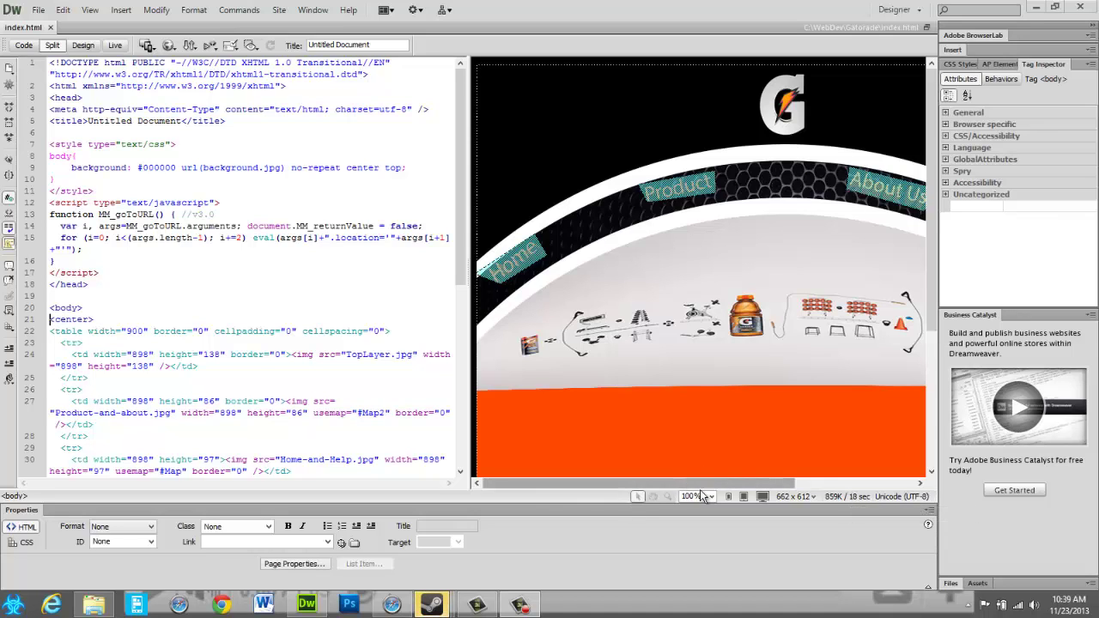
- Scroll through the page code in Dreamweaver, briefly minimizing and restoring the editor
{"action": "left_click_drag", "start_coordinate": [700, 484], "coordinate": [901, 485]}
{"action": "left_click_drag", "start_coordinate": [790, 483], "coordinate": [670, 483]}
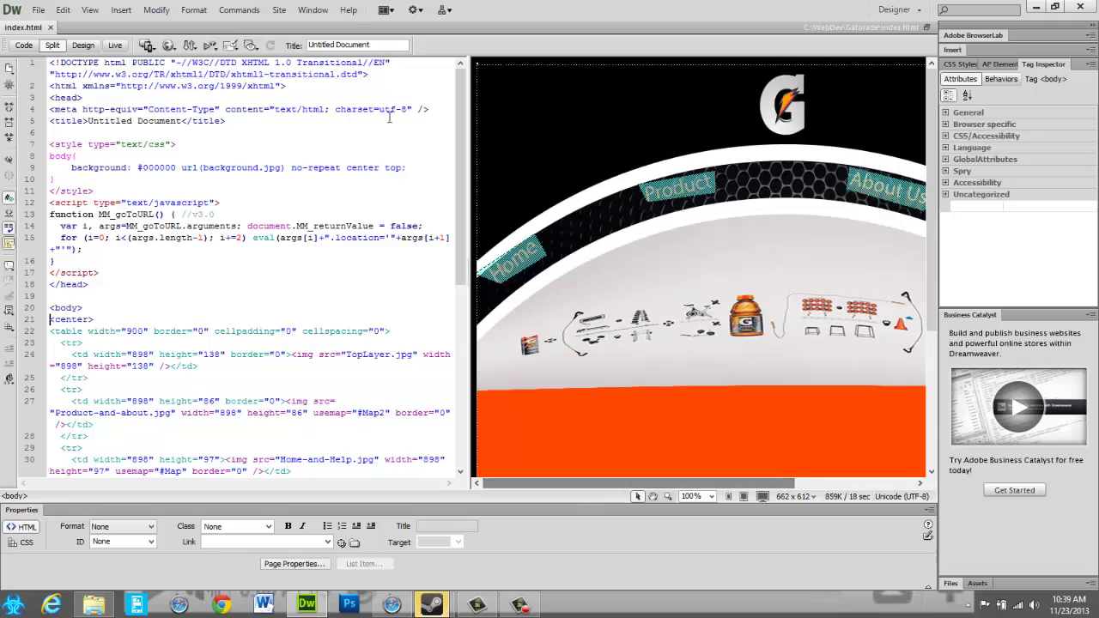
{"action": "mouse_move", "coordinate": [461, 202]}
{"action": "left_mouse_down"}
{"action": "mouse_move", "coordinate": [449, 408]}
{"action": "mouse_move", "coordinate": [490, 474]}
{"action": "left_mouse_up"}
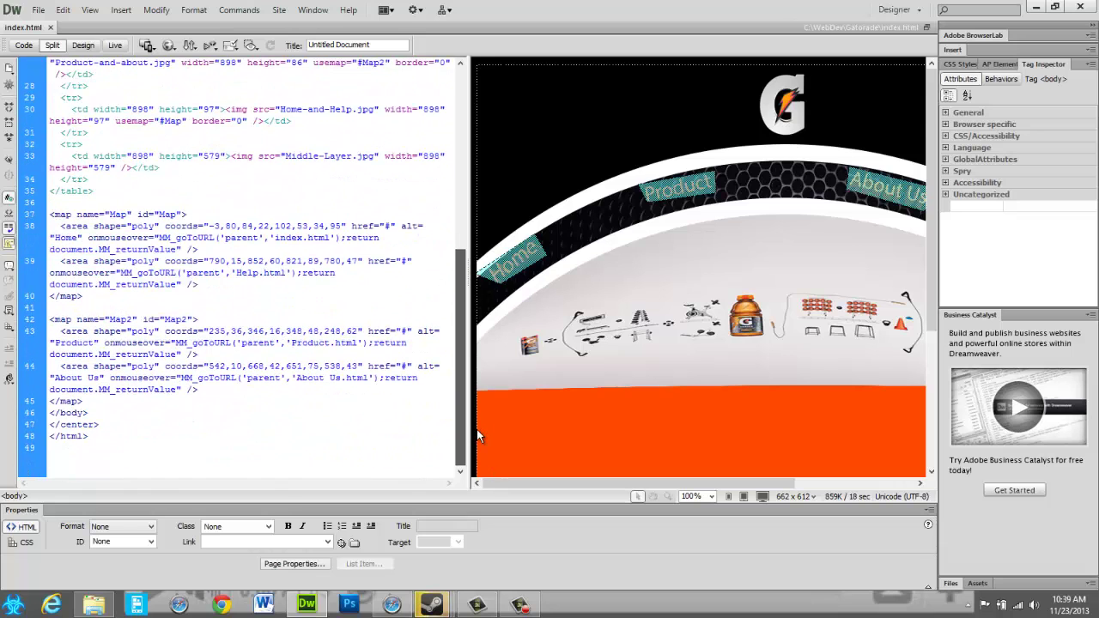
{"action": "left_click_drag", "start_coordinate": [463, 387], "coordinate": [438, 103]}
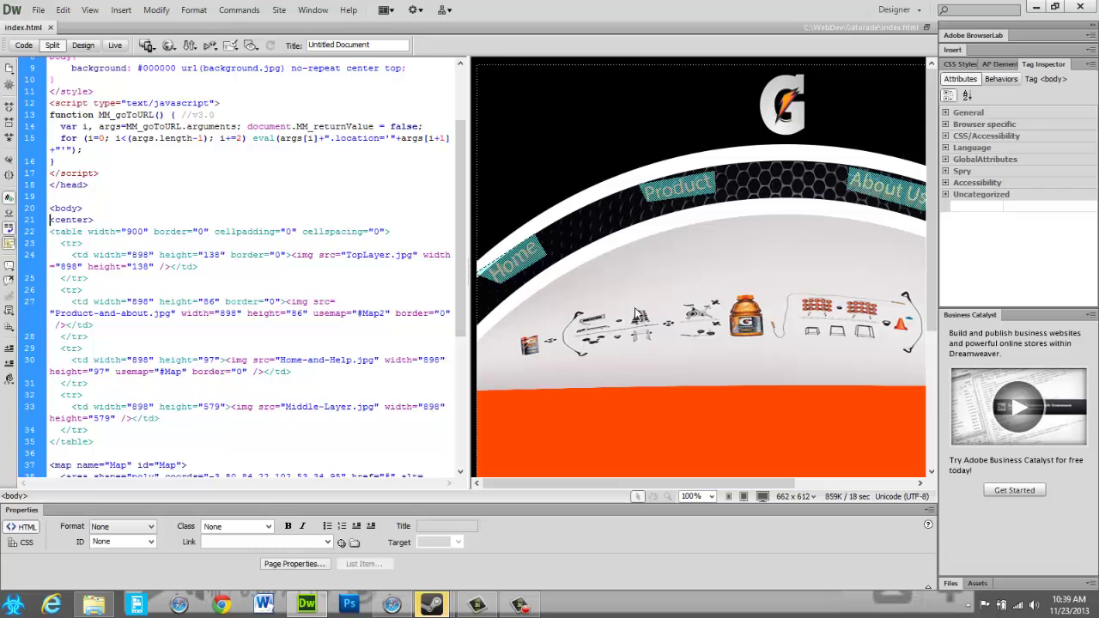
{"action": "left_click_drag", "start_coordinate": [541, 482], "coordinate": [592, 482]}
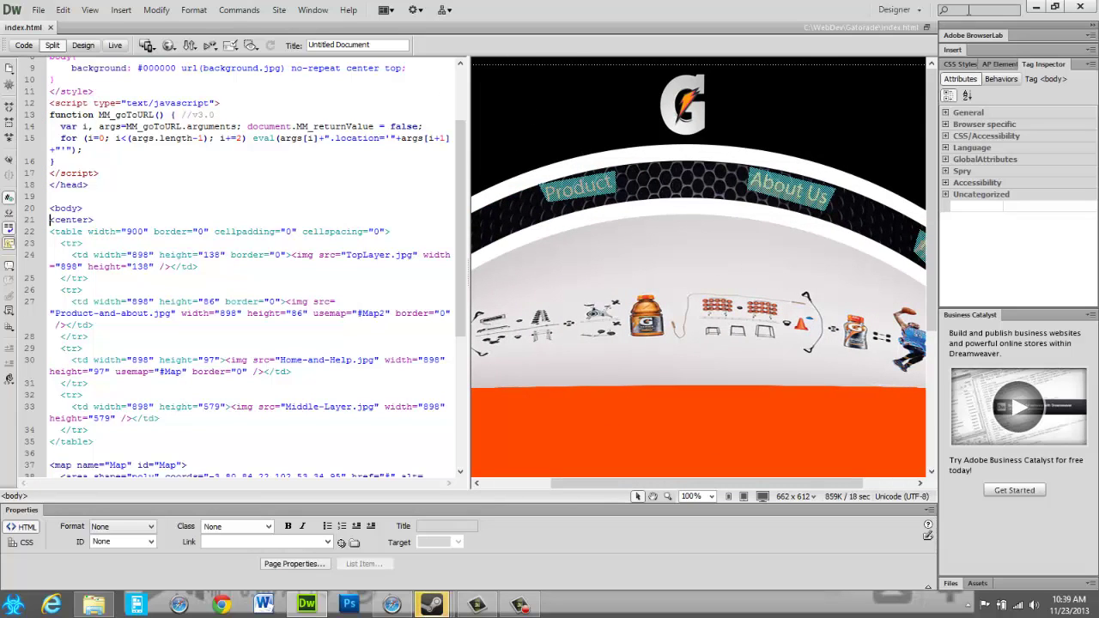
{"action": "left_click", "coordinate": [1036, 7]}
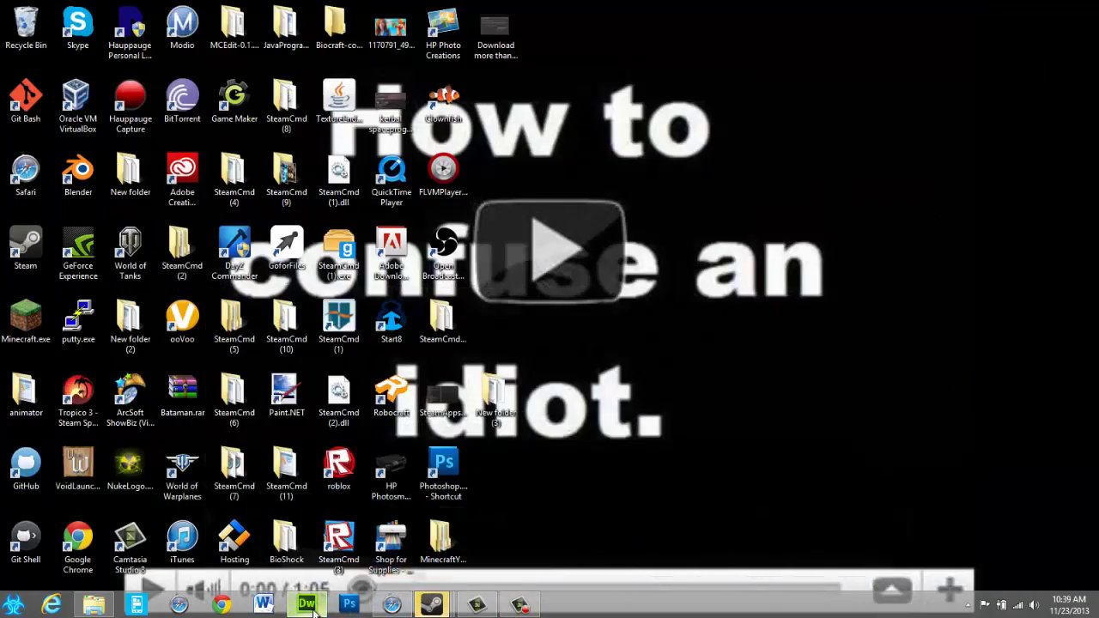
{"action": "left_click", "coordinate": [307, 605]}
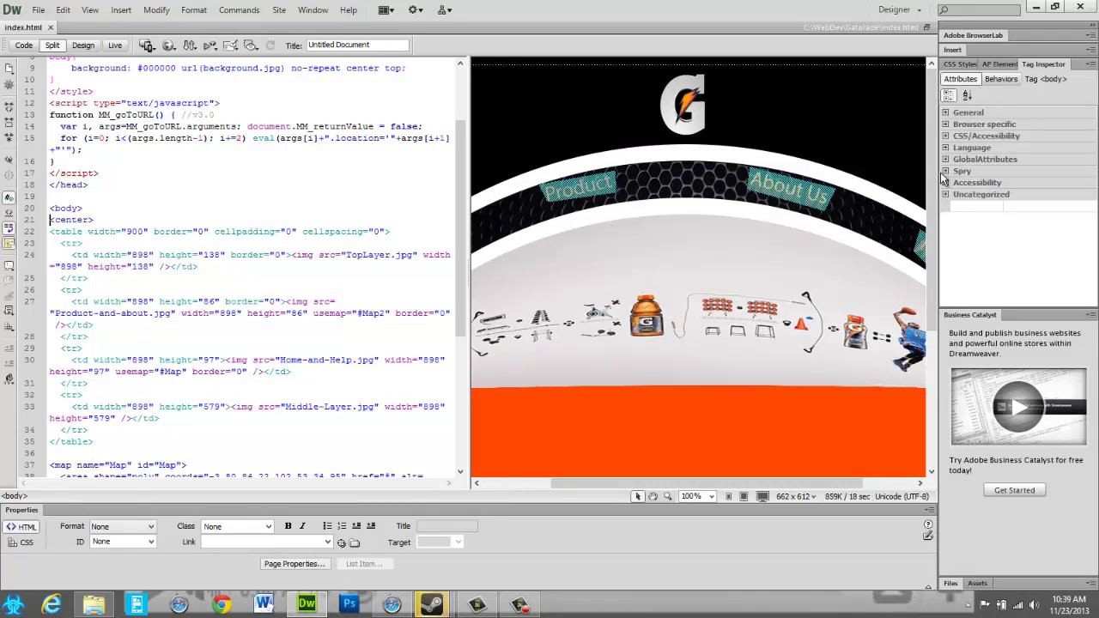
- Preview the page in a maximized Internet Explorer window and scroll down it
{"action": "key", "text": "F12"}
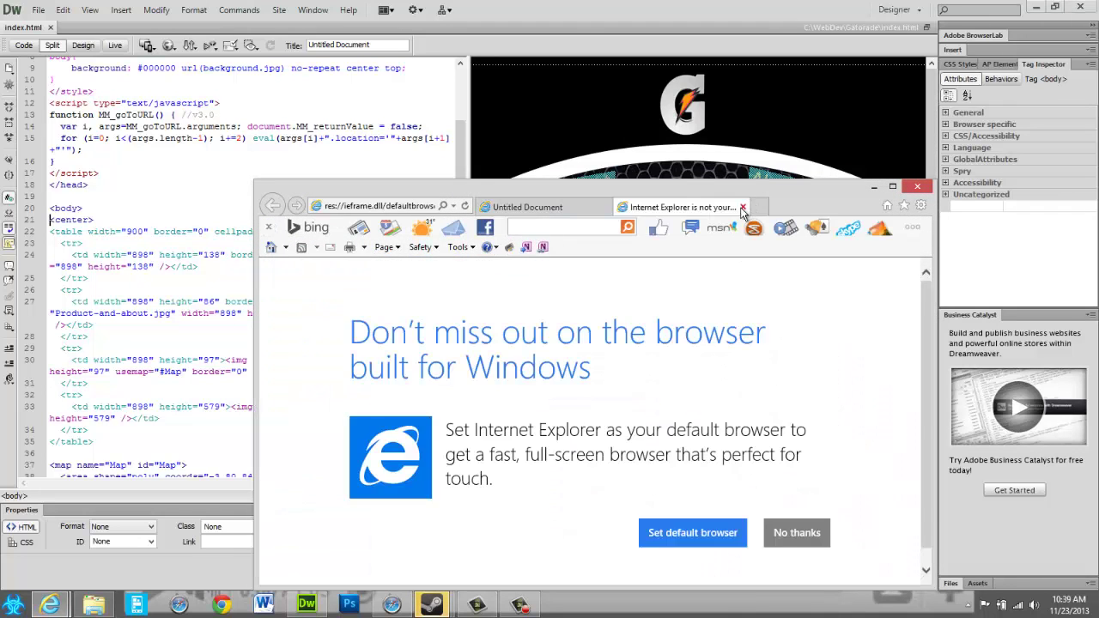
{"action": "left_click", "coordinate": [790, 532]}
{"action": "left_click_drag", "start_coordinate": [723, 186], "coordinate": [730, 2]}
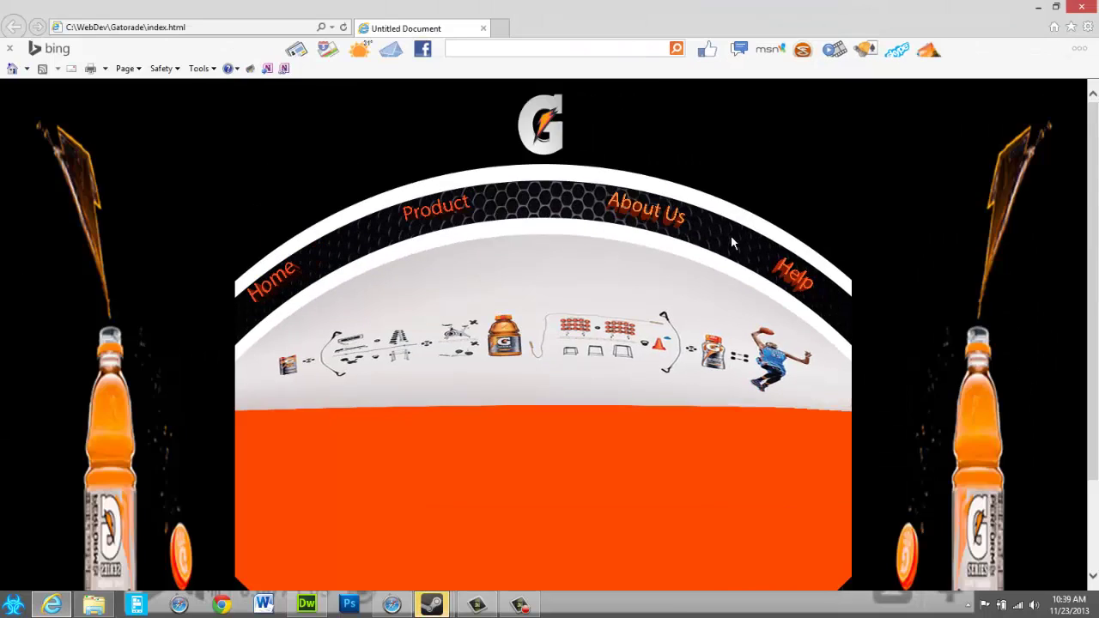
{"action": "scroll", "coordinate": [730, 243], "scroll_direction": "down", "scroll_amount": 3}
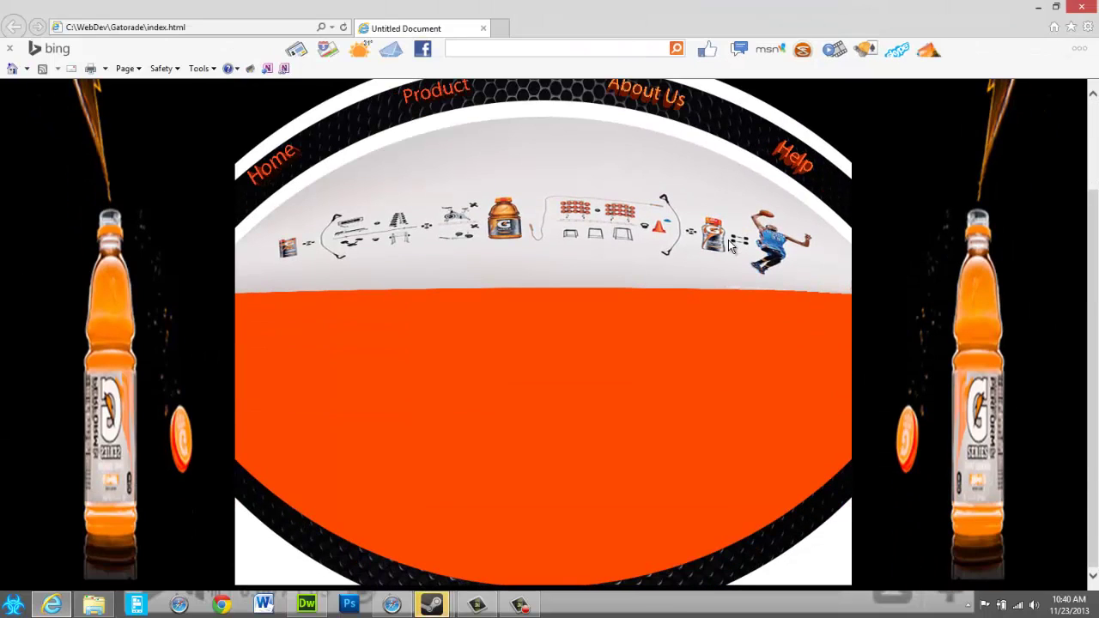
- Return to Dreamweaver's code, then bring up the Gatorade project folder window
{"action": "key", "text": "alt+Tab"}
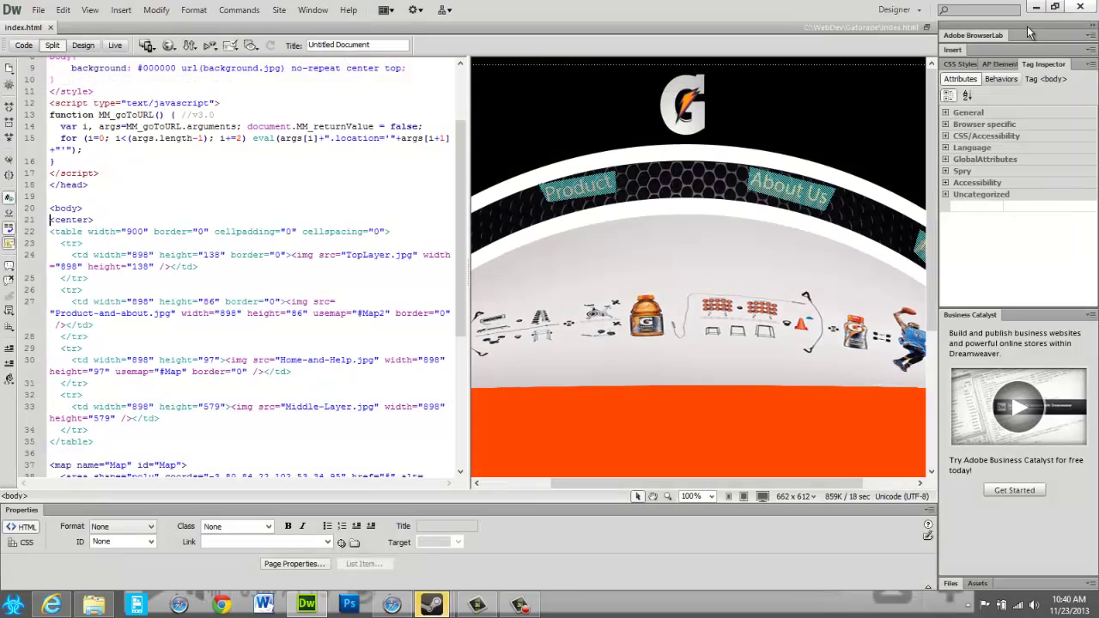
{"action": "scroll", "coordinate": [172, 180], "scroll_direction": "up", "scroll_amount": 3}
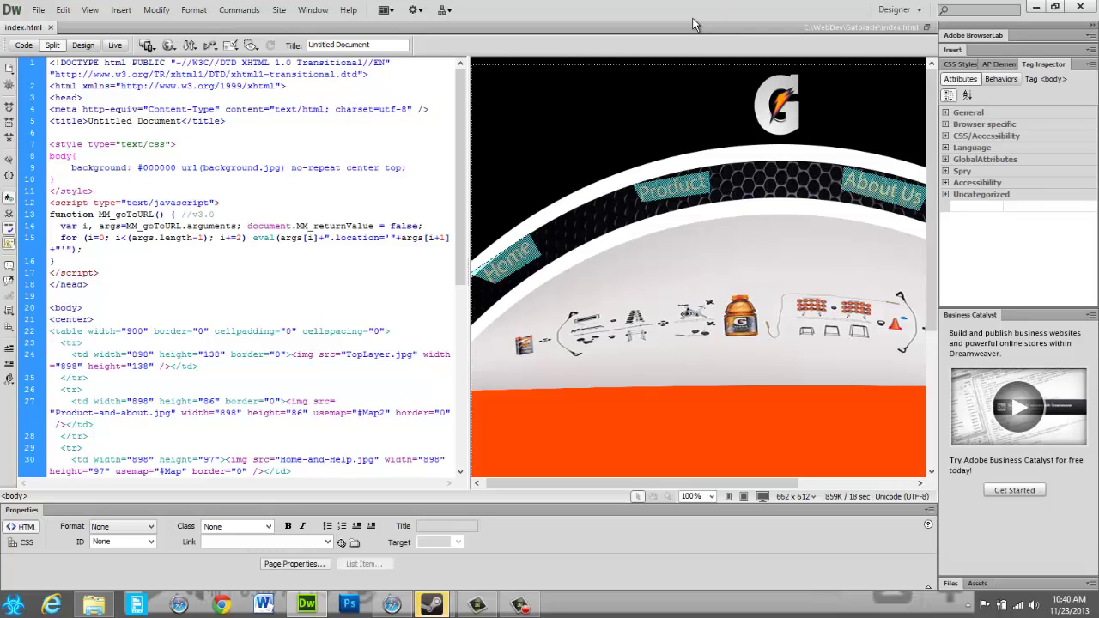
{"action": "scroll", "coordinate": [360, 446], "scroll_direction": "down", "scroll_amount": 8}
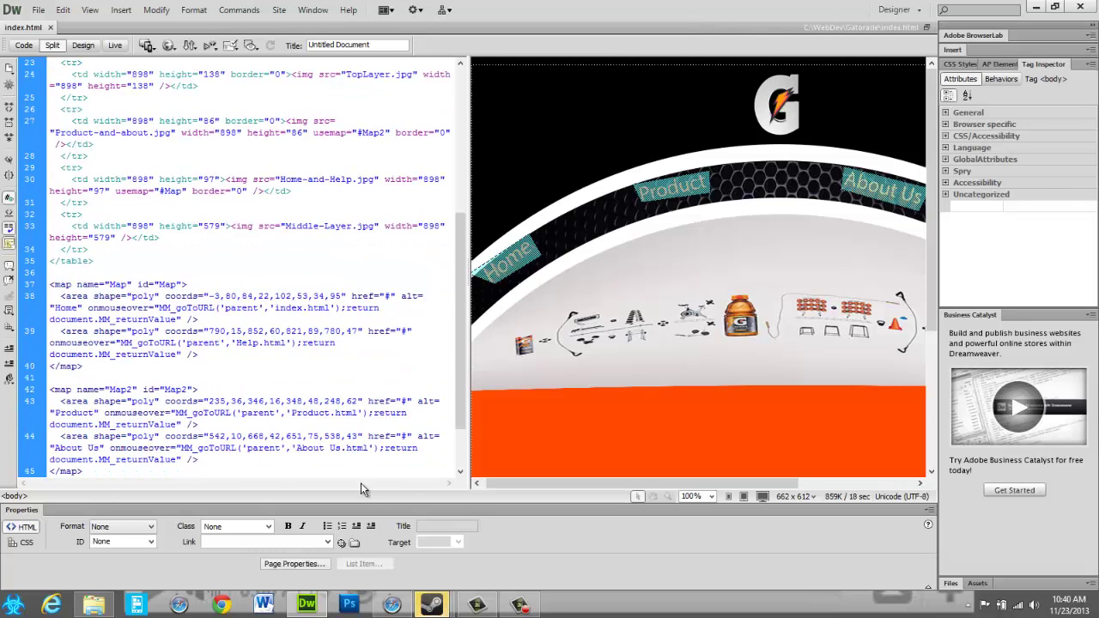
{"action": "left_click", "coordinate": [93, 604]}
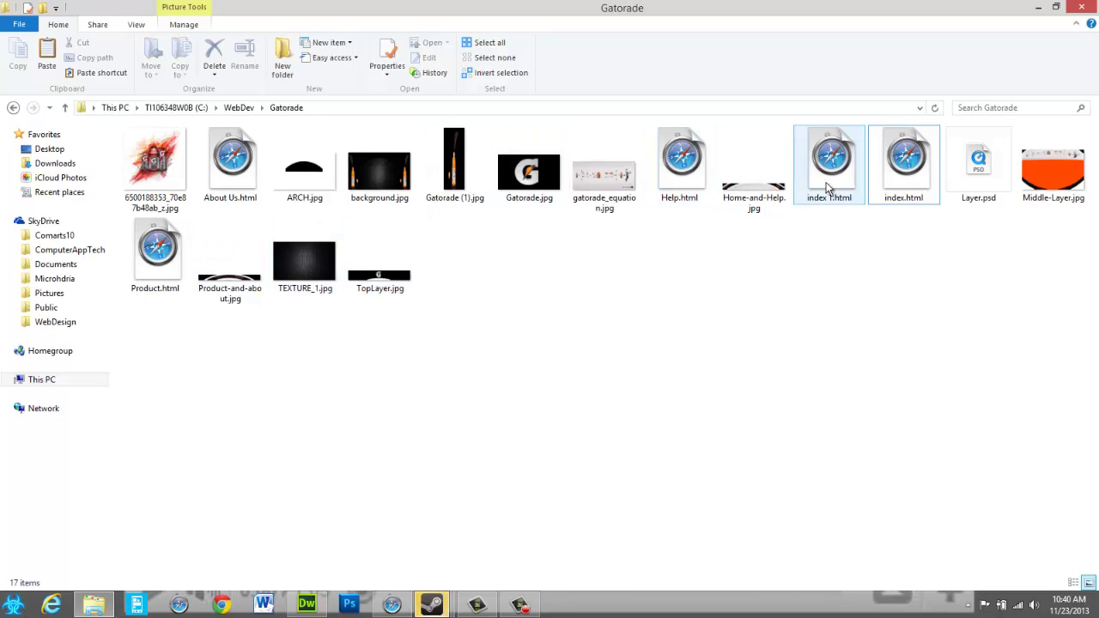
- Open Layer.psd with Adobe Photoshop CS5 from its file menu
{"action": "right_click", "coordinate": [973, 156]}
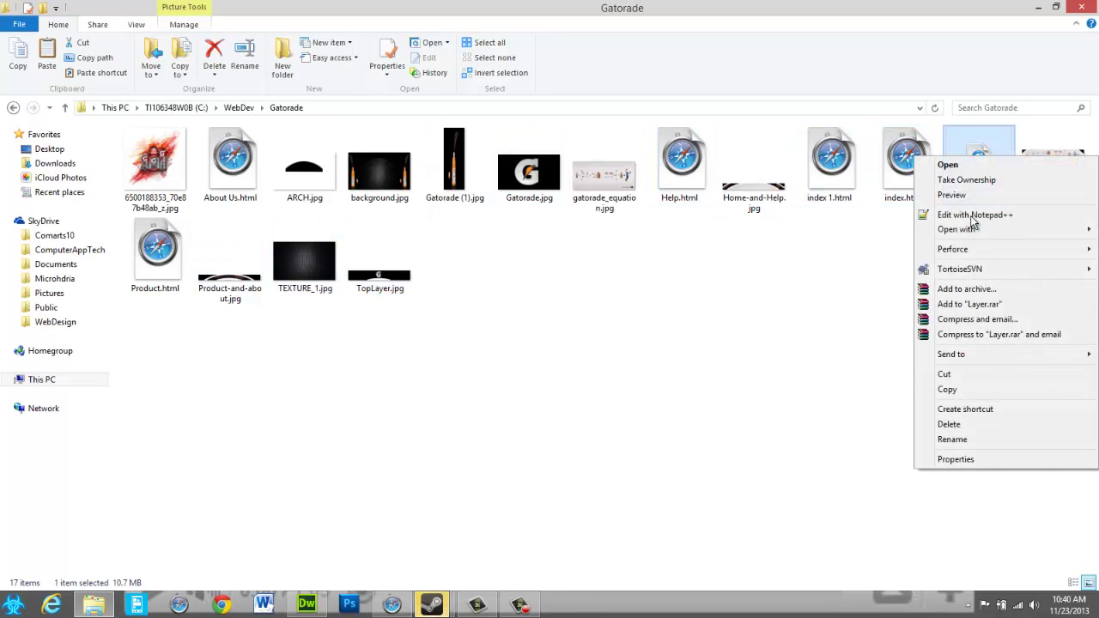
{"action": "mouse_move", "coordinate": [956, 229]}
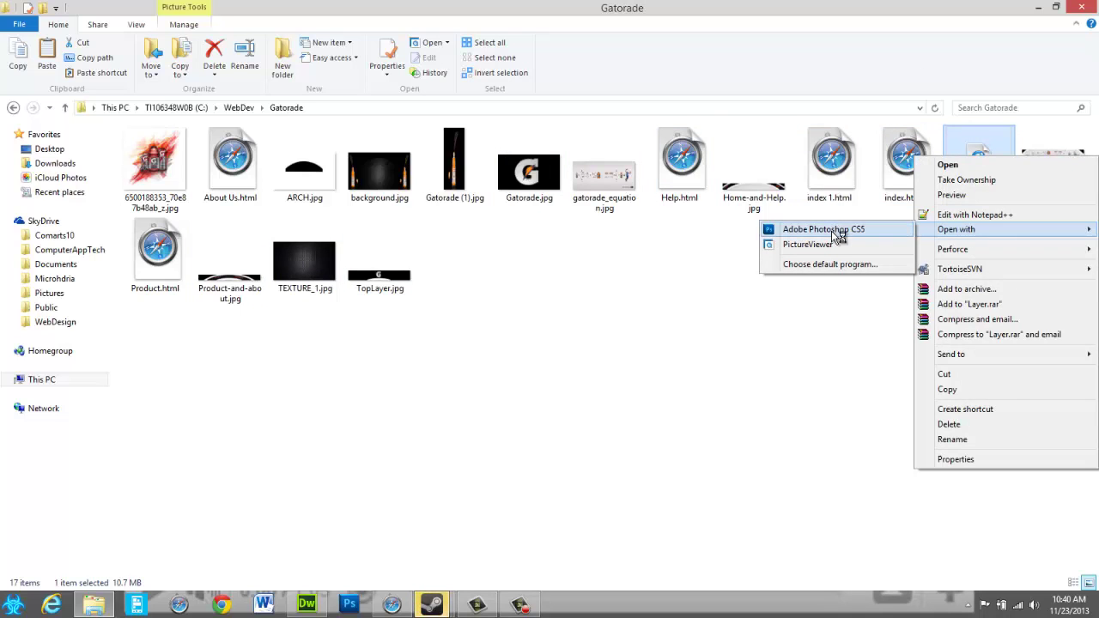
{"action": "left_click", "coordinate": [831, 228]}
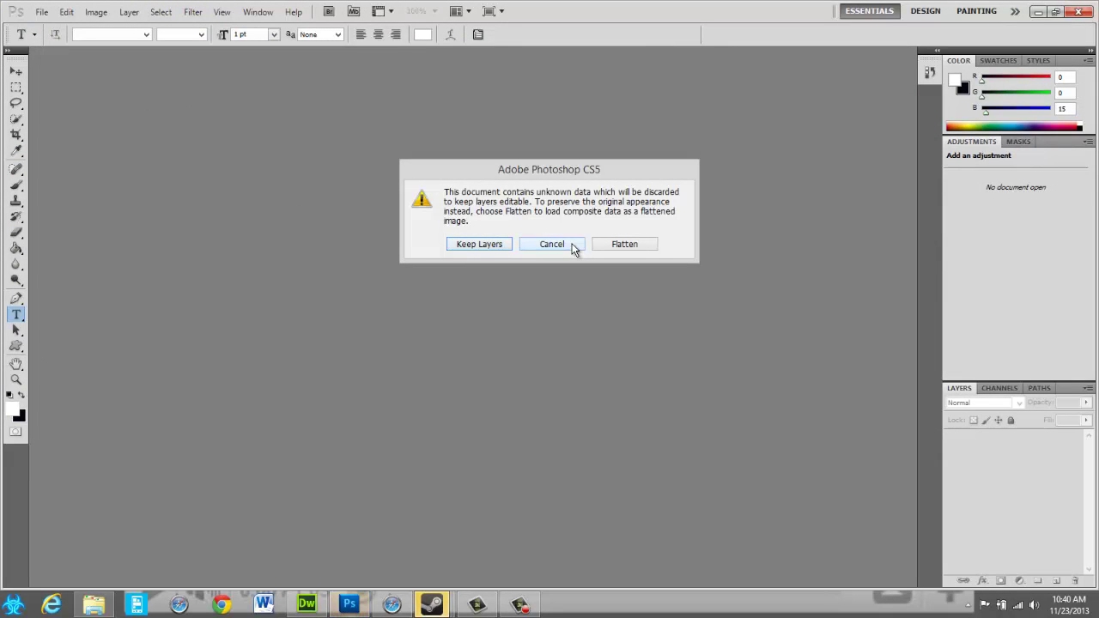
- Choose Keep Layers for the unknown data and confirm rasterizing the 3D layer
{"action": "left_click", "coordinate": [482, 245]}
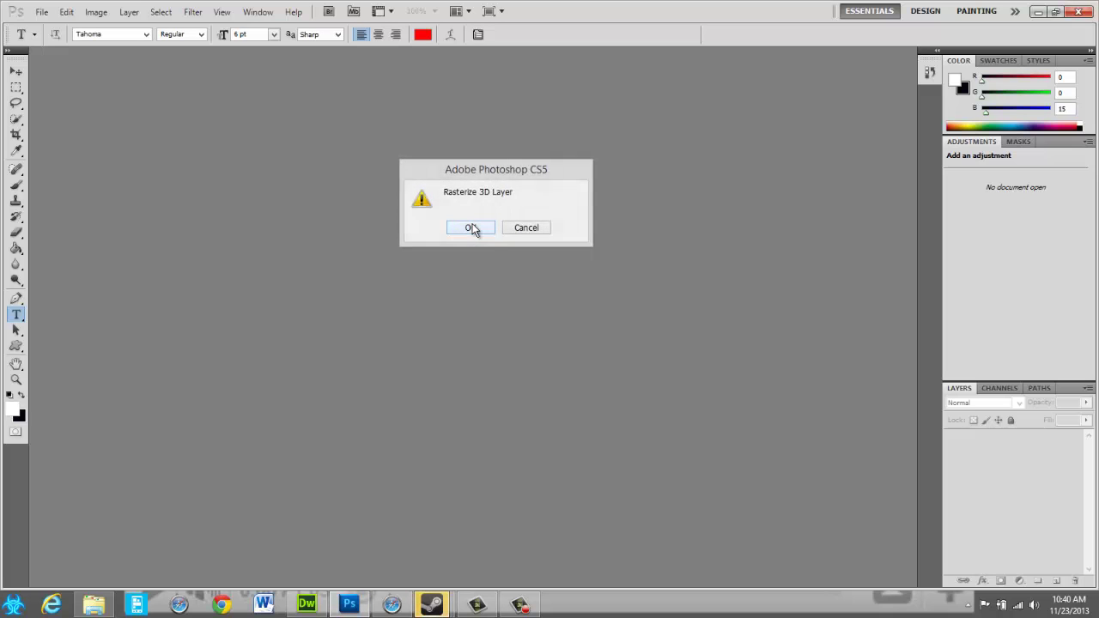
{"action": "left_click", "coordinate": [471, 228]}
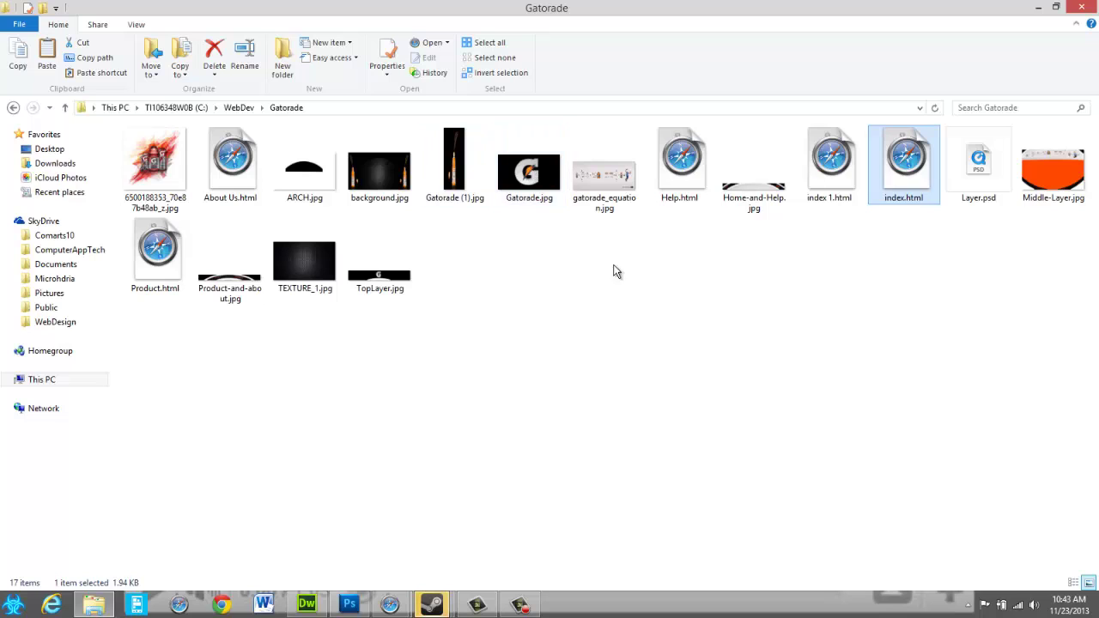
- Check the file menus for index.html and Layer.psd, then switch back to Photoshop
{"action": "left_click", "coordinate": [613, 269]}
{"action": "left_click", "coordinate": [893, 152]}
{"action": "right_click", "coordinate": [890, 150]}
{"action": "left_click", "coordinate": [849, 309]}
{"action": "left_click", "coordinate": [968, 176]}
{"action": "right_click", "coordinate": [969, 177]}
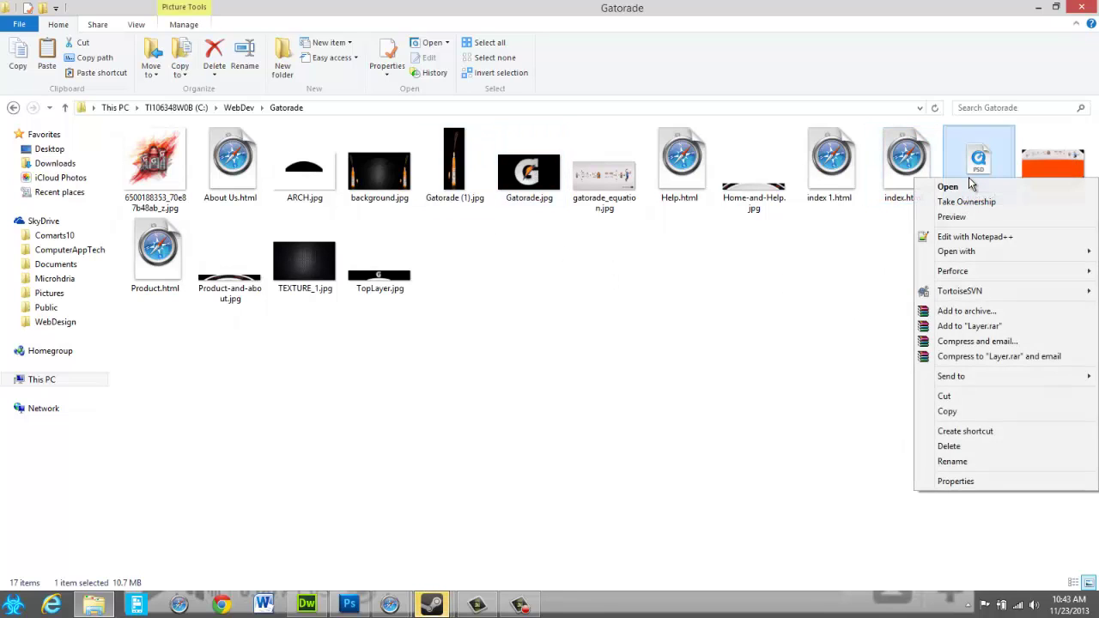
{"action": "left_click", "coordinate": [348, 607]}
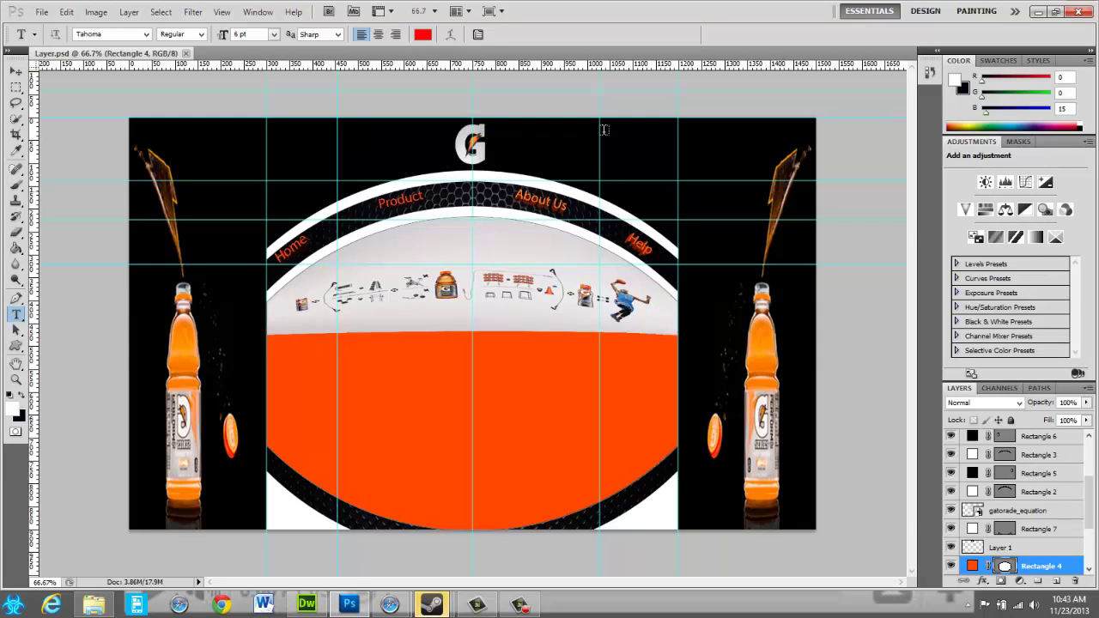
{"action": "right_click", "coordinate": [596, 70]}
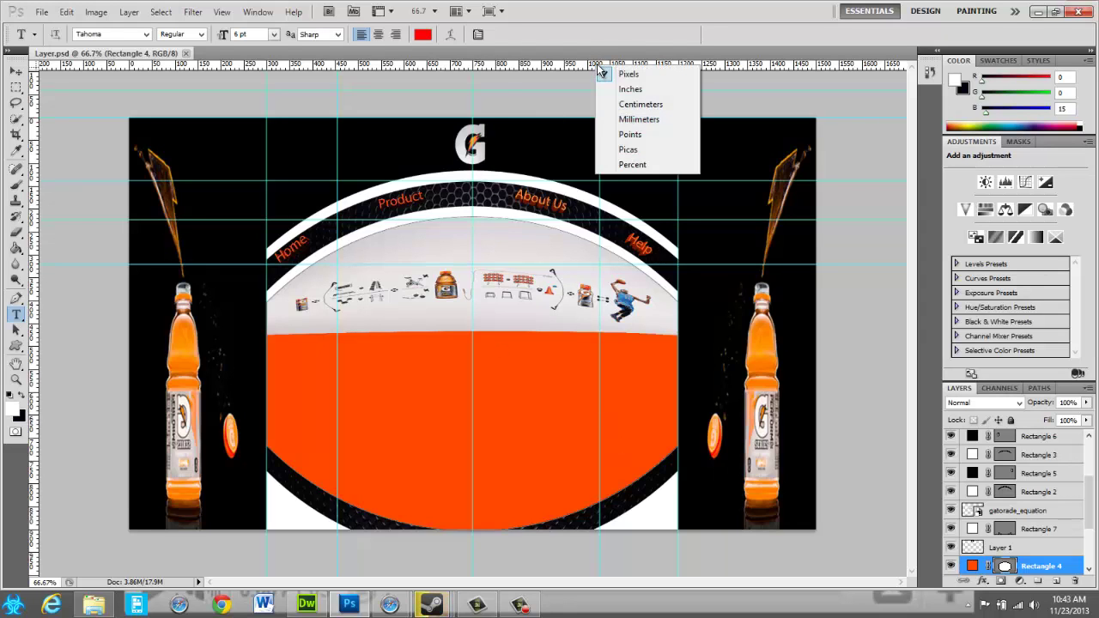
{"action": "left_click", "coordinate": [609, 75]}
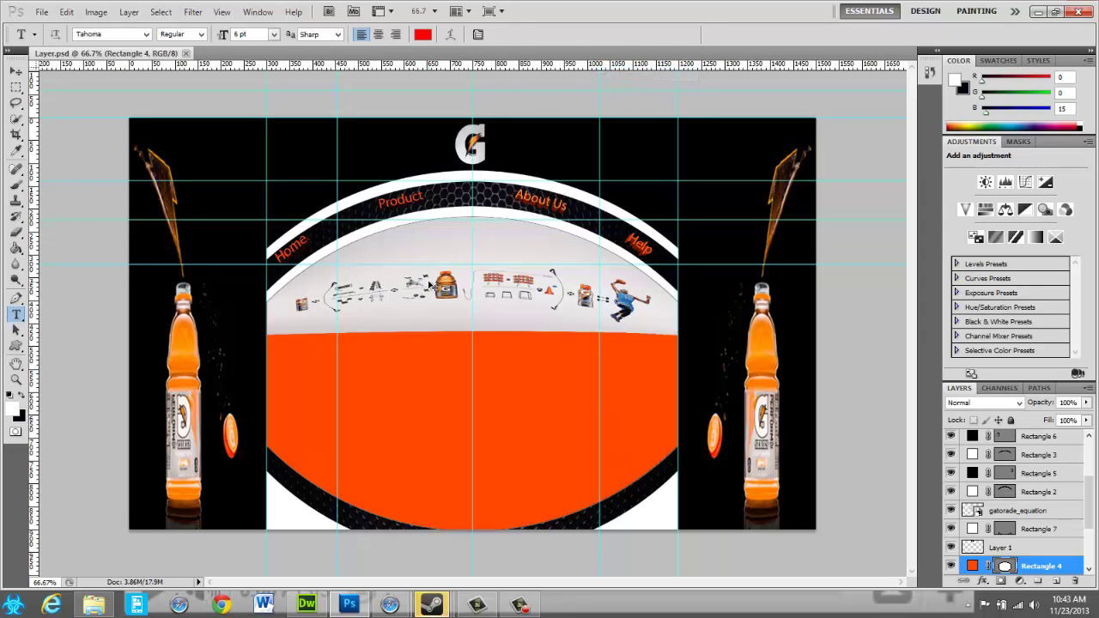
{"action": "key", "text": "ctrl+plus"}
{"action": "key", "text": "ctrl+plus"}
{"action": "key", "text": "ctrl+plus"}
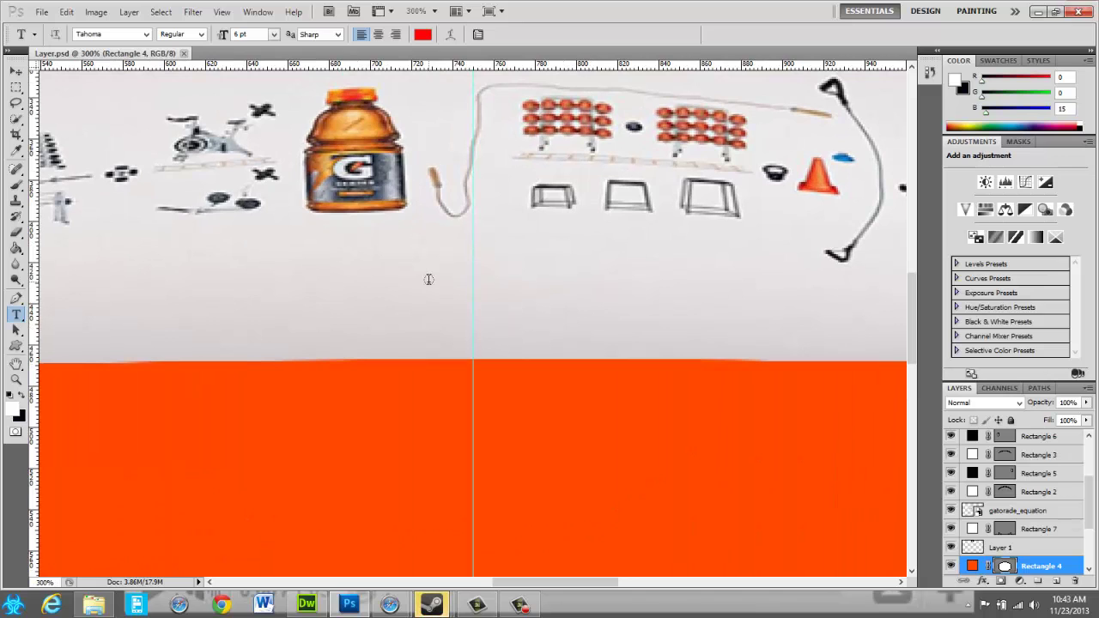
{"action": "key", "text": "ctrl+minus"}
{"action": "key", "text": "ctrl+minus"}
{"action": "key", "text": "ctrl+minus"}
{"action": "key", "text": "ctrl+minus"}
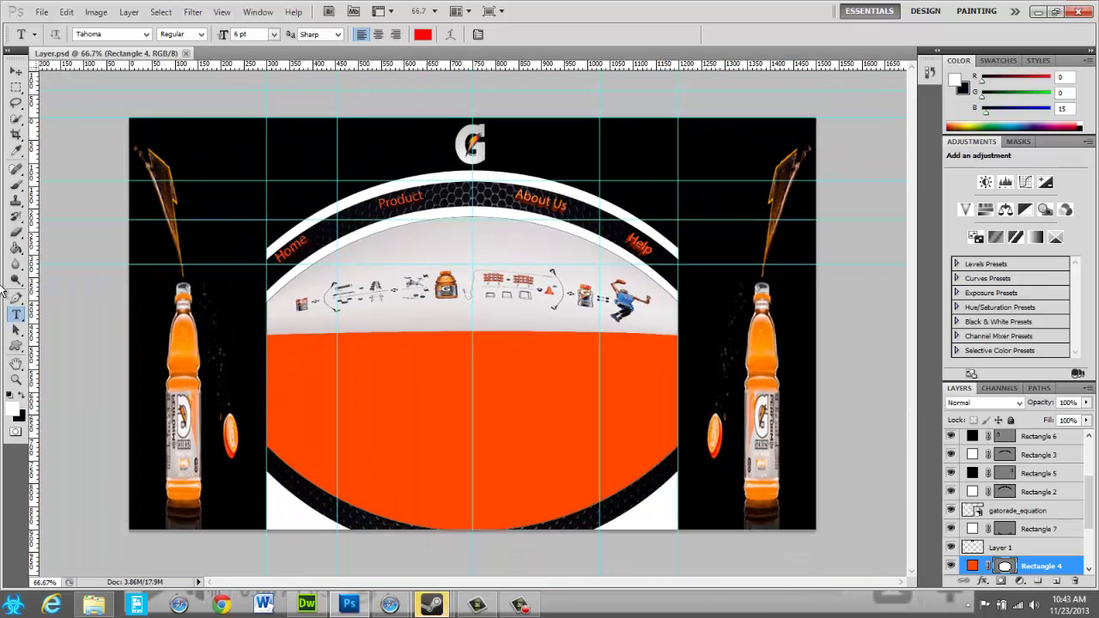
{"action": "key", "text": "ctrl+plus"}
{"action": "key", "text": "ctrl+plus"}
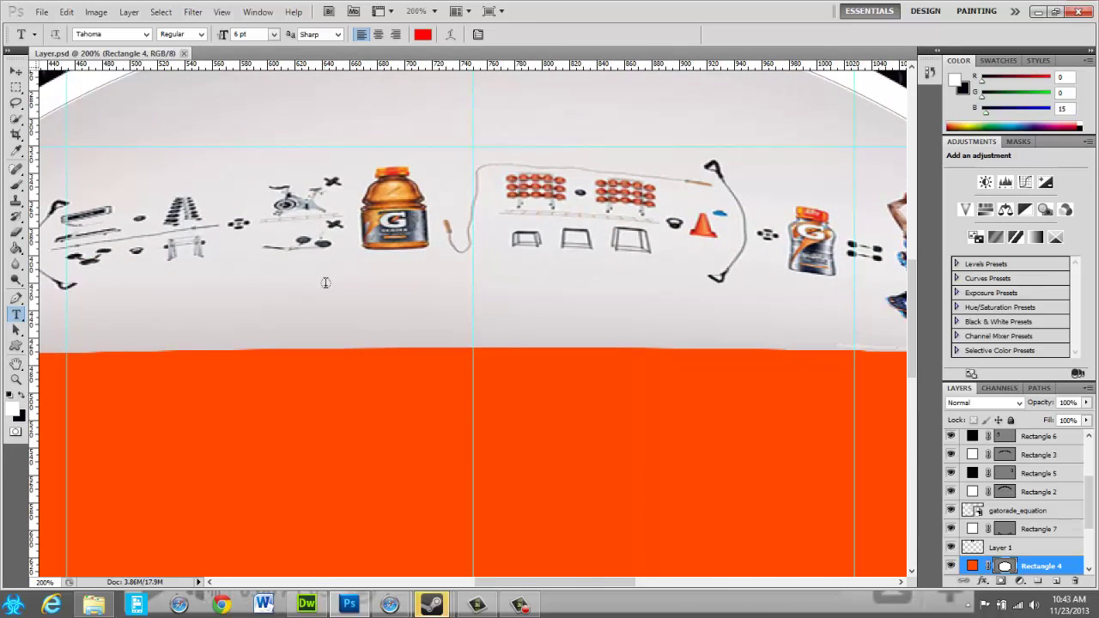
{"action": "scroll", "coordinate": [326, 282], "scroll_direction": "up", "scroll_amount": 3}
{"action": "scroll", "coordinate": [323, 284], "scroll_direction": "up", "scroll_amount": 3}
{"action": "scroll", "coordinate": [341, 368], "scroll_direction": "up", "scroll_amount": 2}
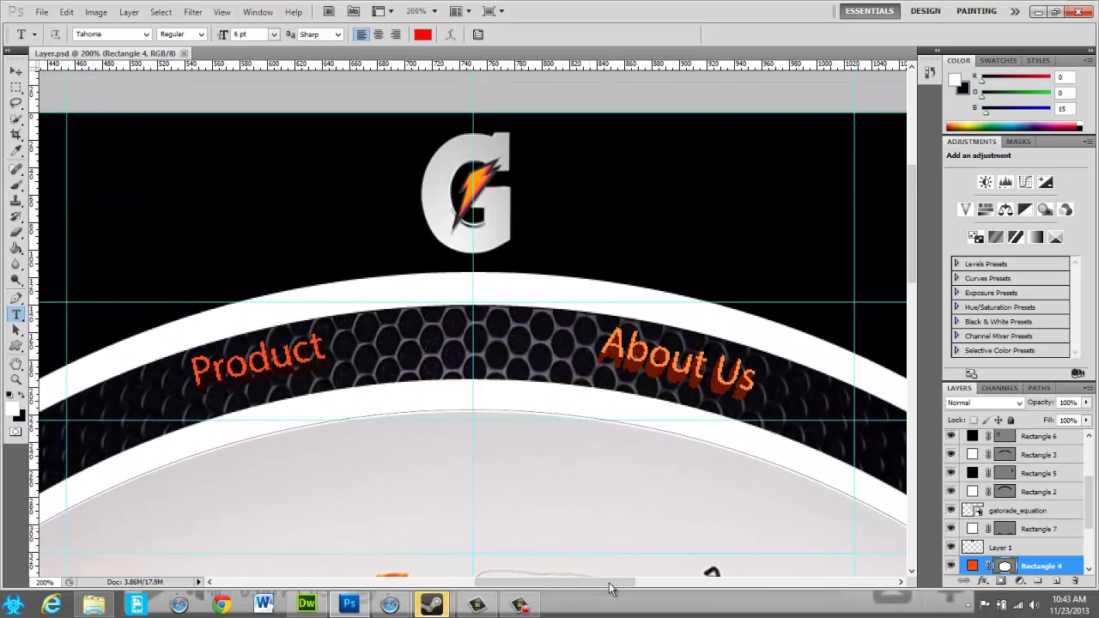
{"action": "left_click_drag", "start_coordinate": [610, 588], "coordinate": [446, 588]}
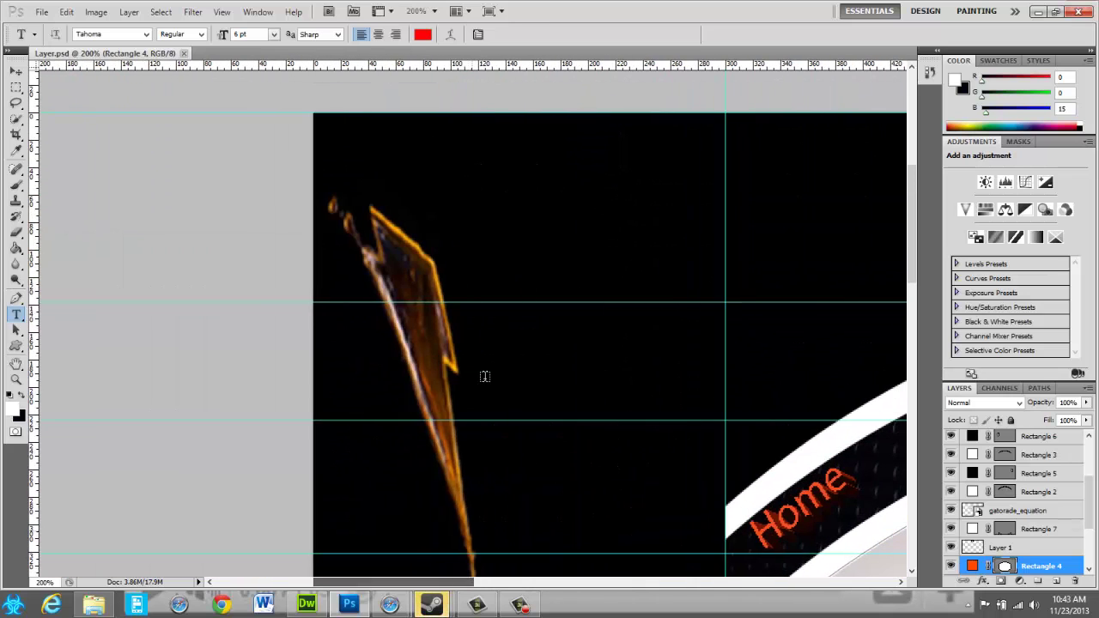
{"action": "key", "text": "ctrl+minus"}
{"action": "key", "text": "ctrl+minus"}
{"action": "key", "text": "ctrl+minus"}
{"action": "key", "text": "ctrl+minus"}
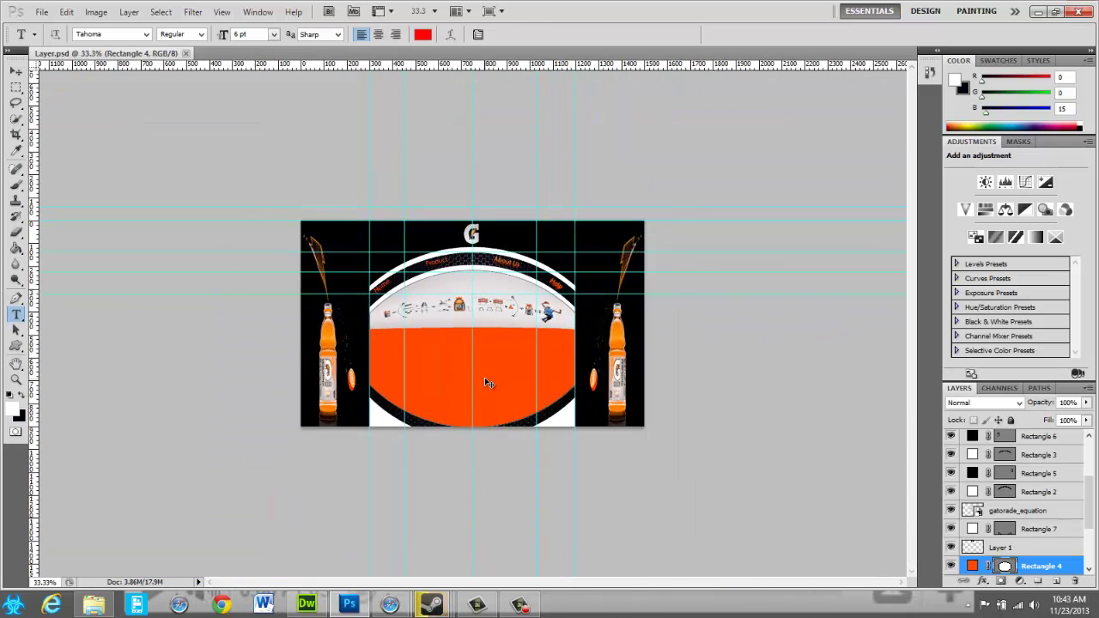
{"action": "key", "text": "ctrl+plus"}
{"action": "scroll", "coordinate": [951, 532], "scroll_direction": "down", "scroll_amount": 4}
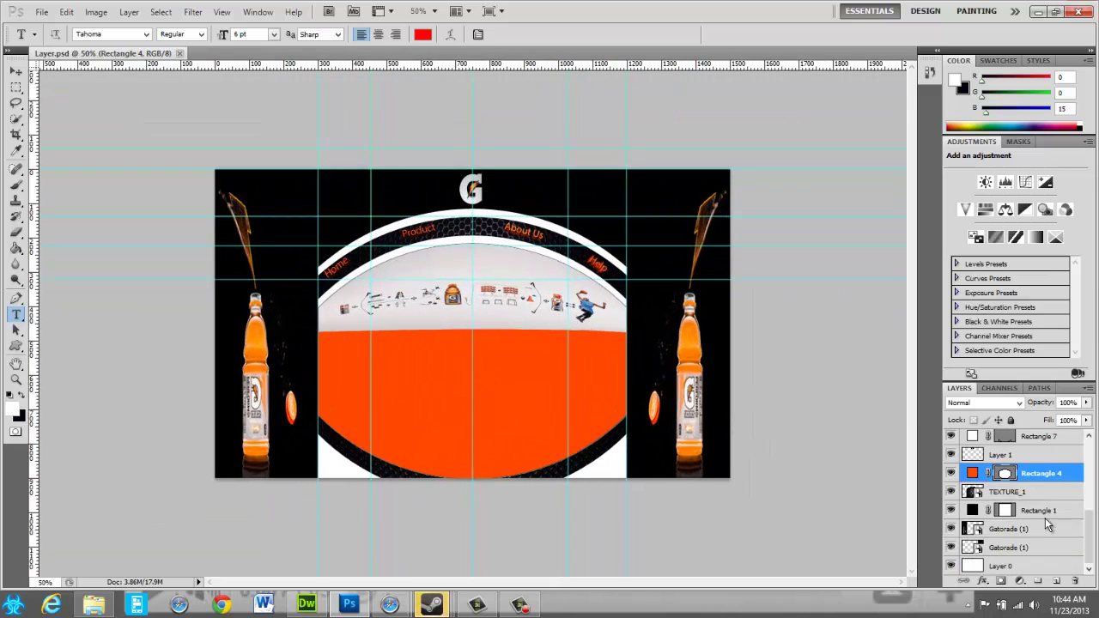
{"action": "left_click", "coordinate": [951, 566]}
{"action": "scroll", "coordinate": [951, 566], "scroll_direction": "down", "scroll_amount": 1}
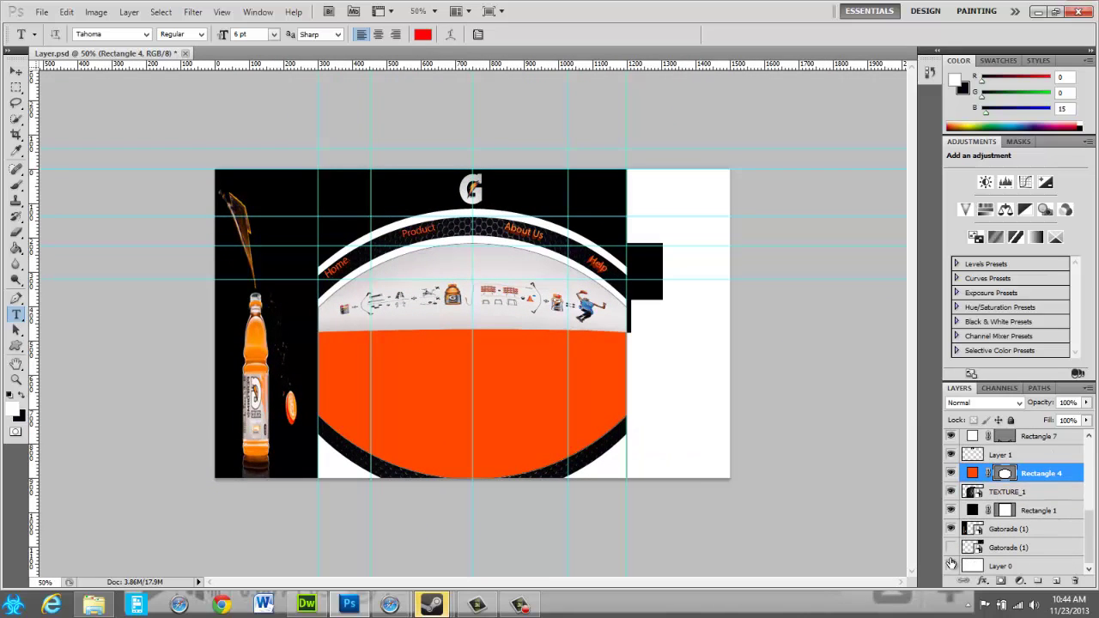
{"action": "left_click", "coordinate": [951, 566]}
{"action": "left_click", "coordinate": [960, 570]}
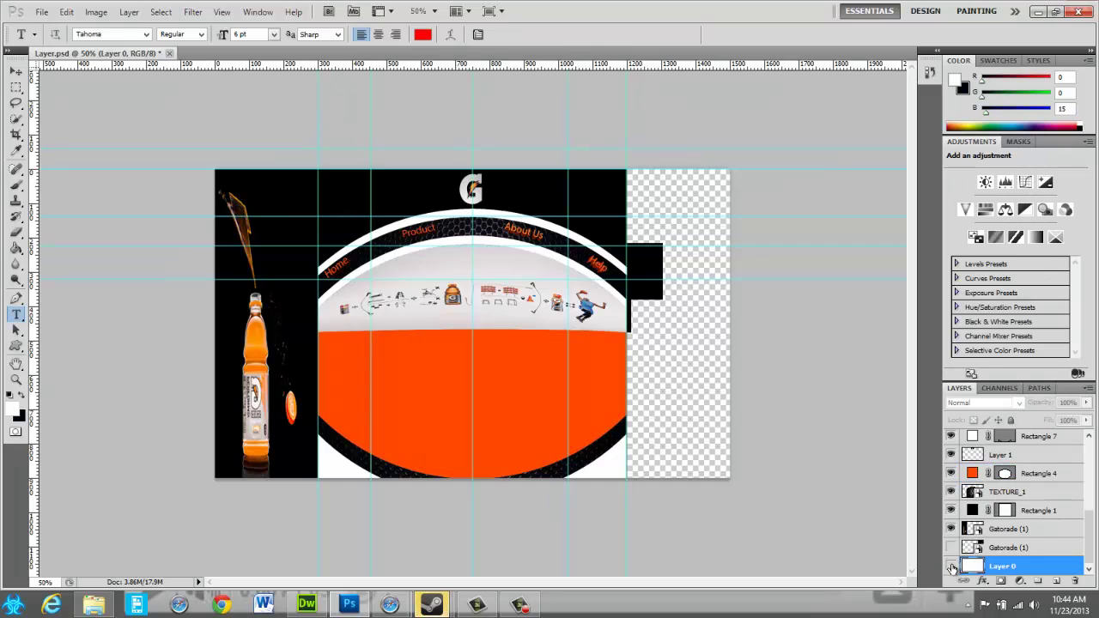
{"action": "left_click", "coordinate": [951, 566]}
{"action": "left_click", "coordinate": [950, 546]}
{"action": "left_click", "coordinate": [950, 528]}
{"action": "left_click", "coordinate": [950, 529]}
{"action": "left_click", "coordinate": [950, 510]}
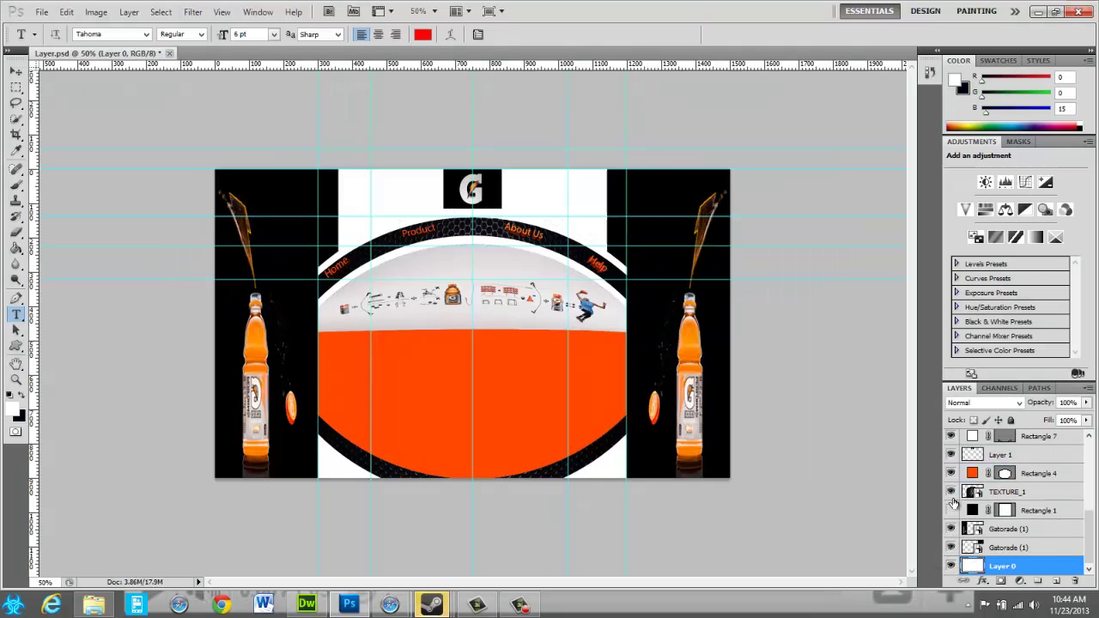
{"action": "left_click", "coordinate": [950, 490]}
{"action": "left_click", "coordinate": [951, 510]}
{"action": "left_click", "coordinate": [950, 510]}
{"action": "left_click", "coordinate": [950, 510]}
{"action": "left_click", "coordinate": [950, 473]}
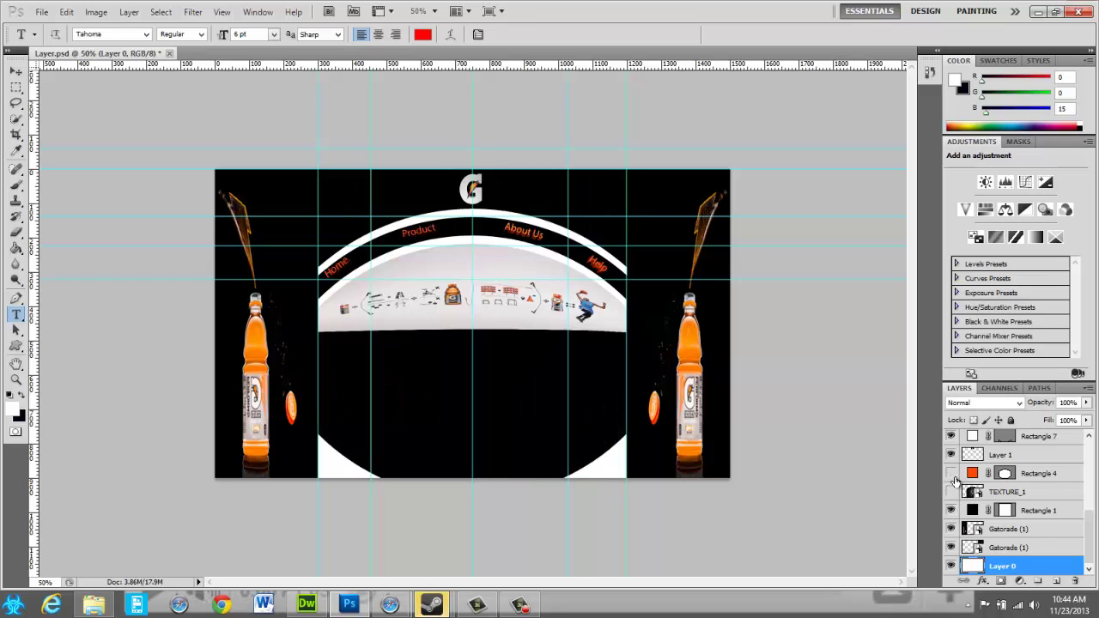
{"action": "left_click", "coordinate": [950, 473]}
{"action": "left_click", "coordinate": [950, 473]}
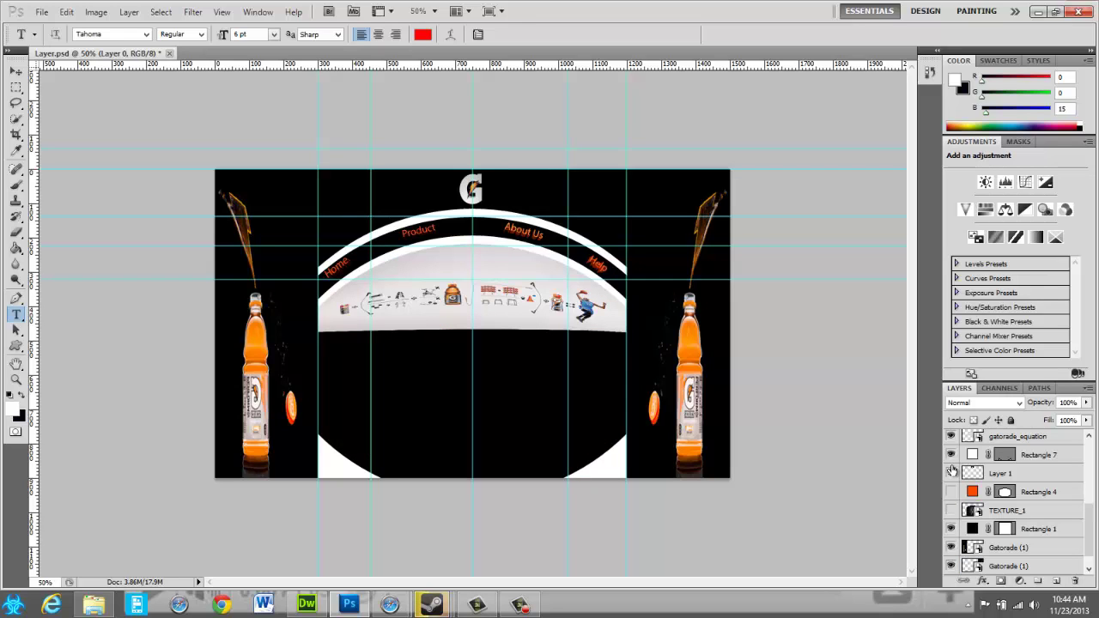
{"action": "scroll", "coordinate": [954, 478], "scroll_direction": "up", "scroll_amount": 1}
{"action": "scroll", "coordinate": [953, 477], "scroll_direction": "up", "scroll_amount": 1}
{"action": "left_click", "coordinate": [959, 455]}
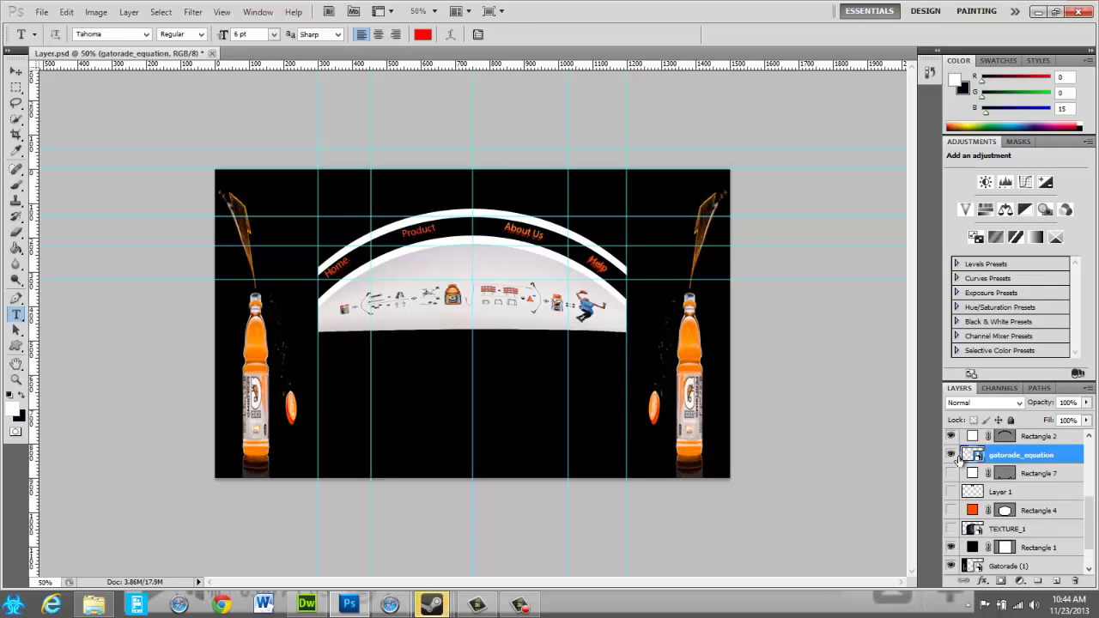
{"action": "left_click", "coordinate": [951, 456]}
{"action": "scroll", "coordinate": [953, 461], "scroll_direction": "up", "scroll_amount": 1}
{"action": "left_click", "coordinate": [951, 456]}
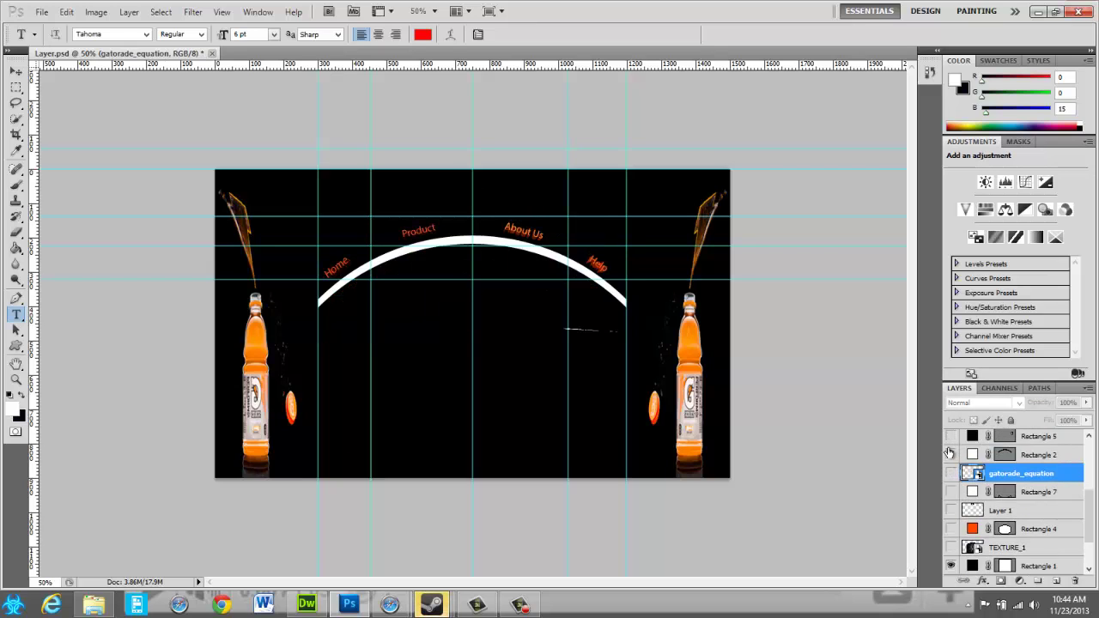
{"action": "scroll", "coordinate": [951, 465], "scroll_direction": "up", "scroll_amount": 4}
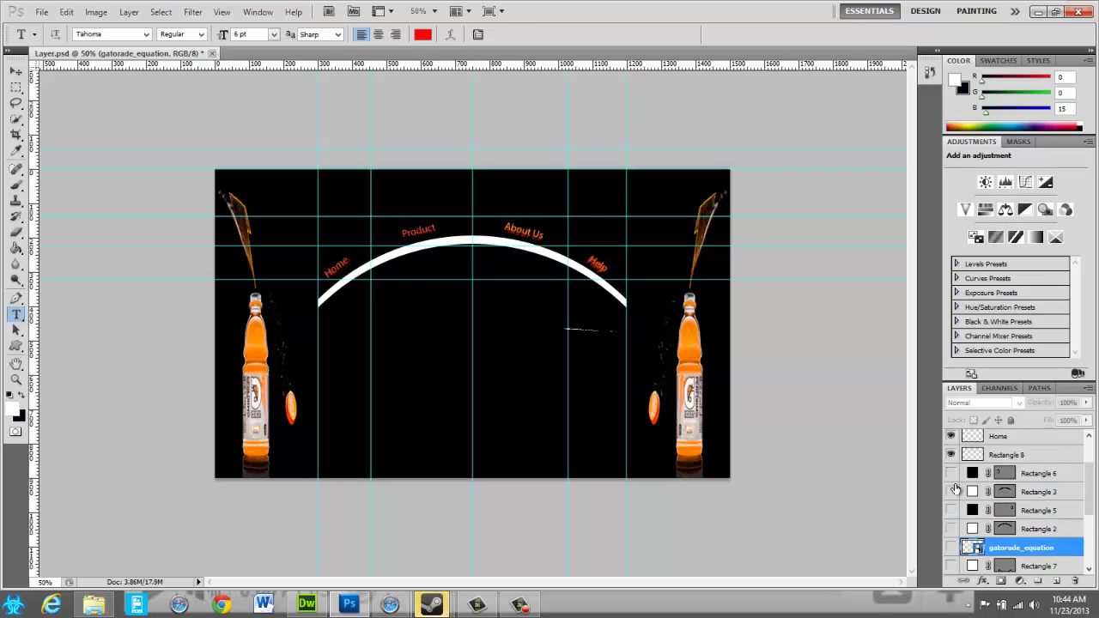
{"action": "left_click", "coordinate": [951, 491]}
{"action": "left_click", "coordinate": [948, 436]}
{"action": "scroll", "coordinate": [952, 457], "scroll_direction": "up", "scroll_amount": 3}
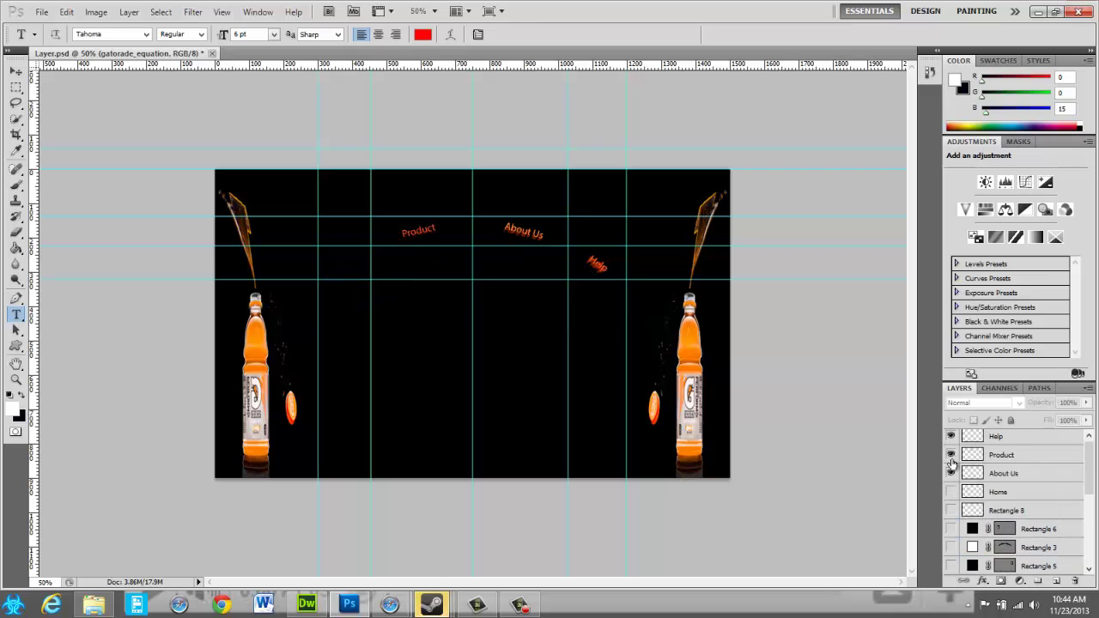
{"action": "left_click", "coordinate": [951, 455]}
{"action": "left_click", "coordinate": [951, 473]}
{"action": "left_click", "coordinate": [950, 436]}
{"action": "scroll", "coordinate": [955, 457], "scroll_direction": "up", "scroll_amount": 1}
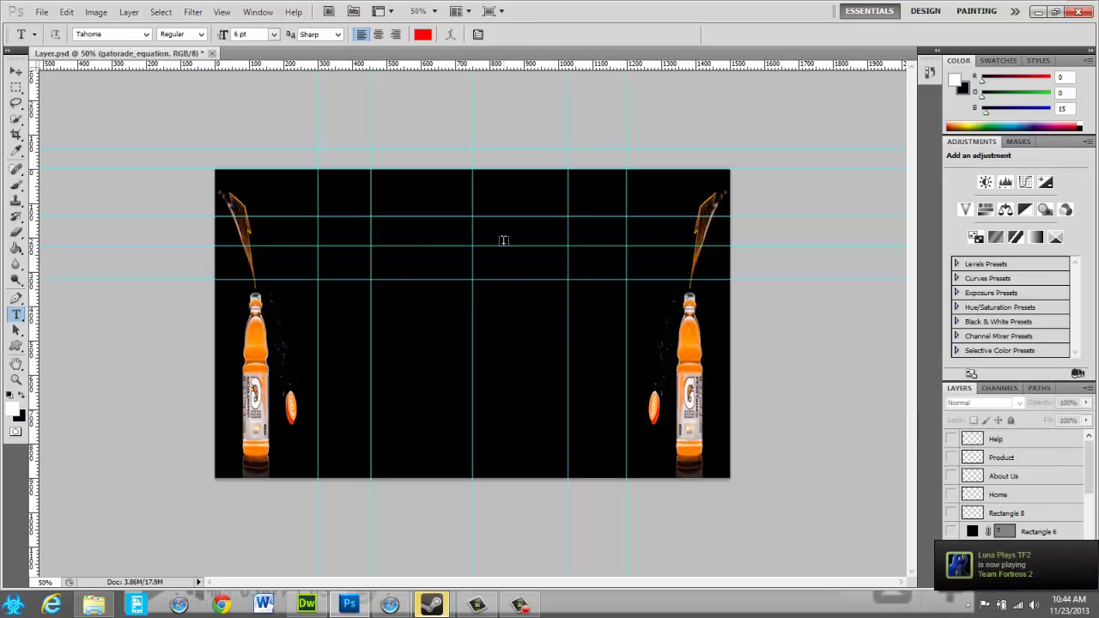
{"action": "scroll", "coordinate": [984, 442], "scroll_direction": "down", "scroll_amount": 3}
{"action": "scroll", "coordinate": [985, 442], "scroll_direction": "up", "scroll_amount": 3}
{"action": "left_click", "coordinate": [950, 439]}
{"action": "left_click", "coordinate": [950, 456]}
{"action": "left_click", "coordinate": [951, 475]}
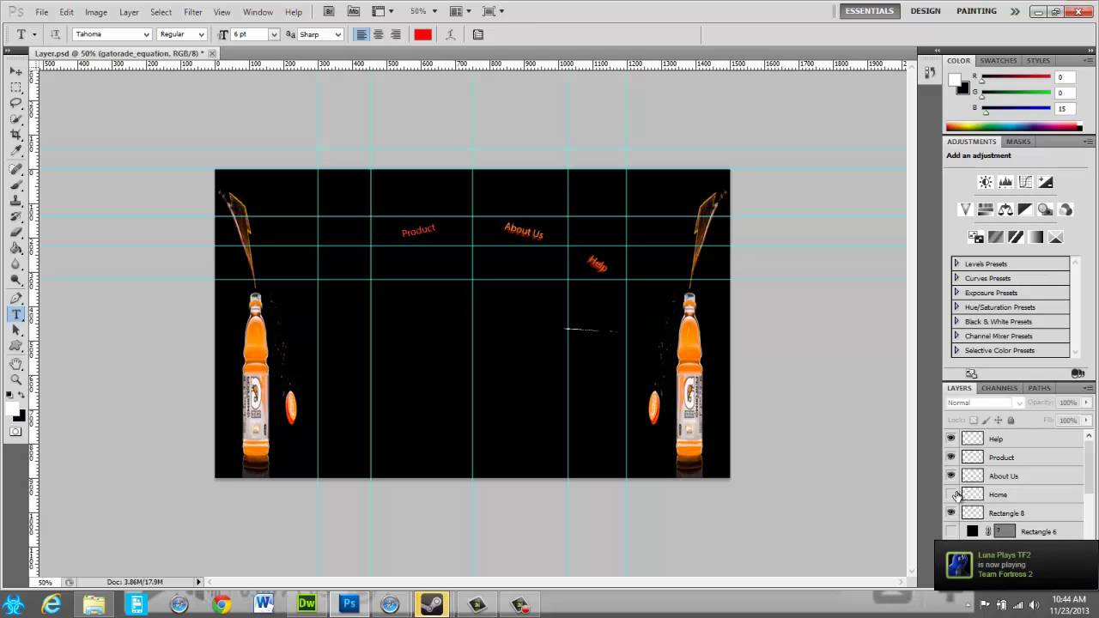
{"action": "left_click", "coordinate": [950, 495]}
{"action": "scroll", "coordinate": [959, 496], "scroll_direction": "down", "scroll_amount": 2}
{"action": "left_click", "coordinate": [950, 512]}
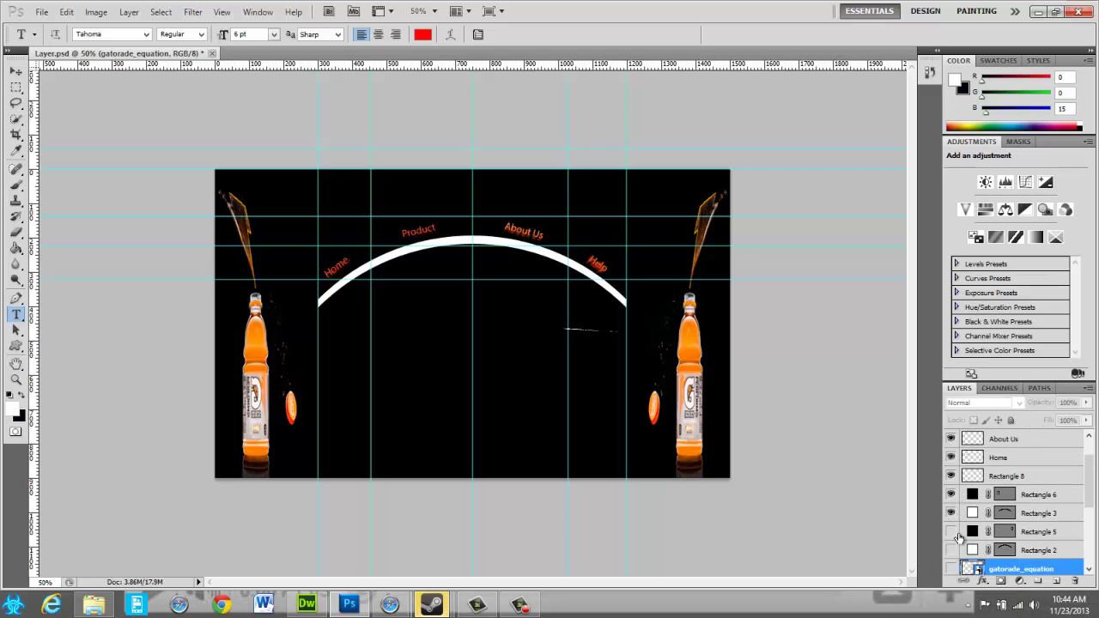
{"action": "left_click", "coordinate": [950, 531]}
{"action": "left_click", "coordinate": [961, 532]}
{"action": "left_click", "coordinate": [950, 549]}
{"action": "scroll", "coordinate": [956, 559], "scroll_direction": "down", "scroll_amount": 2}
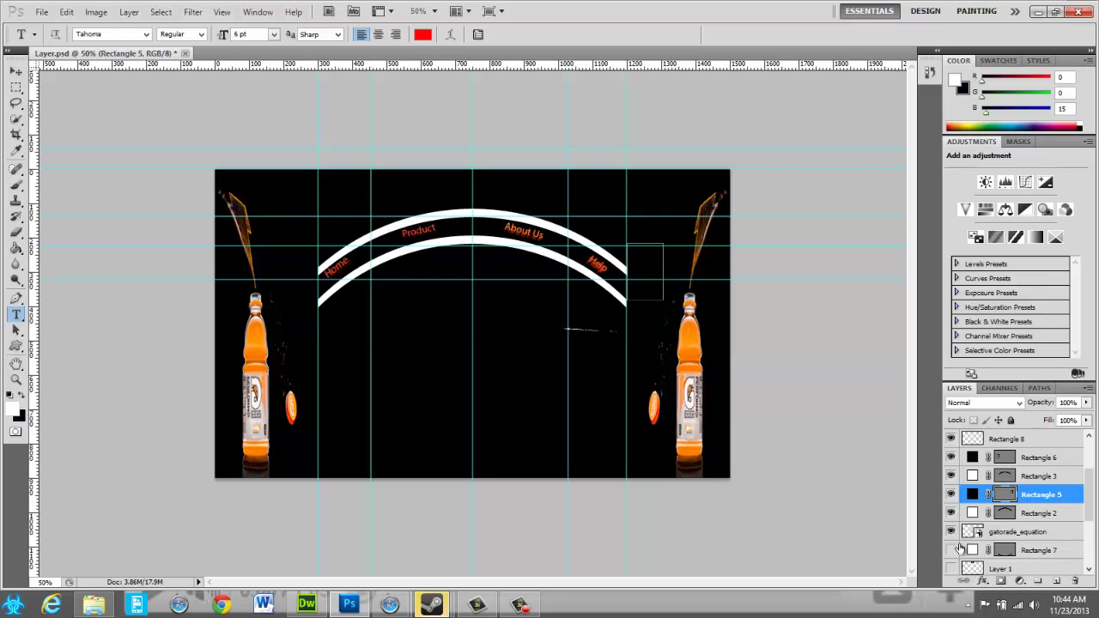
{"action": "left_click", "coordinate": [950, 531]}
{"action": "left_click", "coordinate": [961, 551]}
{"action": "scroll", "coordinate": [958, 559], "scroll_direction": "down", "scroll_amount": 1}
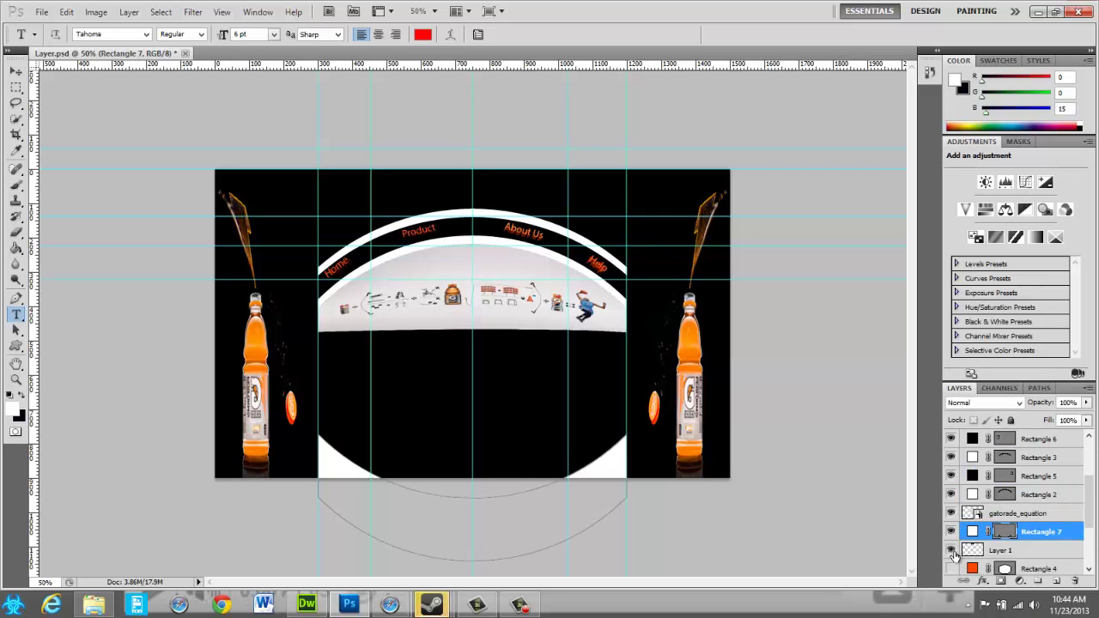
{"action": "left_click", "coordinate": [950, 549]}
{"action": "left_click", "coordinate": [950, 568]}
{"action": "scroll", "coordinate": [953, 556], "scroll_direction": "down", "scroll_amount": 3}
{"action": "left_click", "coordinate": [951, 533]}
{"action": "scroll", "coordinate": [952, 539], "scroll_direction": "down", "scroll_amount": 2}
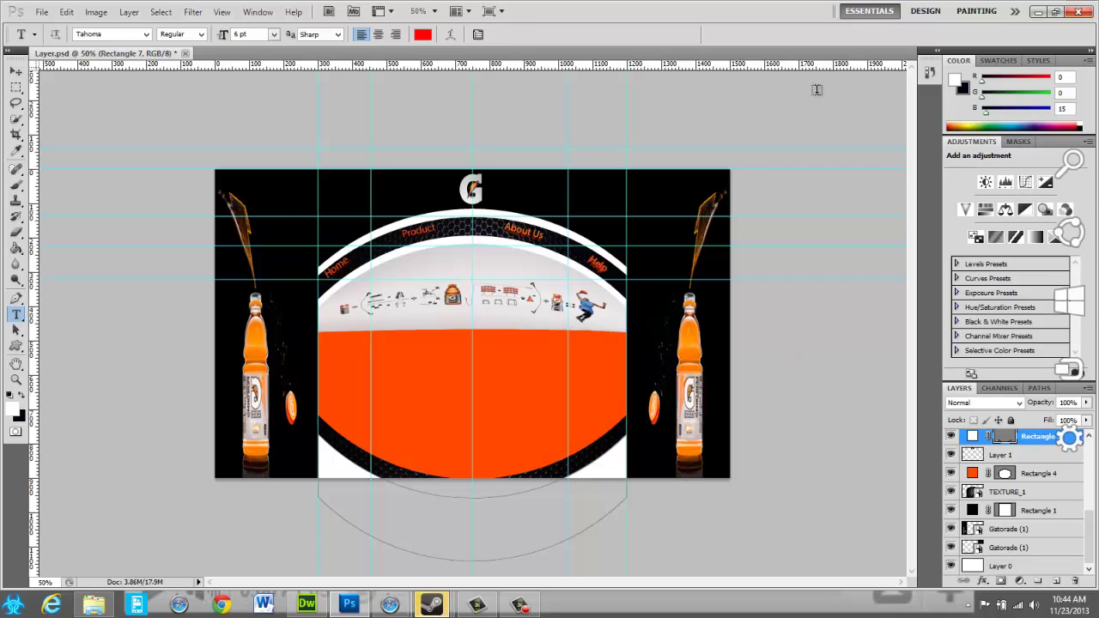
{"action": "left_click", "coordinate": [41, 11]}
{"action": "left_click", "coordinate": [41, 12]}
{"action": "left_click", "coordinate": [40, 12]}
- Create a new white 1500 × 900 px document at 70 pixels/cm and zoom out
{"action": "left_click", "coordinate": [41, 28]}
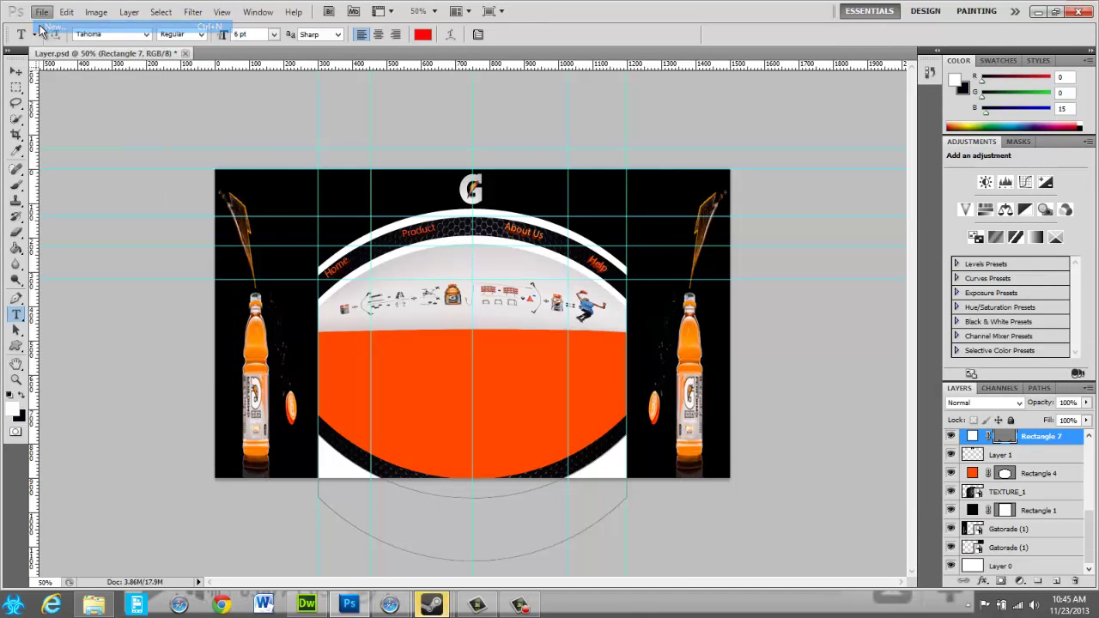
{"action": "double_click", "coordinate": [512, 210]}
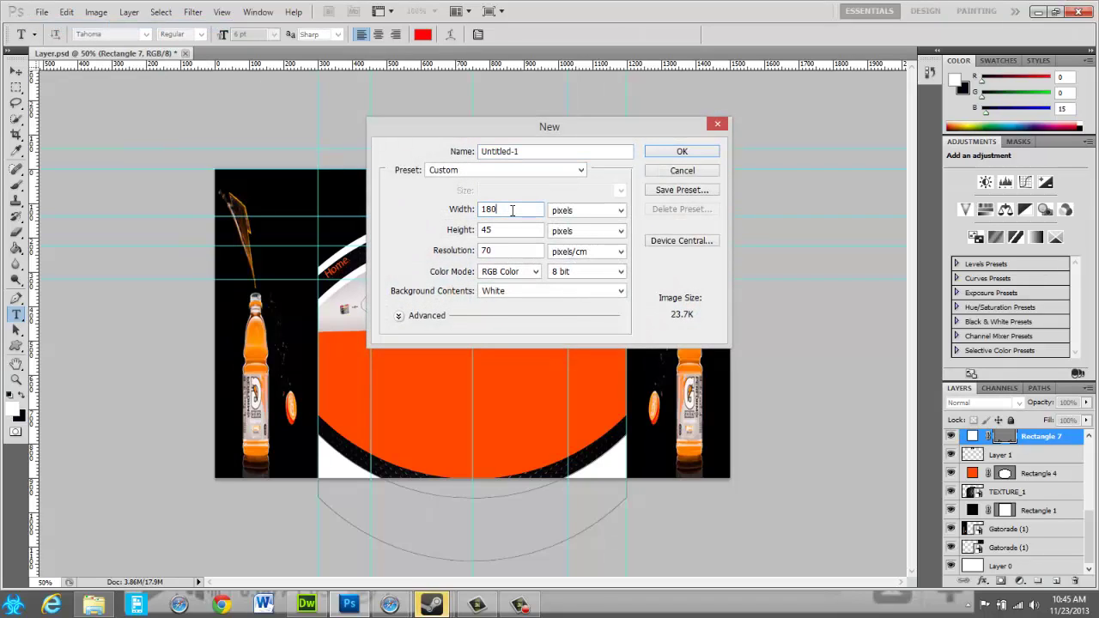
{"action": "key", "text": "BackSpace"}
{"action": "type", "text": "50"}
{"action": "type", "text": "0"}
{"action": "key", "text": "Tab"}
{"action": "type", "text": "900"}
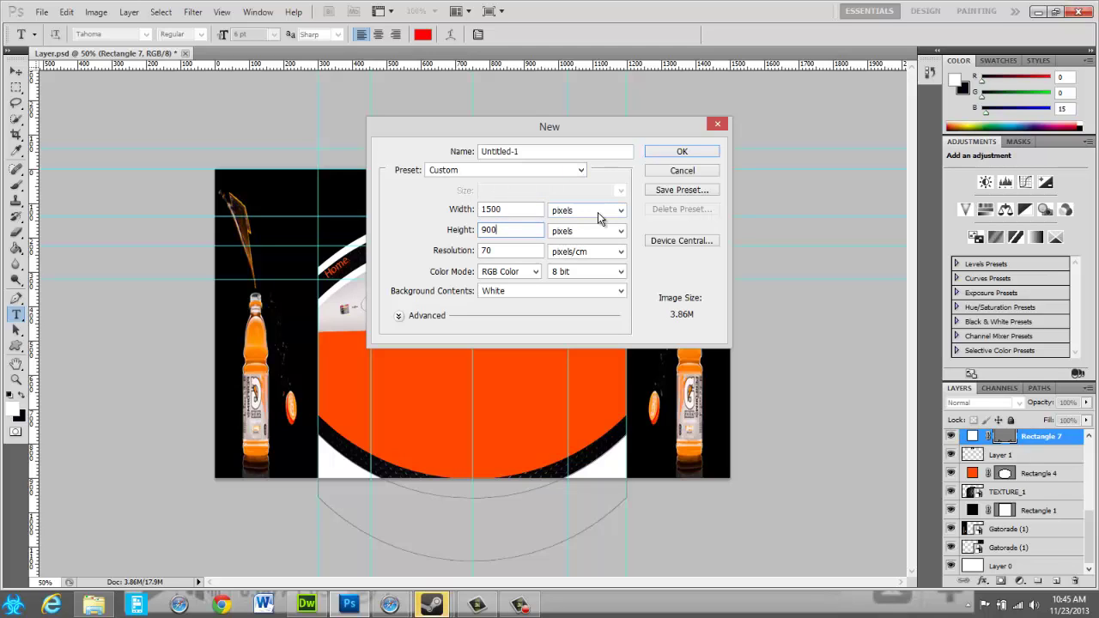
{"action": "left_click", "coordinate": [673, 152]}
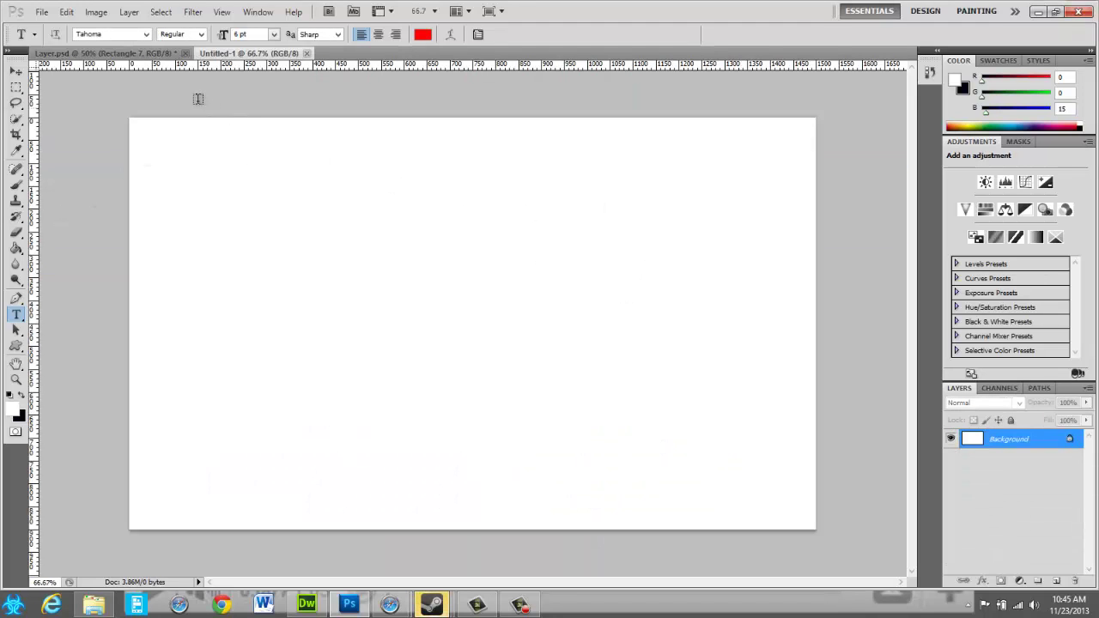
{"action": "key", "text": "ctrl+minus"}
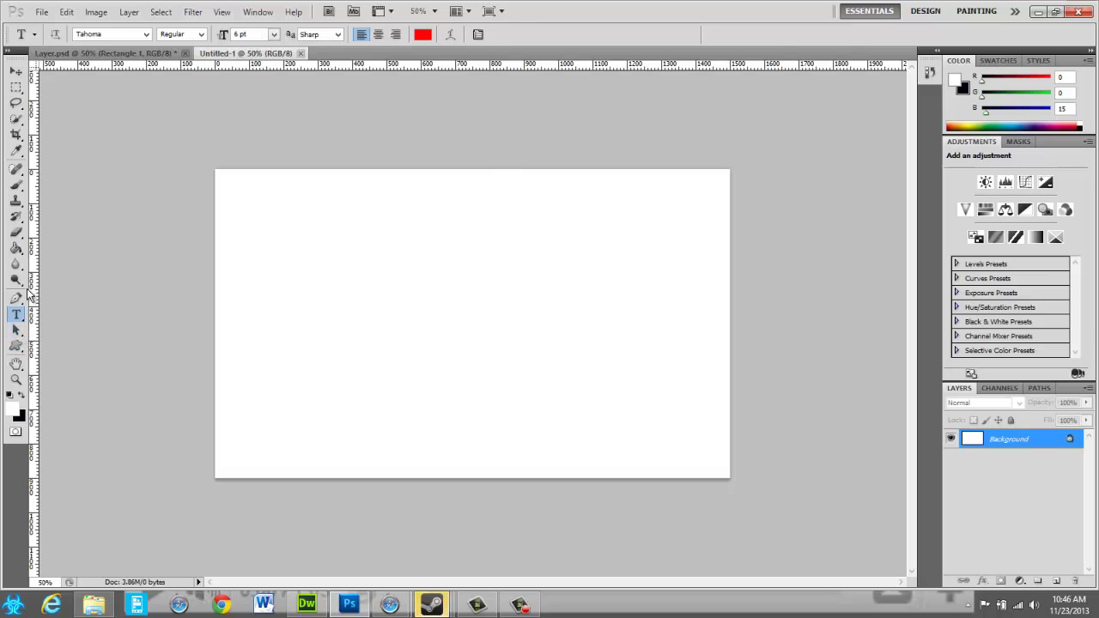
- Select the Rectangle Tool, then add and undo a trial guide and rectangle
{"action": "left_click", "coordinate": [17, 347]}
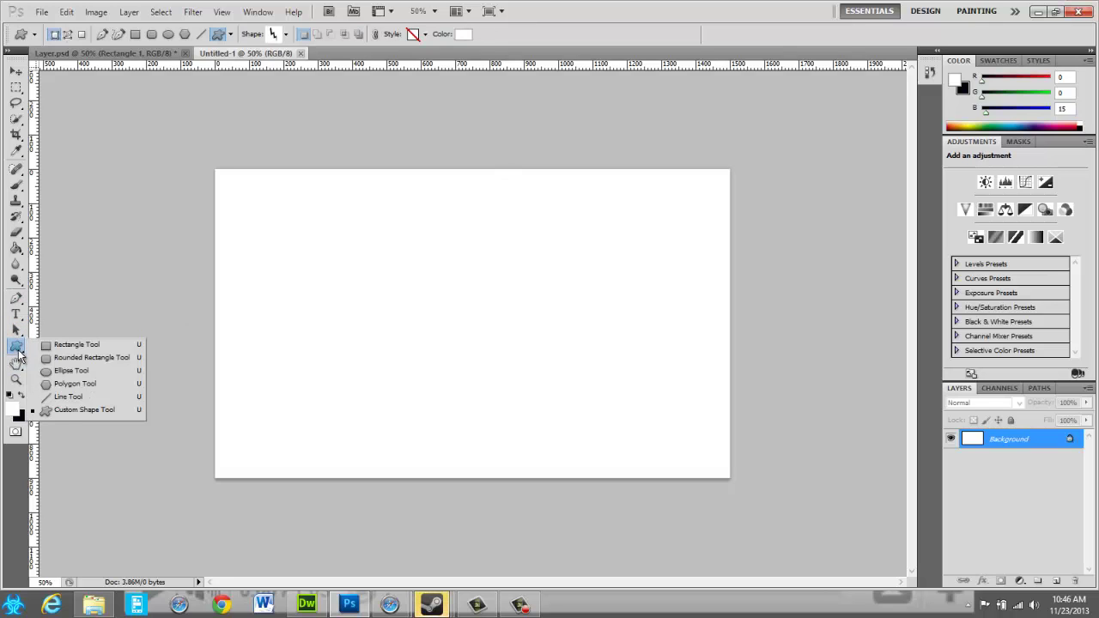
{"action": "left_click", "coordinate": [70, 347]}
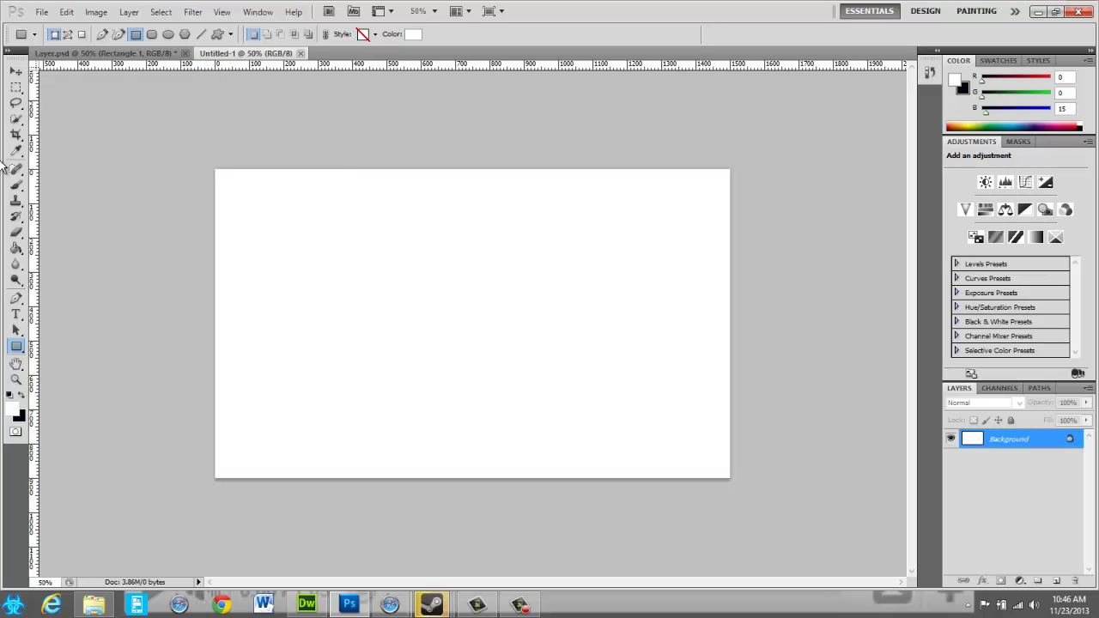
{"action": "mouse_move", "coordinate": [36, 170]}
{"action": "left_mouse_down"}
{"action": "mouse_move", "coordinate": [501, 308]}
{"action": "mouse_move", "coordinate": [524, 351]}
{"action": "left_mouse_up"}
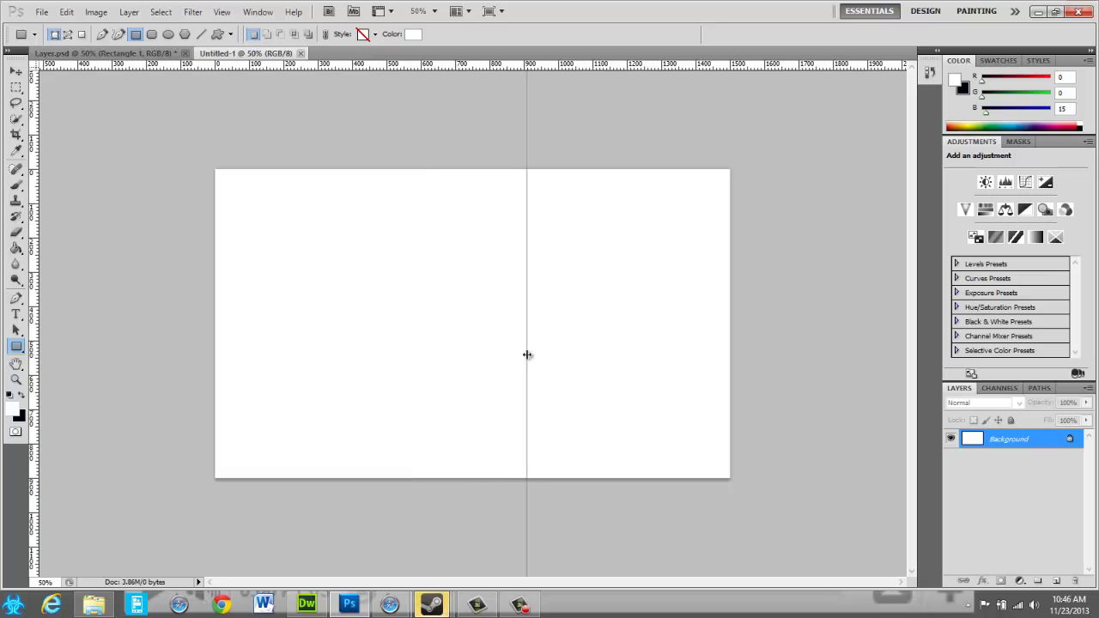
{"action": "key", "text": "ctrl+z"}
{"action": "key", "text": "ctrl+z"}
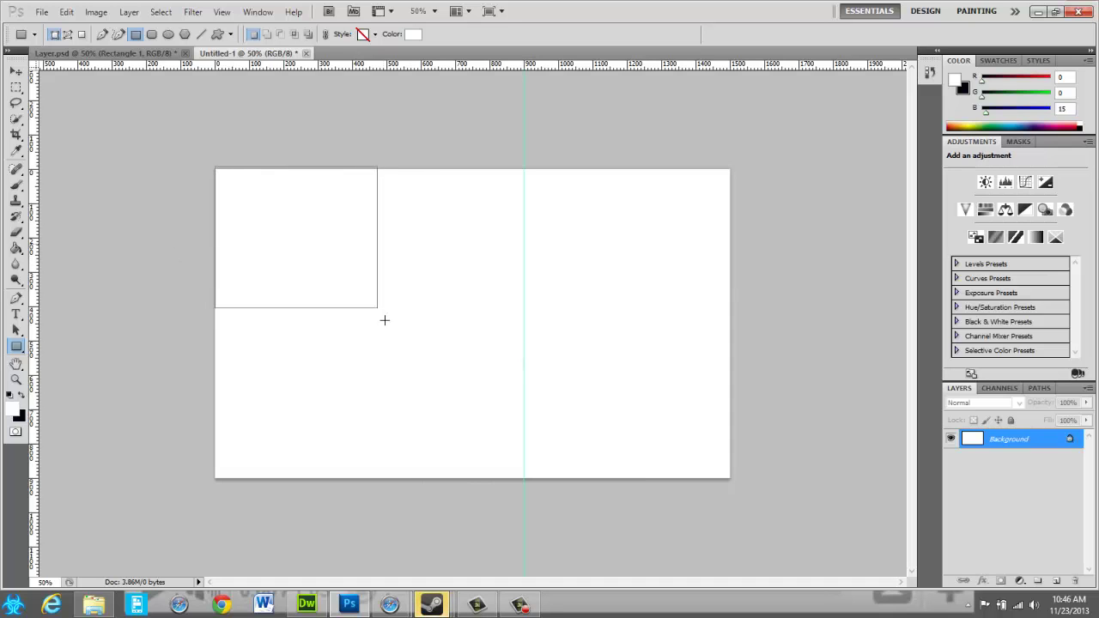
{"action": "left_click_drag", "start_coordinate": [215, 165], "coordinate": [140, 103]}
{"action": "key", "text": "ctrl+z"}
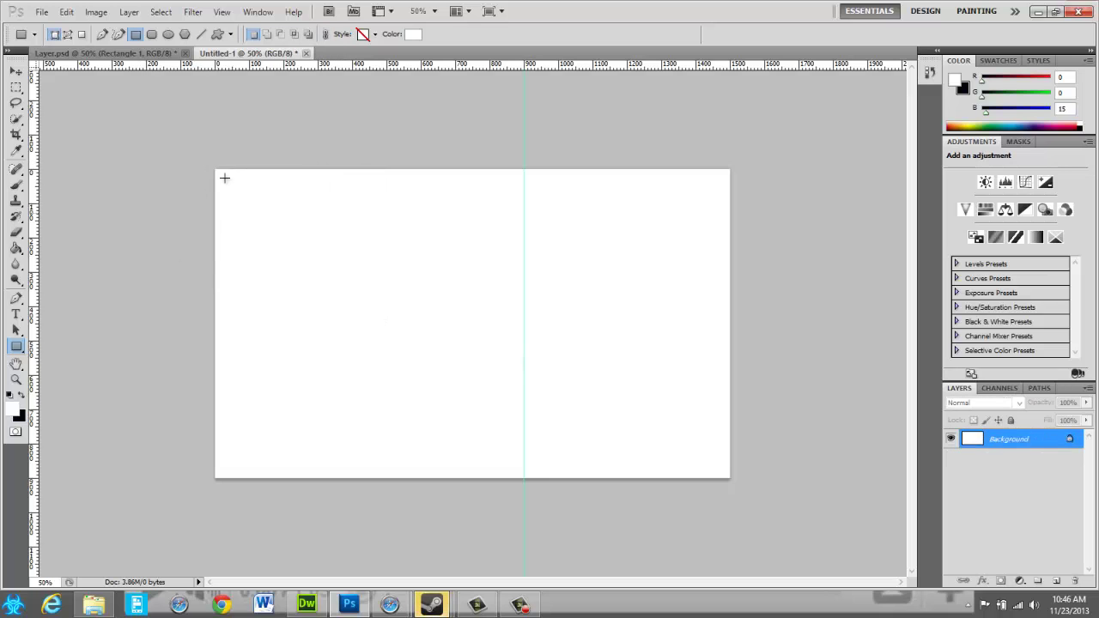
- Zoom in, place a vertical guide on the page's left edge, and open the background colour picker
{"action": "key", "text": "ctrl+plus"}
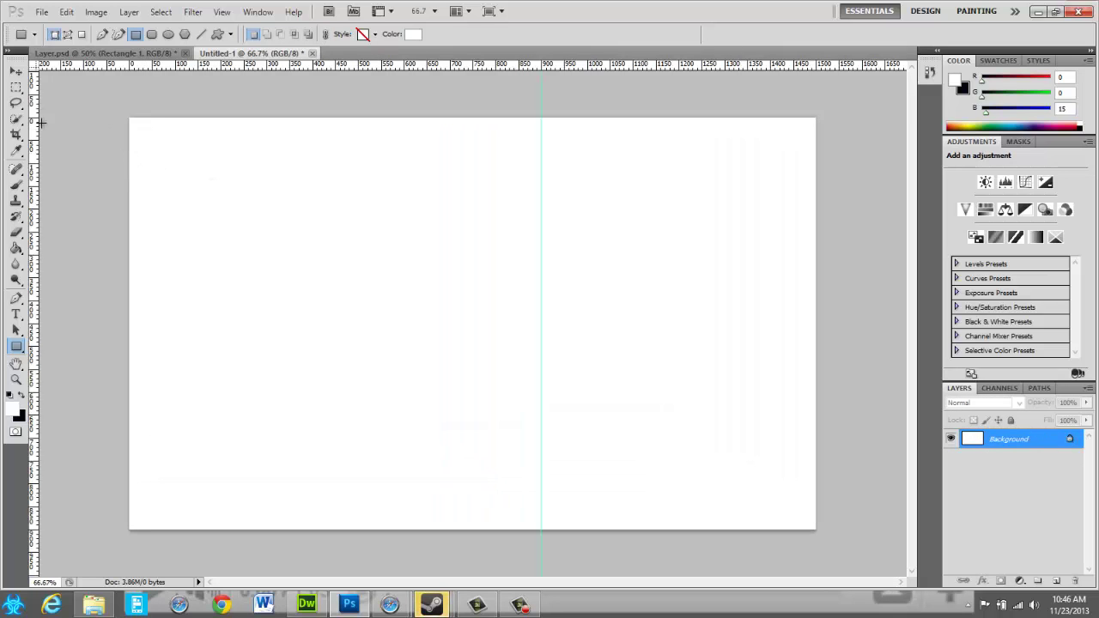
{"action": "left_click_drag", "start_coordinate": [36, 128], "coordinate": [129, 222]}
{"action": "left_click_drag", "start_coordinate": [130, 120], "coordinate": [171, 147]}
{"action": "key", "text": "ctrl+z"}
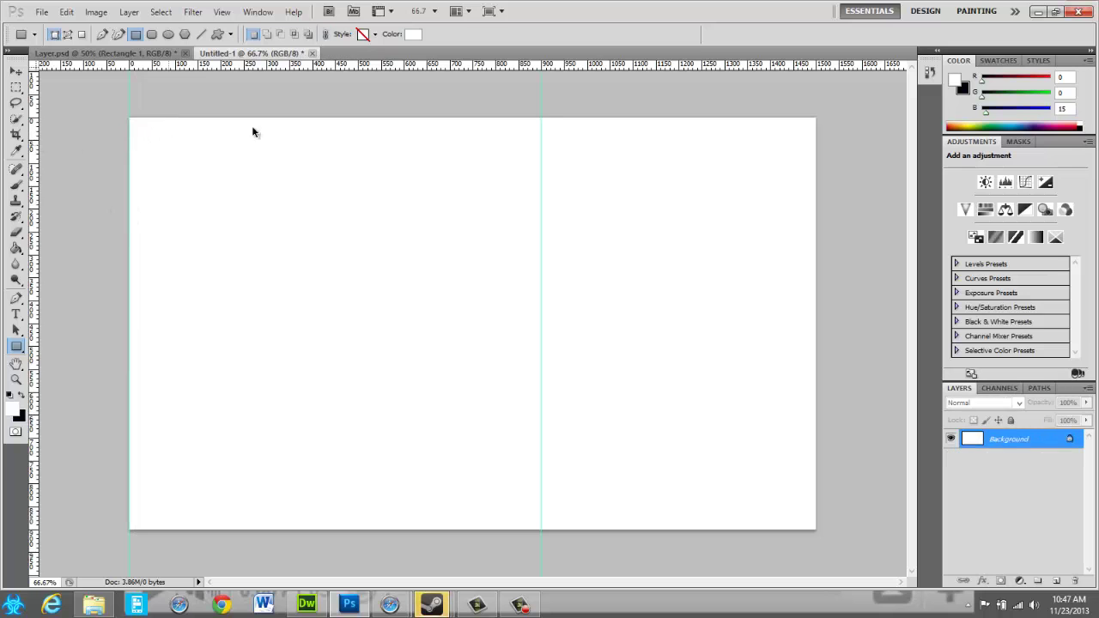
{"action": "left_click", "coordinate": [963, 88]}
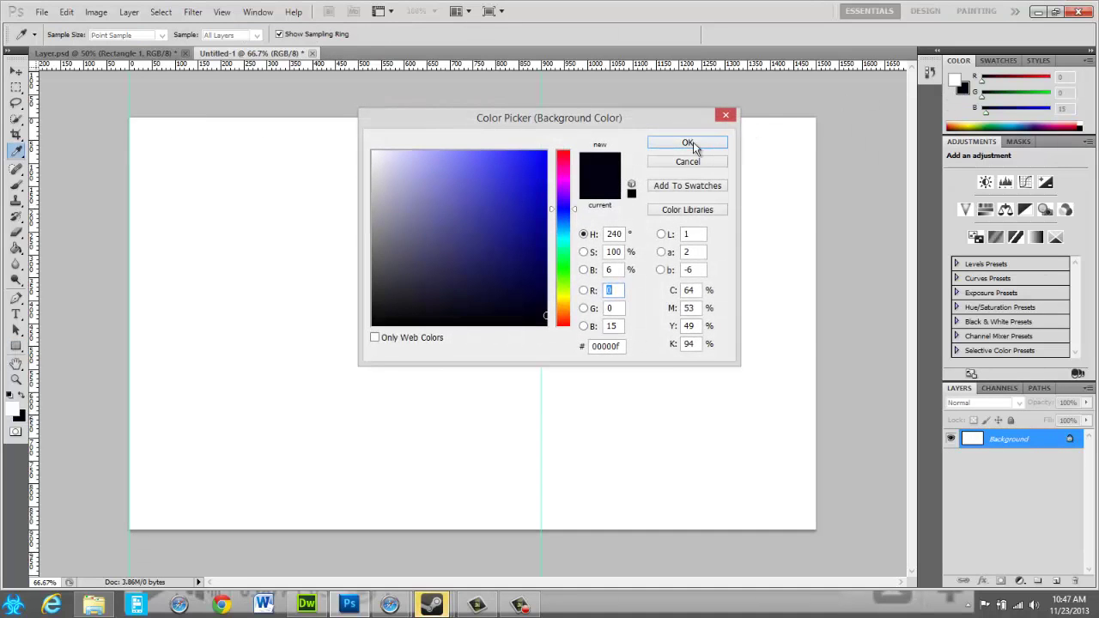
- Reset colours and draw a dark navy rectangle from the left edge to the 900 px guide
{"action": "left_click", "coordinate": [682, 142]}
{"action": "left_click", "coordinate": [18, 417]}
{"action": "left_click", "coordinate": [687, 142]}
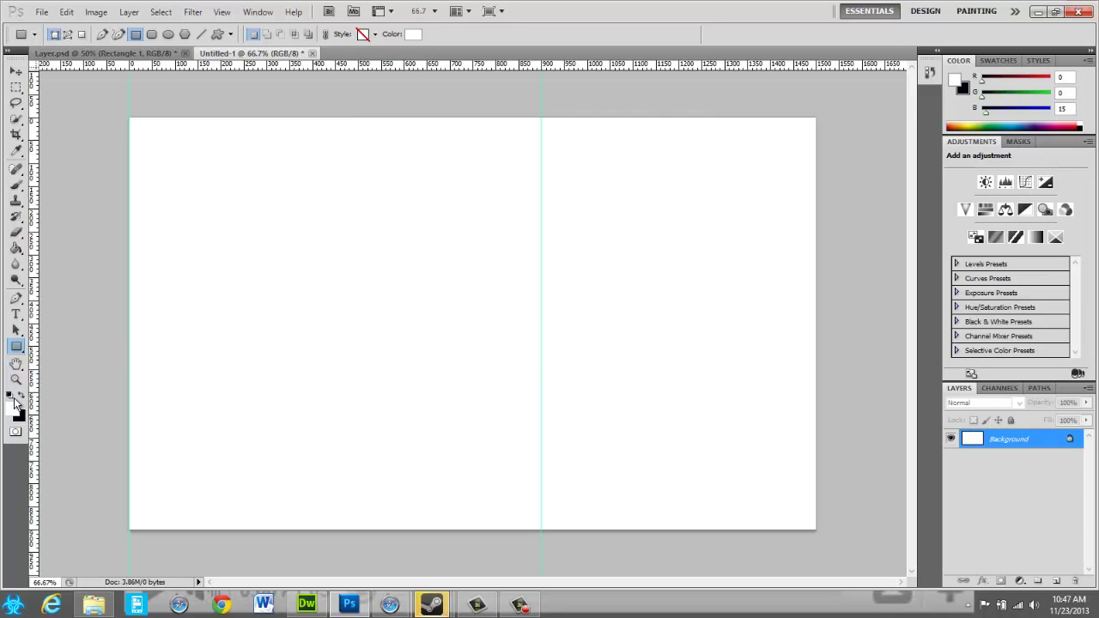
{"action": "left_click", "coordinate": [21, 395]}
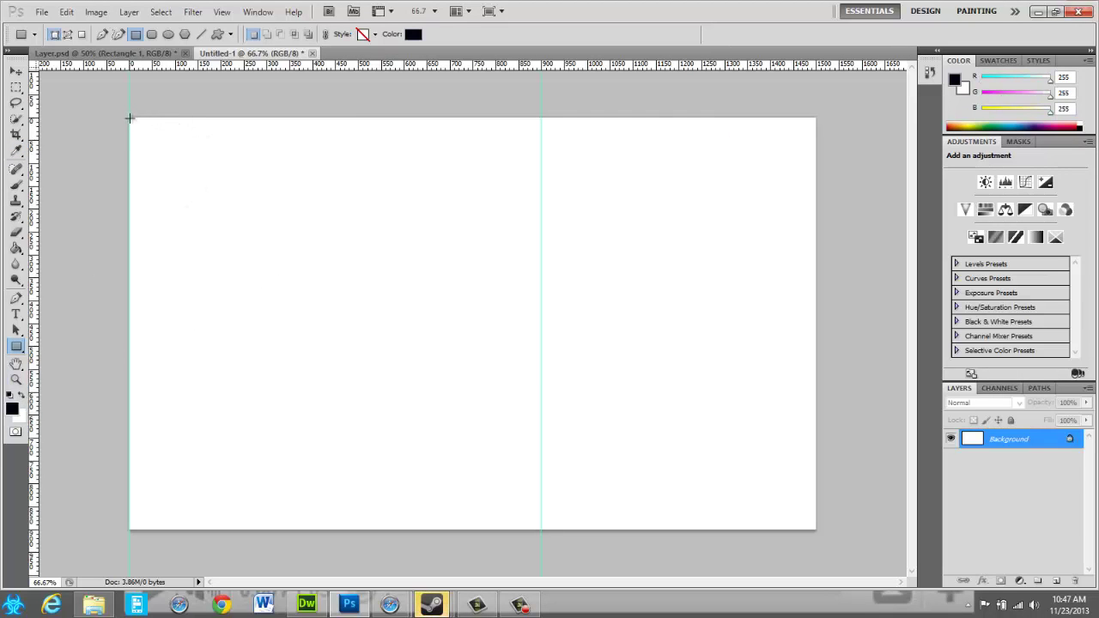
{"action": "left_click_drag", "start_coordinate": [166, 139], "coordinate": [542, 530]}
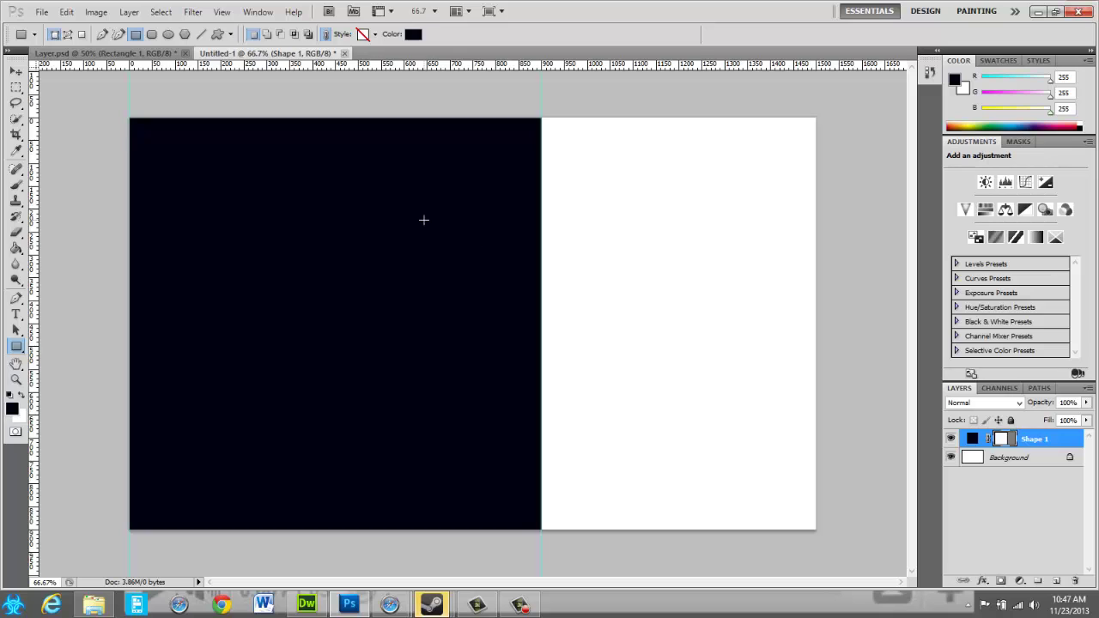
- Try moving the rectangle, cancel, and add guides including a vertical one at the canvas centre
{"action": "key", "text": "ctrl+t"}
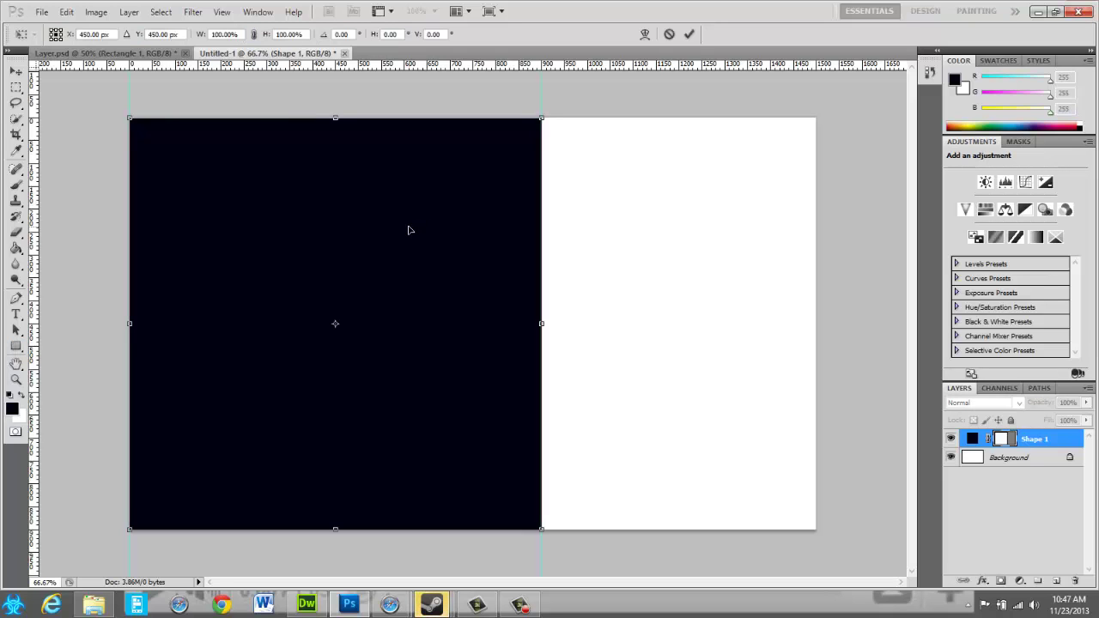
{"action": "right_click", "coordinate": [510, 67]}
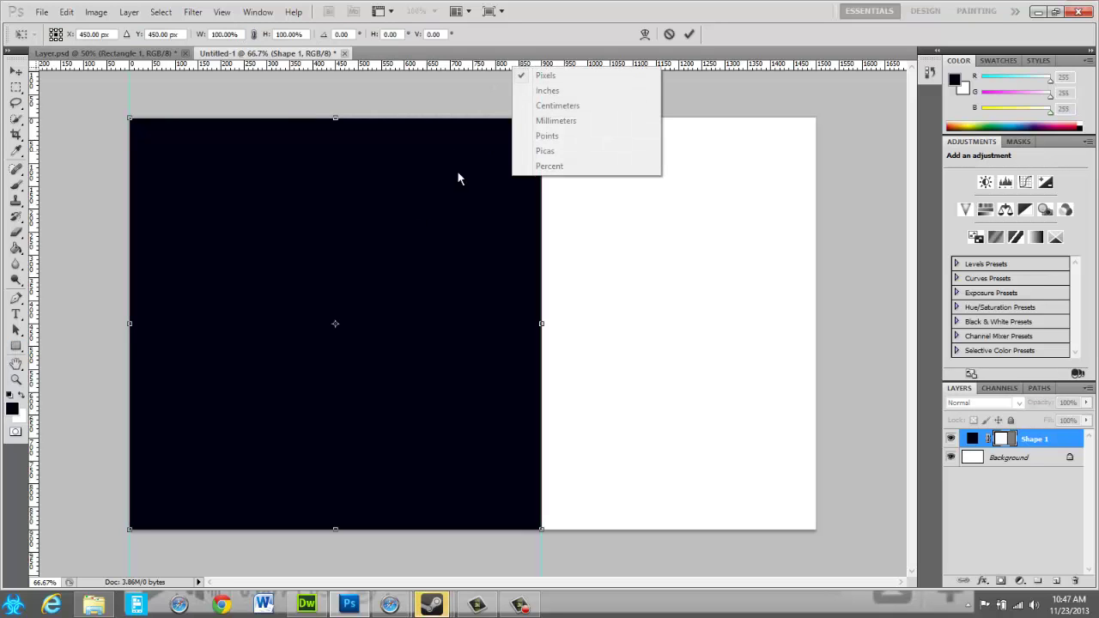
{"action": "left_click", "coordinate": [397, 184]}
{"action": "mouse_move", "coordinate": [397, 184]}
{"action": "left_mouse_down"}
{"action": "mouse_move", "coordinate": [566, 198]}
{"action": "mouse_move", "coordinate": [502, 193]}
{"action": "left_mouse_up"}
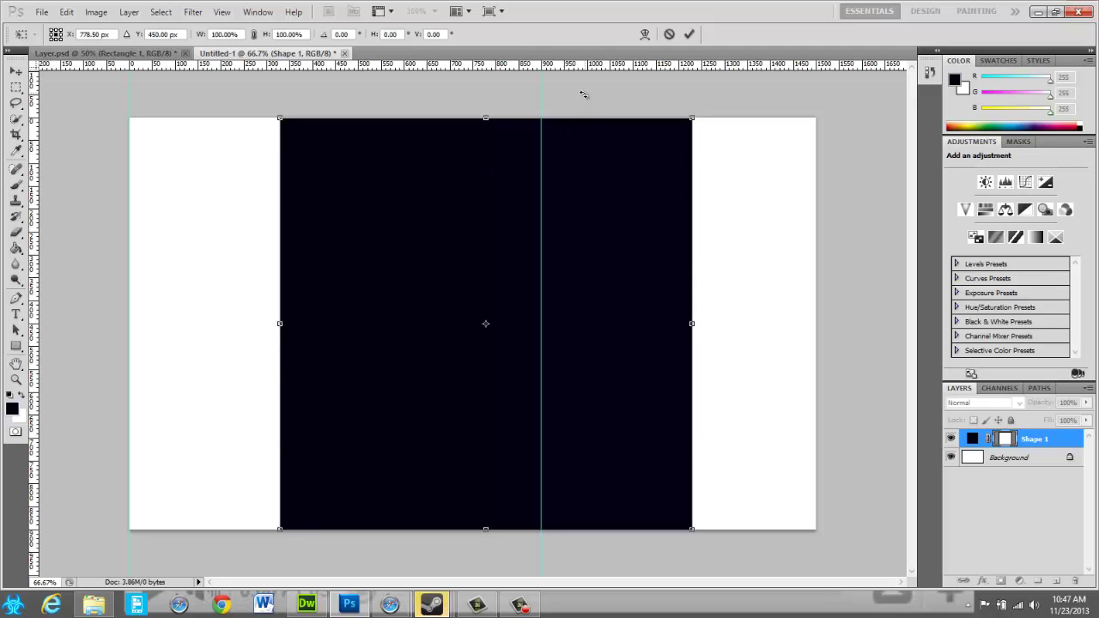
{"action": "key", "text": "ctrl+minus"}
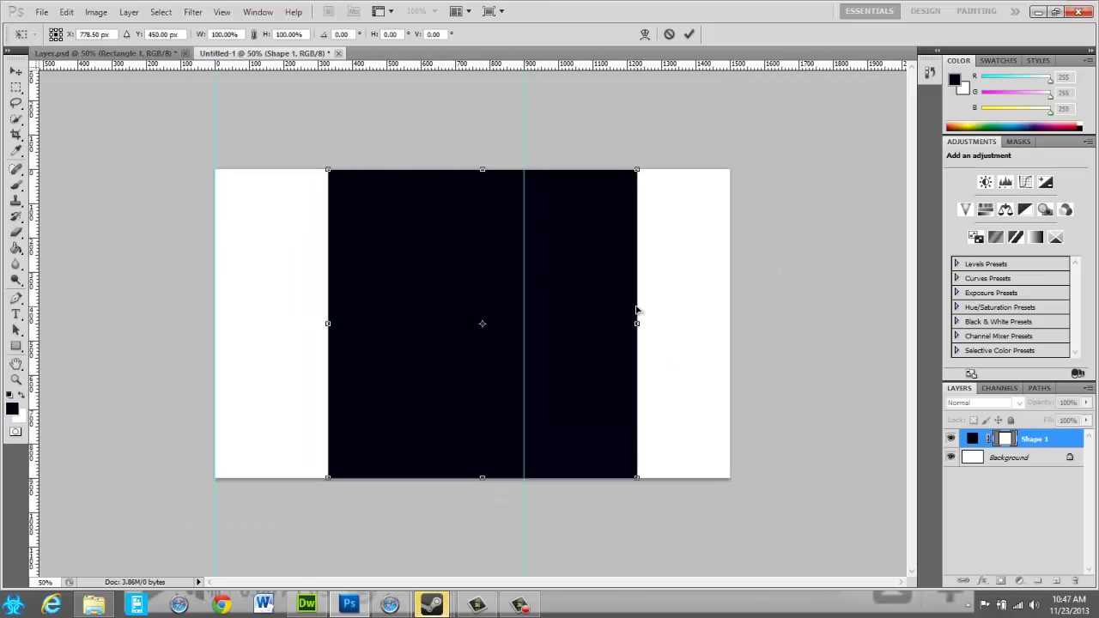
{"action": "key", "text": "Escape"}
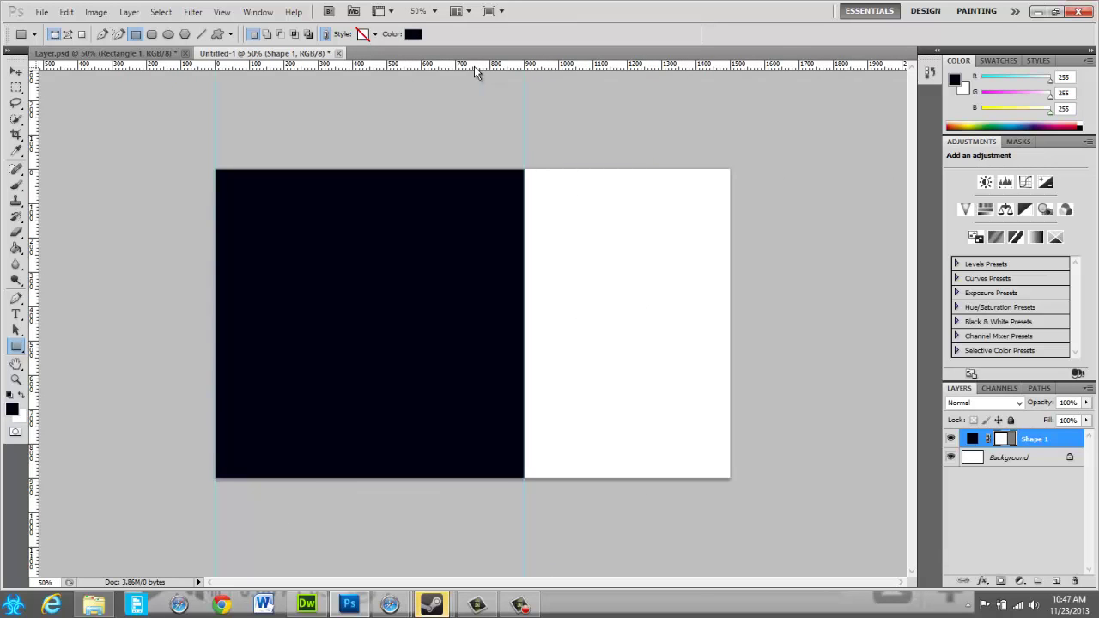
{"action": "left_click_drag", "start_coordinate": [474, 66], "coordinate": [463, 105]}
{"action": "left_click_drag", "start_coordinate": [35, 214], "coordinate": [472, 379]}
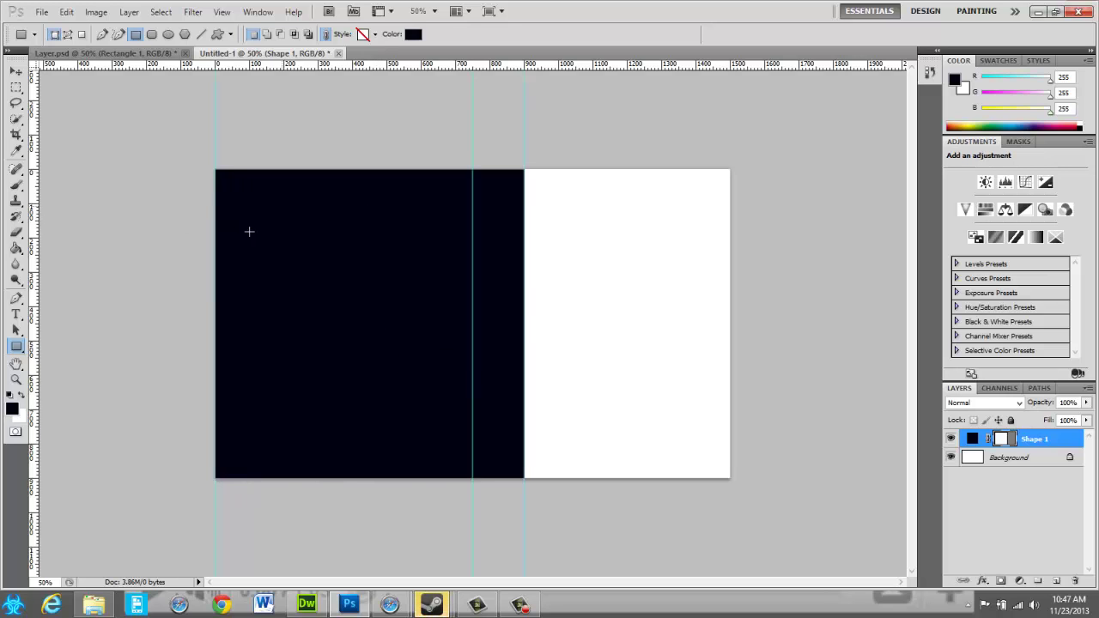
- Convert Background to Layer 0 and centre Shape 1 at X 750 px, Y 450 px
{"action": "double_click", "coordinate": [1025, 461]}
{"action": "left_click", "coordinate": [647, 191]}
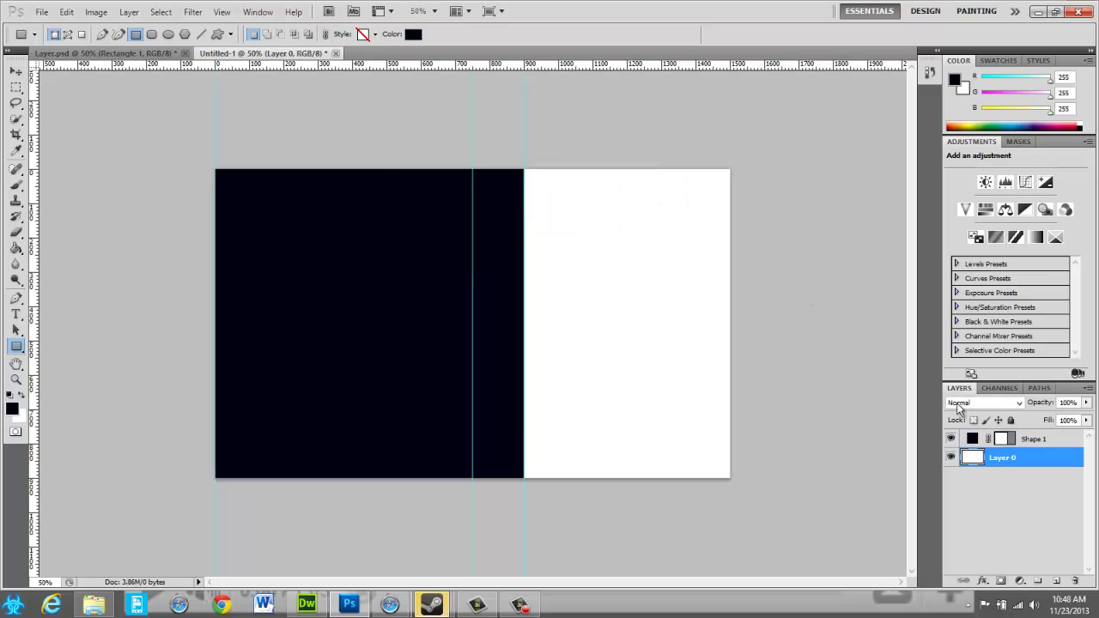
{"action": "left_click", "coordinate": [1020, 443]}
{"action": "key", "text": "ctrl+t"}
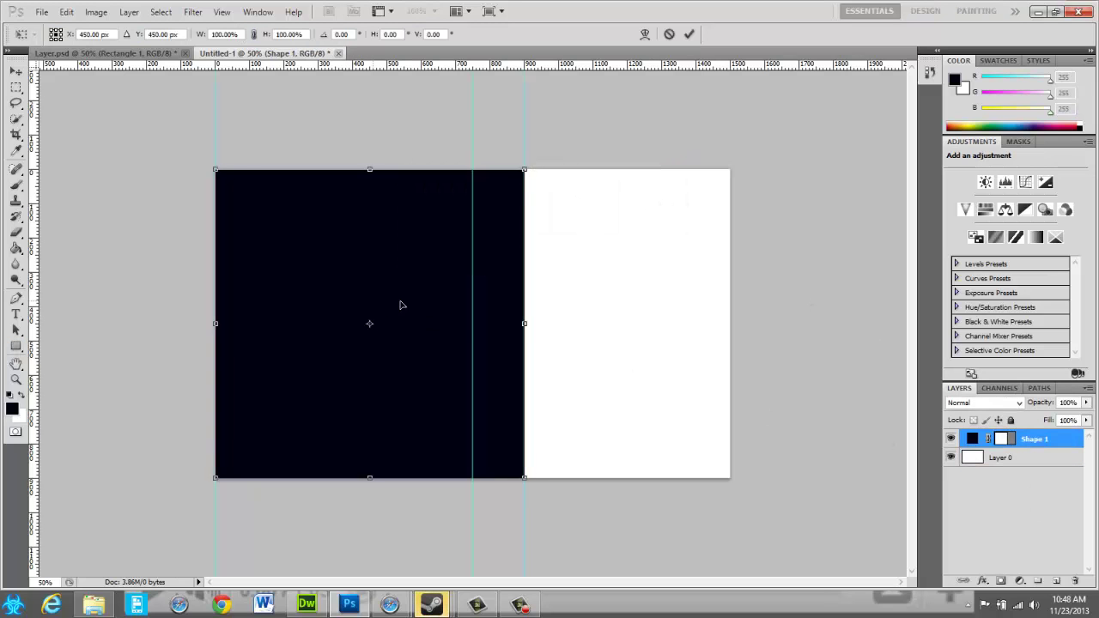
{"action": "left_click_drag", "start_coordinate": [400, 305], "coordinate": [476, 307]}
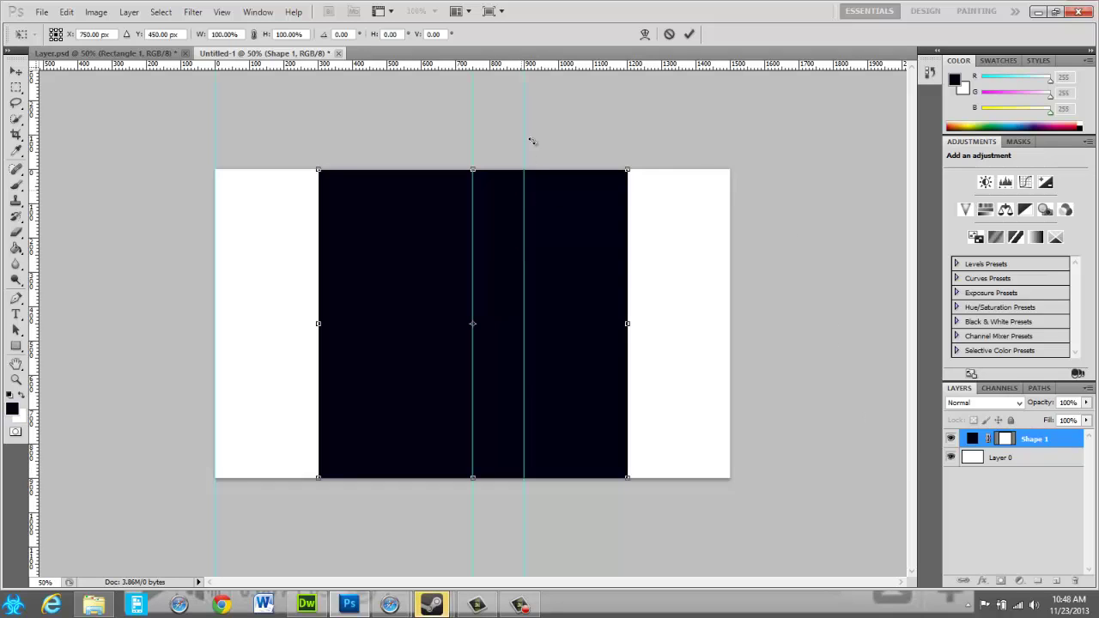
{"action": "left_click", "coordinate": [15, 72]}
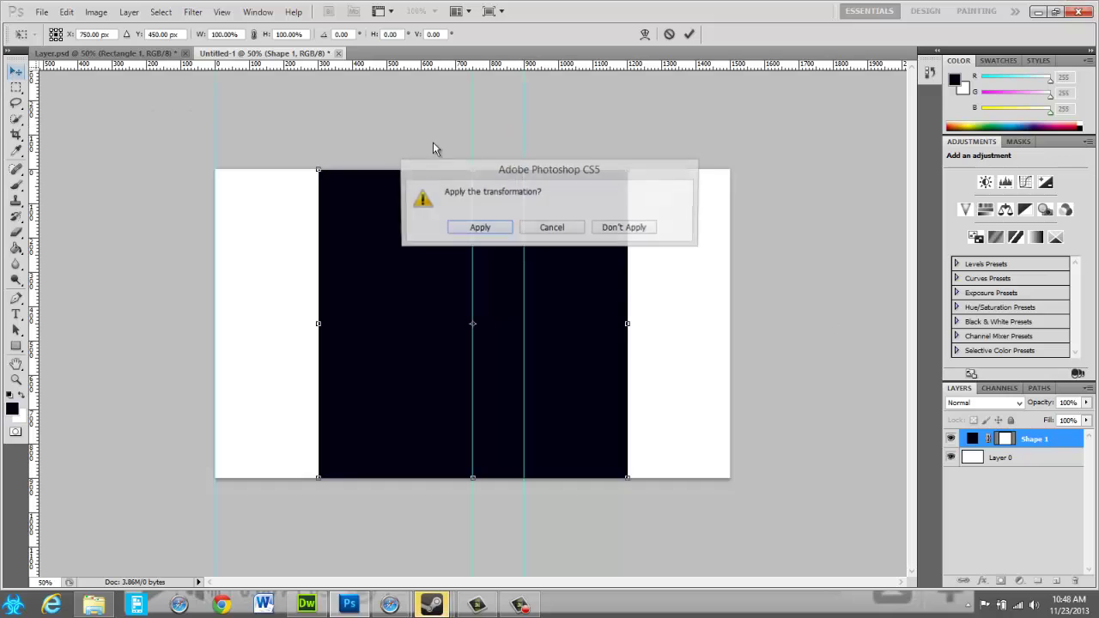
{"action": "left_click", "coordinate": [474, 229]}
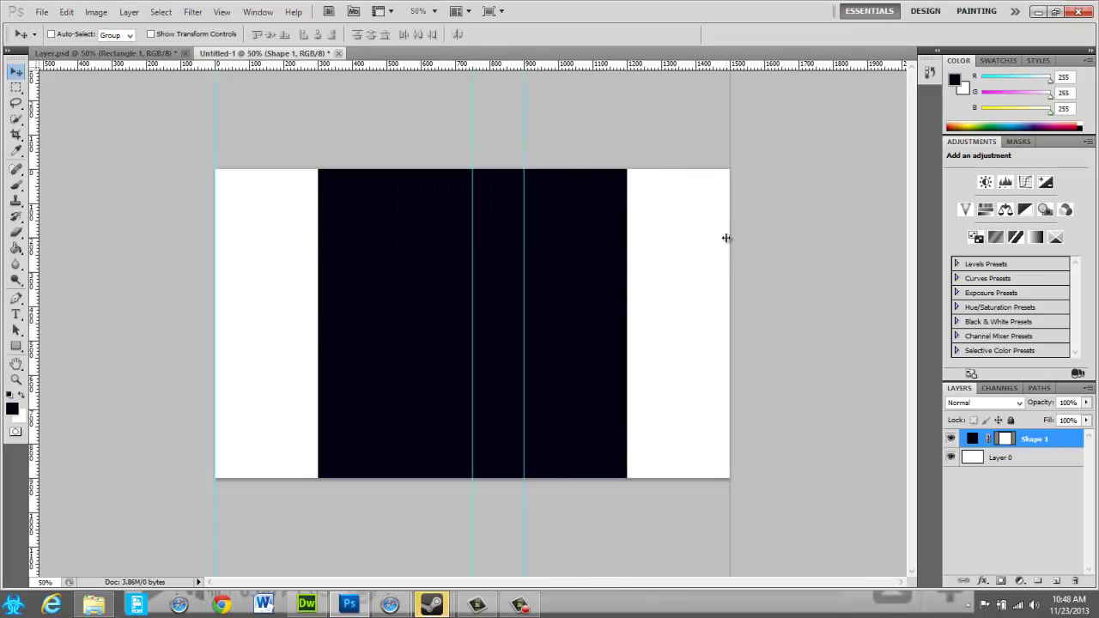
- Add a vertical guide at the canvas's right edge, briefly toggling the Safari YouTube window
{"action": "left_click_drag", "start_coordinate": [524, 127], "coordinate": [730, 240]}
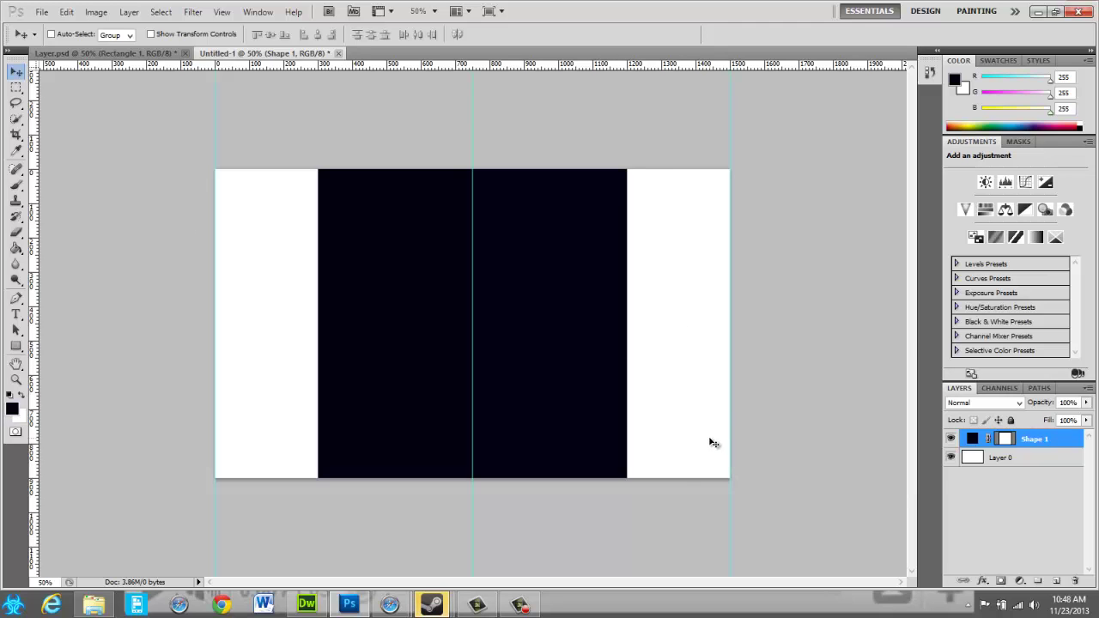
{"action": "mouse_move", "coordinate": [390, 604]}
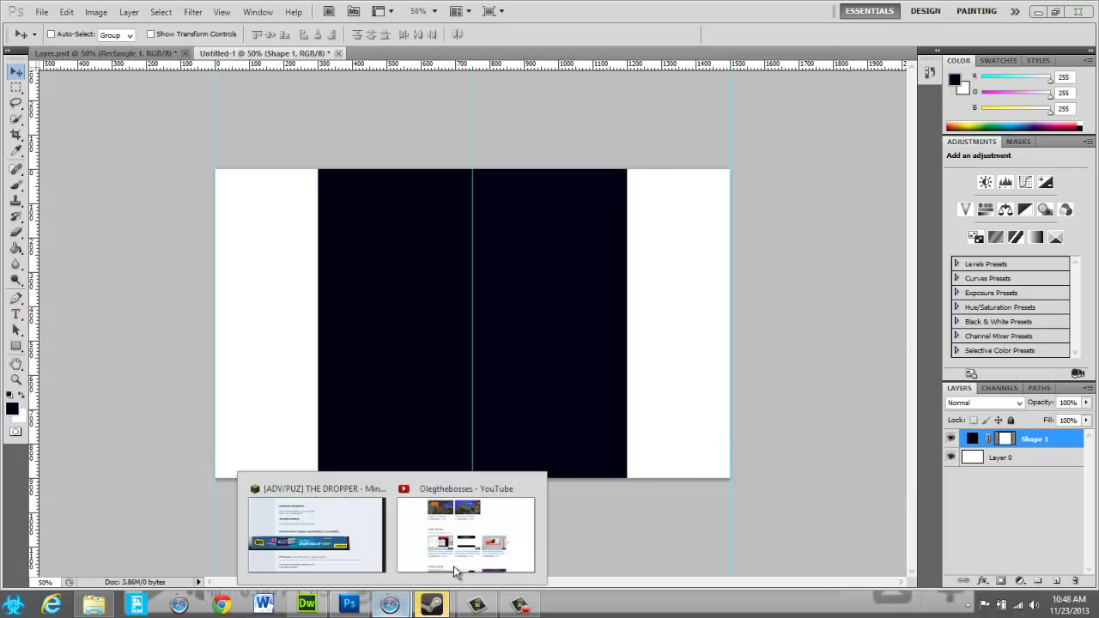
{"action": "left_click", "coordinate": [453, 549]}
{"action": "left_click", "coordinate": [941, 209]}
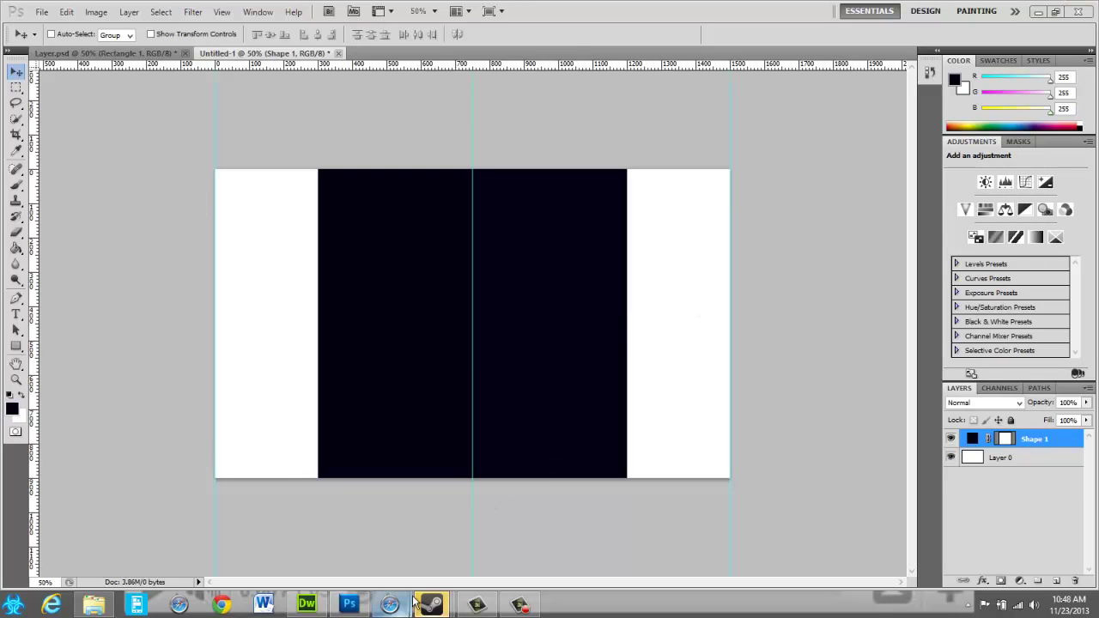
{"action": "mouse_move", "coordinate": [390, 604]}
{"action": "left_click", "coordinate": [464, 563]}
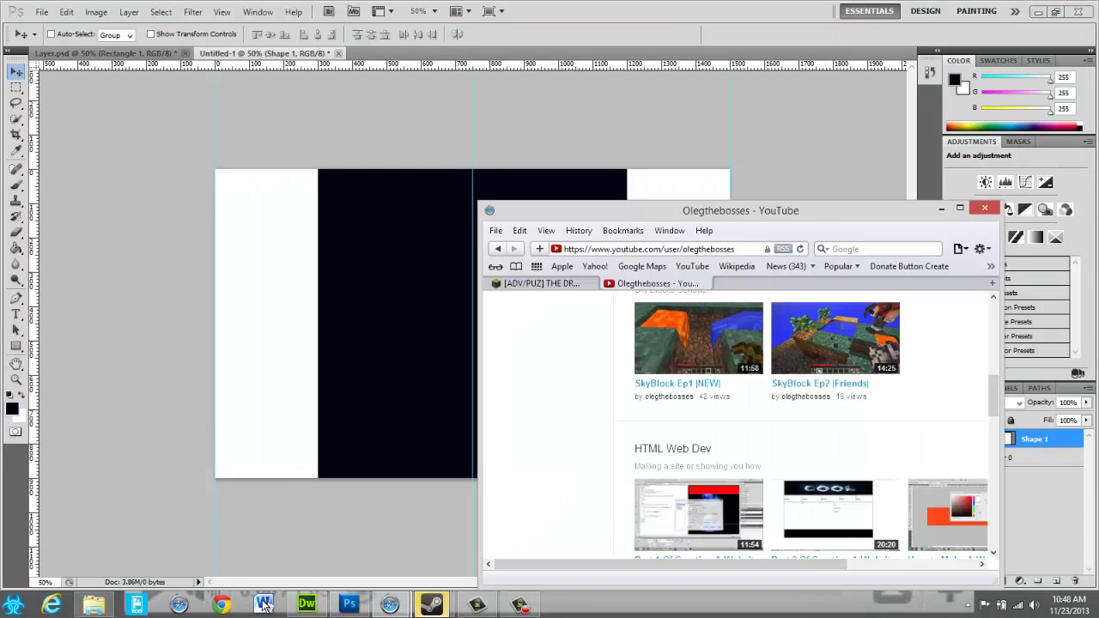
{"action": "left_click", "coordinate": [942, 208]}
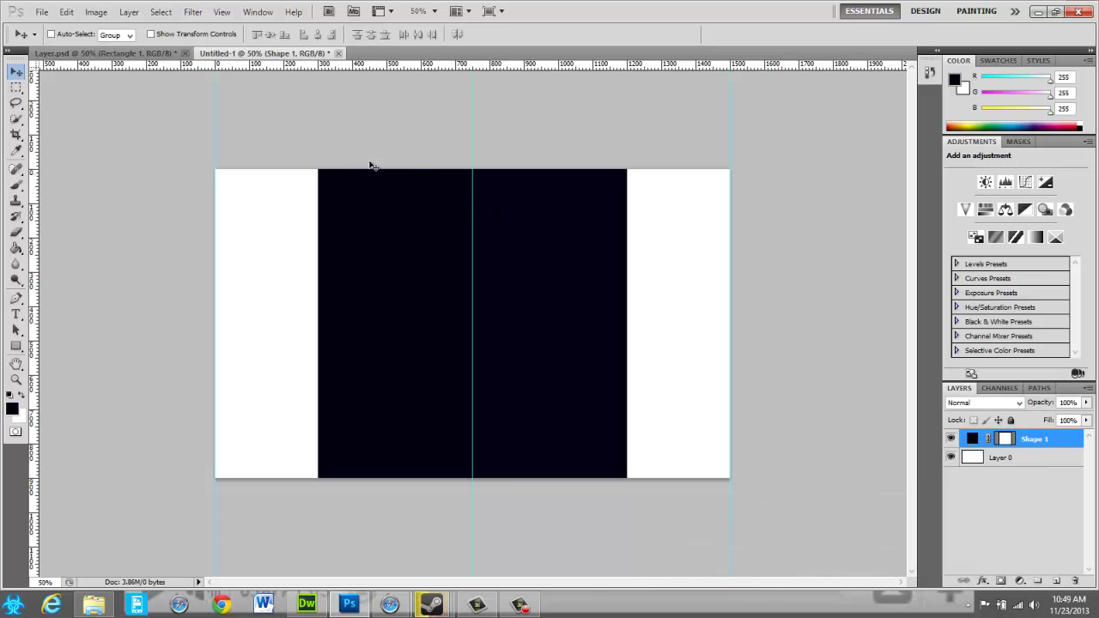
- Open Google's homepage in Chrome from the taskbar
{"action": "left_click", "coordinate": [521, 606]}
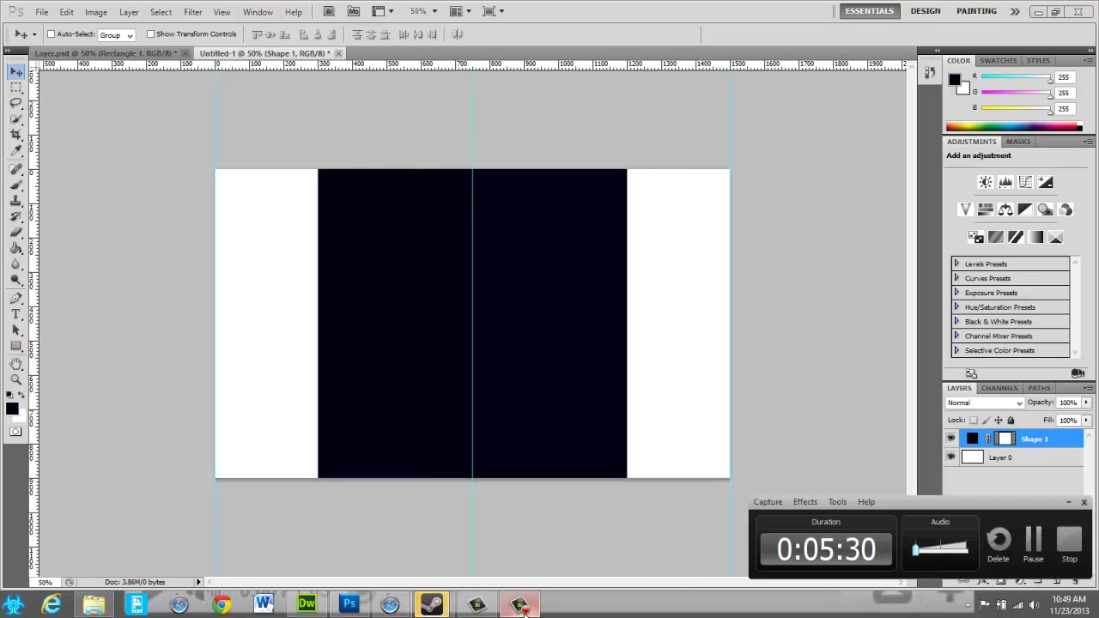
{"action": "left_click", "coordinate": [524, 611]}
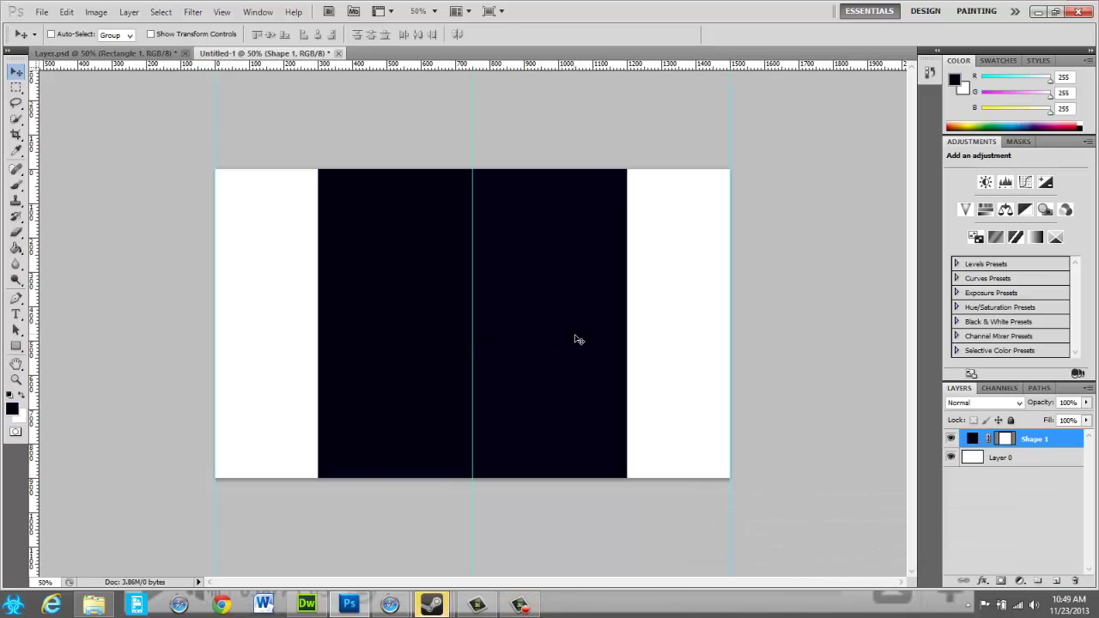
{"action": "left_click", "coordinate": [221, 605]}
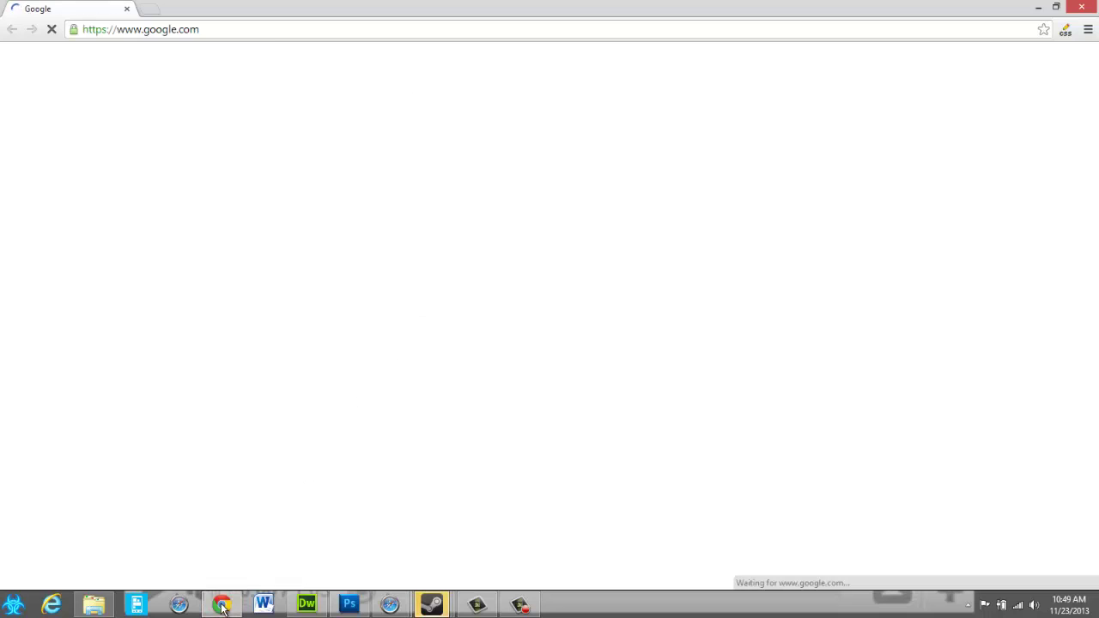
- Search Google for 'apple' in Chrome and switch to image results
{"action": "left_click", "coordinate": [222, 606]}
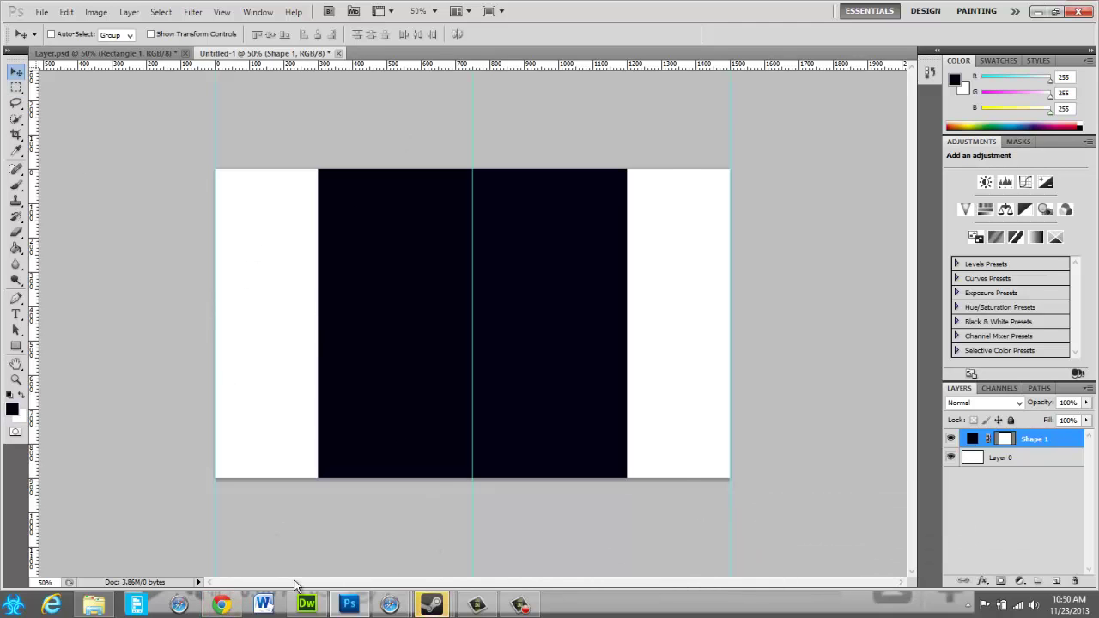
{"action": "left_click", "coordinate": [222, 605]}
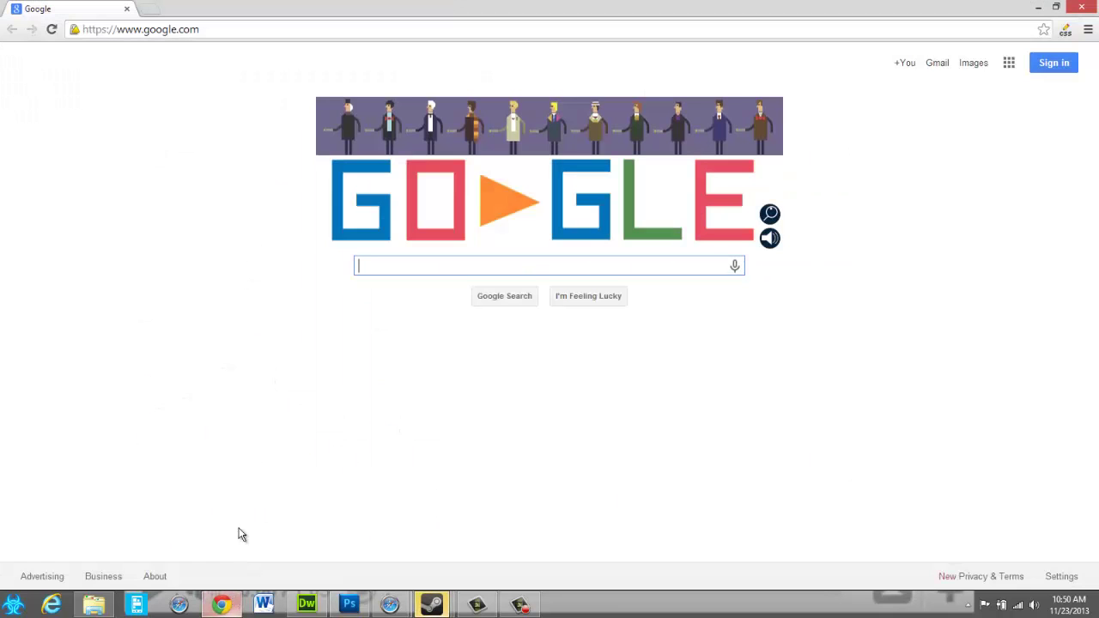
{"action": "left_click", "coordinate": [309, 34]}
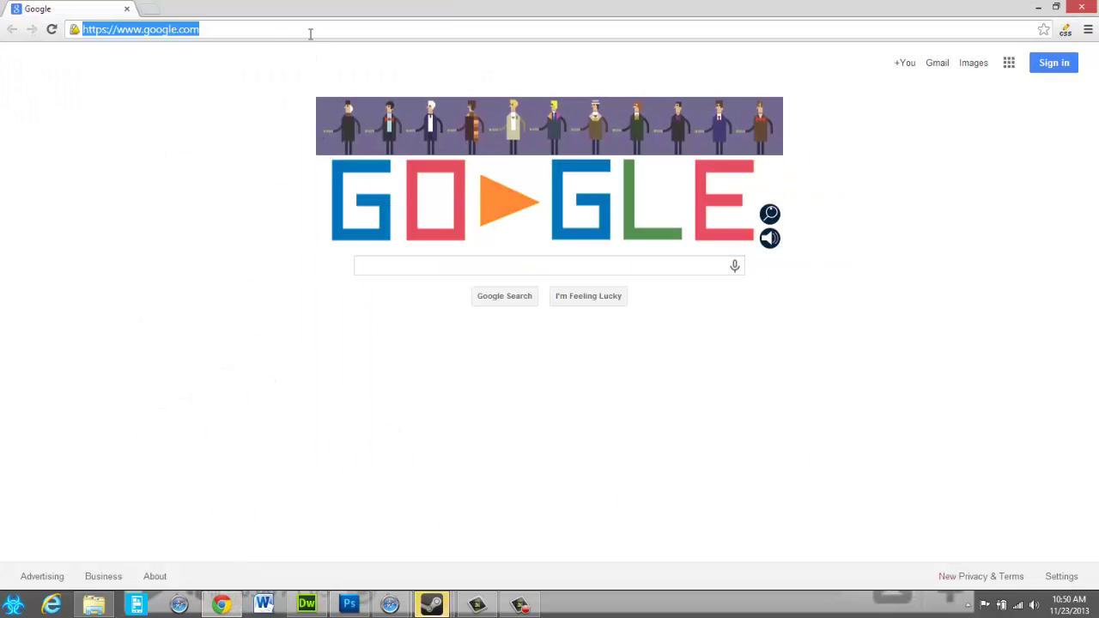
{"action": "type", "text": "www"}
{"action": "key", "text": "BackSpace"}
{"action": "key", "text": "BackSpace"}
{"action": "key", "text": "BackSpace"}
{"action": "key", "text": "BackSpace"}
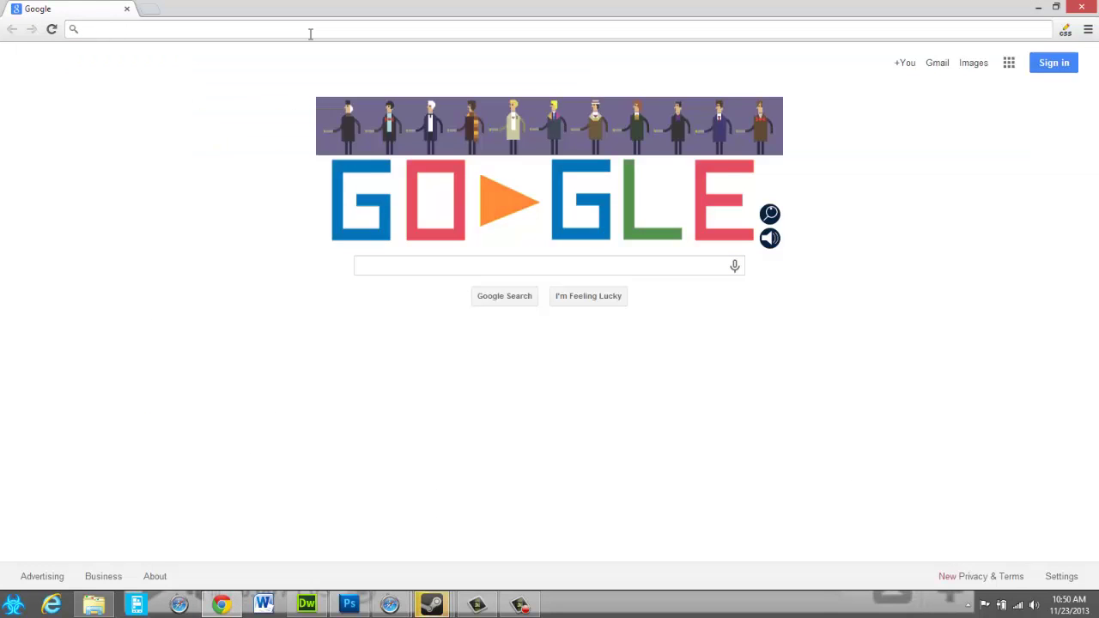
{"action": "type", "text": "apple"}
{"action": "key", "text": "Return"}
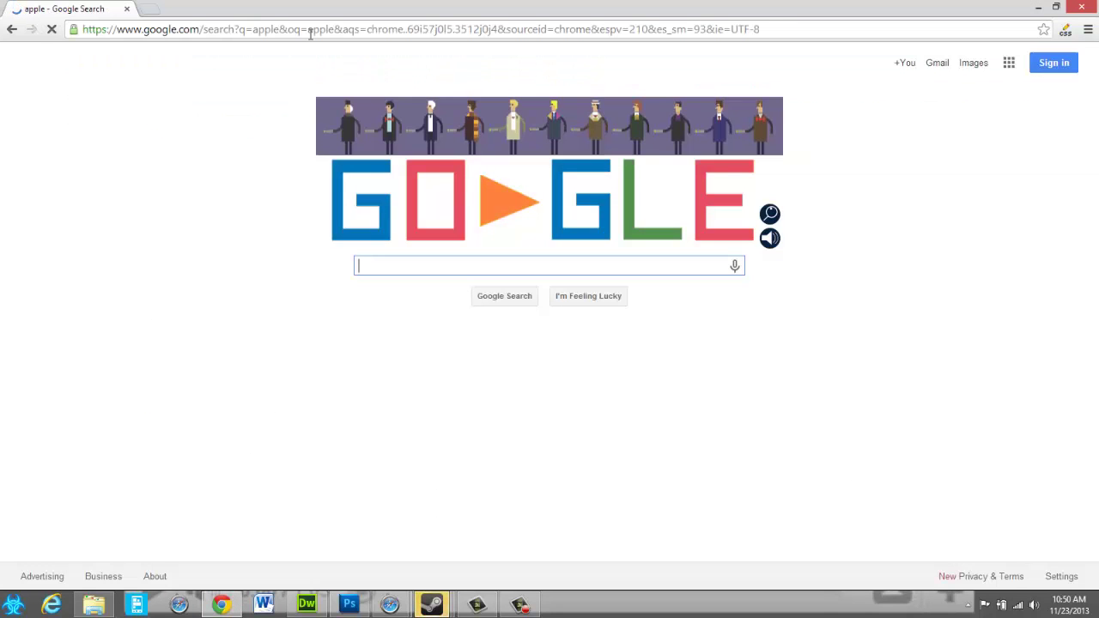
{"action": "left_click", "coordinate": [147, 105]}
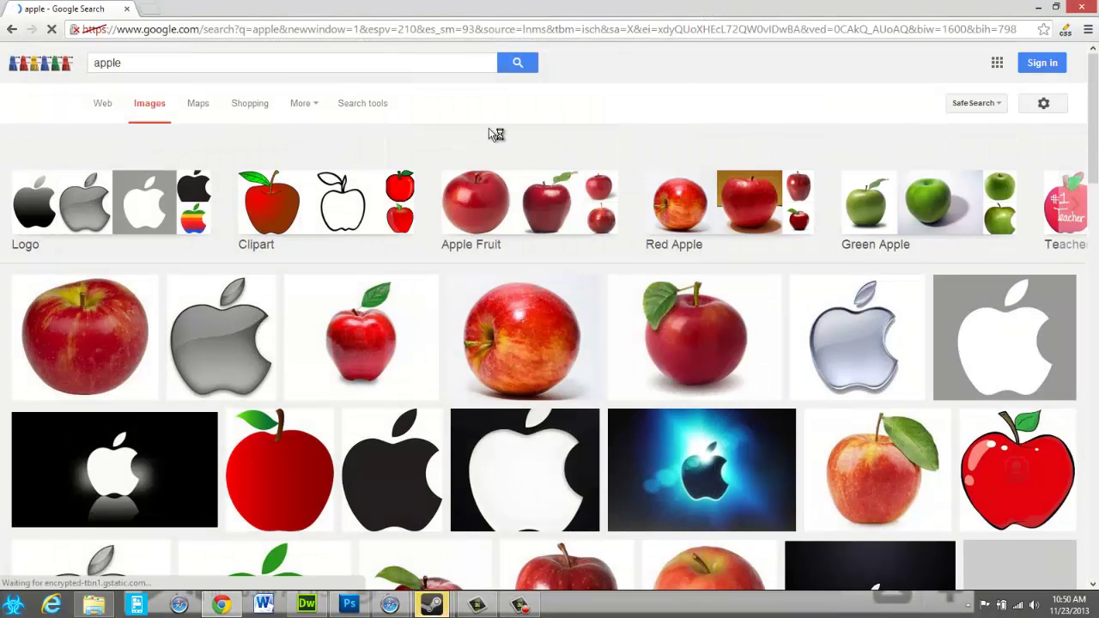
- Scroll through the apple image thumbnails, then return to the Photoshop layout
{"action": "scroll", "coordinate": [458, 355], "scroll_direction": "down", "scroll_amount": 1}
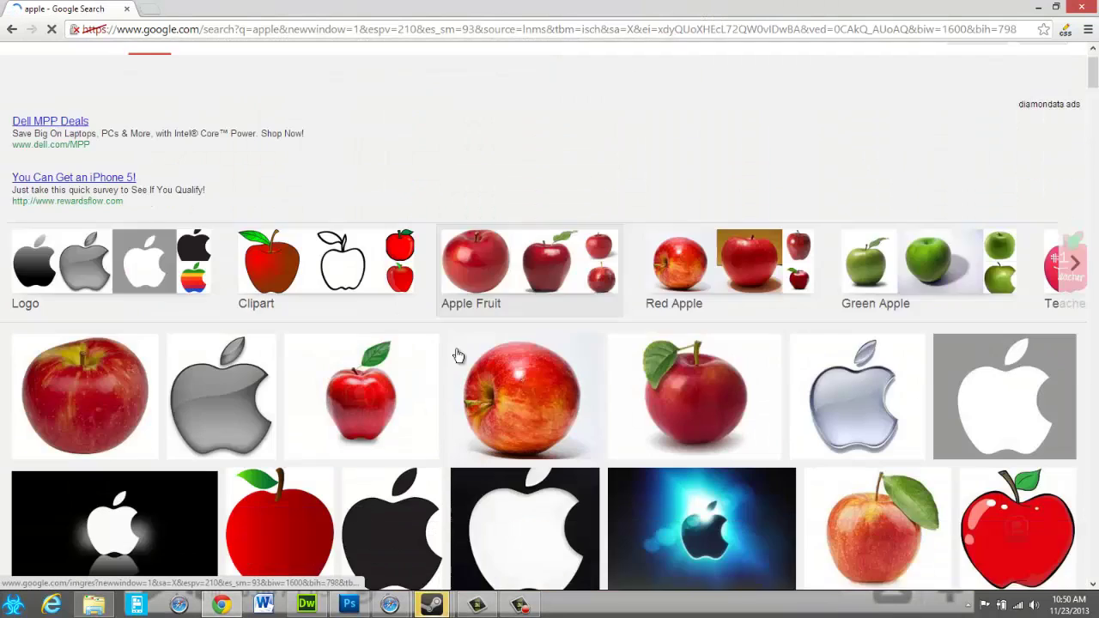
{"action": "scroll", "coordinate": [458, 355], "scroll_direction": "down", "scroll_amount": 5}
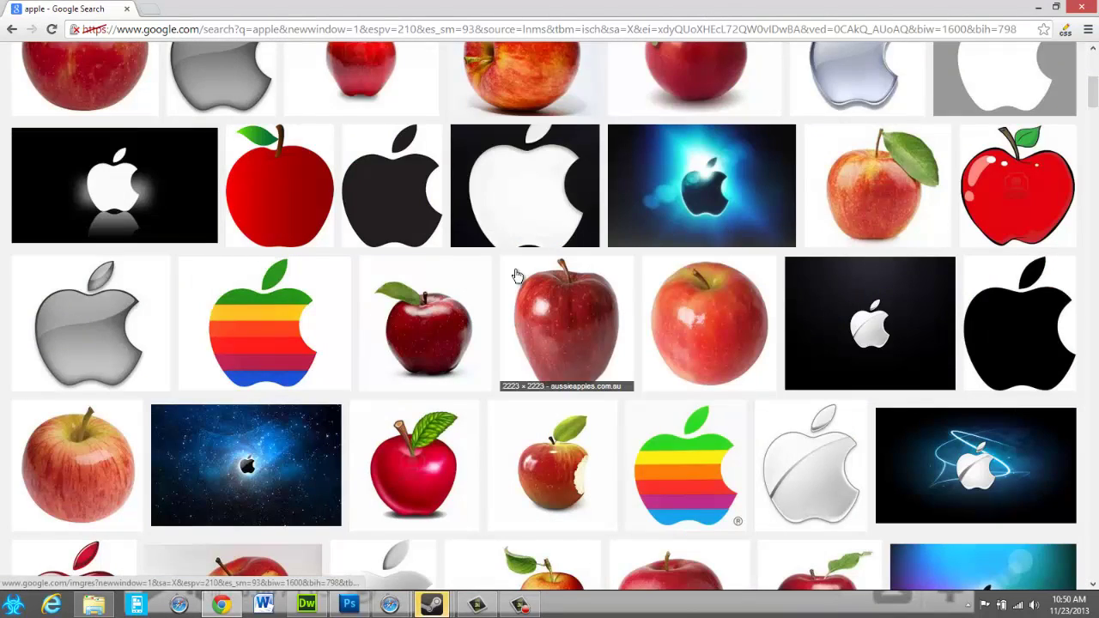
{"action": "scroll", "coordinate": [516, 274], "scroll_direction": "down", "scroll_amount": 3}
{"action": "scroll", "coordinate": [473, 284], "scroll_direction": "down", "scroll_amount": 3}
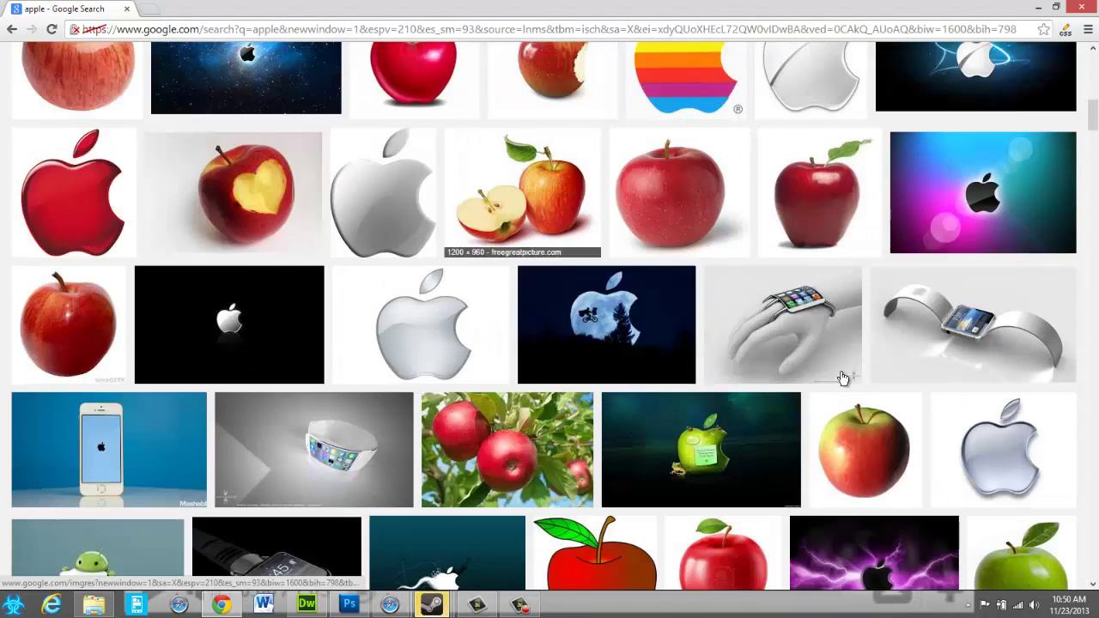
{"action": "scroll", "coordinate": [575, 332], "scroll_direction": "down", "scroll_amount": 1}
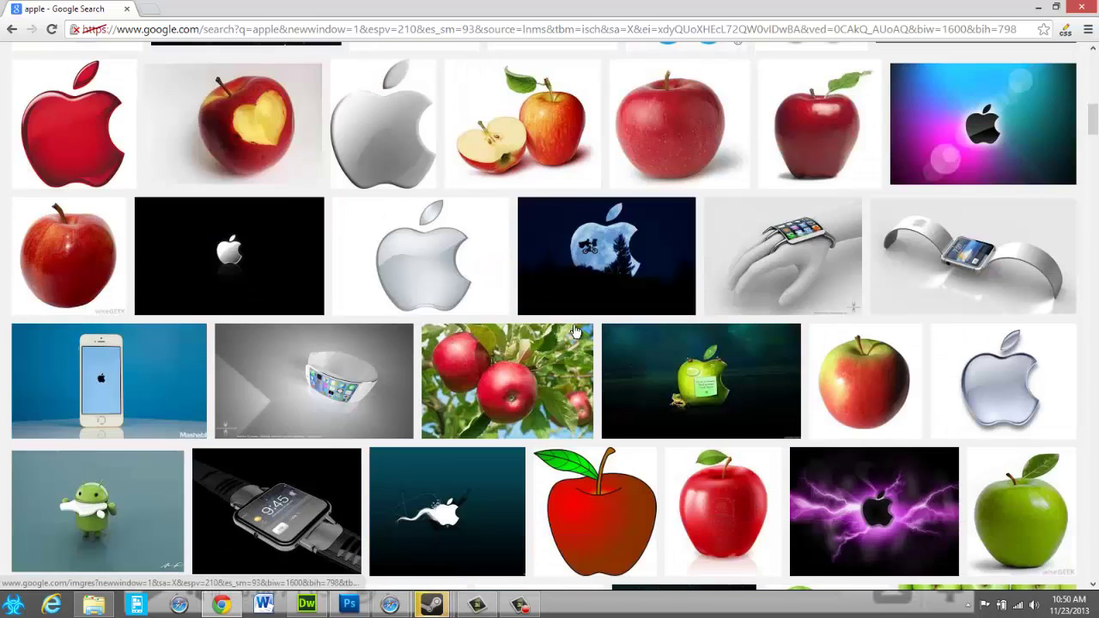
{"action": "scroll", "coordinate": [575, 332], "scroll_direction": "down", "scroll_amount": 3}
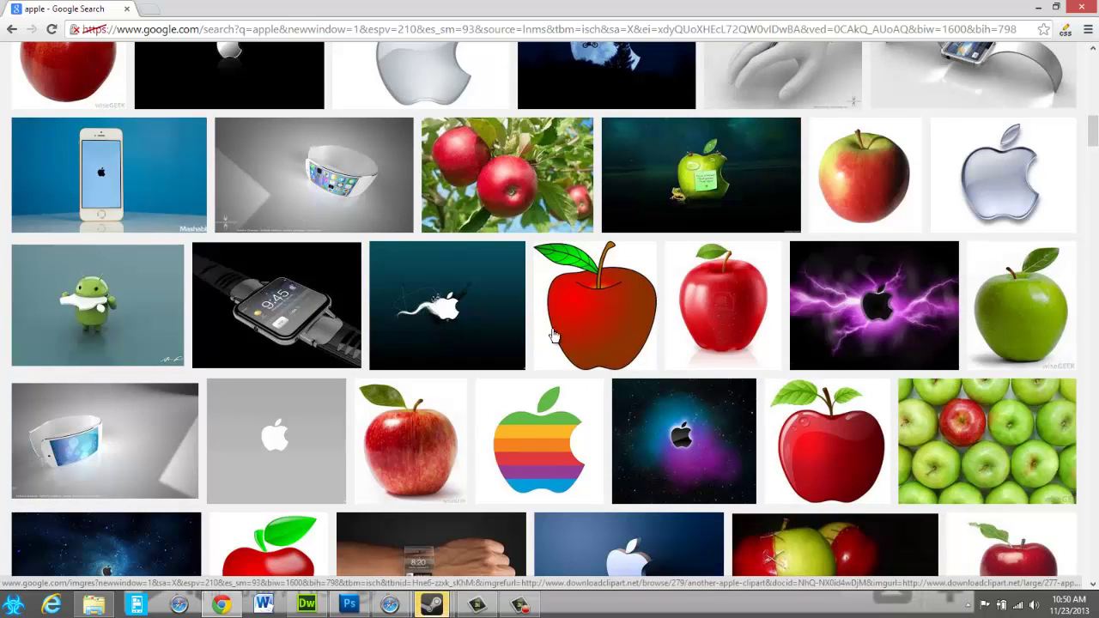
{"action": "scroll", "coordinate": [901, 390], "scroll_direction": "down", "scroll_amount": 2}
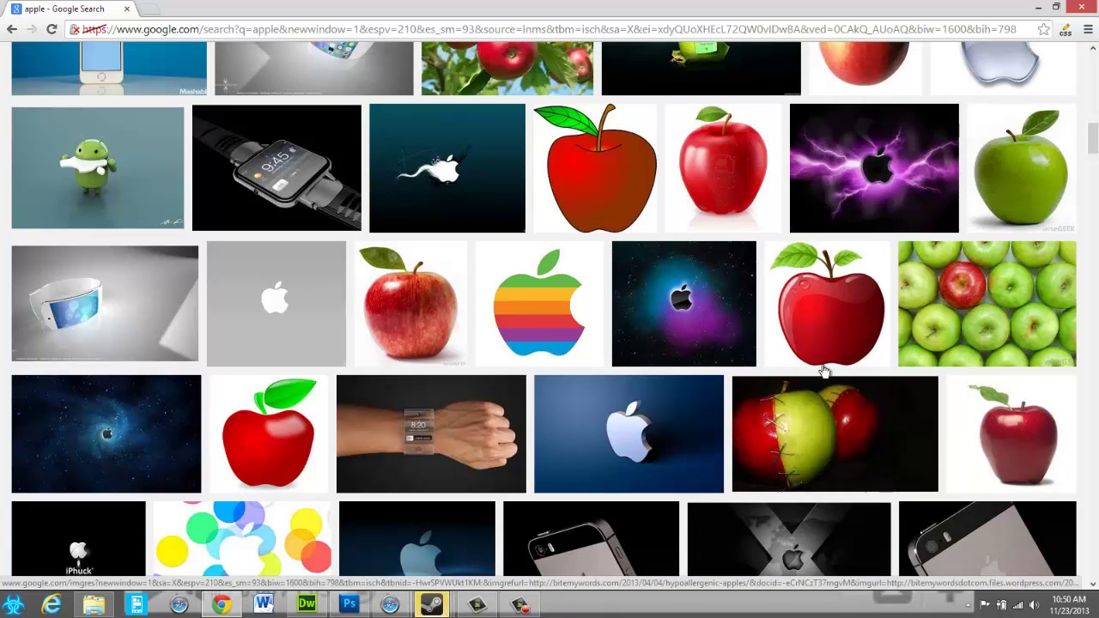
{"action": "scroll", "coordinate": [756, 352], "scroll_direction": "down", "scroll_amount": 1}
{"action": "scroll", "coordinate": [756, 352], "scroll_direction": "down", "scroll_amount": 1}
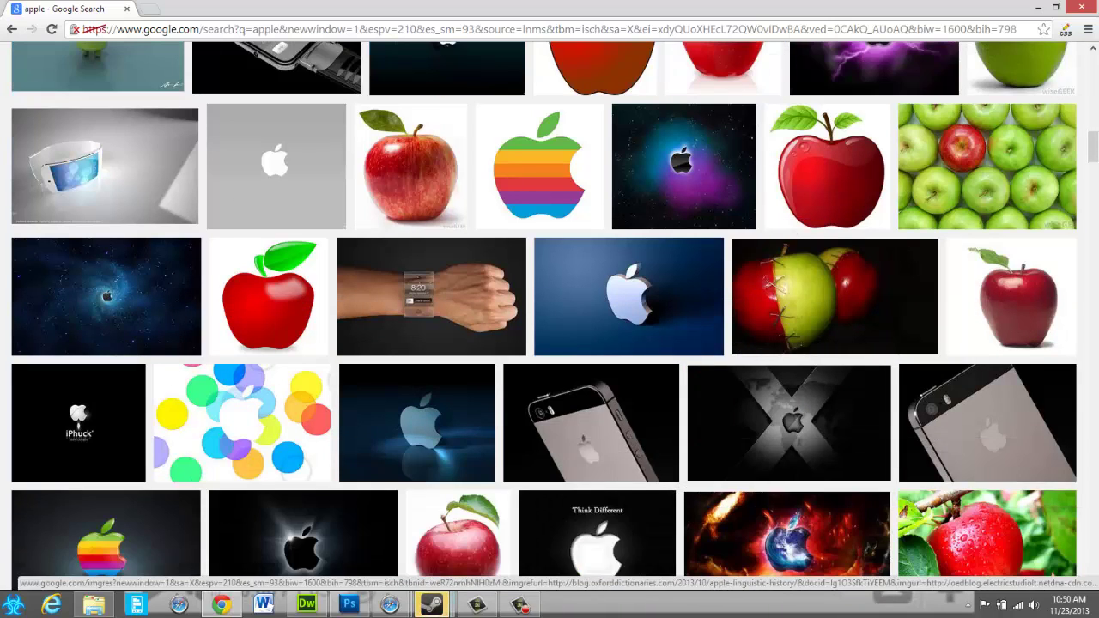
{"action": "left_click", "coordinate": [339, 603]}
{"action": "mouse_move", "coordinate": [363, 318]}
{"action": "left_mouse_down"}
{"action": "mouse_move", "coordinate": [363, 304]}
{"action": "mouse_move", "coordinate": [407, 316]}
{"action": "mouse_move", "coordinate": [403, 299]}
{"action": "left_mouse_up"}
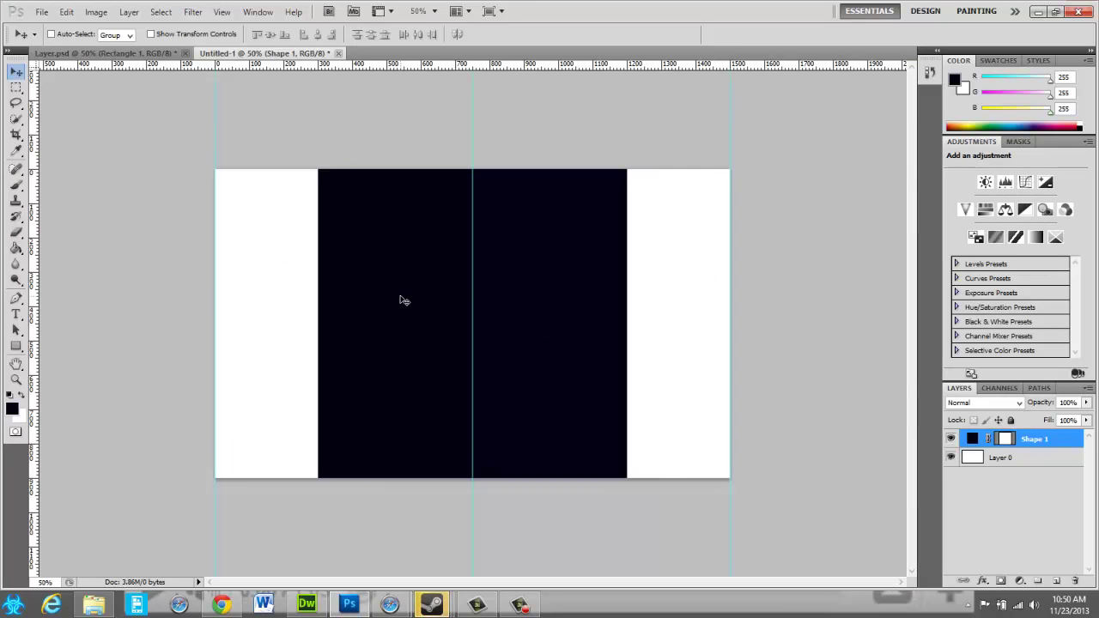
- Try Free Transform on the black block and cancel it, then start picking a near-black foreground colour
{"action": "key", "text": "ctrl+t"}
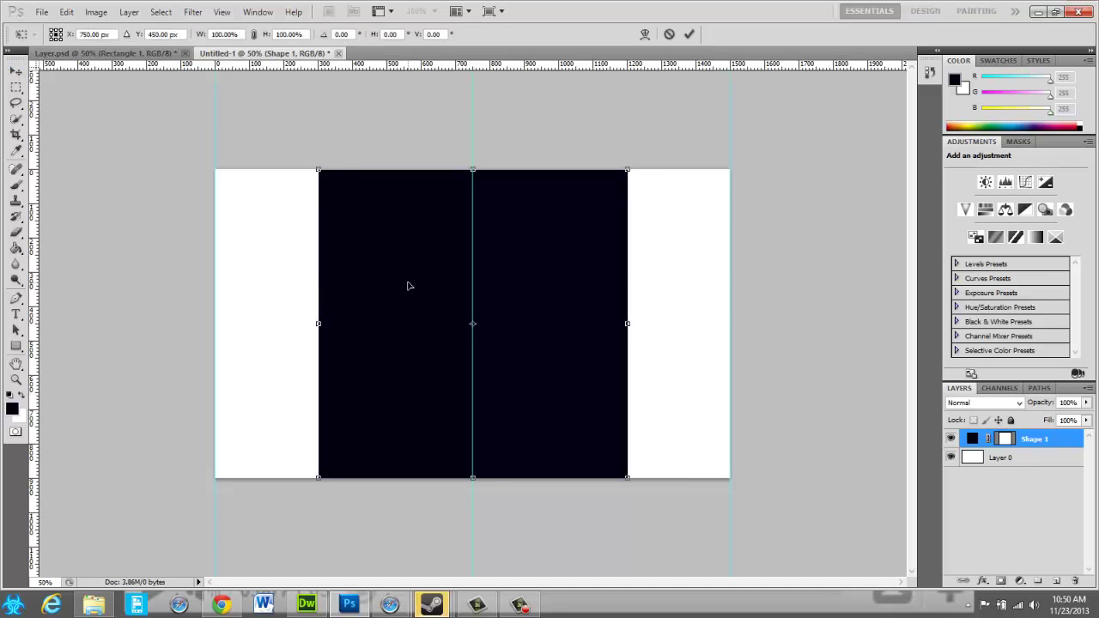
{"action": "mouse_move", "coordinate": [408, 285]}
{"action": "left_mouse_down"}
{"action": "mouse_move", "coordinate": [437, 290]}
{"action": "mouse_move", "coordinate": [406, 294]}
{"action": "mouse_move", "coordinate": [407, 269]}
{"action": "mouse_move", "coordinate": [407, 287]}
{"action": "left_mouse_up"}
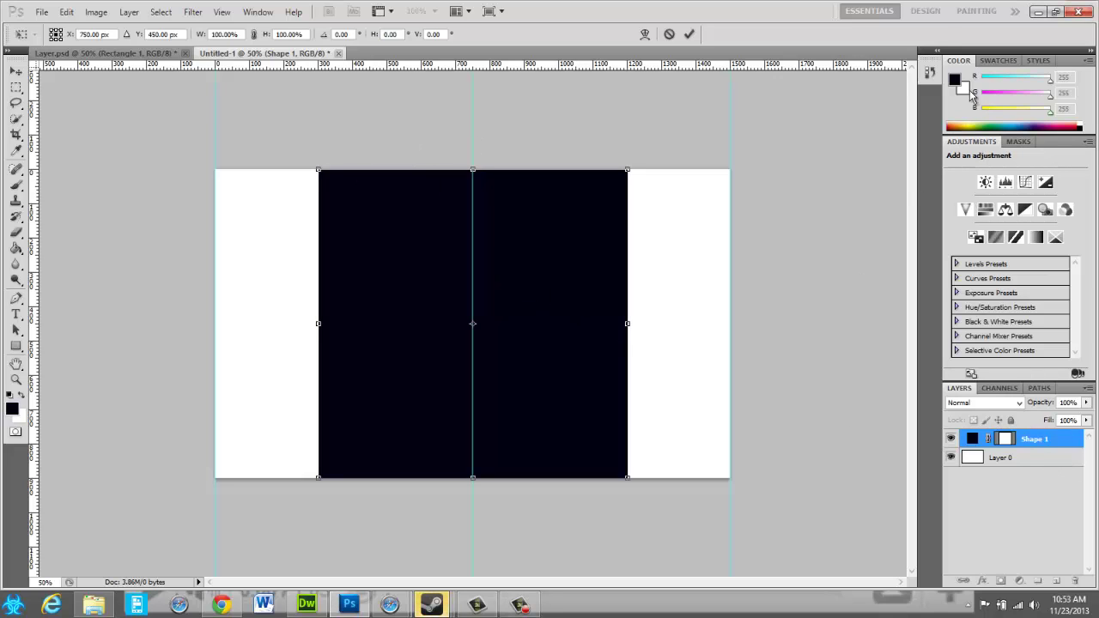
{"action": "left_click", "coordinate": [671, 39]}
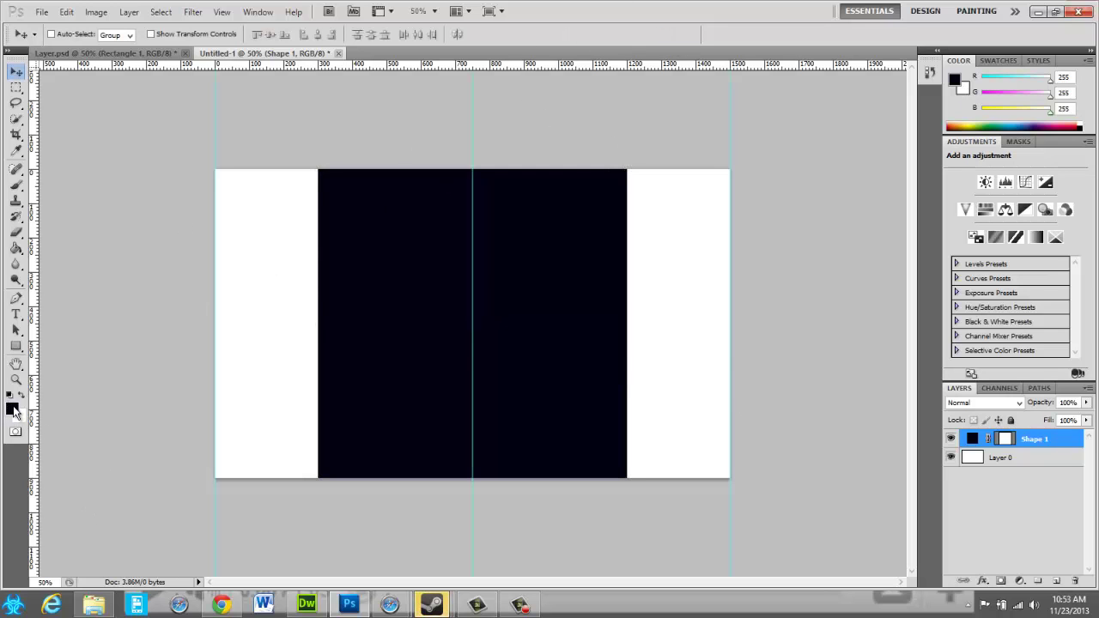
{"action": "left_click", "coordinate": [13, 410]}
{"action": "mouse_move", "coordinate": [563, 304]}
{"action": "left_mouse_down"}
{"action": "mouse_move", "coordinate": [571, 290]}
{"action": "mouse_move", "coordinate": [574, 299]}
{"action": "left_mouse_up"}
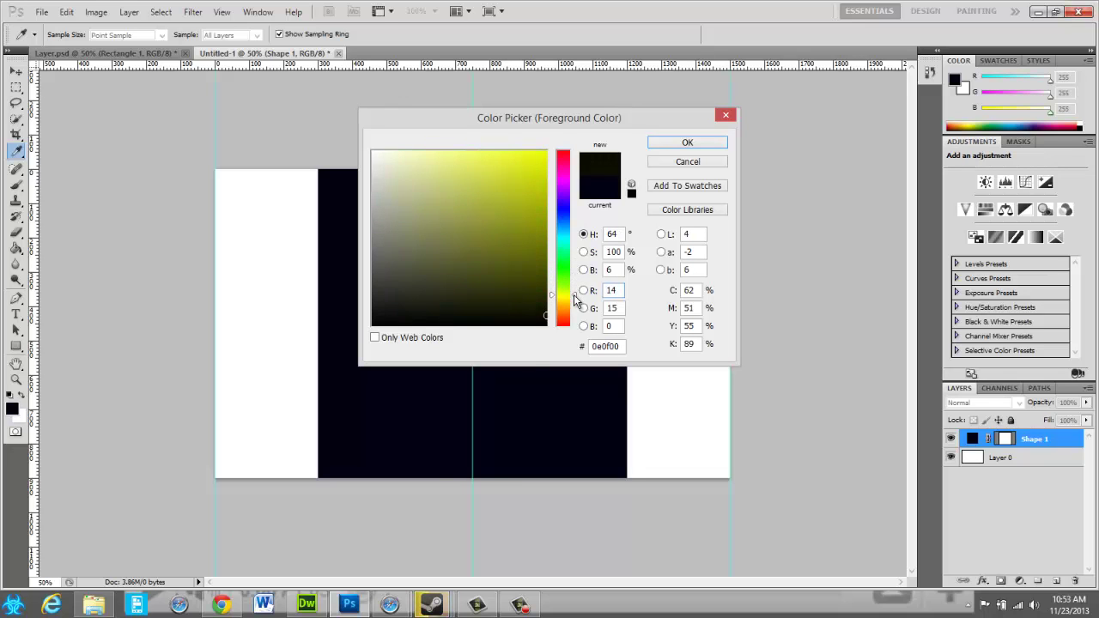
{"action": "left_click", "coordinate": [468, 528]}
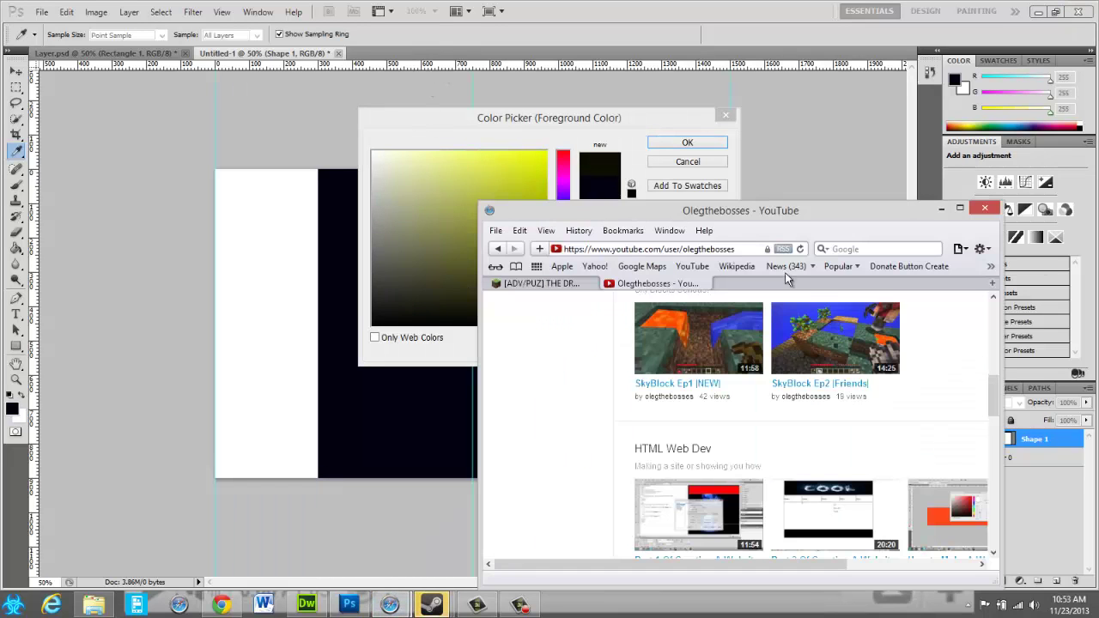
{"action": "double_click", "coordinate": [769, 213]}
{"action": "double_click", "coordinate": [598, 82]}
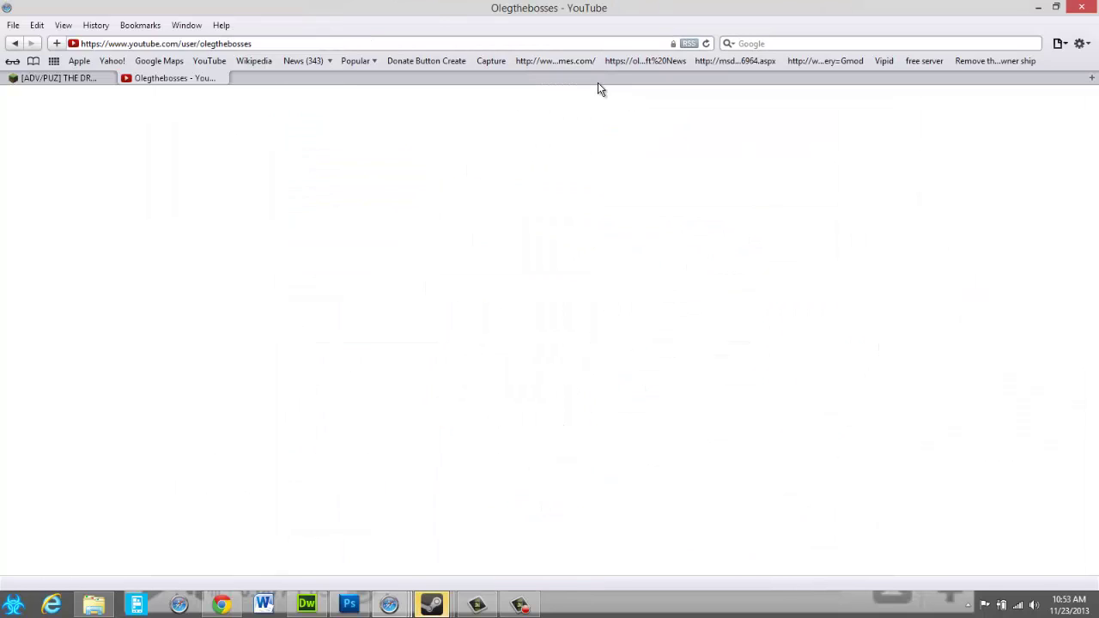
{"action": "left_click_drag", "start_coordinate": [623, 68], "coordinate": [714, 357]}
{"action": "type", "text": "www.apple.com/"}
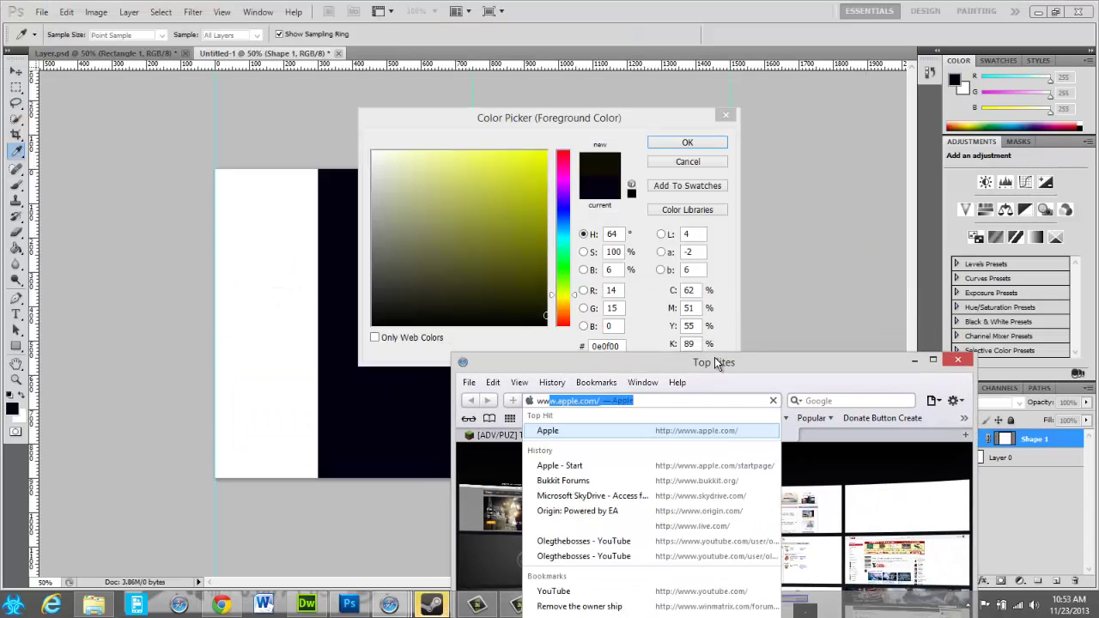
{"action": "key", "text": "Return"}
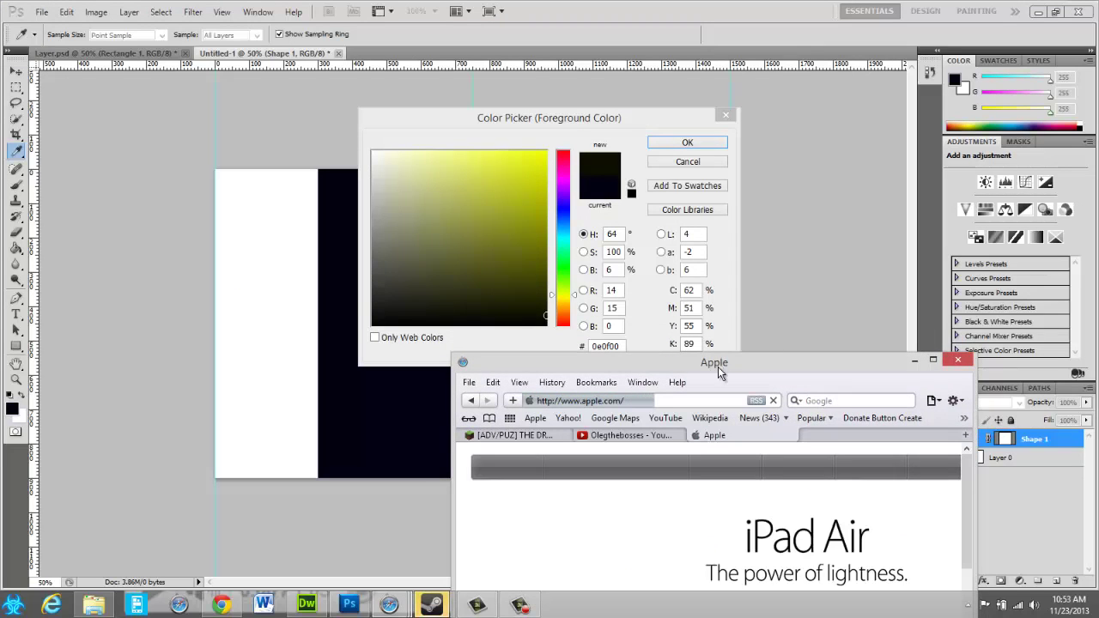
{"action": "left_click_drag", "start_coordinate": [717, 367], "coordinate": [837, 123]}
{"action": "double_click", "coordinate": [837, 127]}
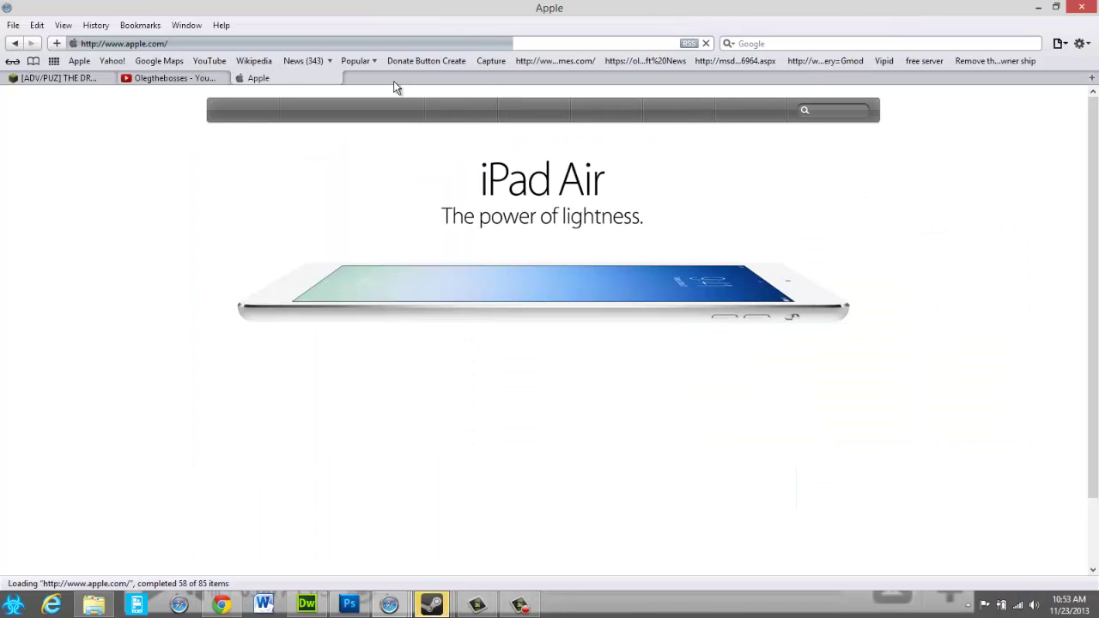
- Open Apple's online Store page, then restore and minimise Safari
{"action": "scroll", "coordinate": [212, 471], "scroll_direction": "down", "scroll_amount": 2}
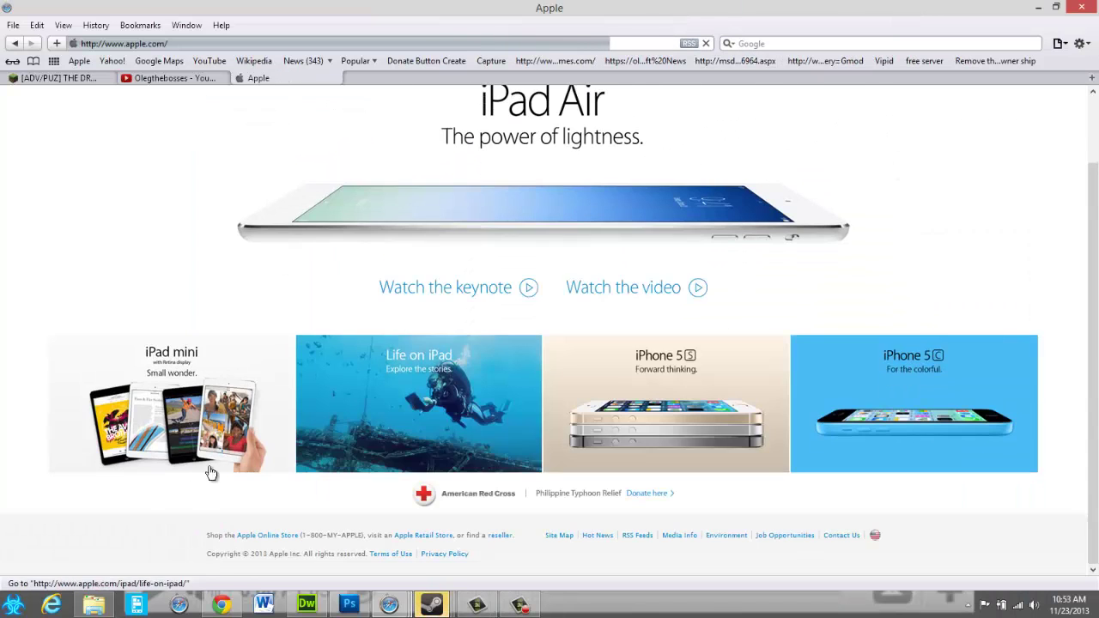
{"action": "scroll", "coordinate": [683, 368], "scroll_direction": "up", "scroll_amount": 1}
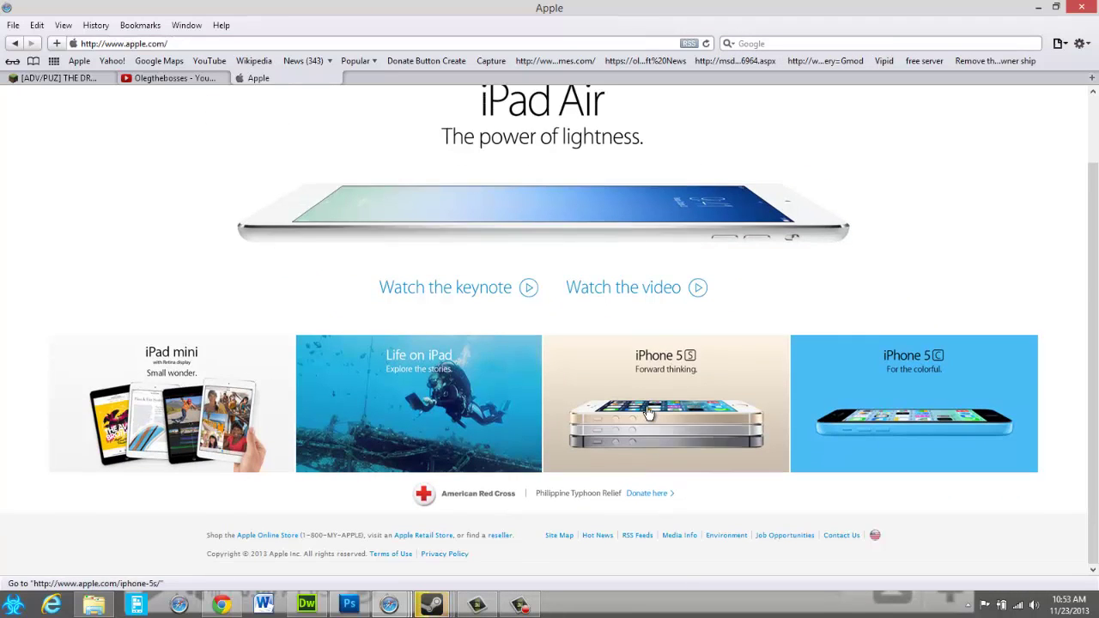
{"action": "scroll", "coordinate": [683, 368], "scroll_direction": "up", "scroll_amount": 1}
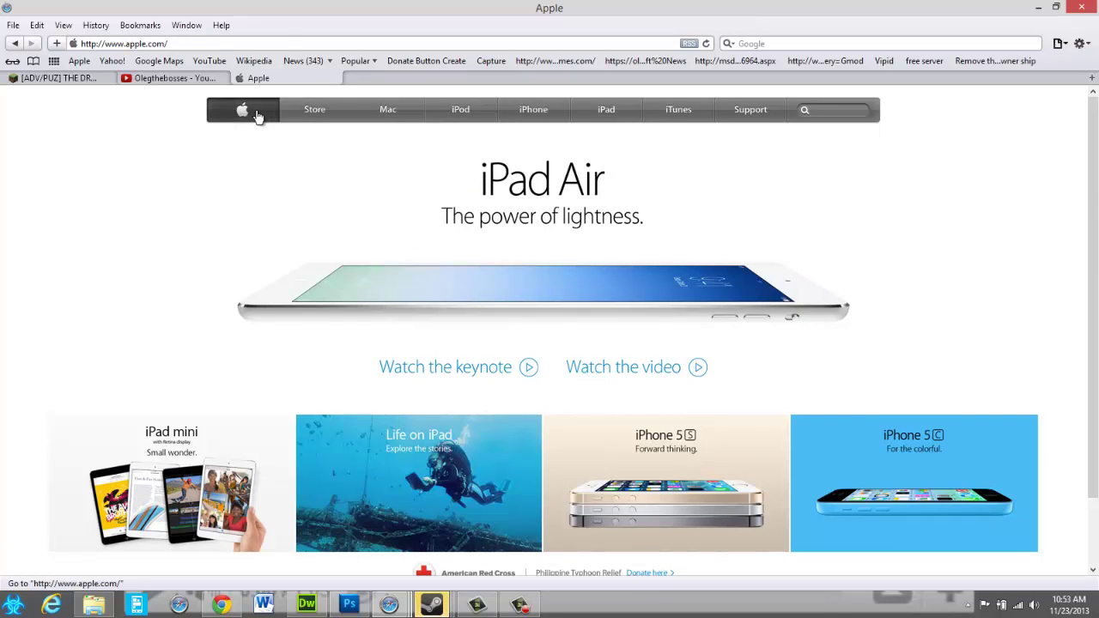
{"action": "left_click", "coordinate": [301, 118]}
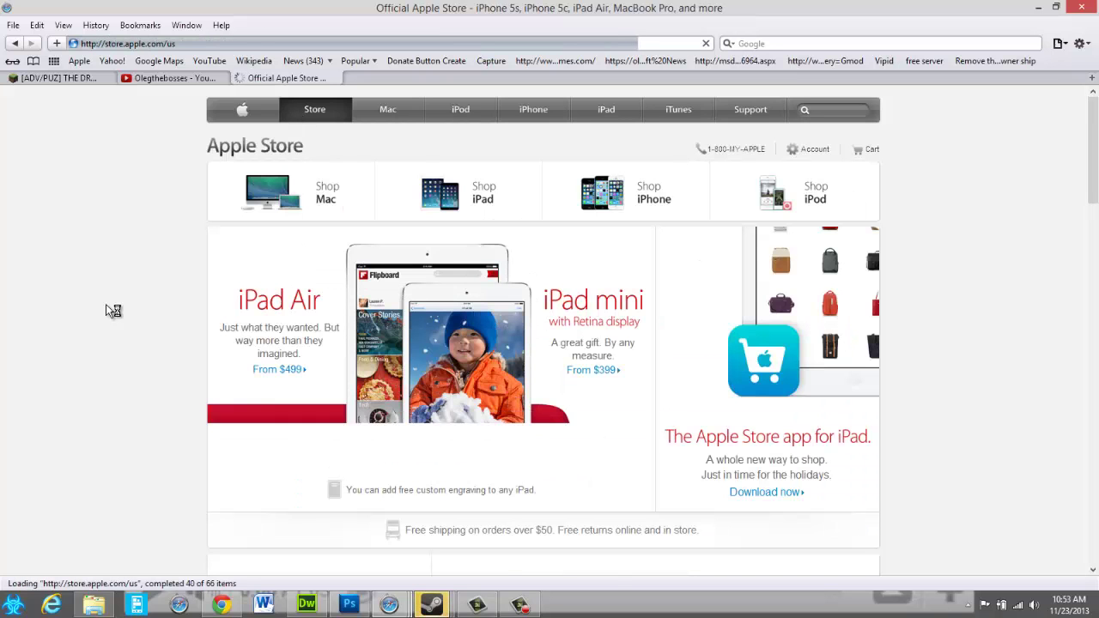
{"action": "left_click_drag", "start_coordinate": [471, 9], "coordinate": [515, 190]}
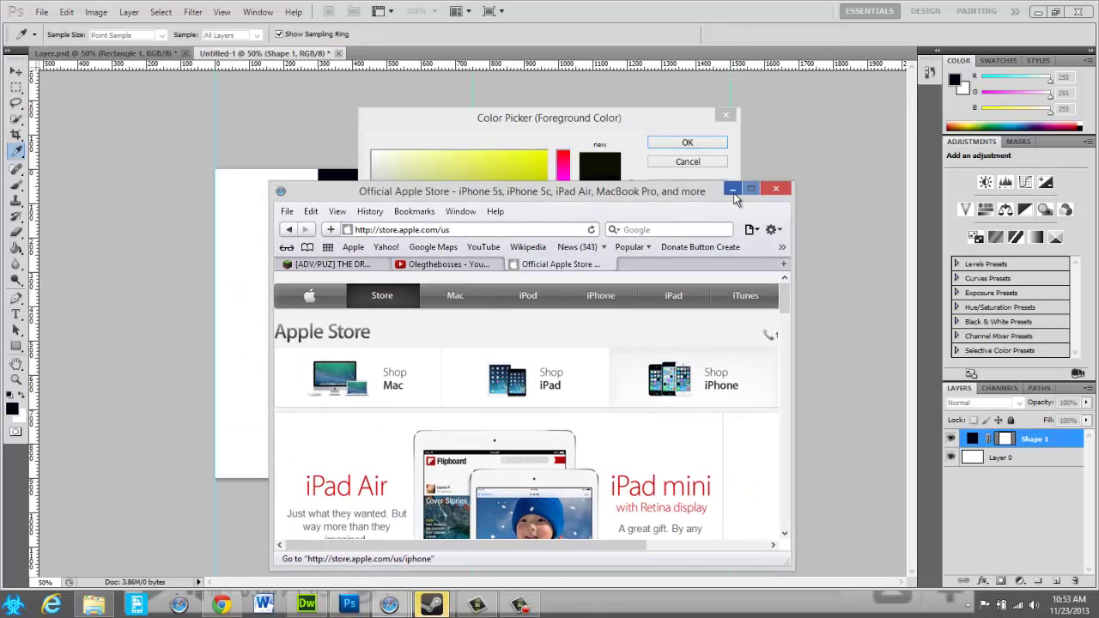
{"action": "left_click", "coordinate": [732, 190]}
- Set the foreground colour to light grey #c2c2c2
{"action": "type", "text": "0"}
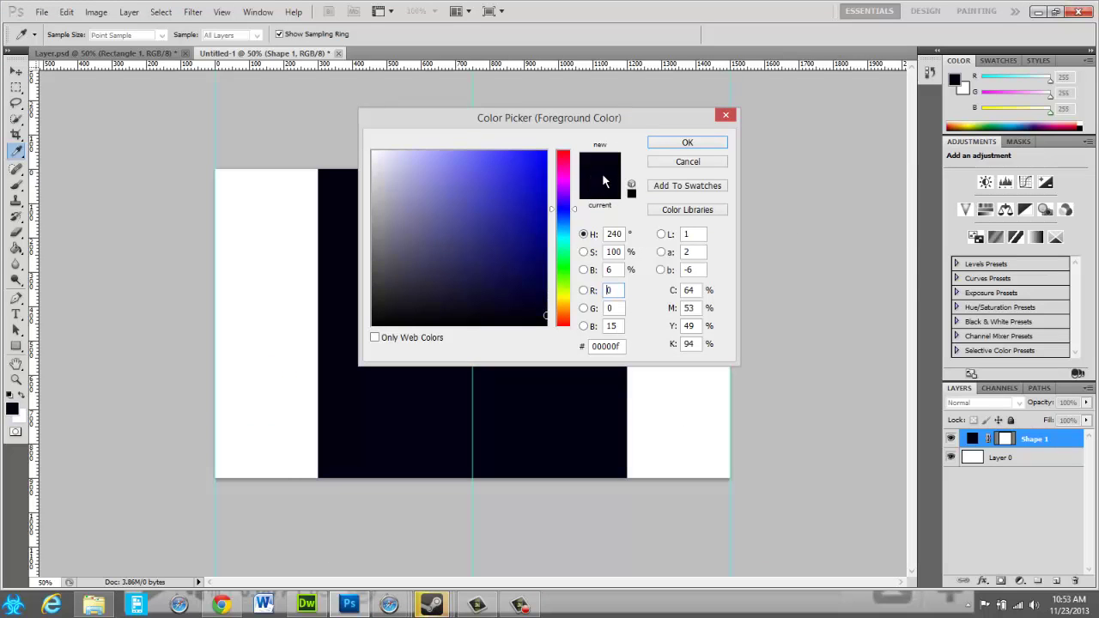
{"action": "left_click_drag", "start_coordinate": [562, 267], "coordinate": [570, 379]}
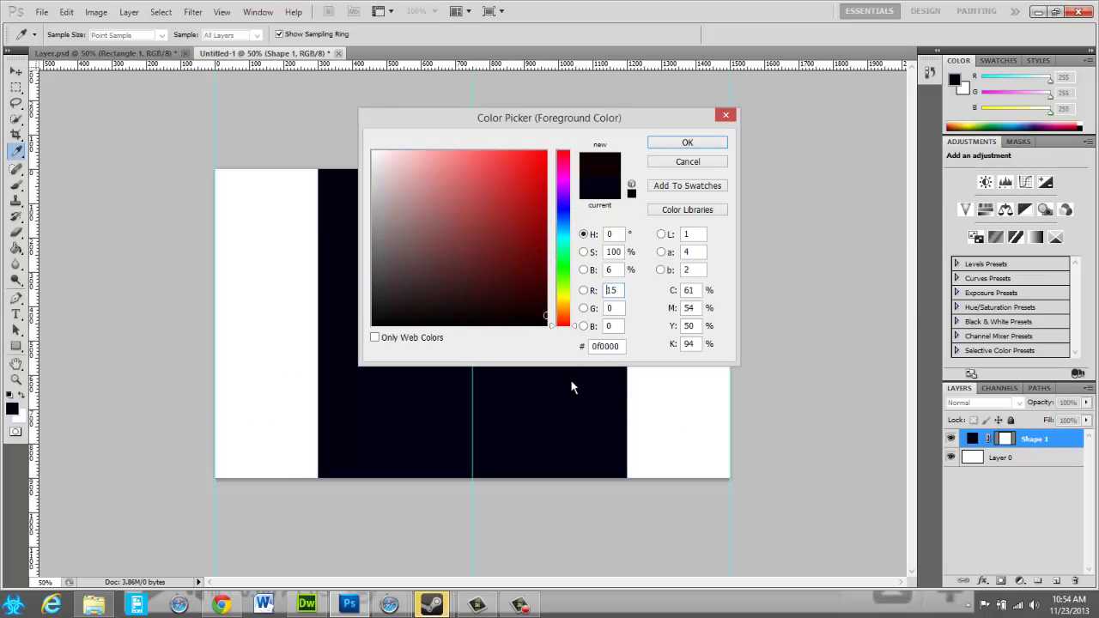
{"action": "left_click", "coordinate": [410, 211]}
{"action": "left_click_drag", "start_coordinate": [411, 212], "coordinate": [366, 192]}
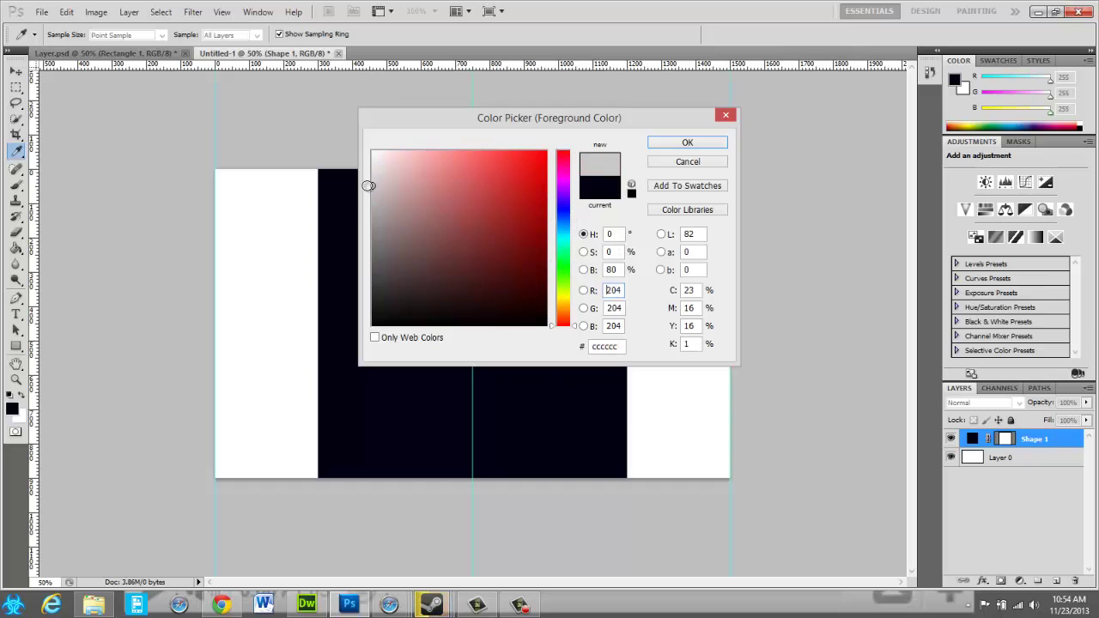
{"action": "left_click", "coordinate": [714, 144]}
- Rasterize Shape 1 and fill the black centre block with light grey
{"action": "key", "text": "v"}
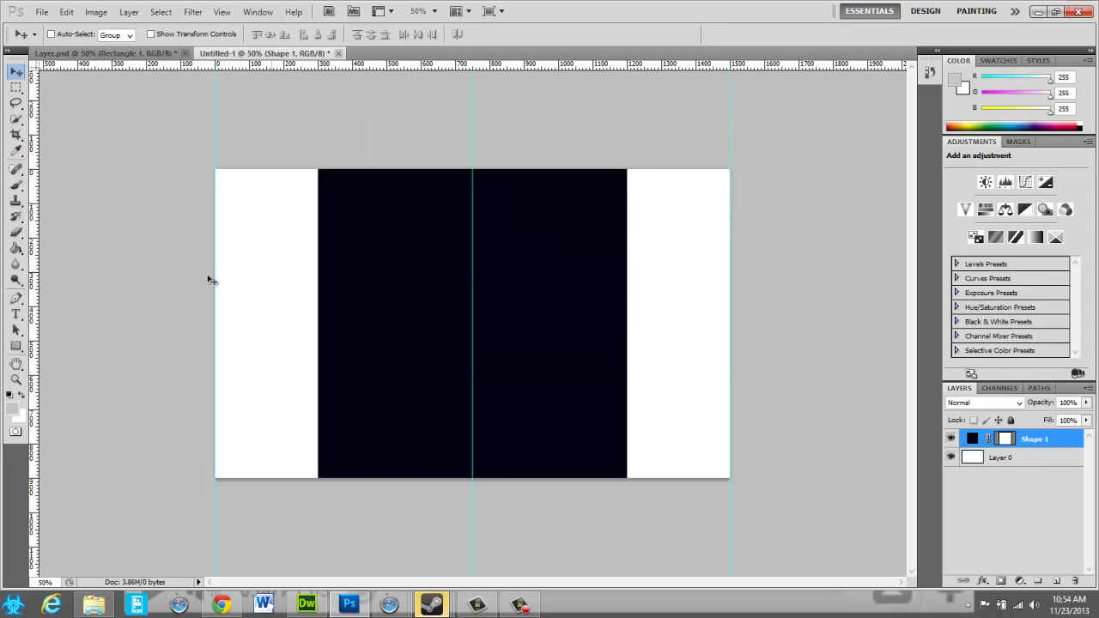
{"action": "left_click", "coordinate": [15, 249]}
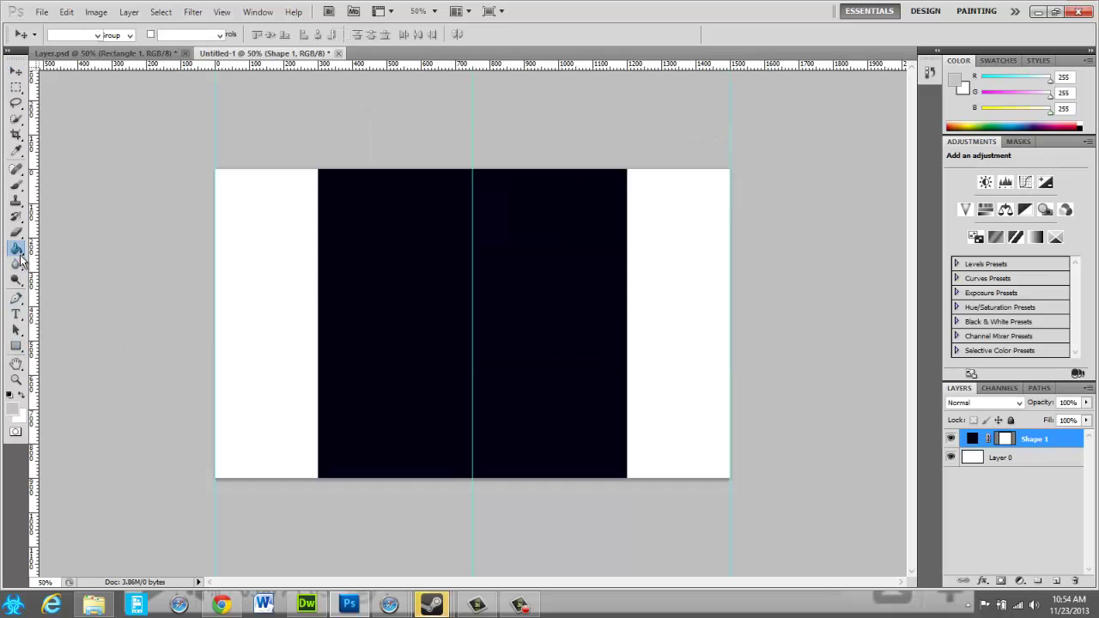
{"action": "left_click", "coordinate": [451, 271]}
{"action": "left_click", "coordinate": [519, 234]}
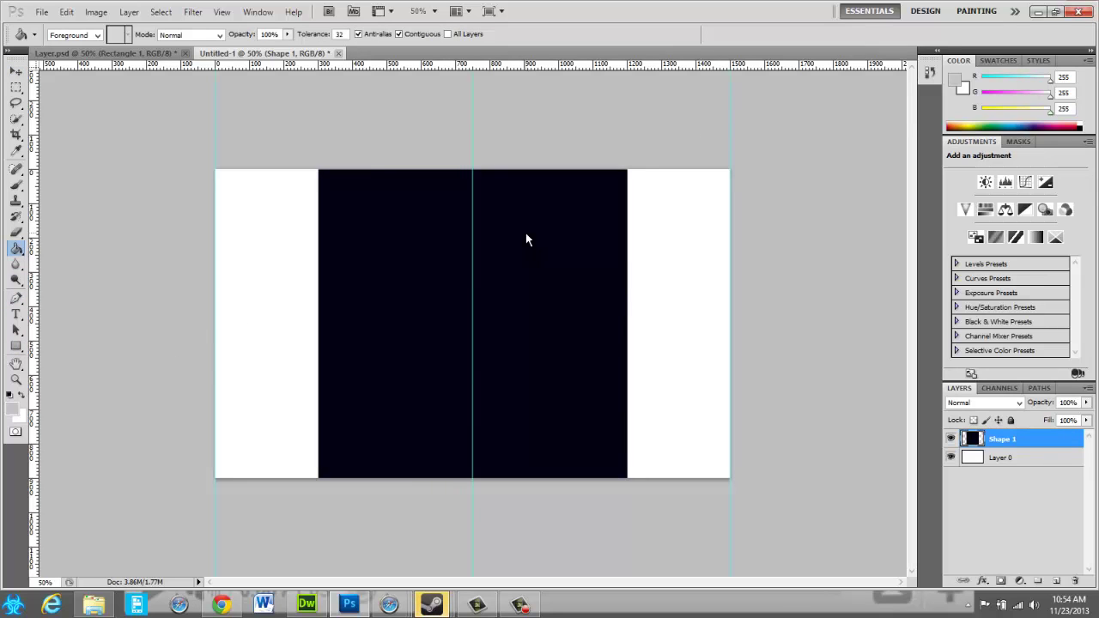
{"action": "left_click", "coordinate": [522, 251]}
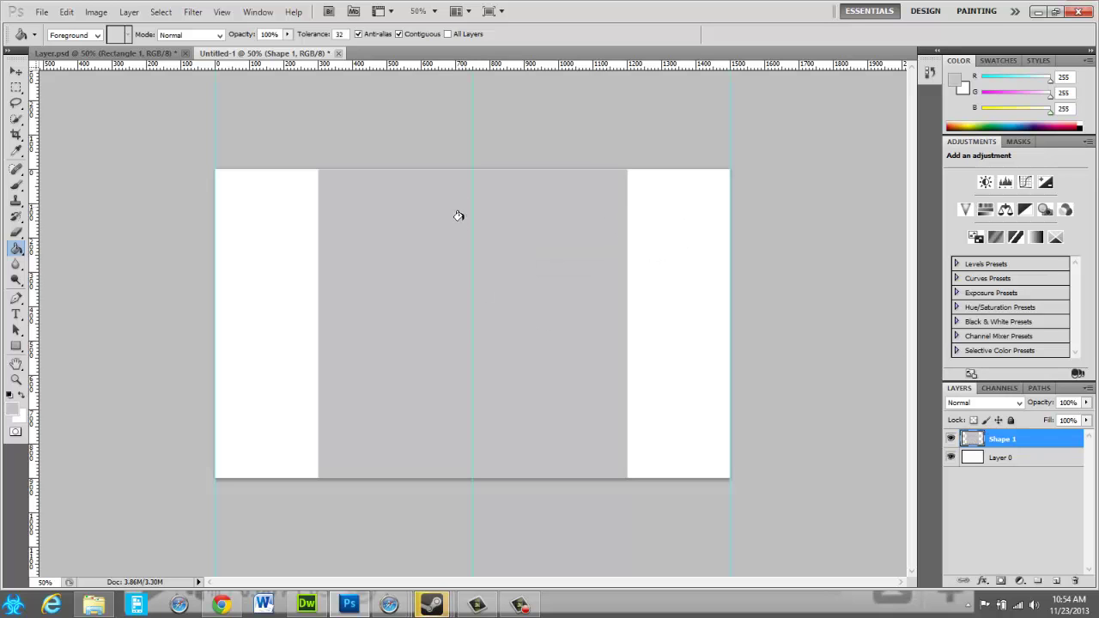
{"action": "mouse_move", "coordinate": [389, 604]}
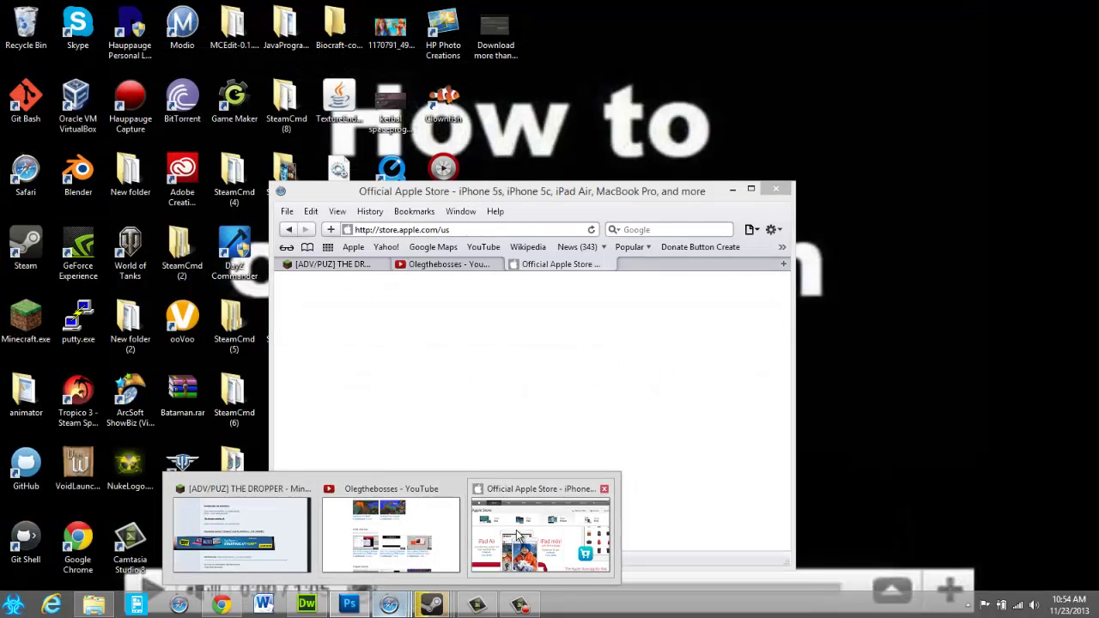
- Close Safari's Apple Store tab and return to the Google Images apple results
{"action": "left_click", "coordinate": [517, 537]}
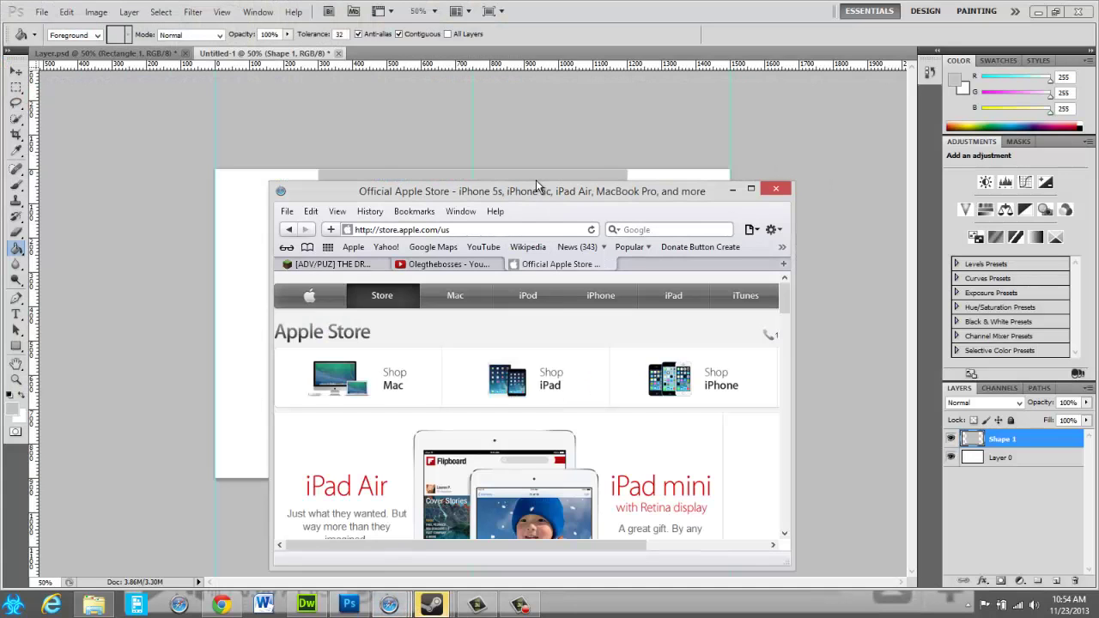
{"action": "double_click", "coordinate": [535, 192]}
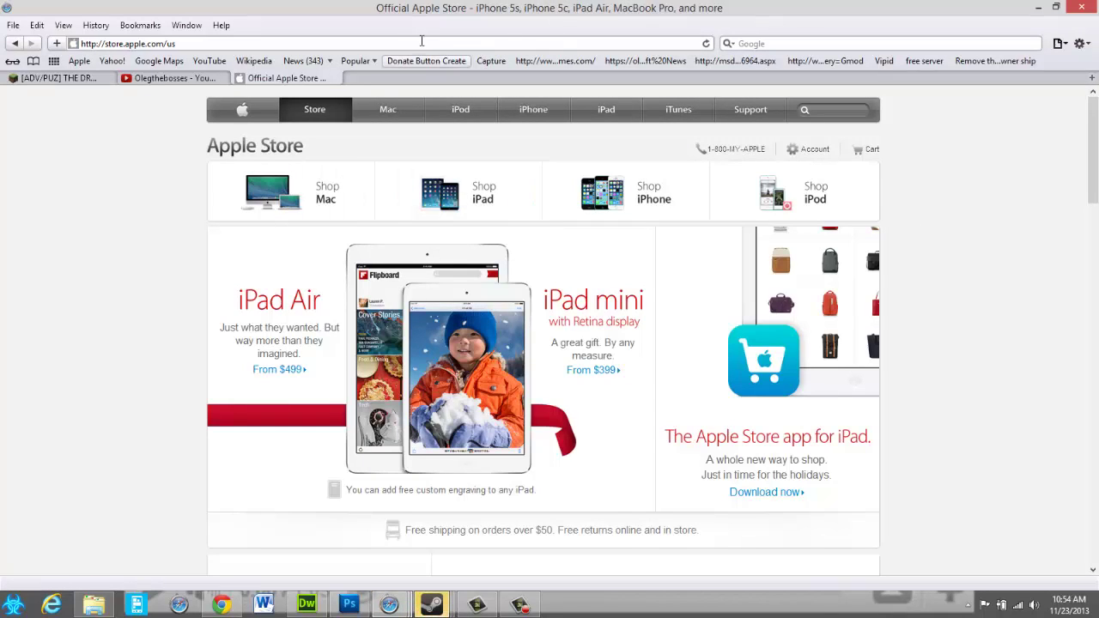
{"action": "left_click", "coordinate": [335, 78]}
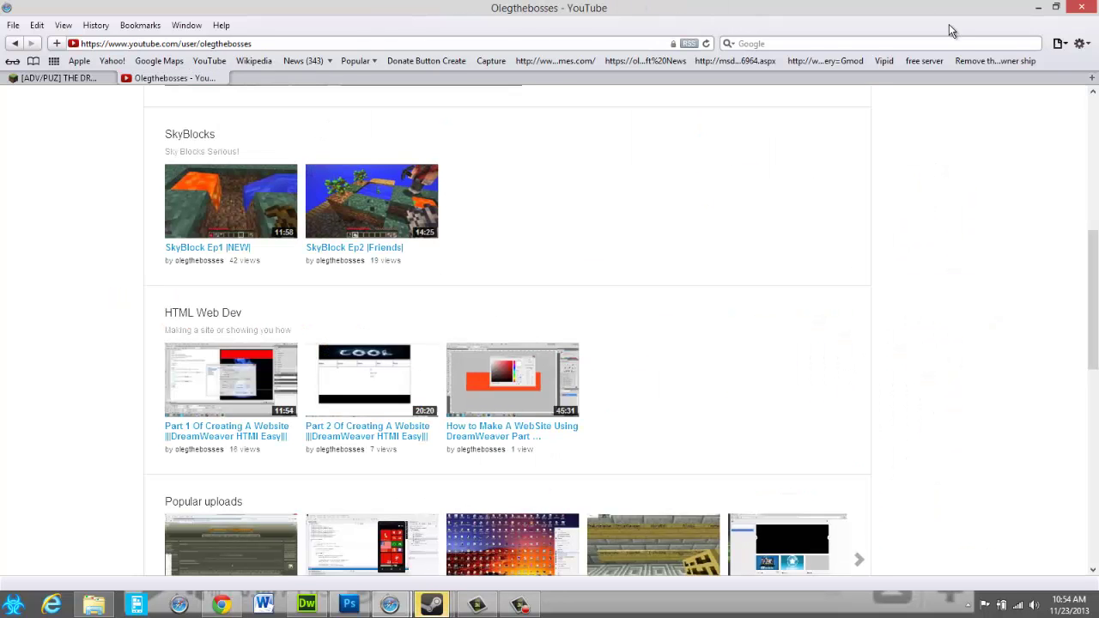
{"action": "left_click", "coordinate": [1037, 7]}
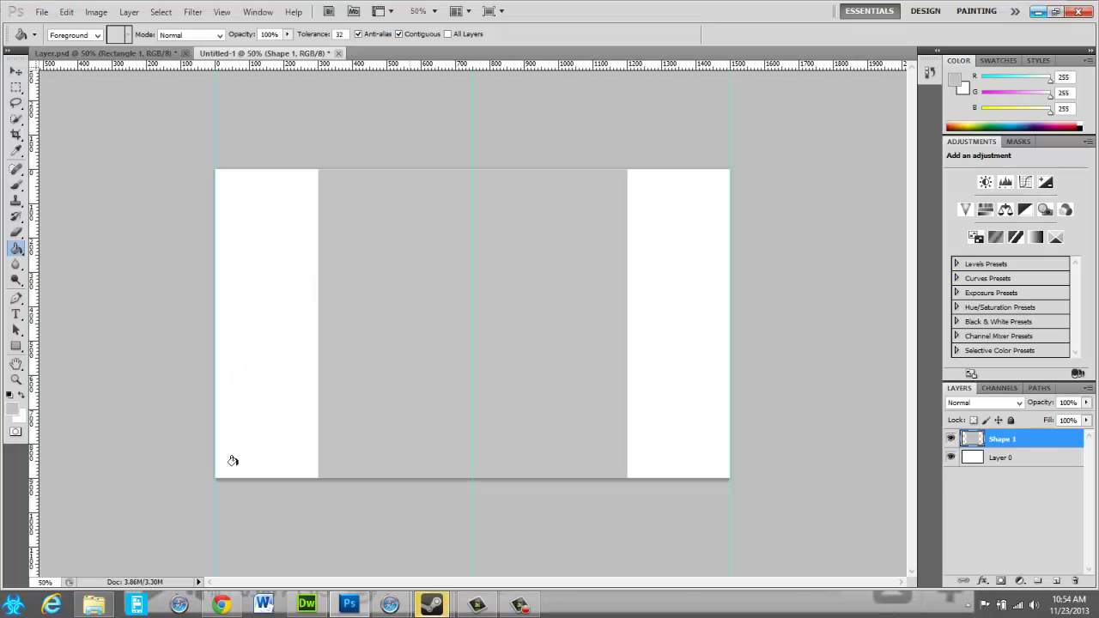
{"action": "left_click", "coordinate": [225, 604]}
- Scroll down through the apple image results to the perforated-metal wallpaper
{"action": "scroll", "coordinate": [535, 351], "scroll_direction": "down", "scroll_amount": 2}
{"action": "scroll", "coordinate": [535, 355], "scroll_direction": "down", "scroll_amount": 5}
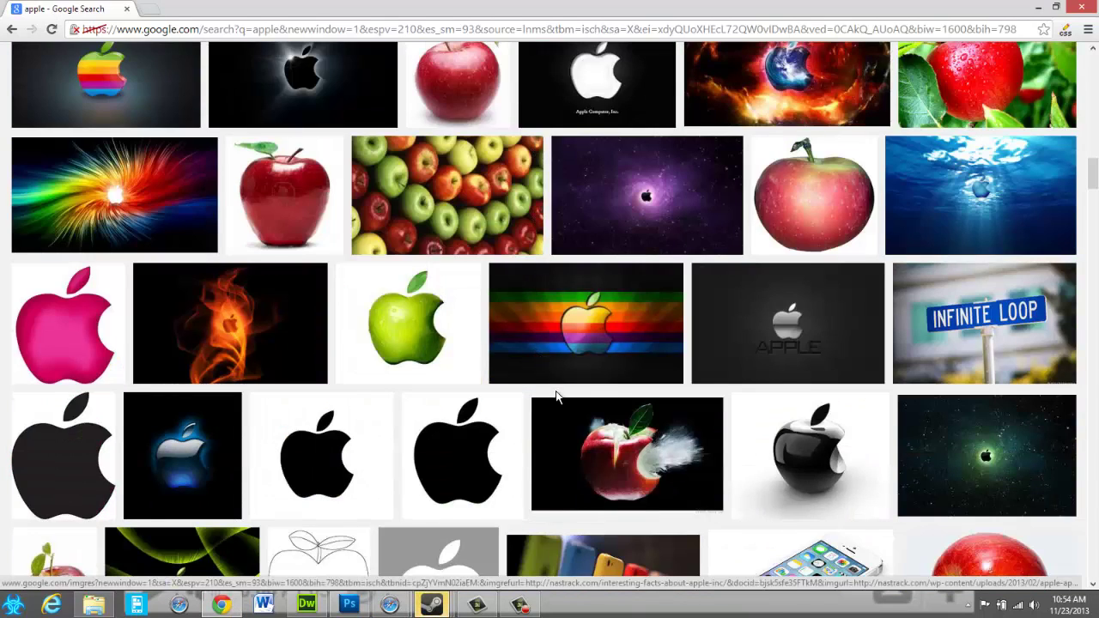
{"action": "scroll", "coordinate": [556, 396], "scroll_direction": "down", "scroll_amount": 3}
{"action": "scroll", "coordinate": [560, 404], "scroll_direction": "down", "scroll_amount": 2}
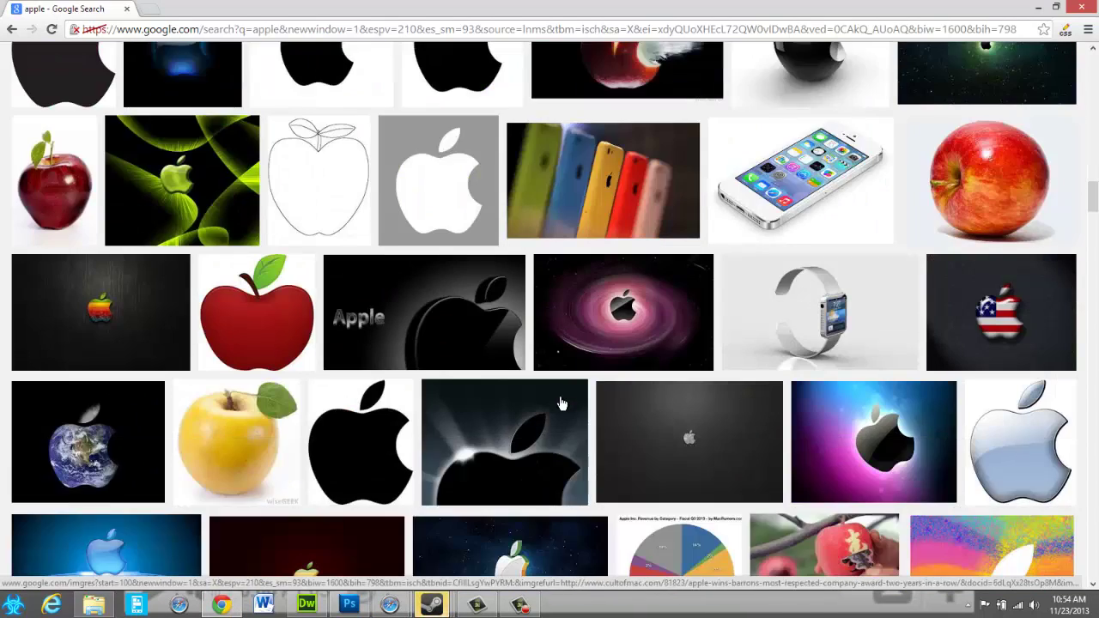
{"action": "scroll", "coordinate": [561, 404], "scroll_direction": "down", "scroll_amount": 2}
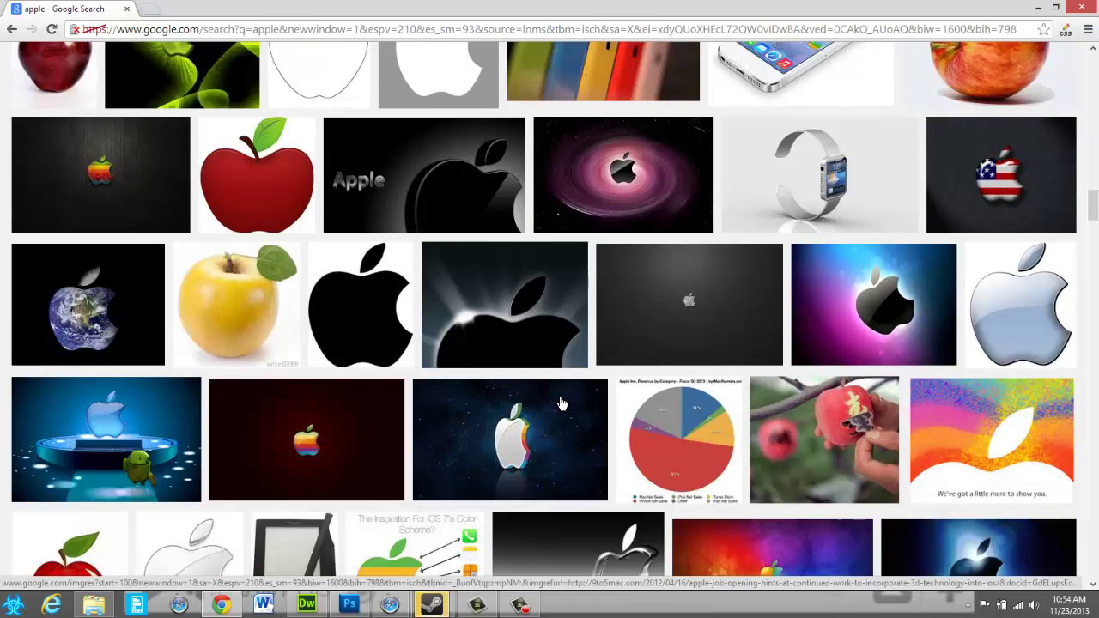
{"action": "scroll", "coordinate": [560, 404], "scroll_direction": "down", "scroll_amount": 1}
{"action": "scroll", "coordinate": [561, 404], "scroll_direction": "down", "scroll_amount": 2}
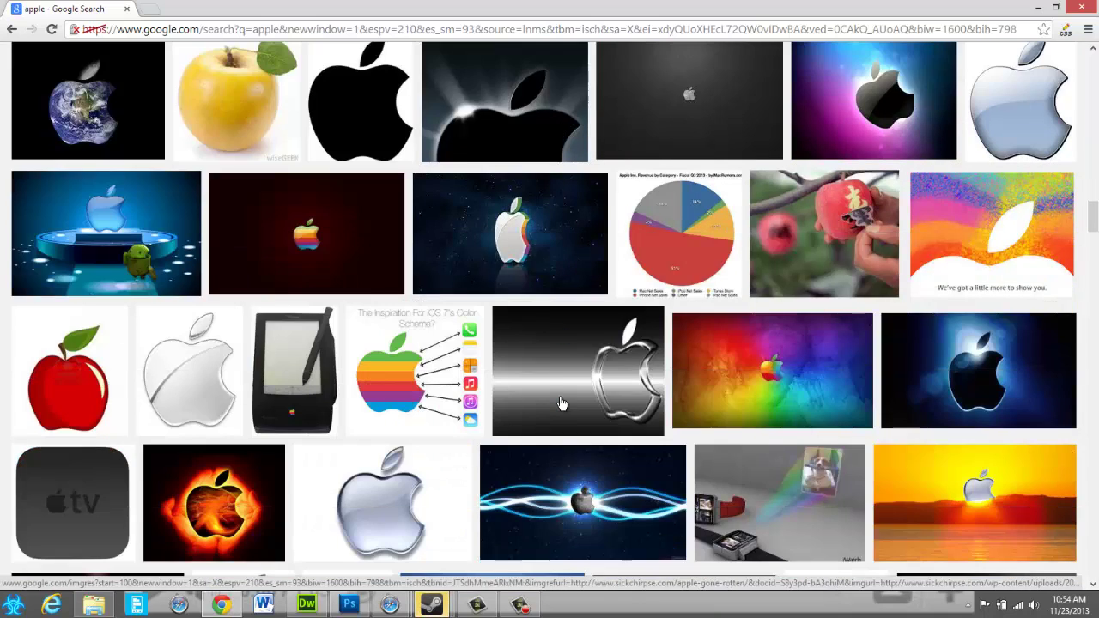
{"action": "scroll", "coordinate": [561, 403], "scroll_direction": "down", "scroll_amount": 2}
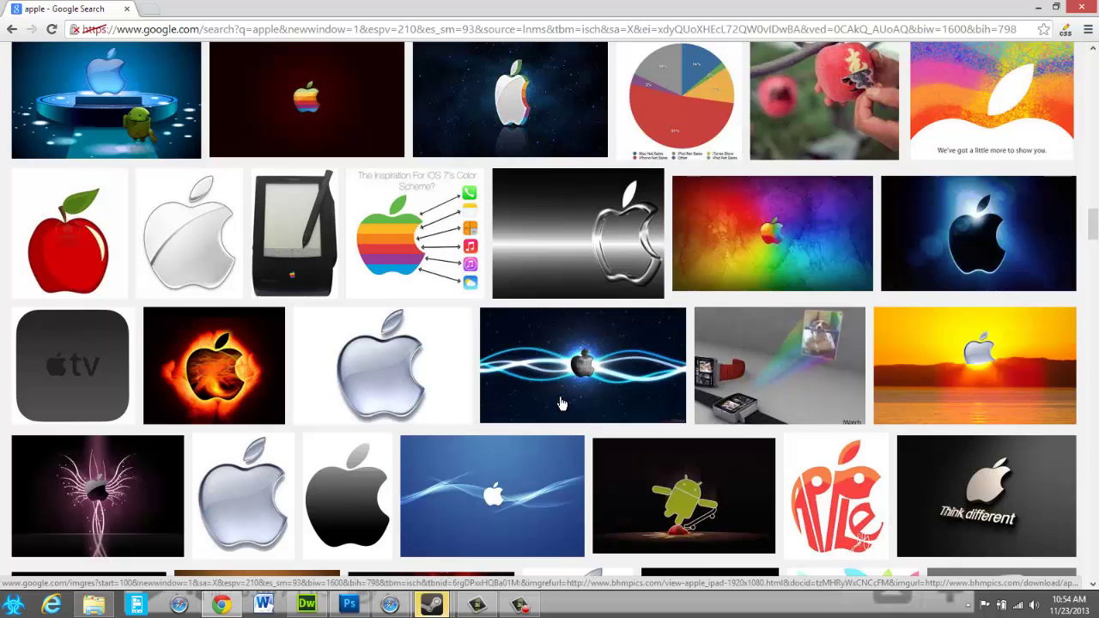
{"action": "scroll", "coordinate": [561, 403], "scroll_direction": "down", "scroll_amount": 3}
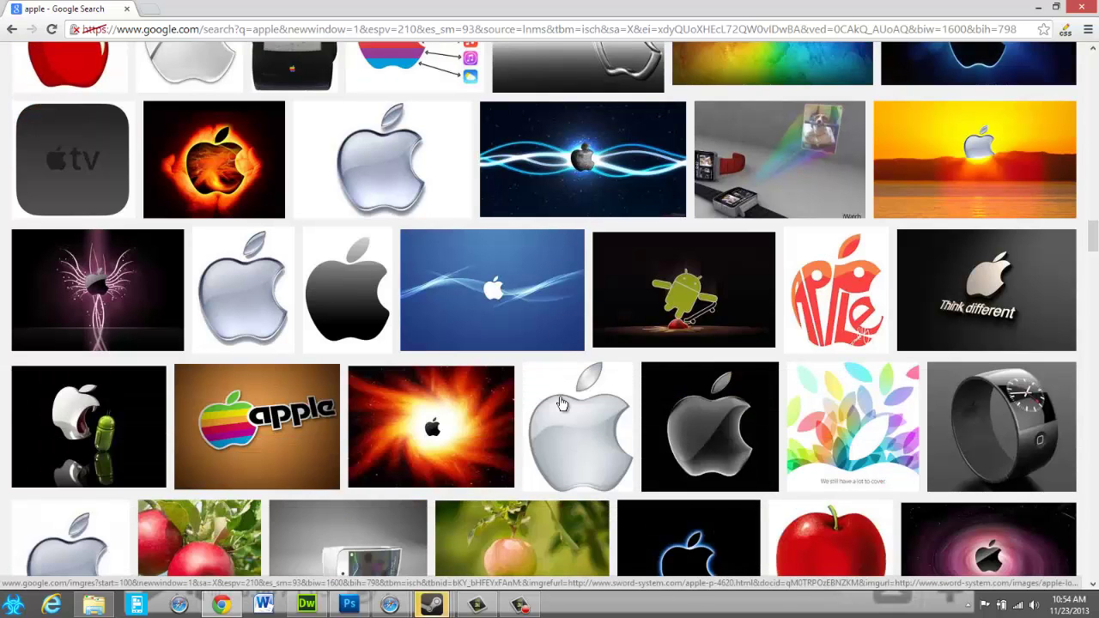
{"action": "scroll", "coordinate": [561, 404], "scroll_direction": "down", "scroll_amount": 2}
{"action": "scroll", "coordinate": [560, 403], "scroll_direction": "down", "scroll_amount": 1}
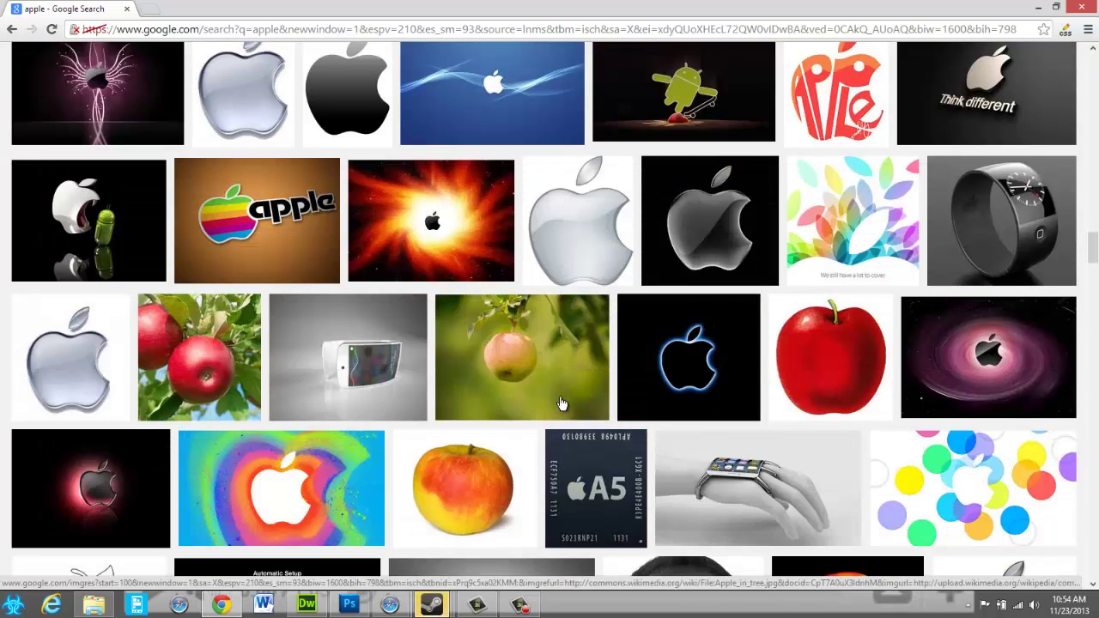
{"action": "scroll", "coordinate": [561, 404], "scroll_direction": "down", "scroll_amount": 2}
{"action": "scroll", "coordinate": [560, 403], "scroll_direction": "down", "scroll_amount": 3}
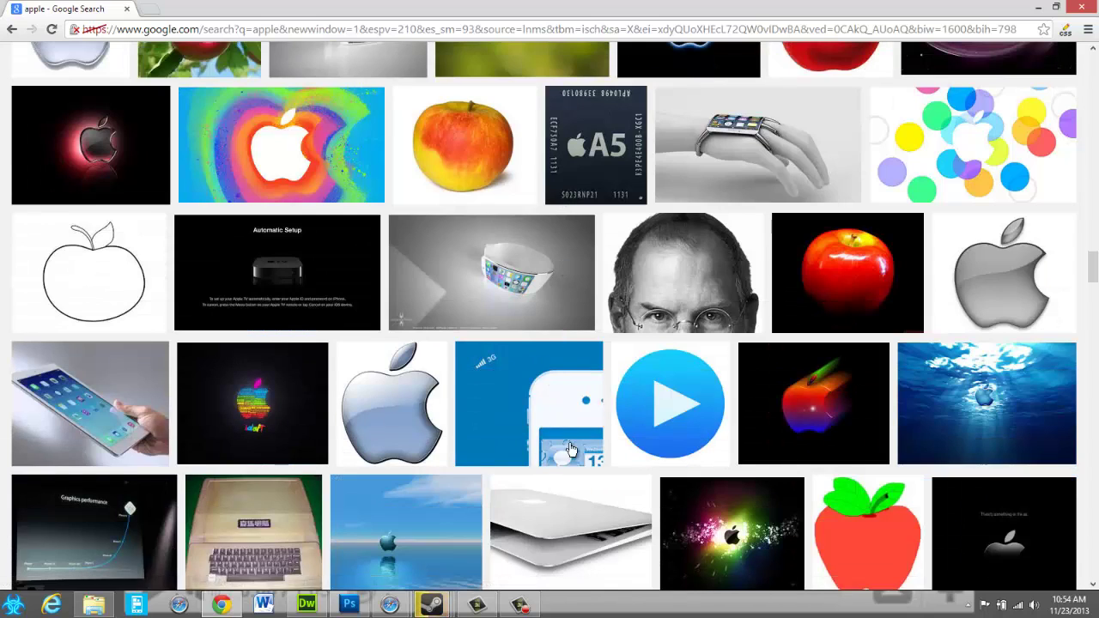
{"action": "scroll", "coordinate": [721, 451], "scroll_direction": "down", "scroll_amount": 2}
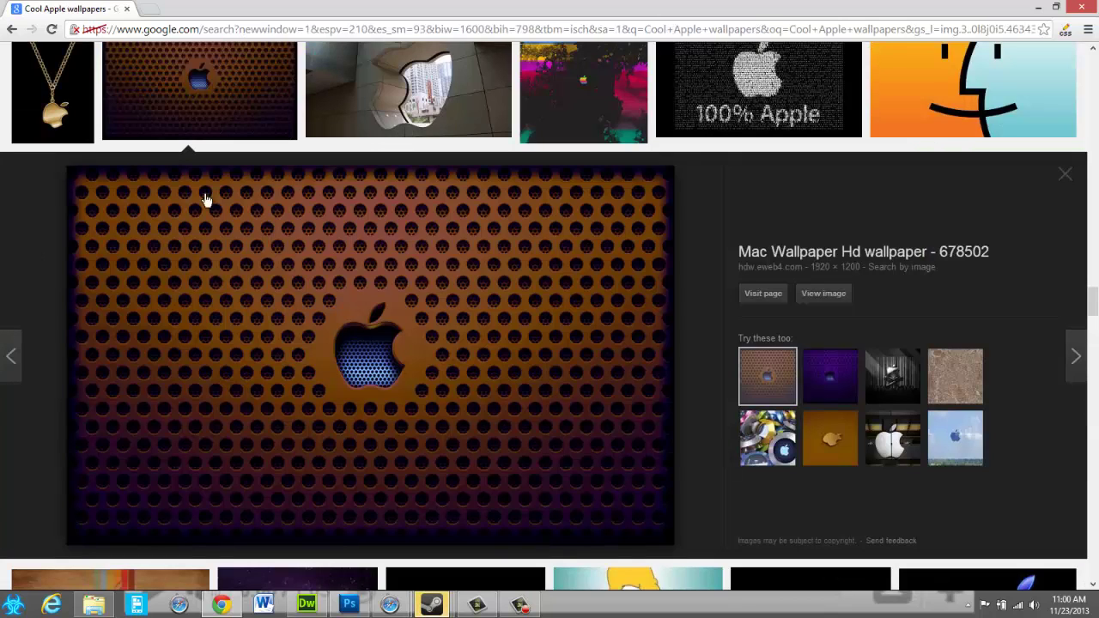
- Open the wallpaper's source page in a new tab, then close it
{"action": "right_click", "coordinate": [347, 298]}
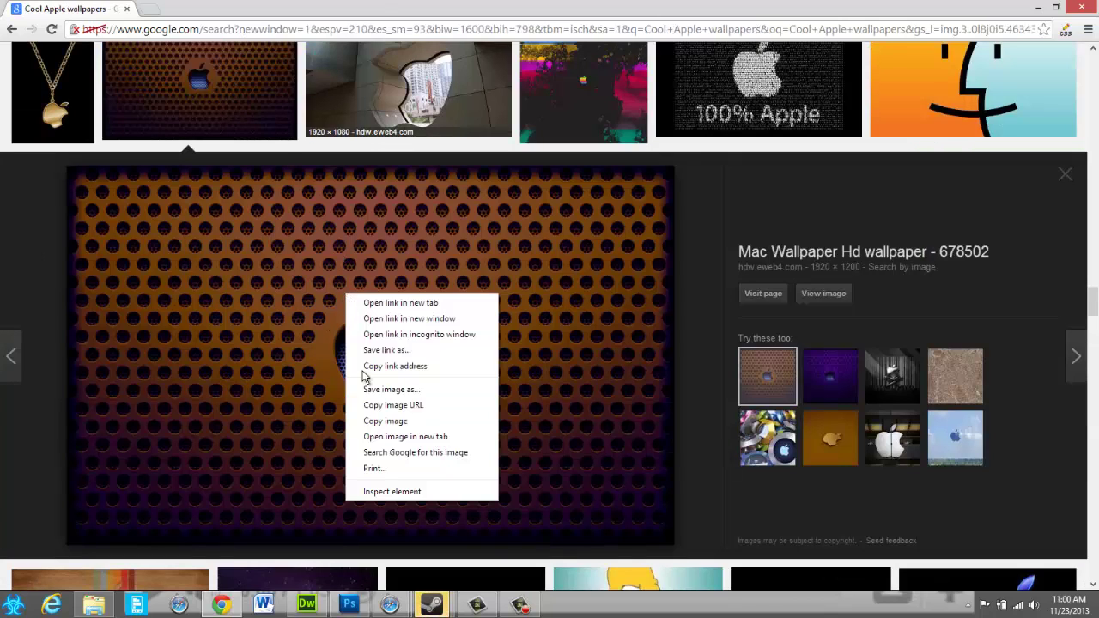
{"action": "left_click", "coordinate": [586, 393]}
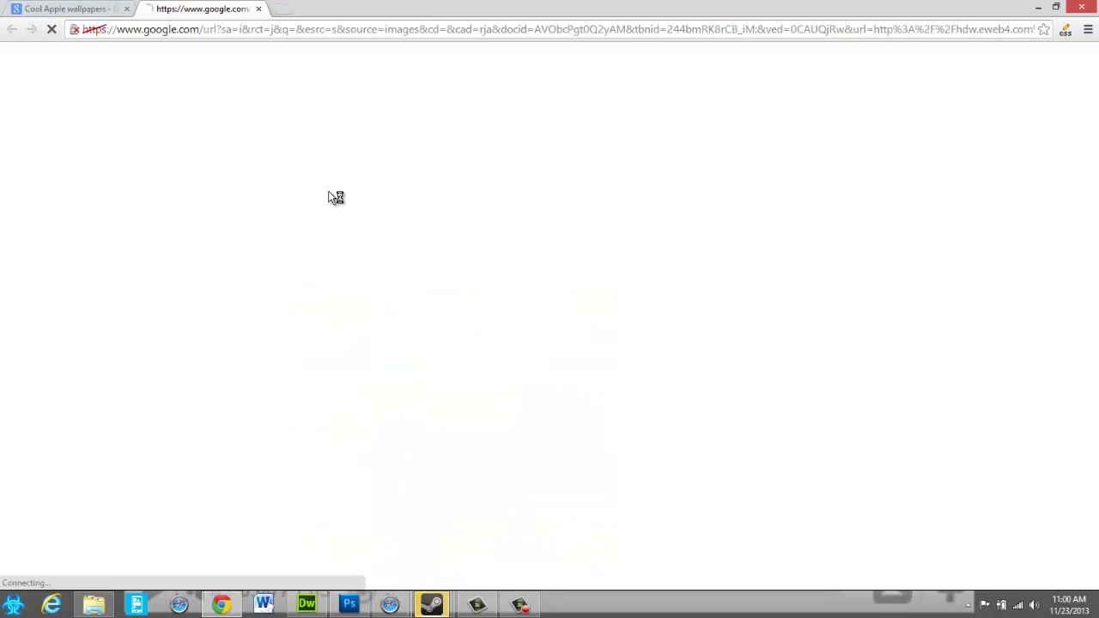
{"action": "left_click", "coordinate": [258, 8]}
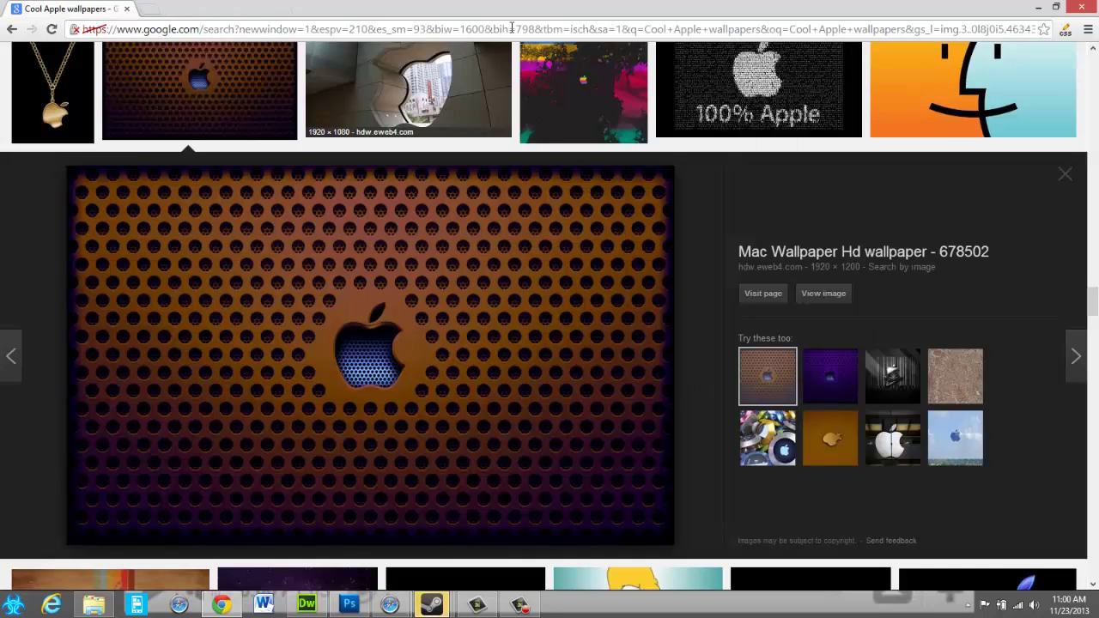
{"action": "left_click", "coordinate": [407, 29]}
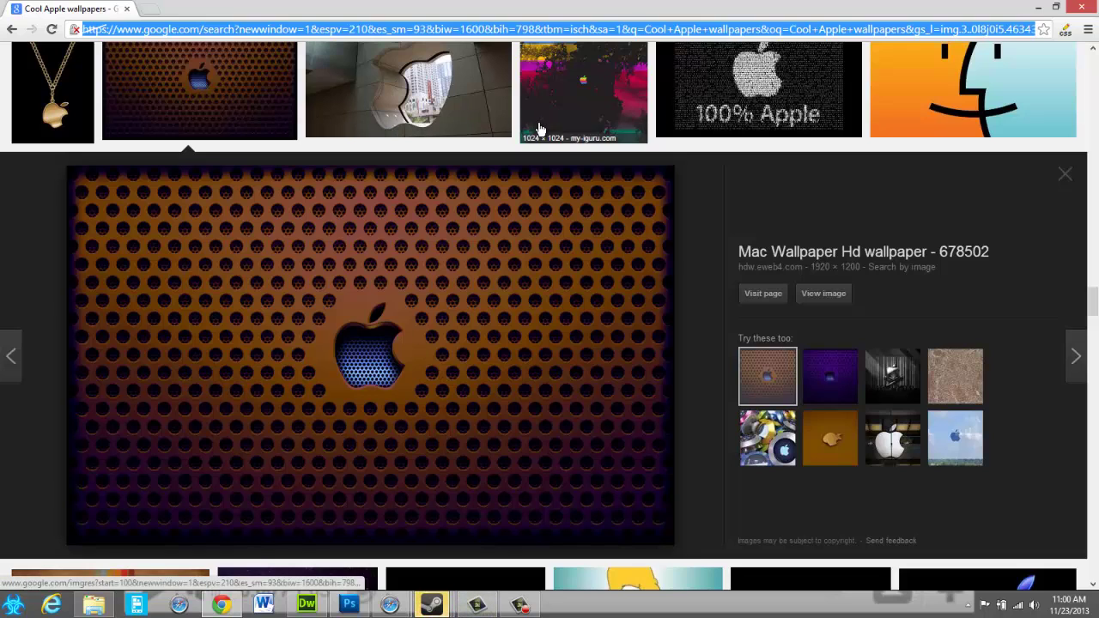
{"action": "left_click", "coordinate": [687, 256]}
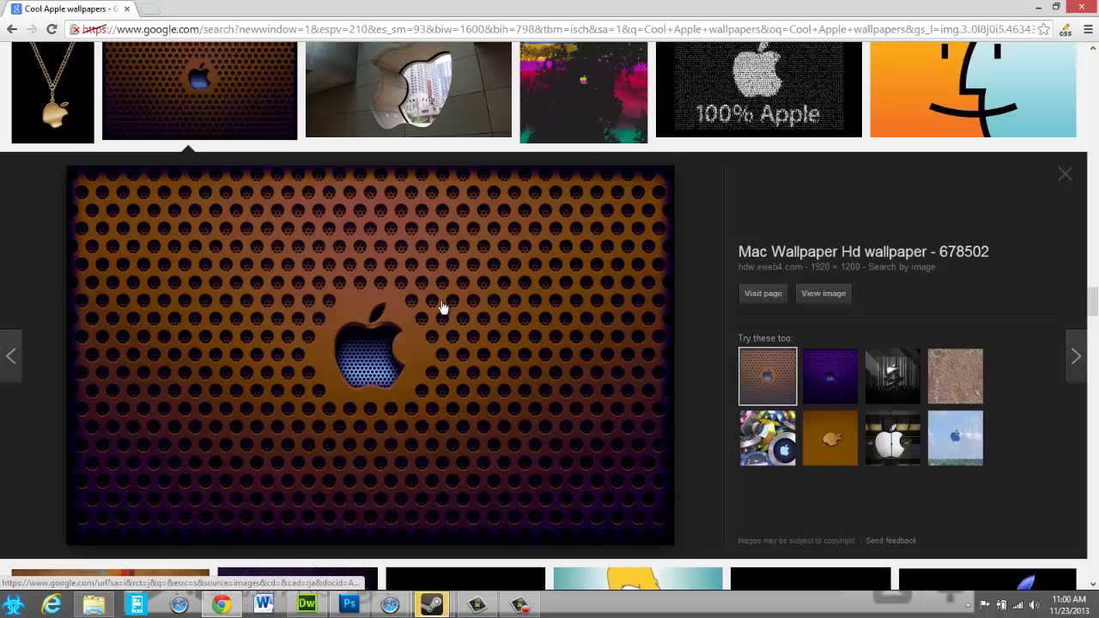
- Save the wallpaper as Cool-apple-logo-wallpaper_8341.jpg into a new WebDev\Apple folder
{"action": "right_click", "coordinate": [400, 342]}
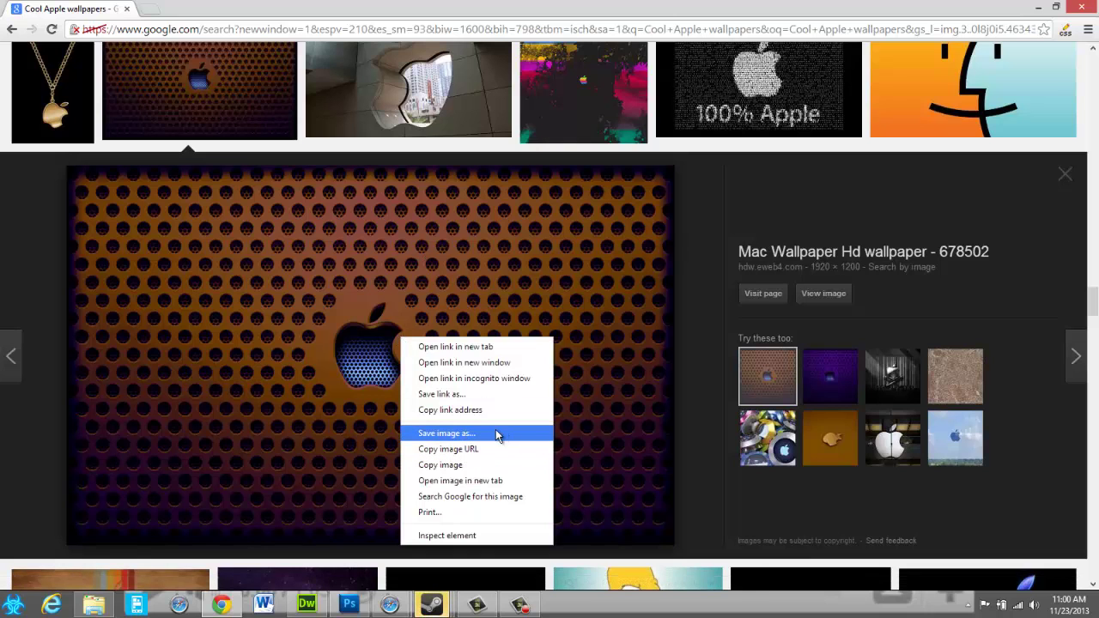
{"action": "left_click", "coordinate": [468, 433]}
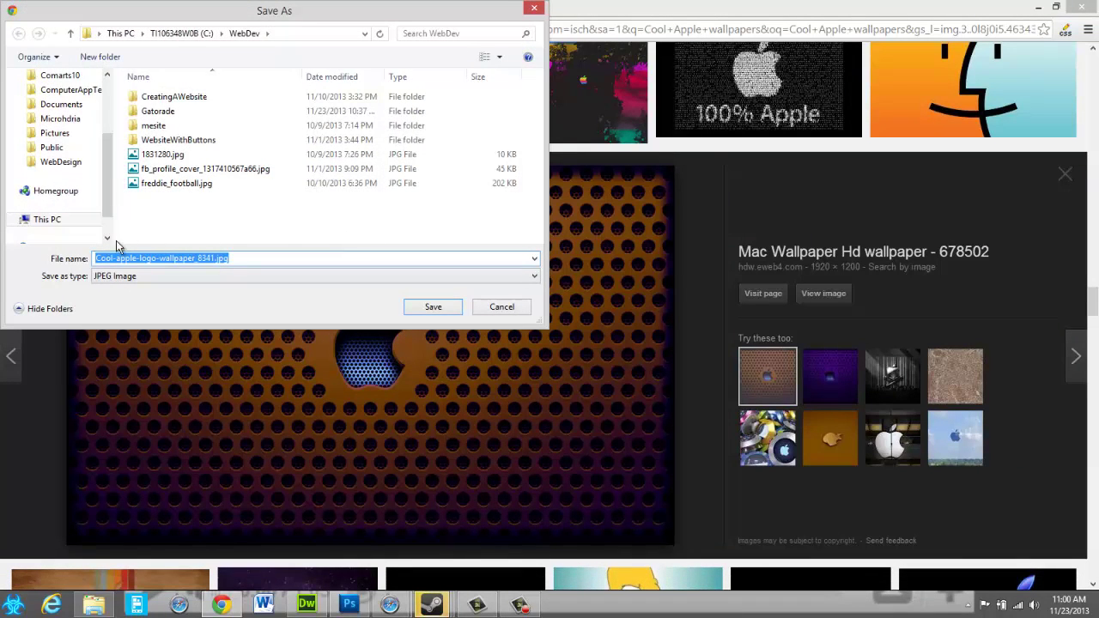
{"action": "left_click", "coordinate": [220, 209]}
{"action": "right_click", "coordinate": [221, 209]}
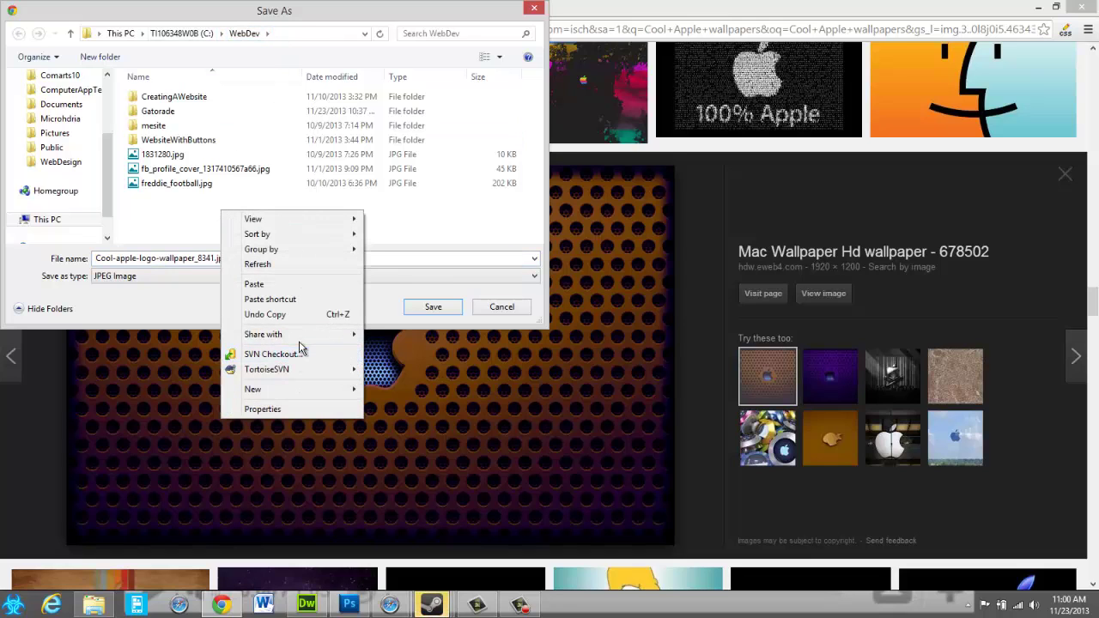
{"action": "mouse_move", "coordinate": [252, 389]}
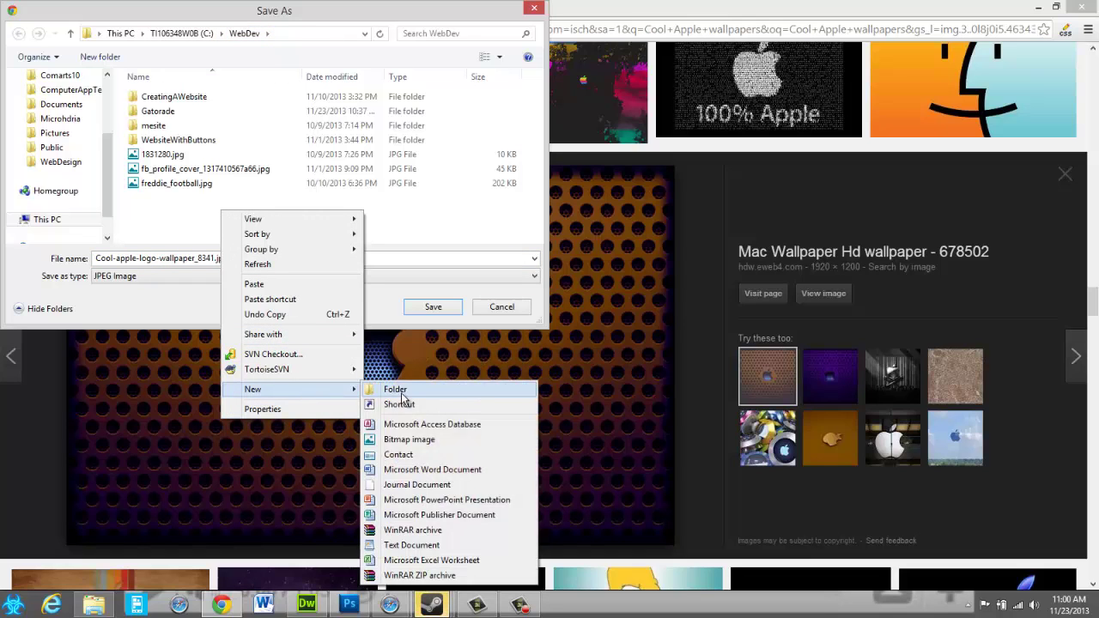
{"action": "left_click", "coordinate": [405, 390]}
{"action": "type", "text": "App"}
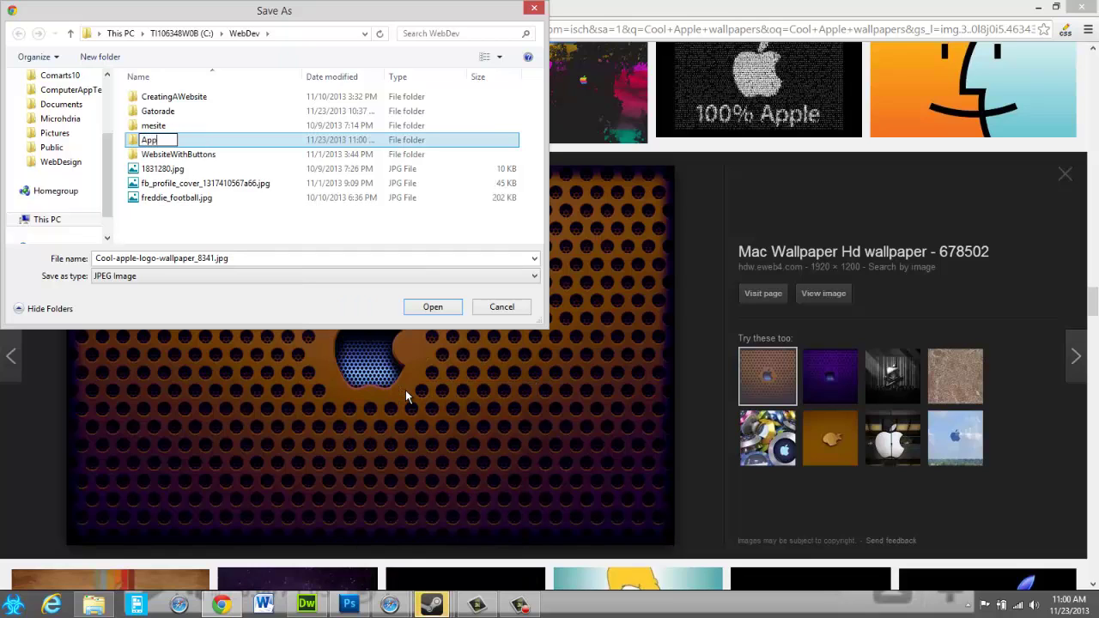
{"action": "type", "text": "le"}
{"action": "key", "text": "Return"}
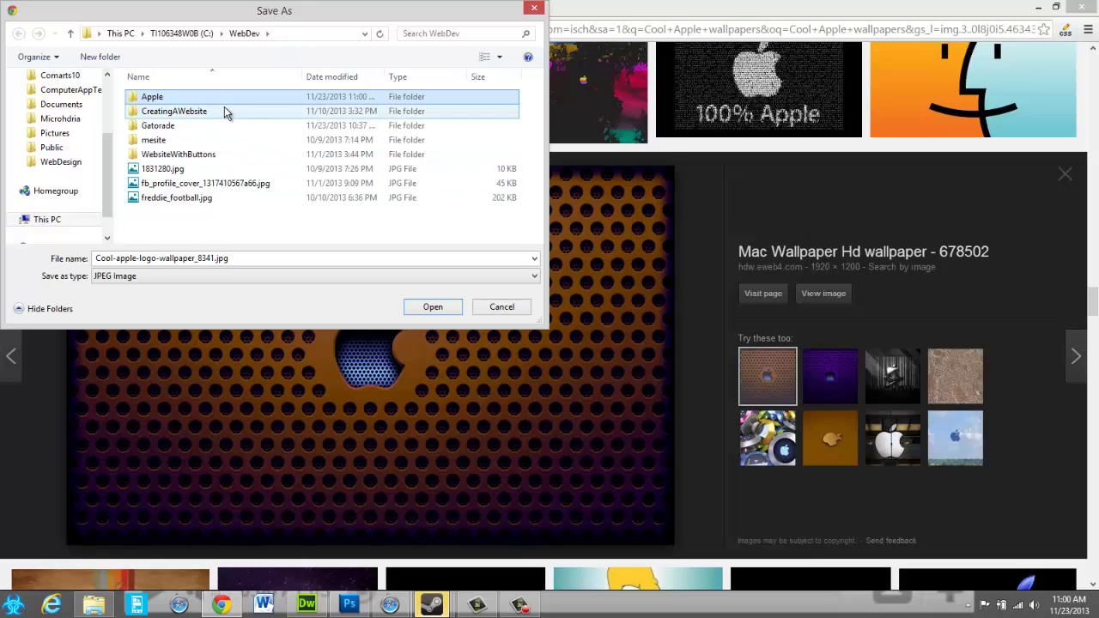
{"action": "double_click", "coordinate": [227, 99]}
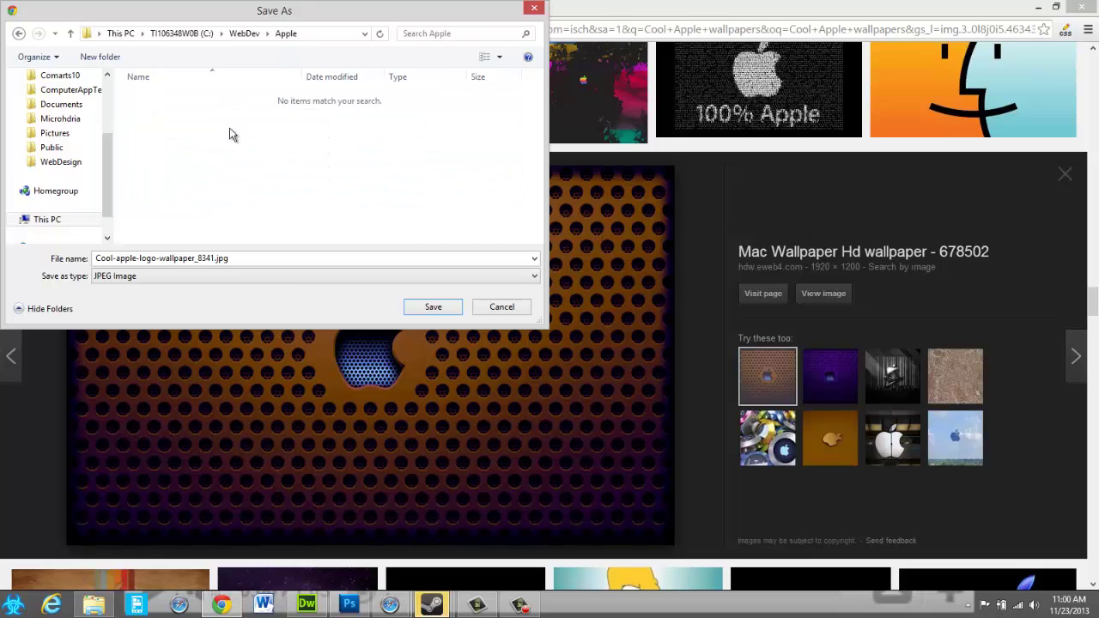
{"action": "left_click", "coordinate": [452, 307]}
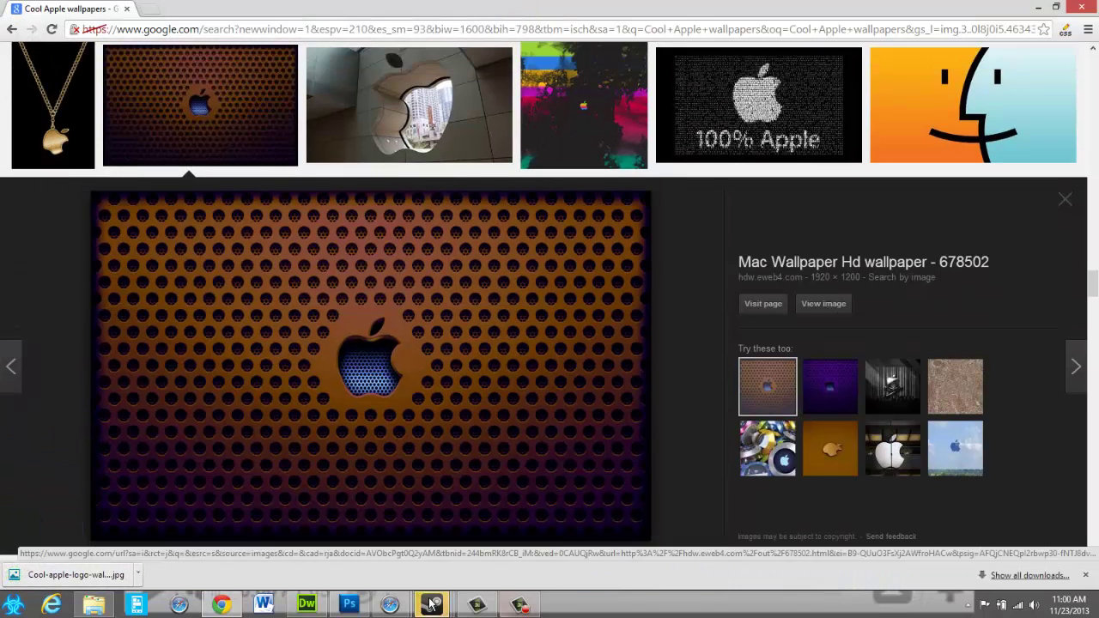
- In Photoshop, draw a crop box over the left white column down to the page bottom
{"action": "left_click", "coordinate": [359, 608]}
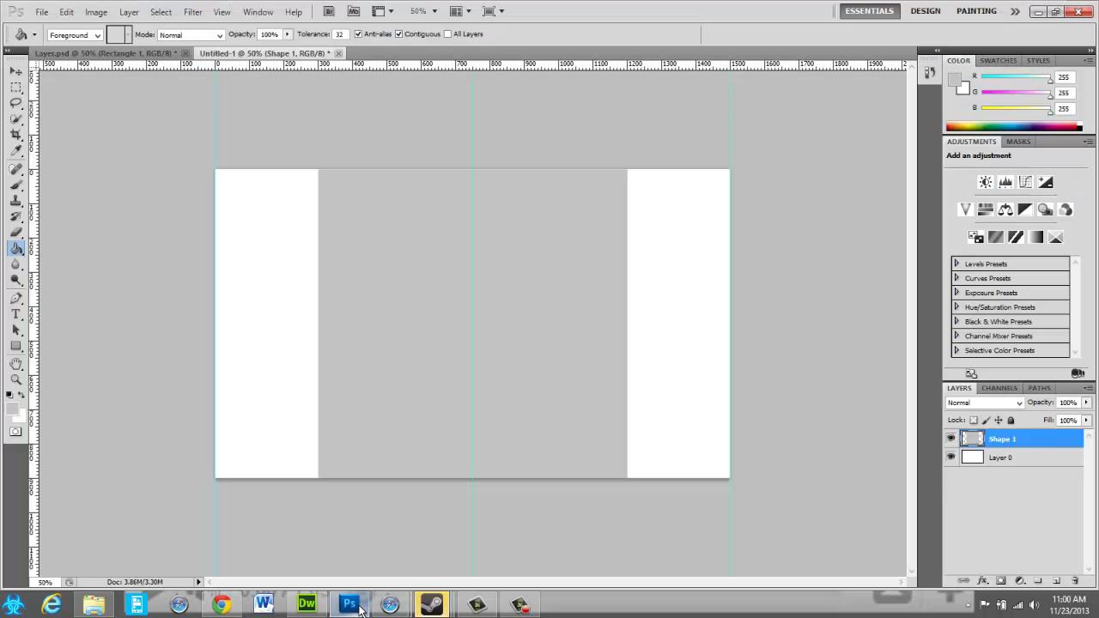
{"action": "left_click", "coordinate": [41, 12]}
{"action": "left_click", "coordinate": [41, 12]}
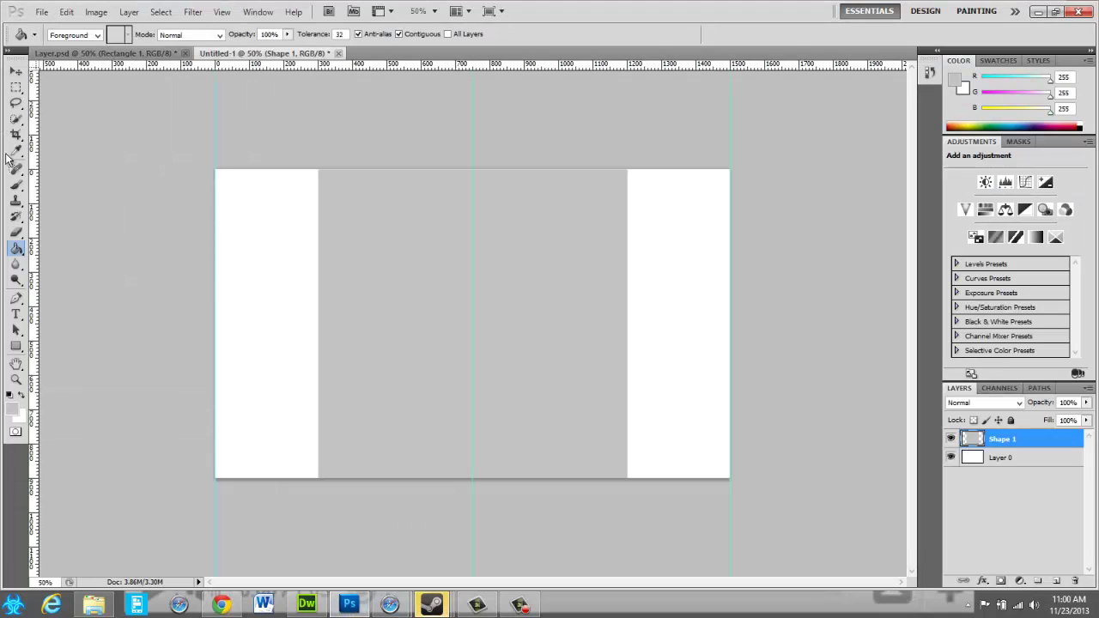
{"action": "left_click", "coordinate": [20, 88]}
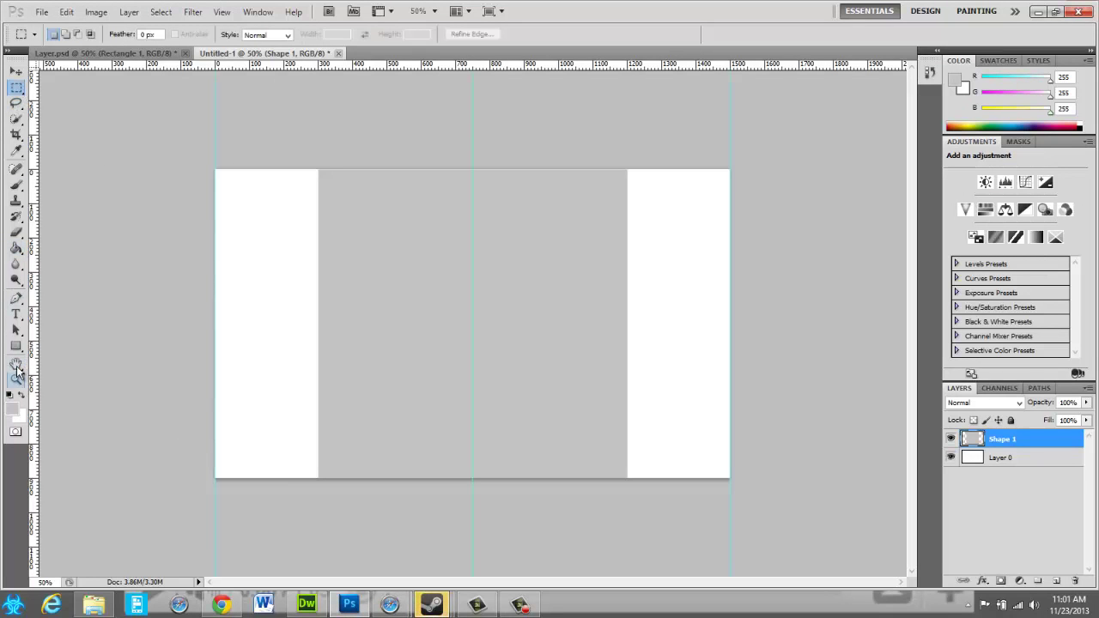
{"action": "left_click", "coordinate": [15, 135]}
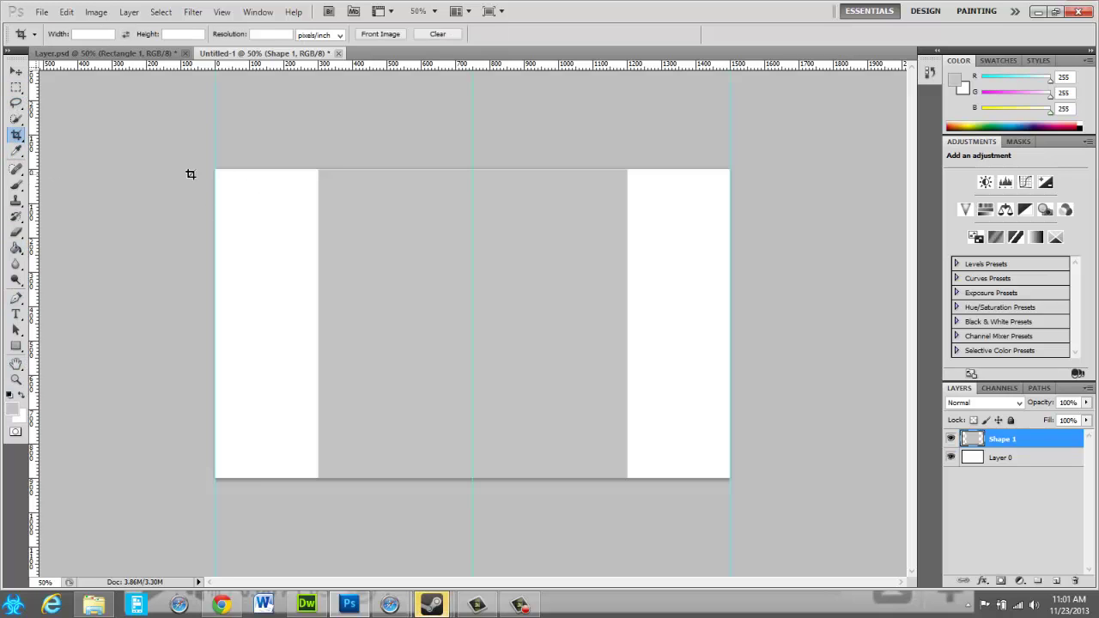
{"action": "key", "text": "ctrl+plus"}
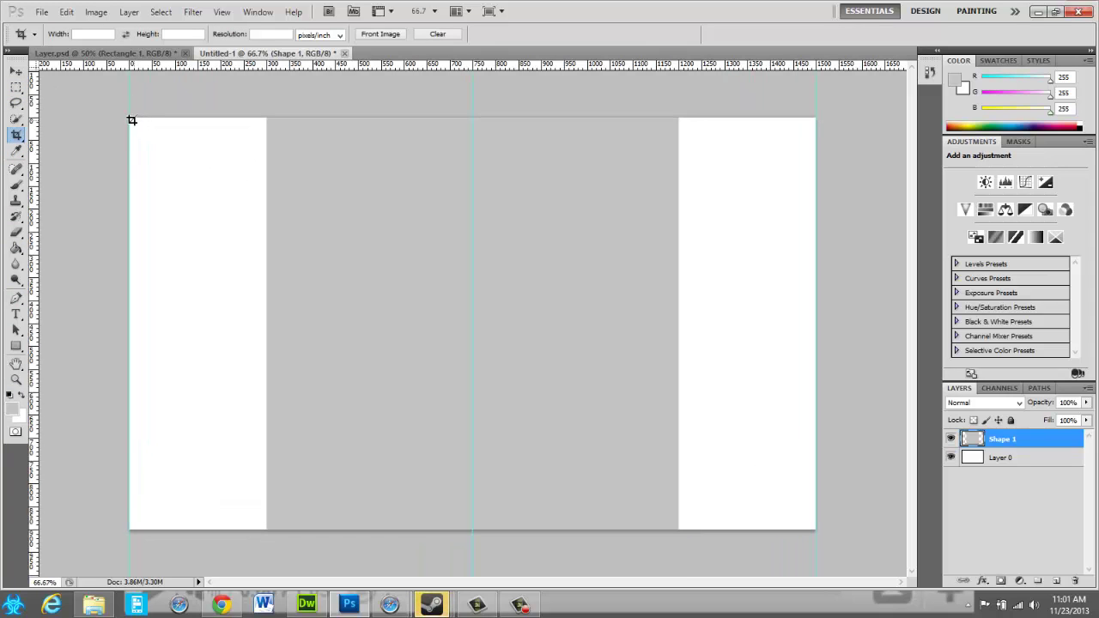
{"action": "left_click_drag", "start_coordinate": [132, 120], "coordinate": [267, 432]}
{"action": "left_click_drag", "start_coordinate": [267, 432], "coordinate": [267, 530]}
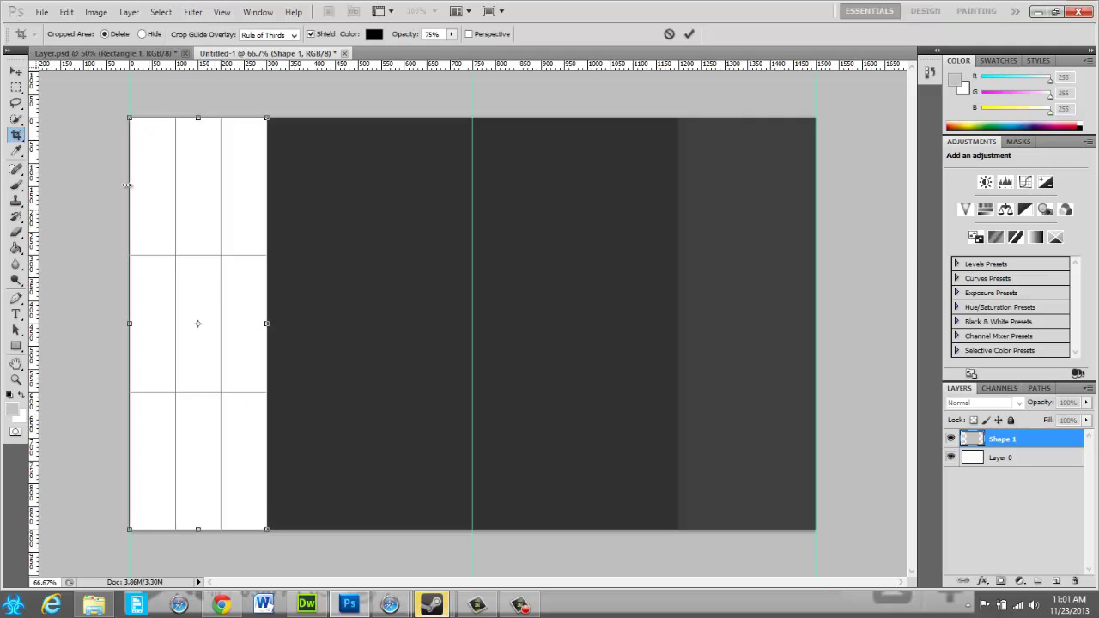
- Zoom to 400% and extend the crop box up to the canvas top edge
{"action": "key", "text": "ctrl+plus"}
{"action": "key", "text": "ctrl+plus"}
{"action": "key", "text": "ctrl+plus"}
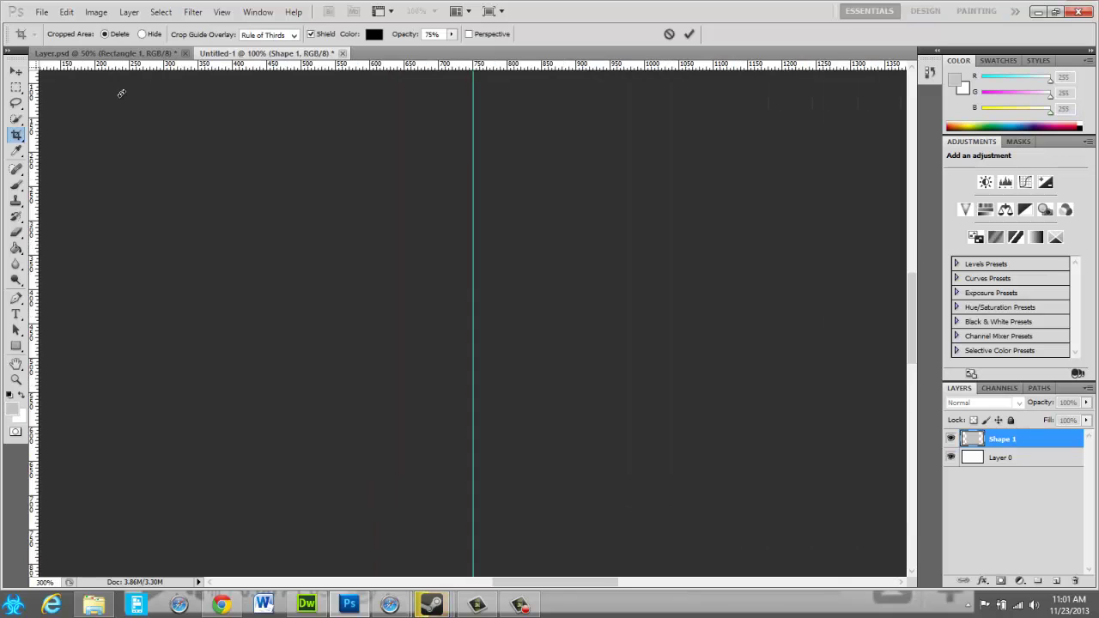
{"action": "key", "text": "ctrl+plus"}
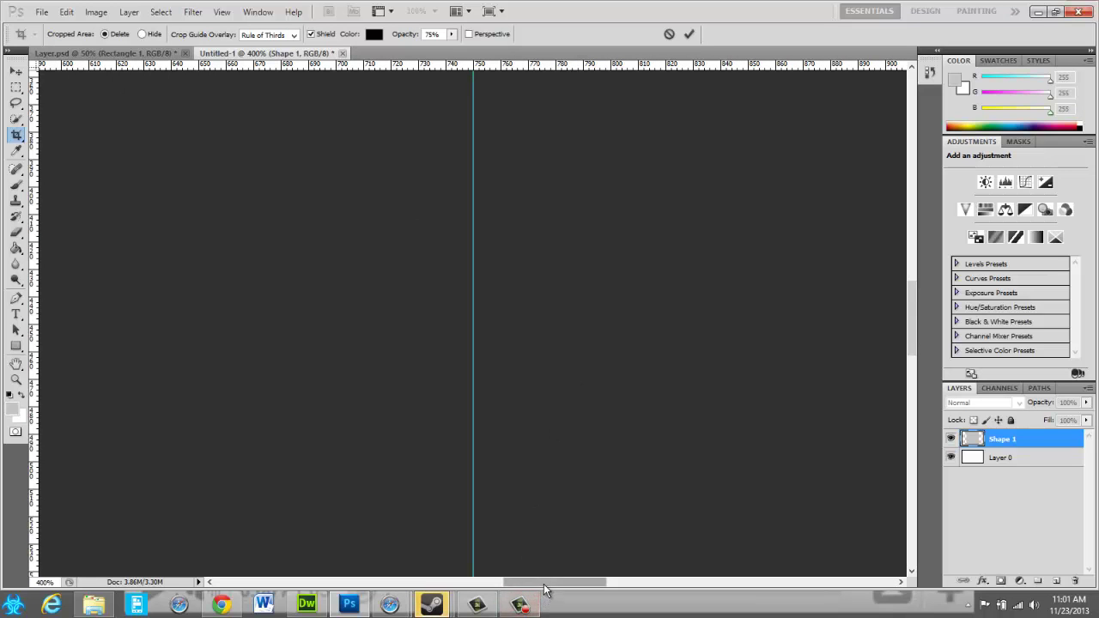
{"action": "left_click_drag", "start_coordinate": [554, 582], "coordinate": [418, 582]}
{"action": "scroll", "coordinate": [249, 273], "scroll_direction": "up", "scroll_amount": 3}
{"action": "scroll", "coordinate": [249, 273], "scroll_direction": "up", "scroll_amount": 3}
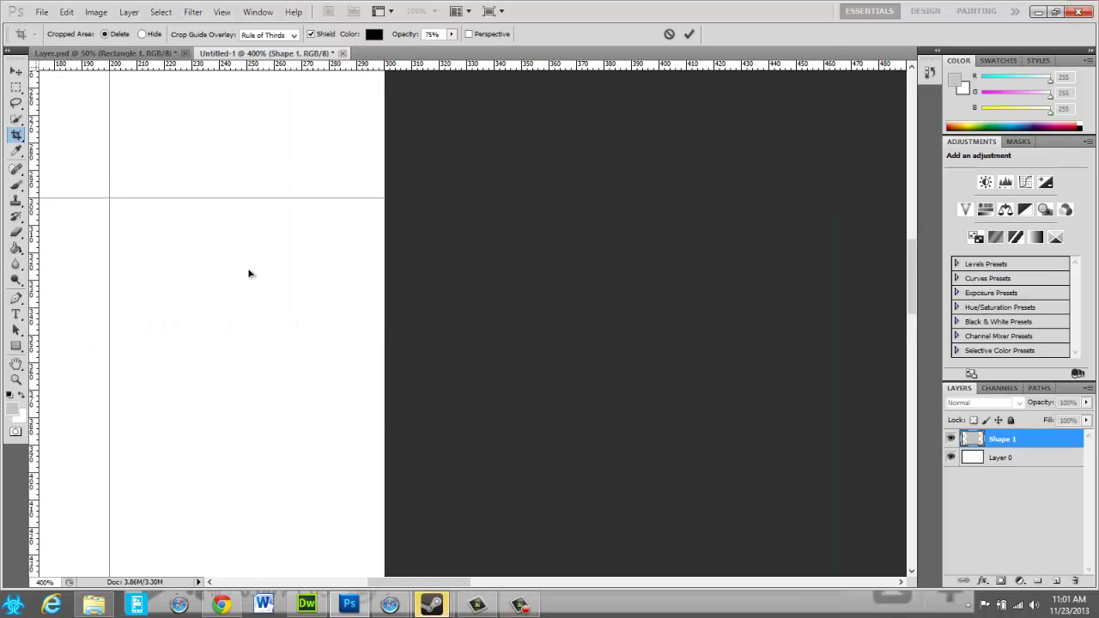
{"action": "scroll", "coordinate": [249, 272], "scroll_direction": "up", "scroll_amount": 4}
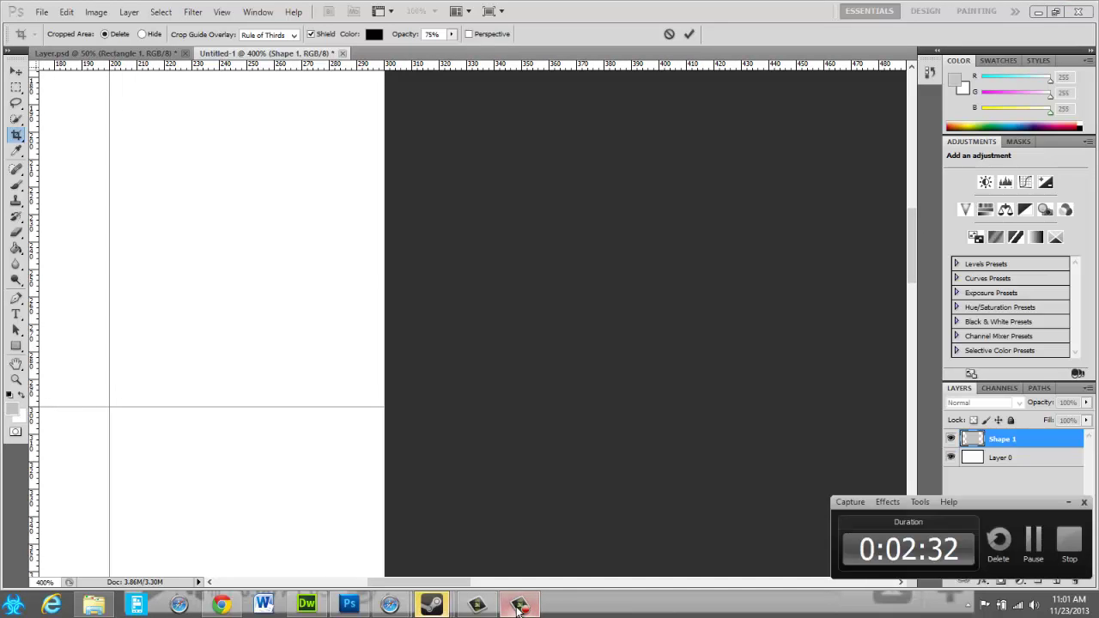
{"action": "left_click_drag", "start_coordinate": [463, 582], "coordinate": [379, 573]}
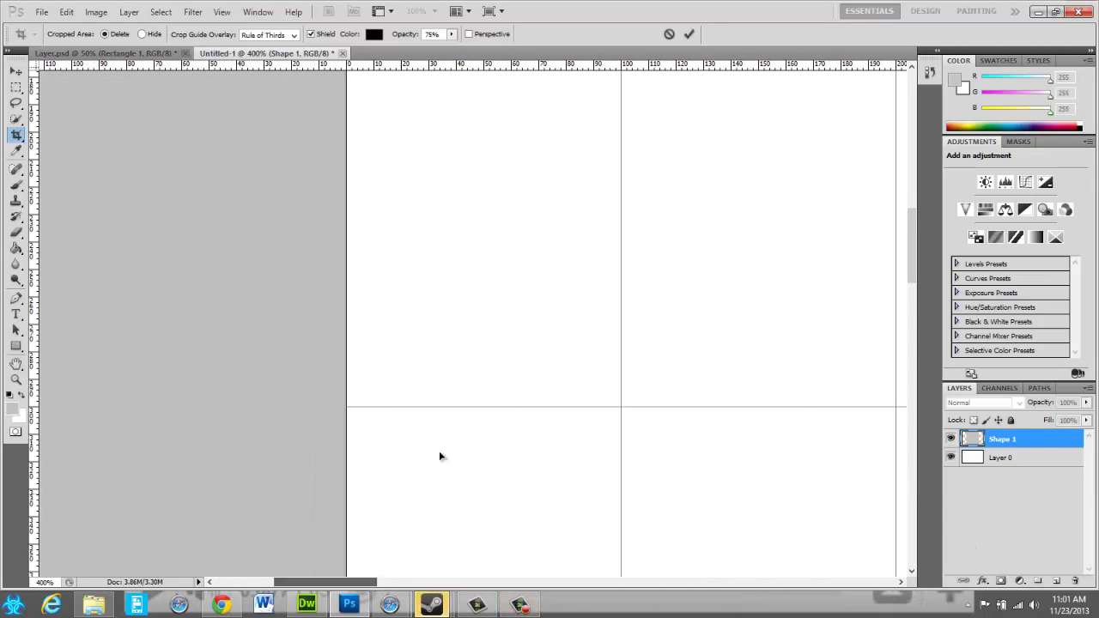
{"action": "scroll", "coordinate": [438, 451], "scroll_direction": "up", "scroll_amount": 5}
{"action": "scroll", "coordinate": [455, 435], "scroll_direction": "up", "scroll_amount": 5}
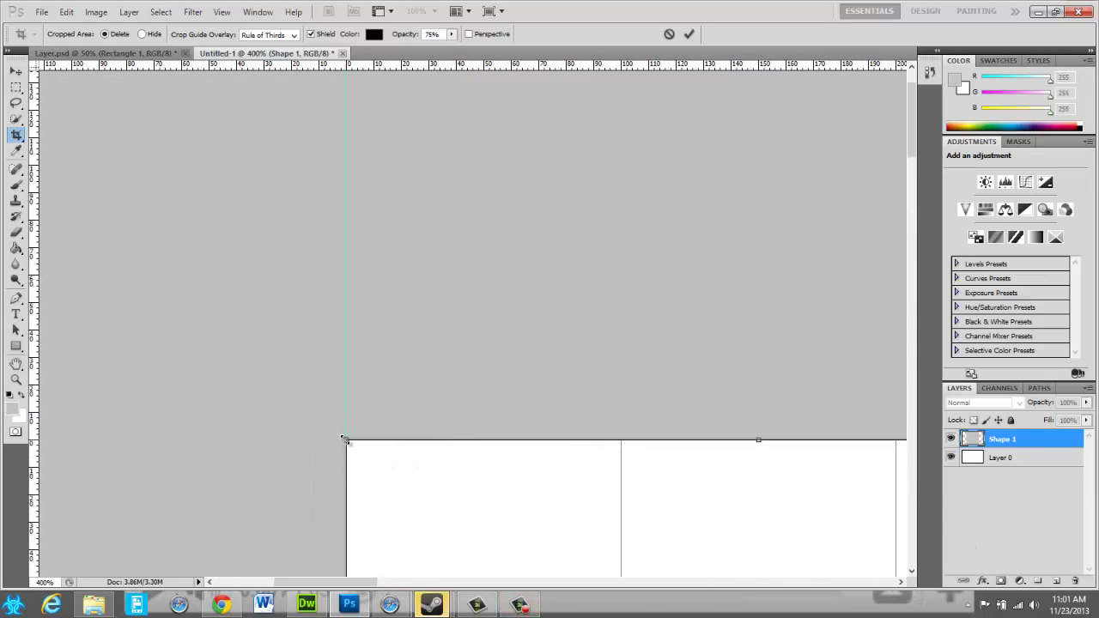
- Commit the crop and confirm in Image Size that it measures 300 × 900 pixels
{"action": "left_click", "coordinate": [689, 34]}
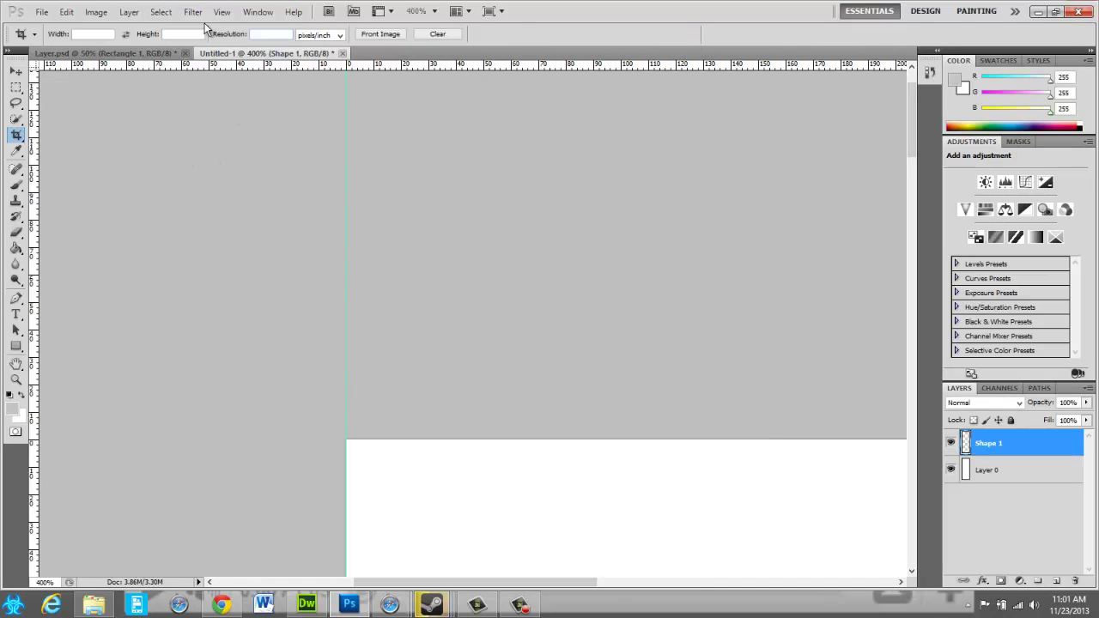
{"action": "left_click", "coordinate": [96, 12]}
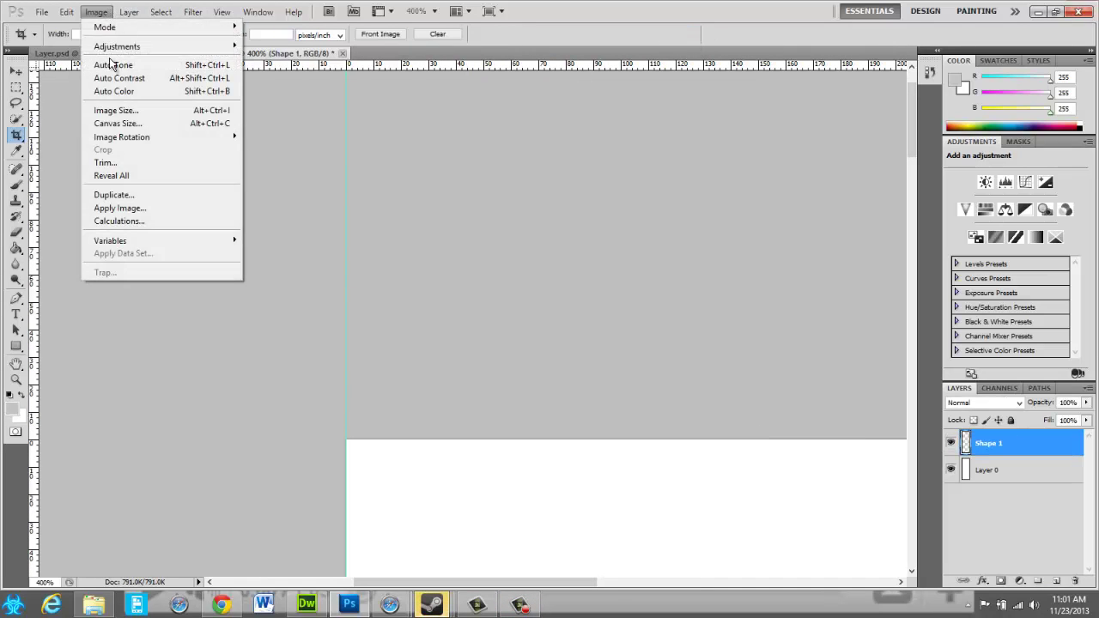
{"action": "left_click", "coordinate": [141, 110]}
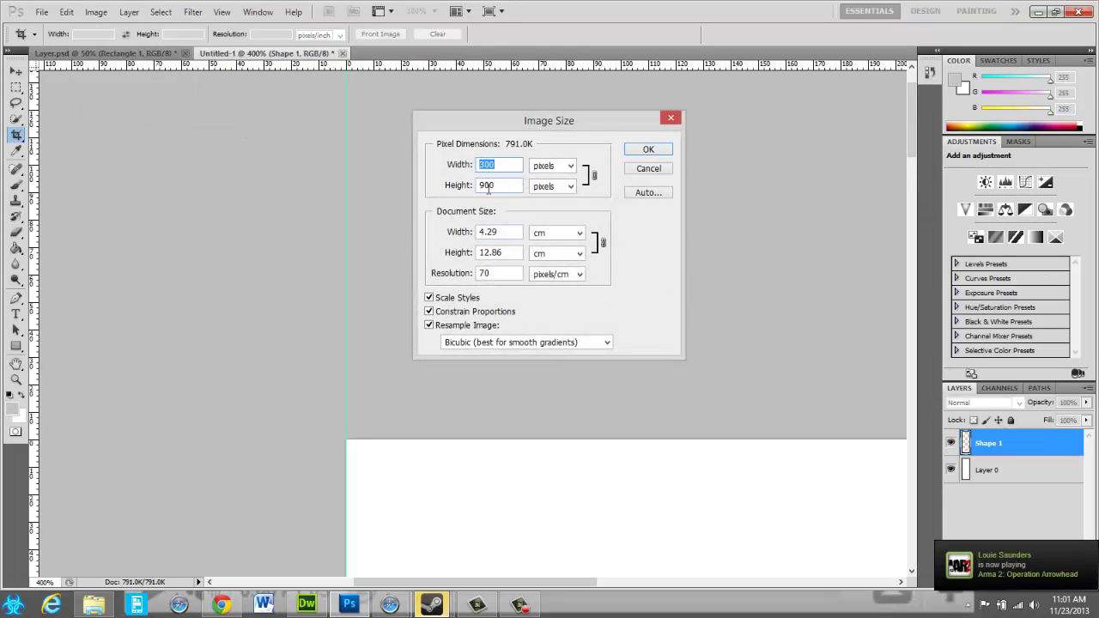
{"action": "left_click", "coordinate": [654, 170]}
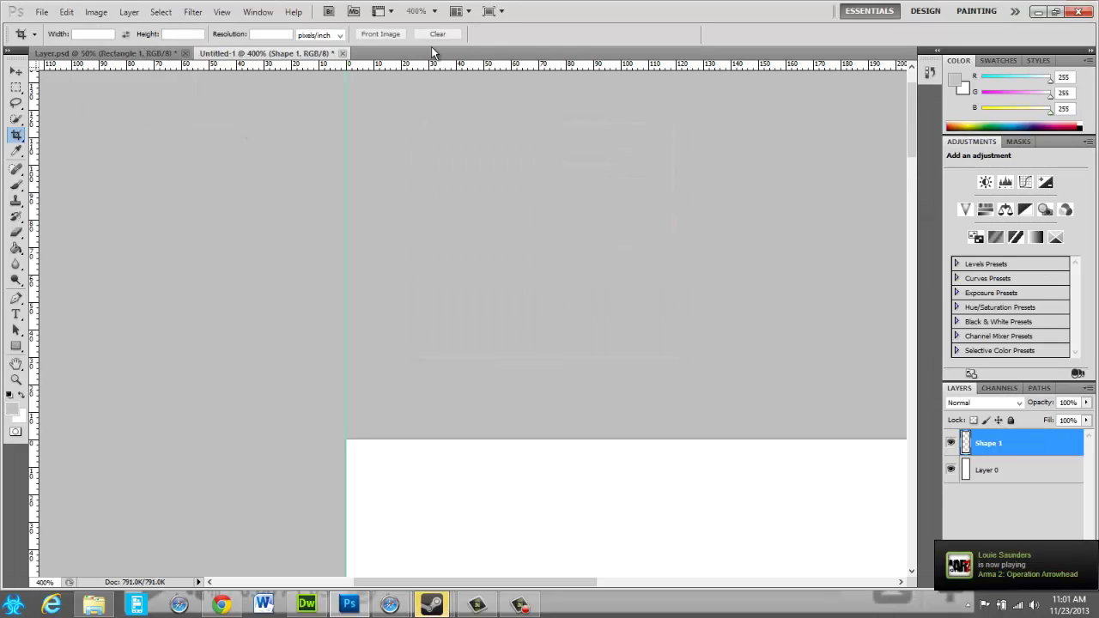
{"action": "right_click", "coordinate": [364, 53]}
{"action": "left_click", "coordinate": [362, 51]}
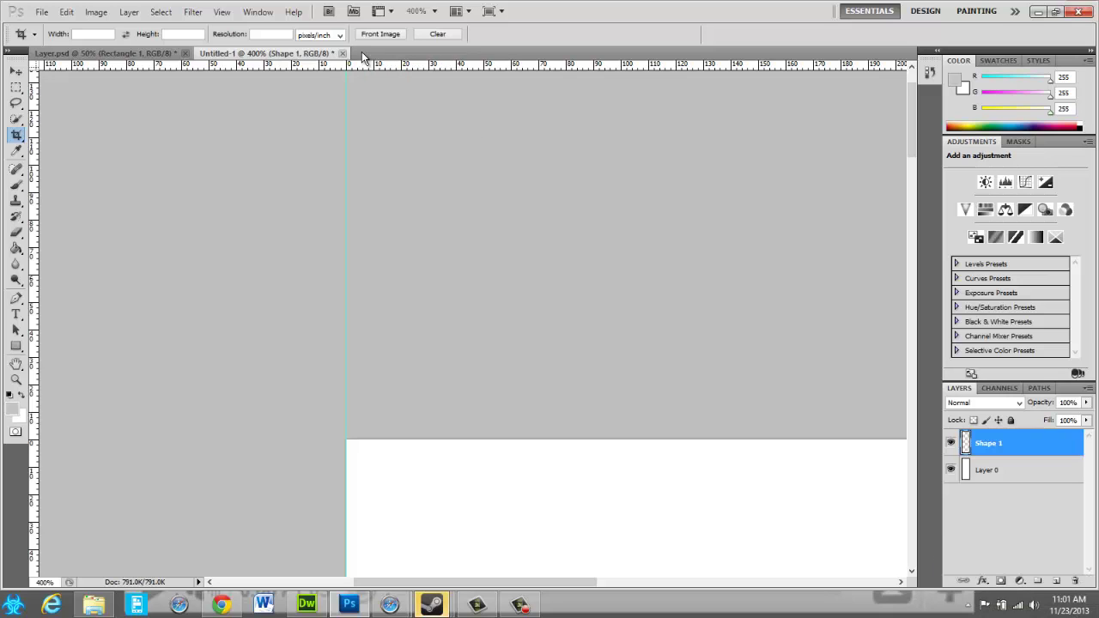
- Launch Notepad from the Start menu search
{"action": "left_click", "coordinate": [11, 609]}
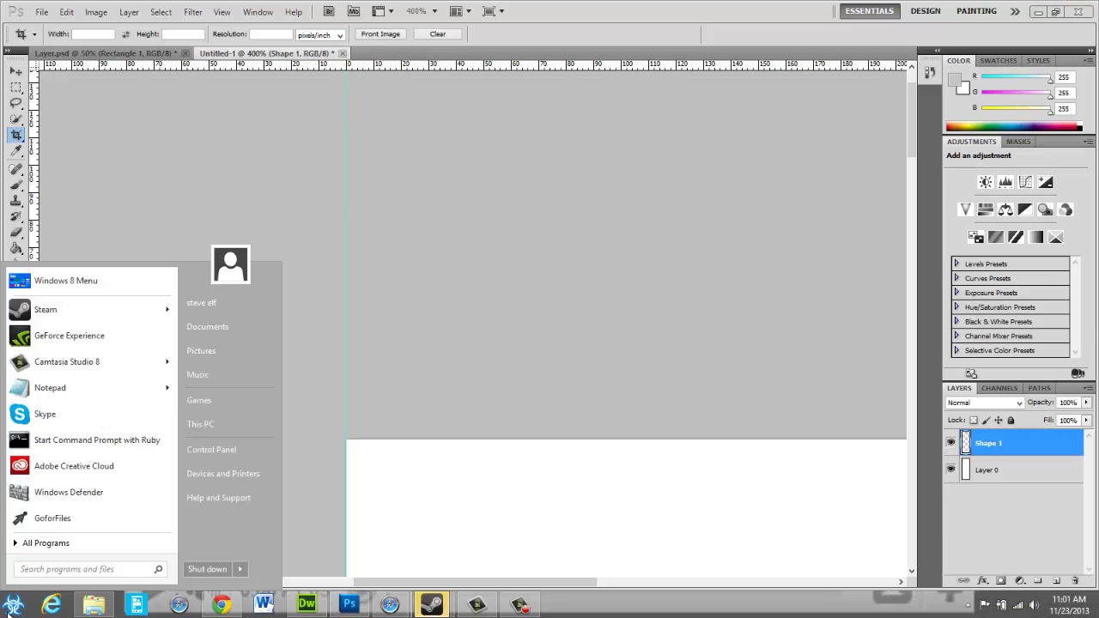
{"action": "type", "text": "note"}
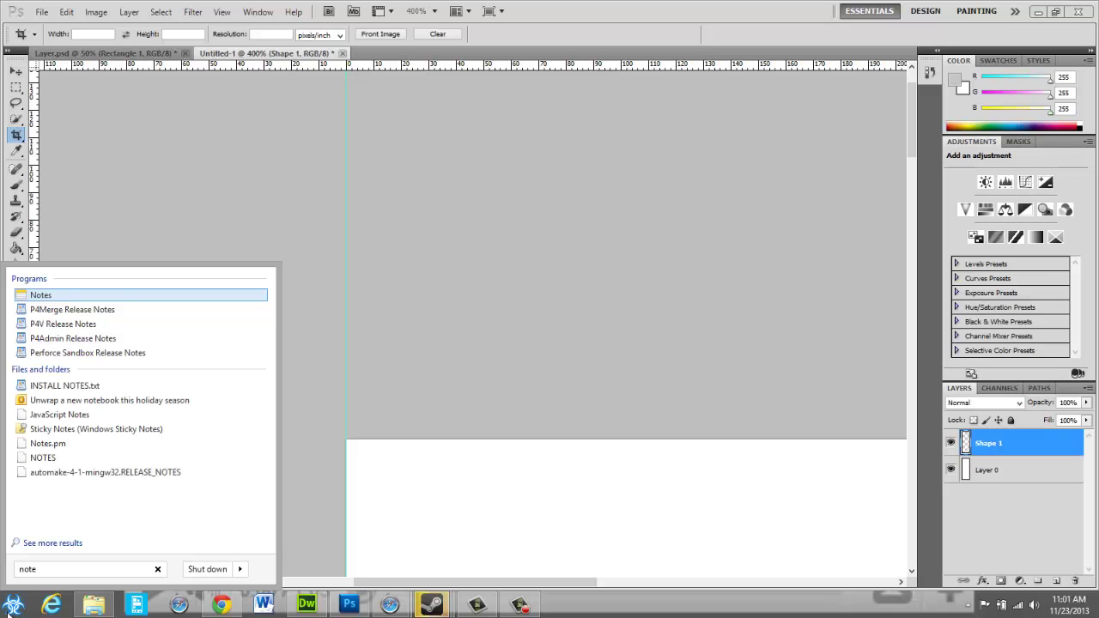
{"action": "type", "text": "pad"}
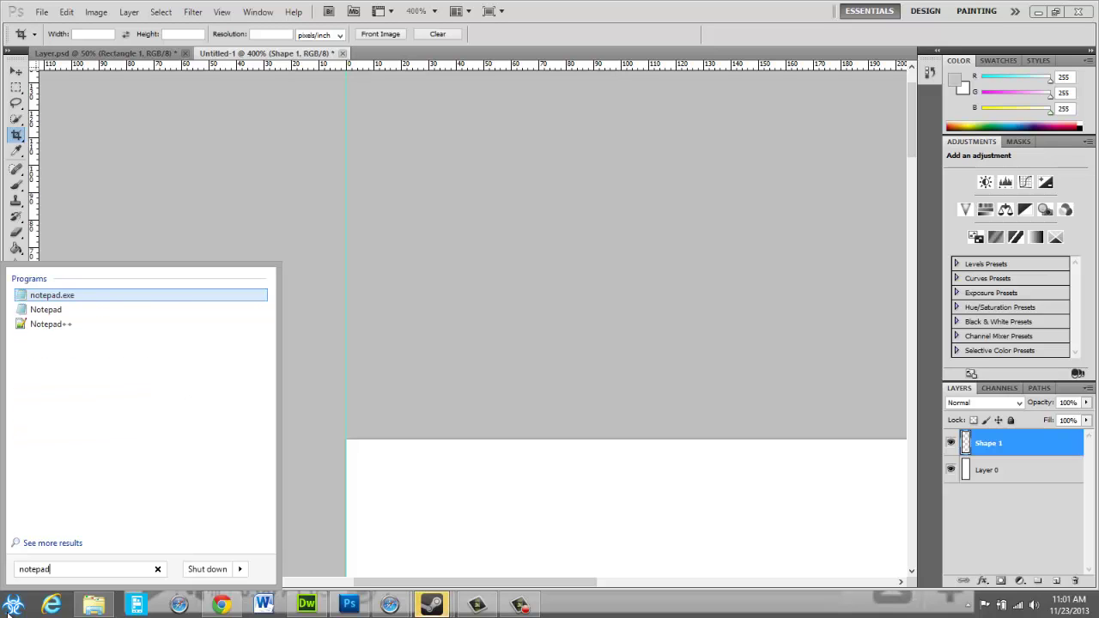
{"action": "key", "text": "Return"}
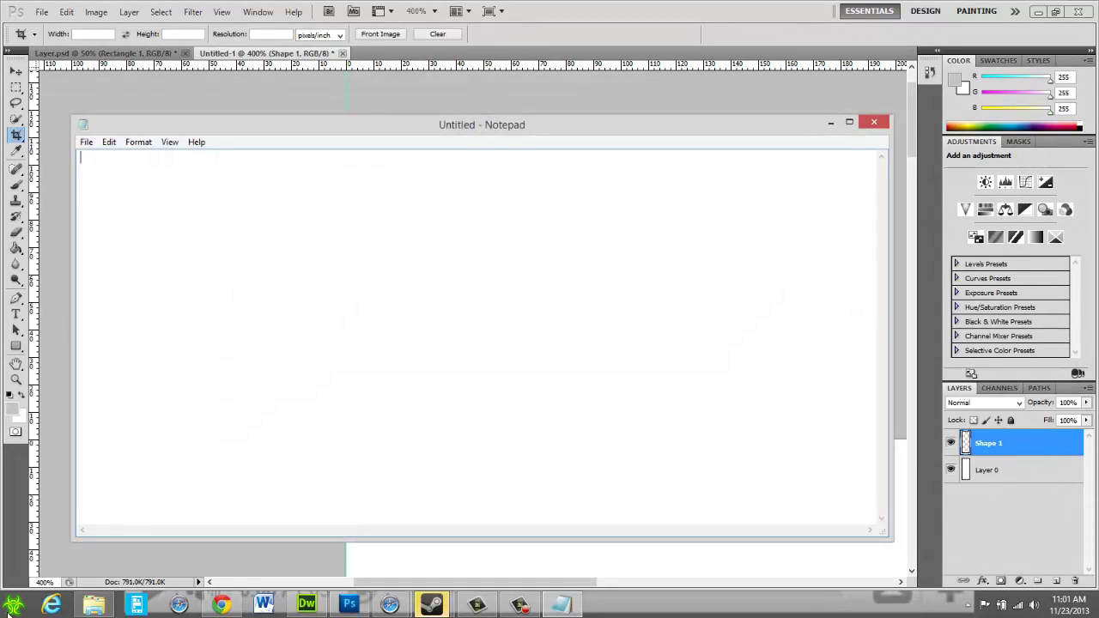
{"action": "left_click_drag", "start_coordinate": [483, 129], "coordinate": [777, 71]}
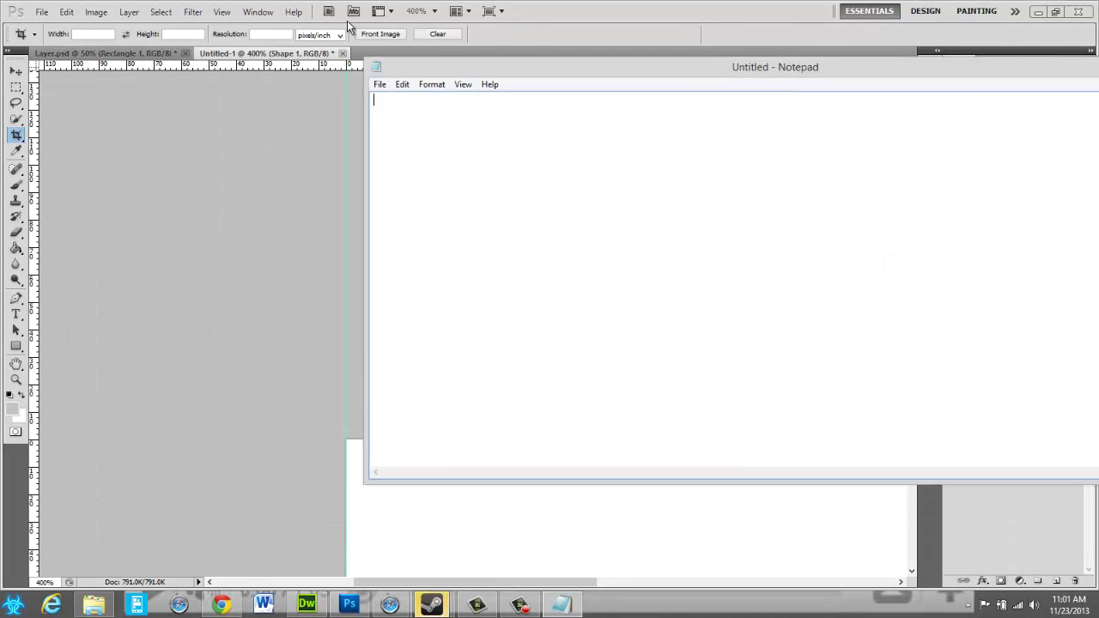
- Note the dimensions in Notepad as Width = 300 and Height = 900
{"action": "left_click", "coordinate": [67, 12]}
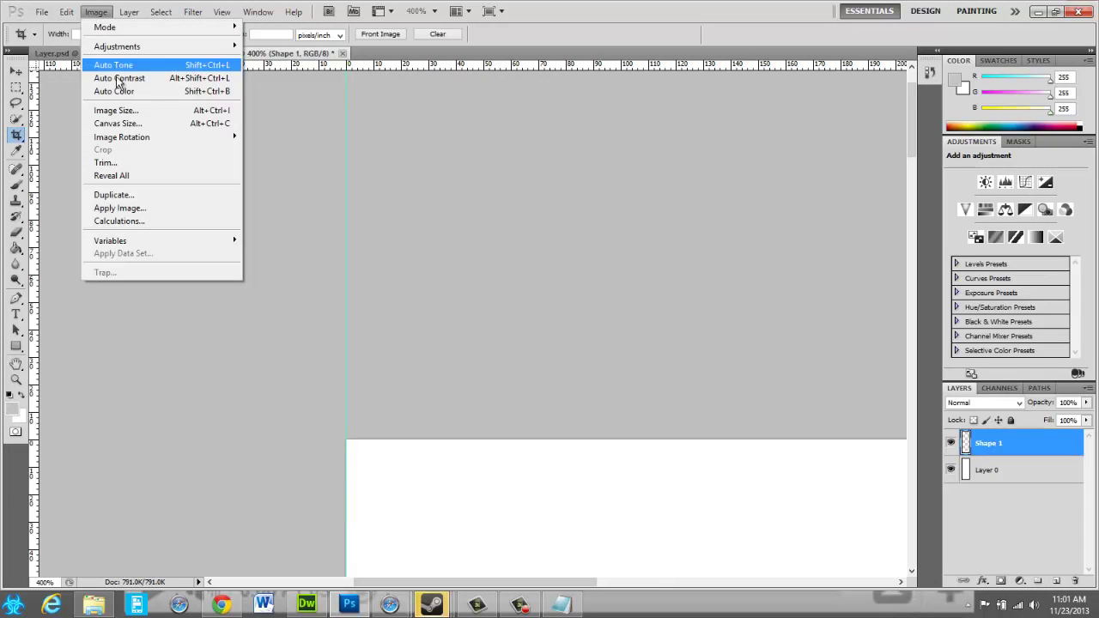
{"action": "left_click", "coordinate": [137, 112]}
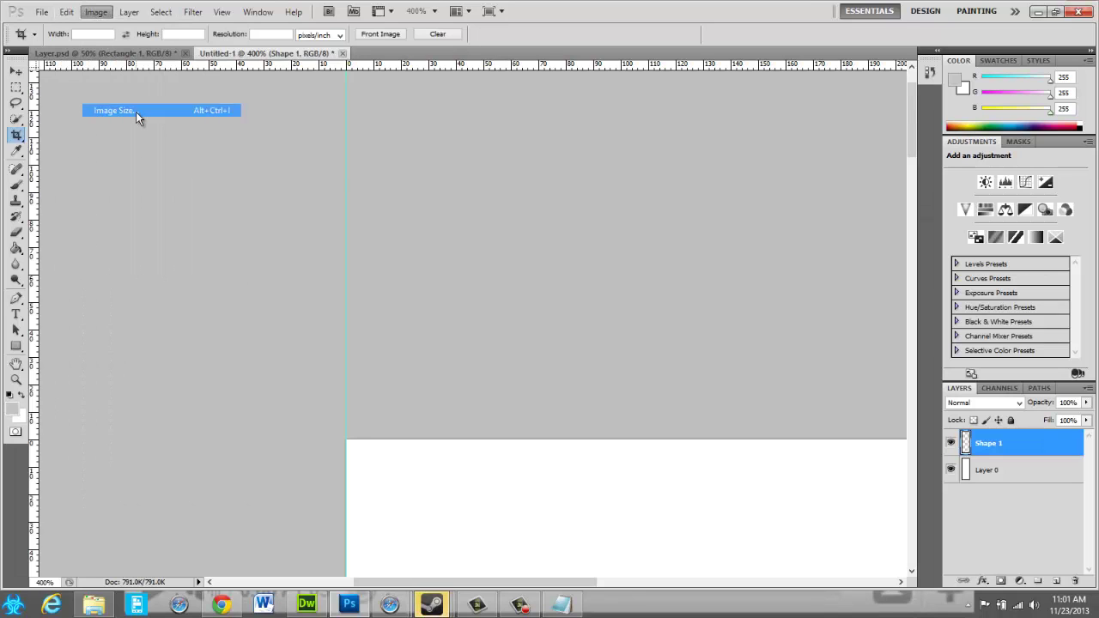
{"action": "left_click", "coordinate": [561, 604]}
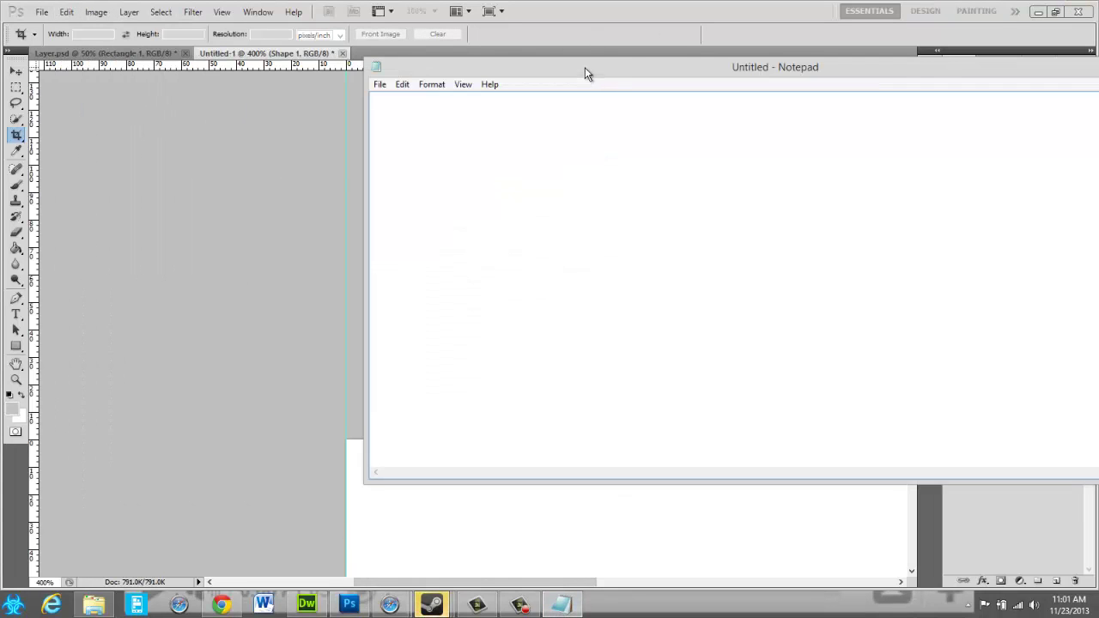
{"action": "left_click_drag", "start_coordinate": [584, 69], "coordinate": [933, 143]}
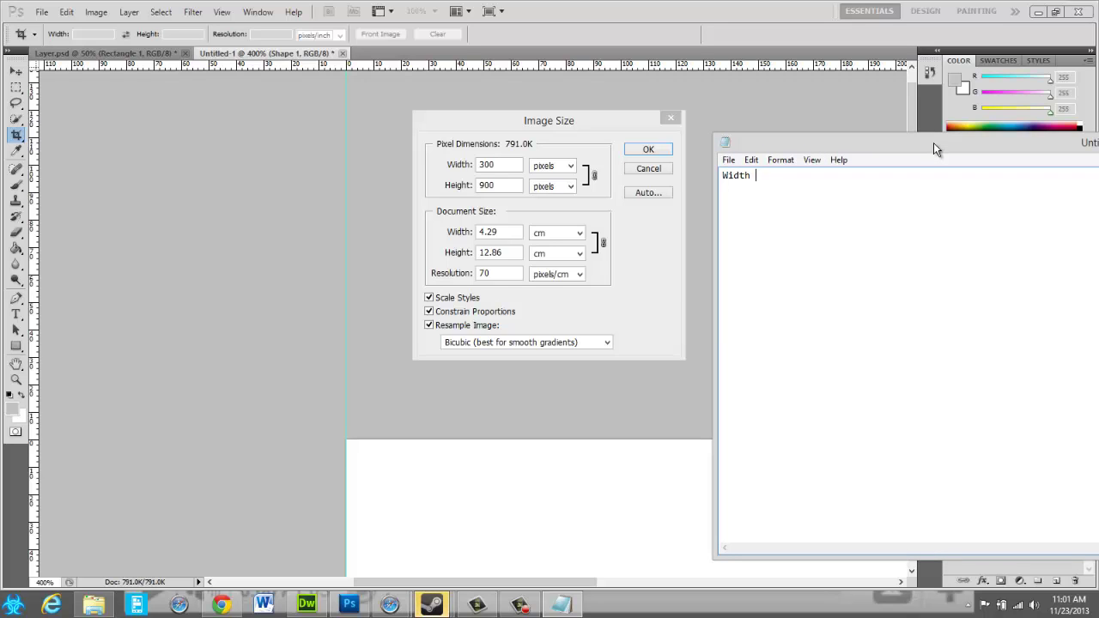
{"action": "type", "text": "="}
{"action": "type", "text": "300"}
{"action": "key", "text": "Return"}
{"action": "type", "text": "Height = "}
{"action": "type", "text": "900"}
- Undo the crop to restore the full three-column layout, viewed at 50%
{"action": "left_click", "coordinate": [652, 150]}
{"action": "left_click", "coordinate": [95, 12]}
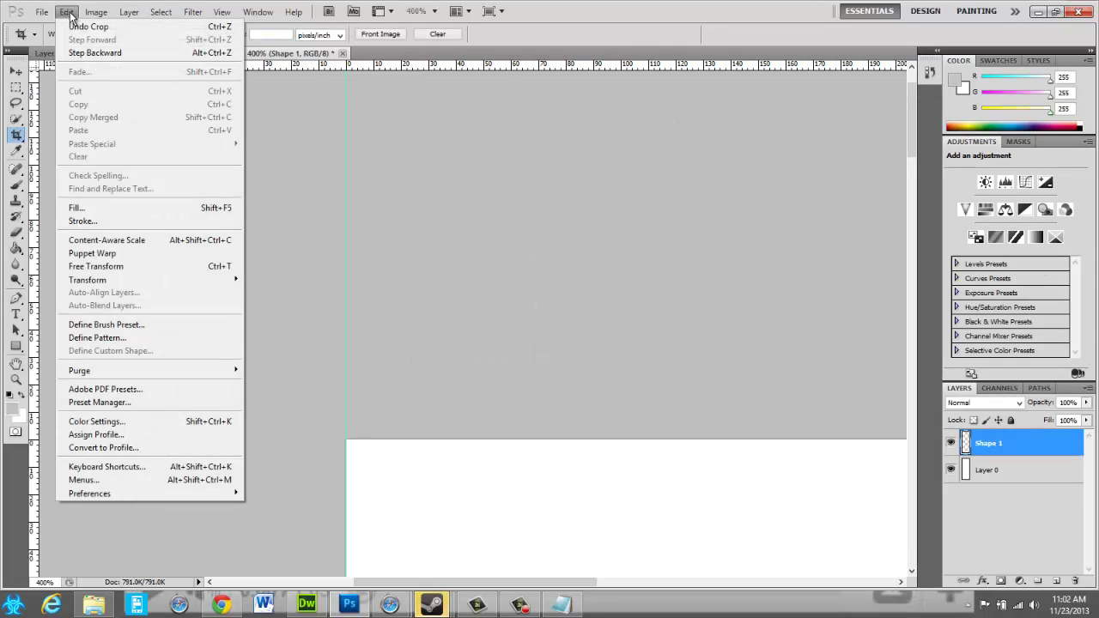
{"action": "left_click", "coordinate": [94, 53]}
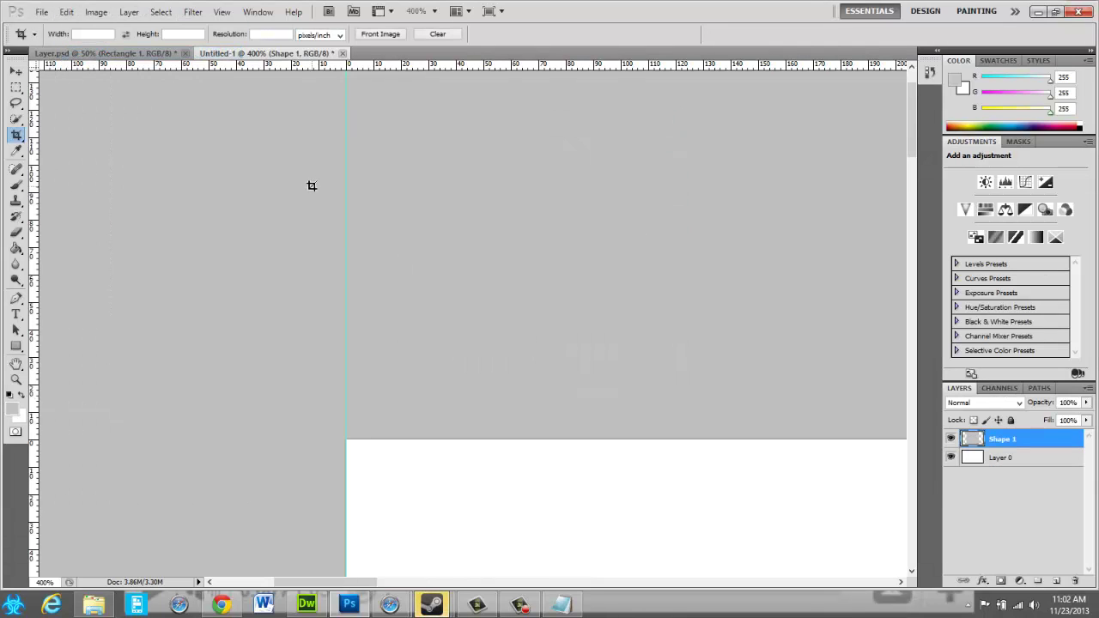
{"action": "key", "text": "ctrl+0"}
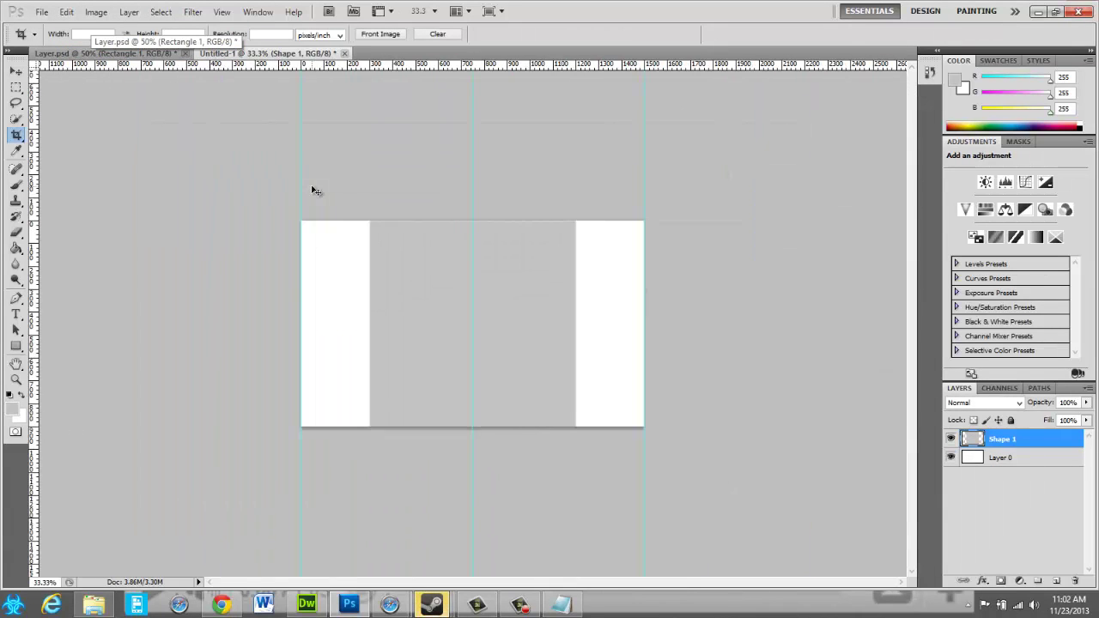
{"action": "key", "text": "ctrl+plus"}
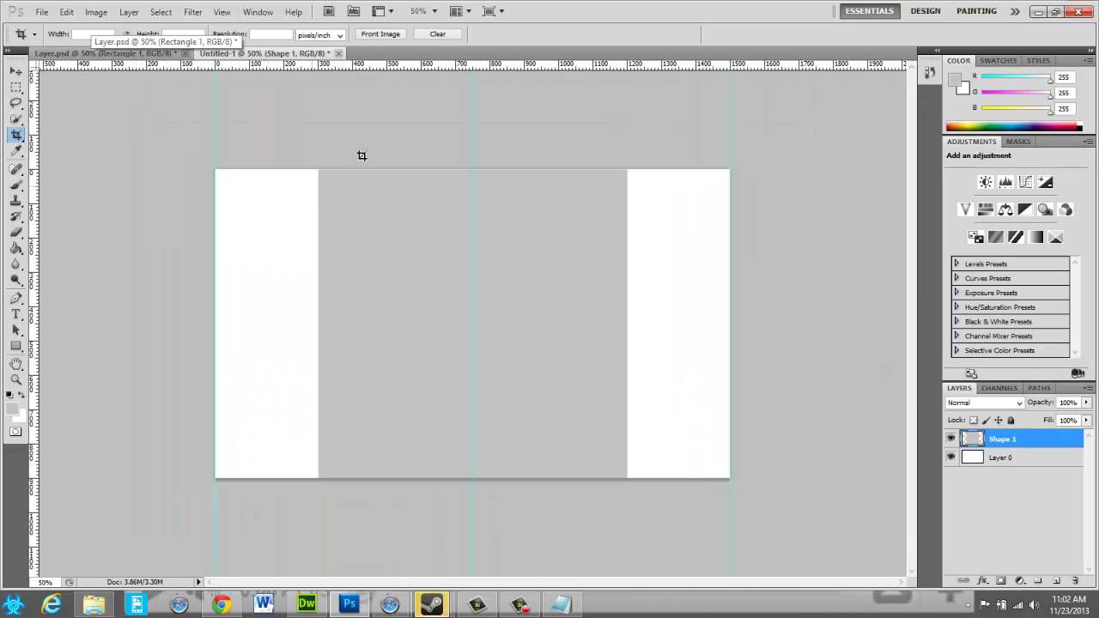
- Create a new blank 300 × 900 px document using the dimensions noted in Notepad
{"action": "left_click", "coordinate": [41, 12]}
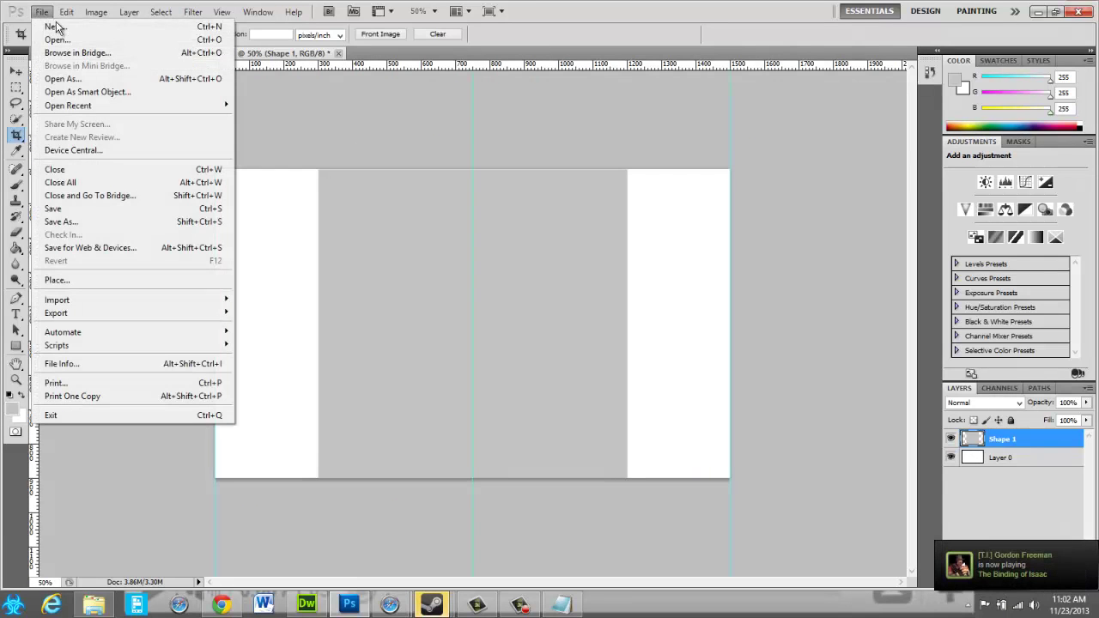
{"action": "left_click", "coordinate": [57, 28]}
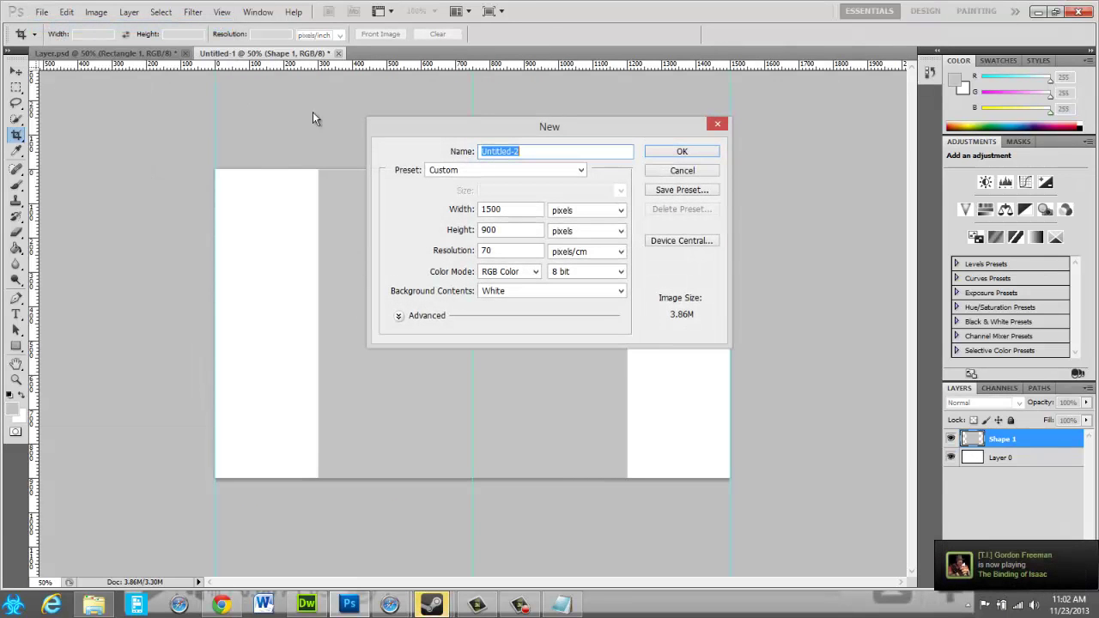
{"action": "left_click", "coordinate": [560, 606]}
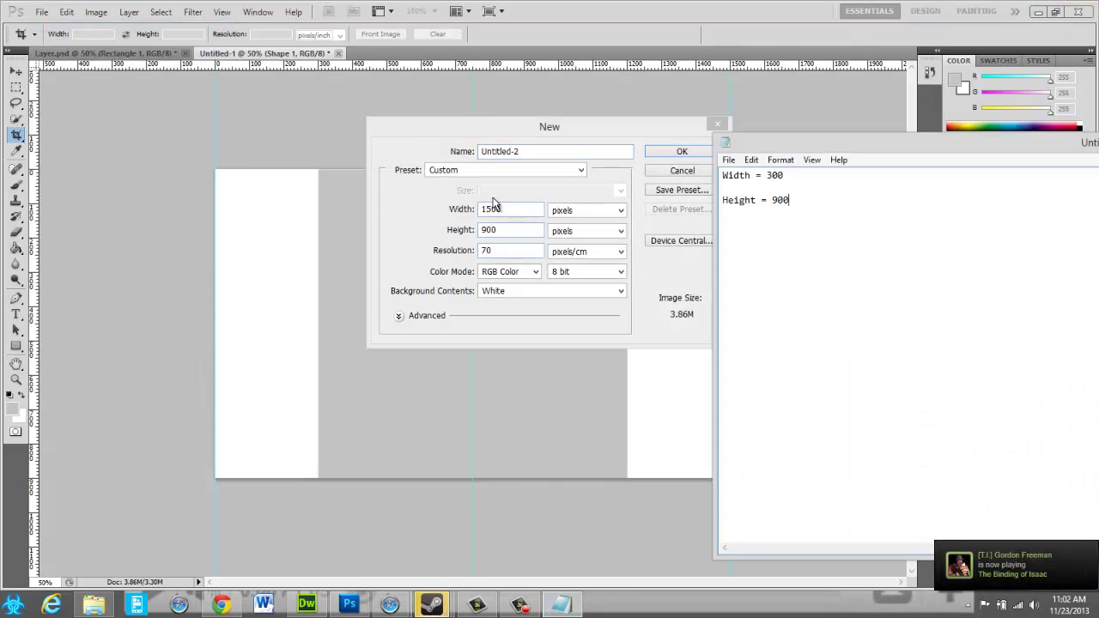
{"action": "left_click", "coordinate": [511, 209]}
{"action": "left_click", "coordinate": [562, 607]}
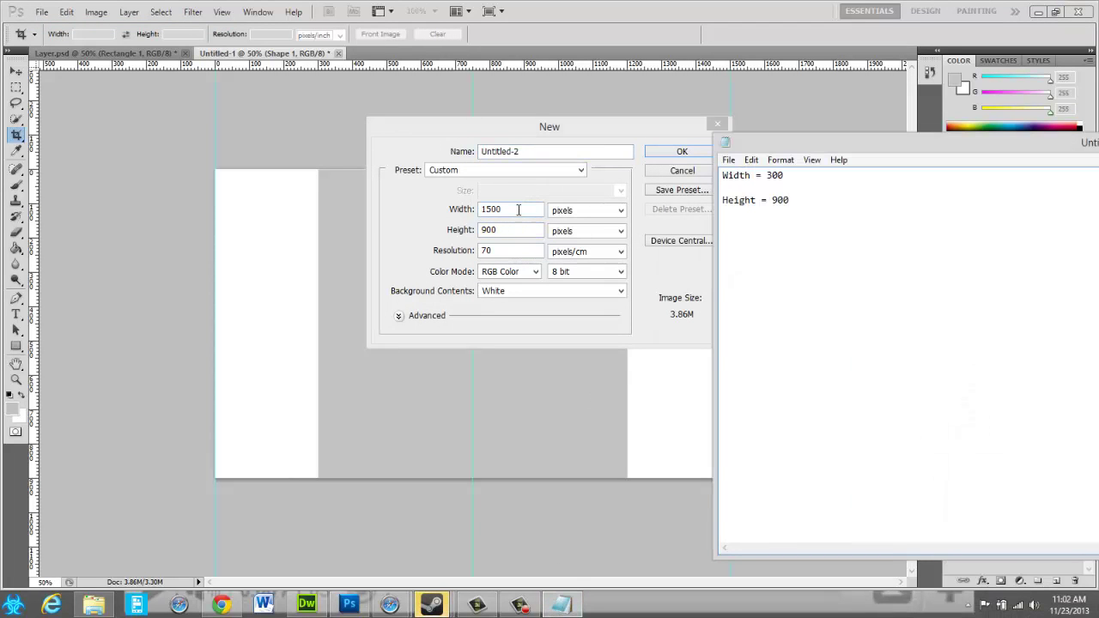
{"action": "left_click", "coordinate": [519, 209]}
{"action": "left_click", "coordinate": [518, 209]}
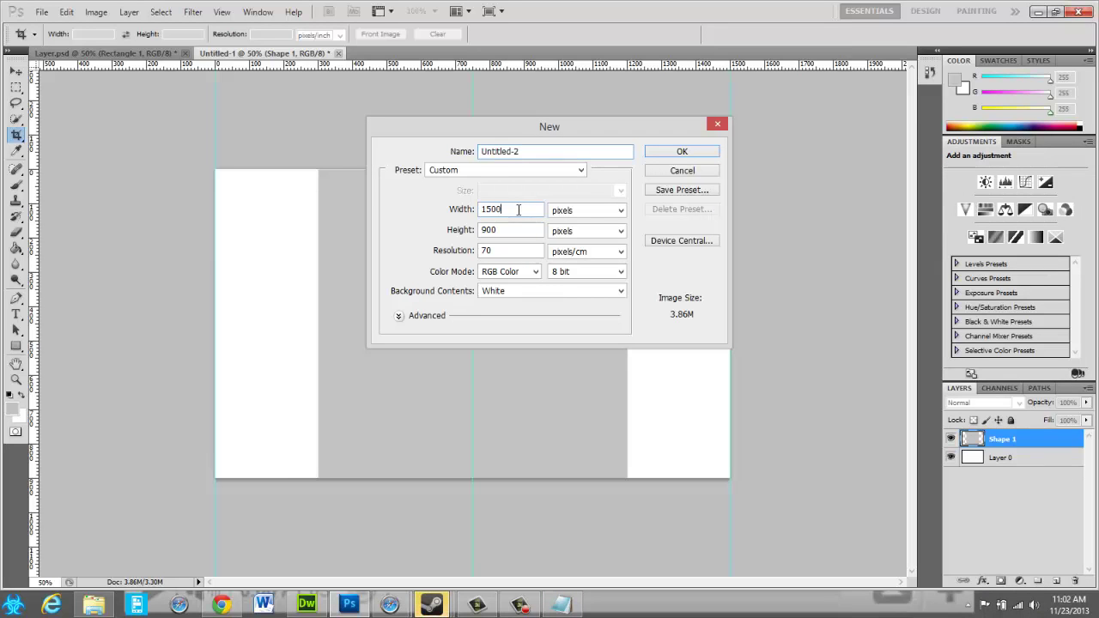
{"action": "key", "text": "BackSpace"}
{"action": "type", "text": "0"}
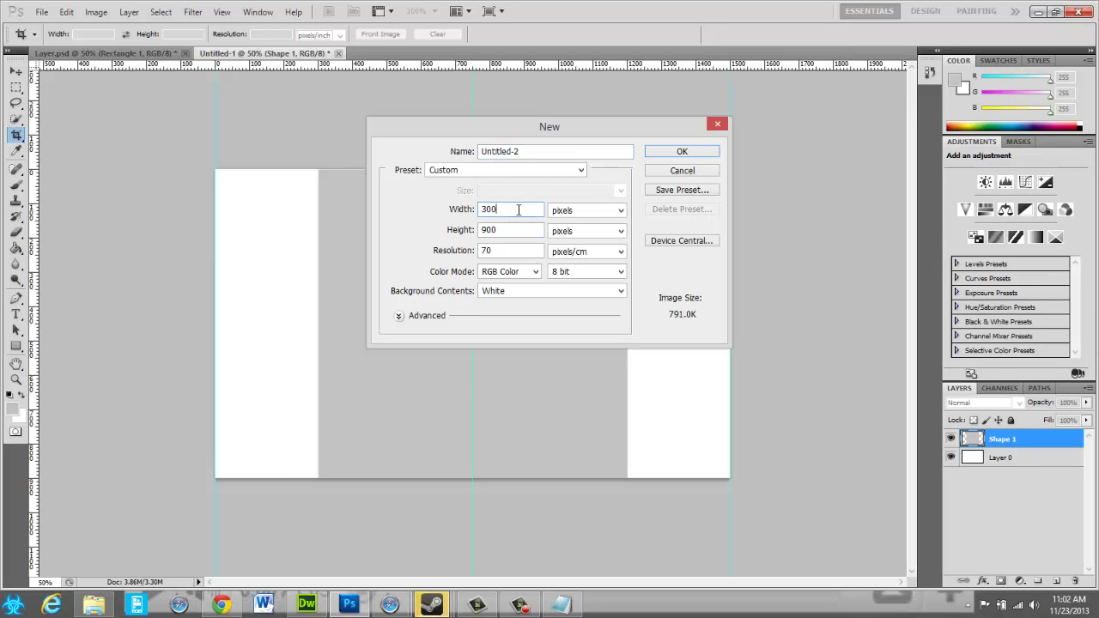
{"action": "key", "text": "Return"}
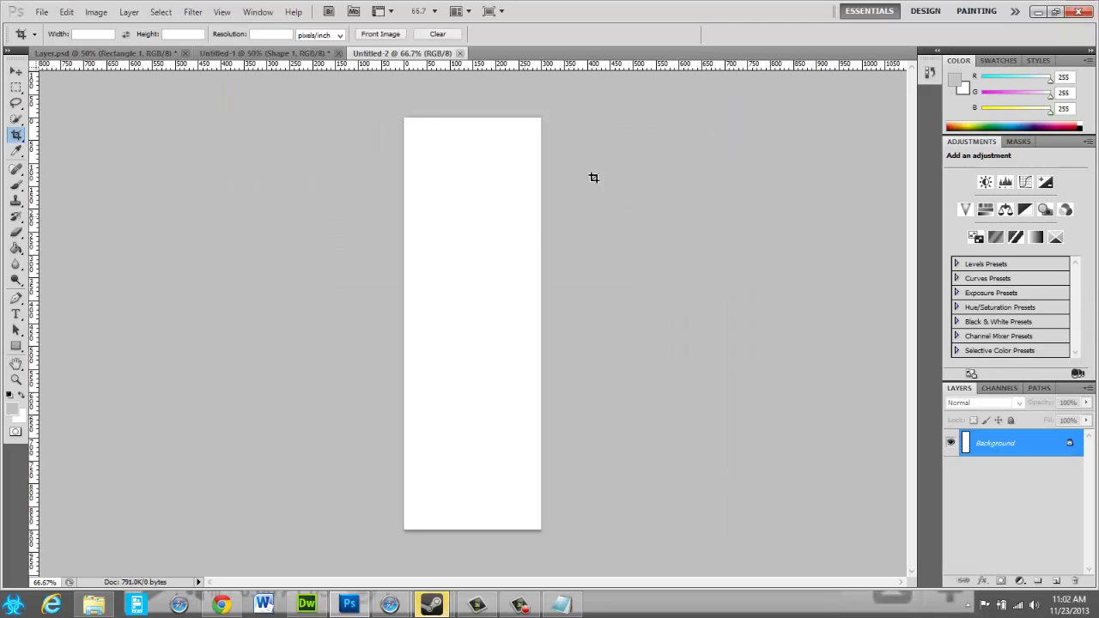
{"action": "left_click", "coordinate": [129, 11]}
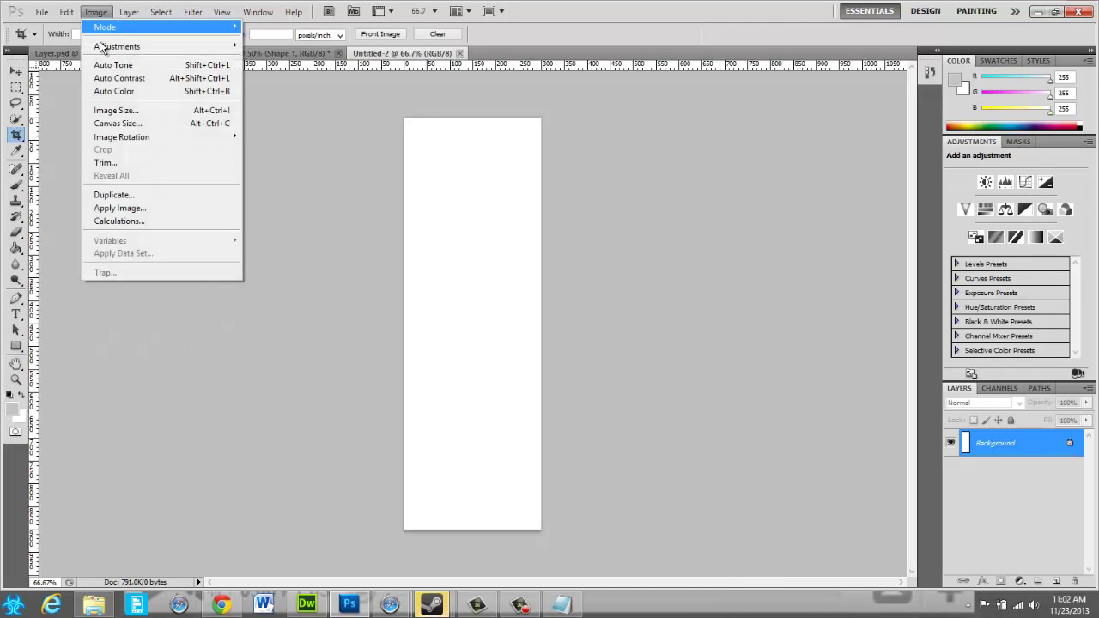
{"action": "left_click", "coordinate": [43, 12]}
- In File Explorer, go from Gatorade up to WebDev and open the Apple folder
{"action": "left_click", "coordinate": [96, 605]}
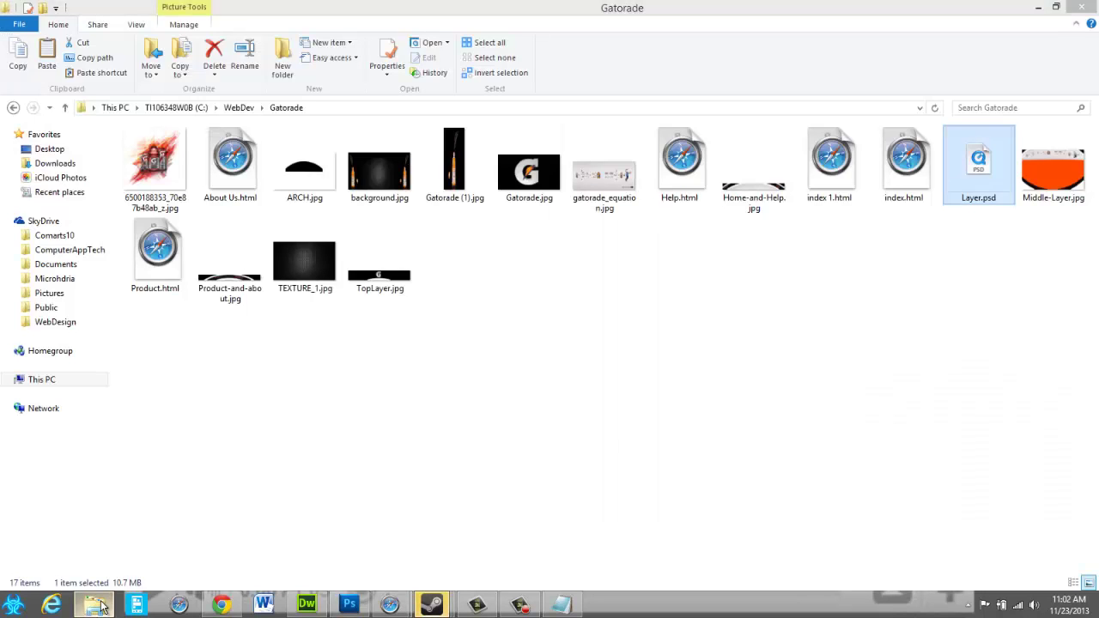
{"action": "left_click", "coordinate": [100, 606]}
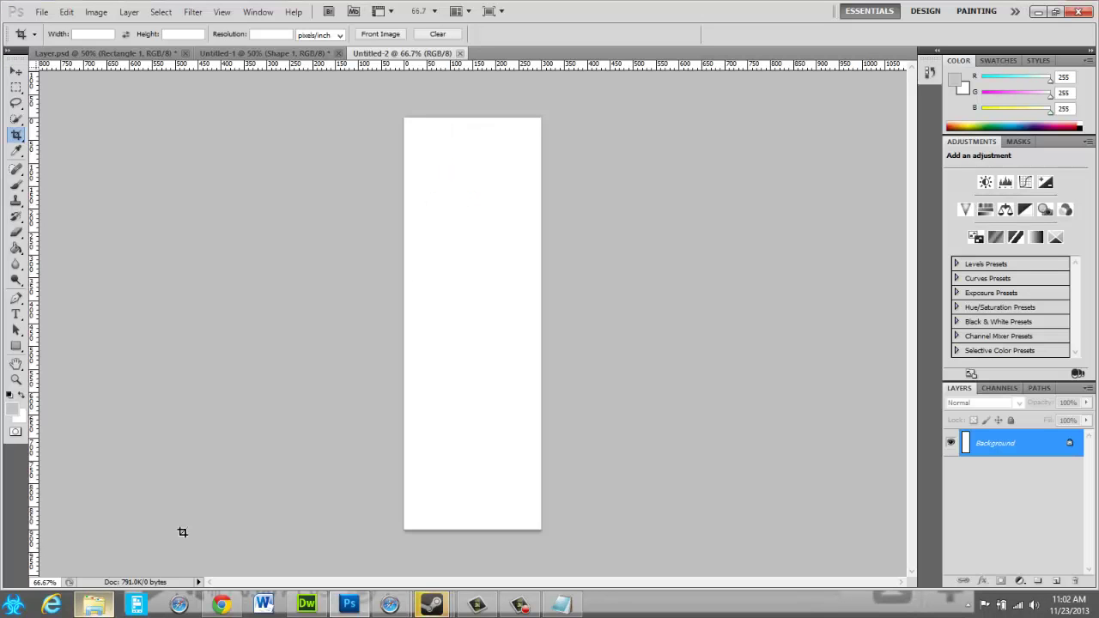
{"action": "left_click", "coordinate": [41, 12]}
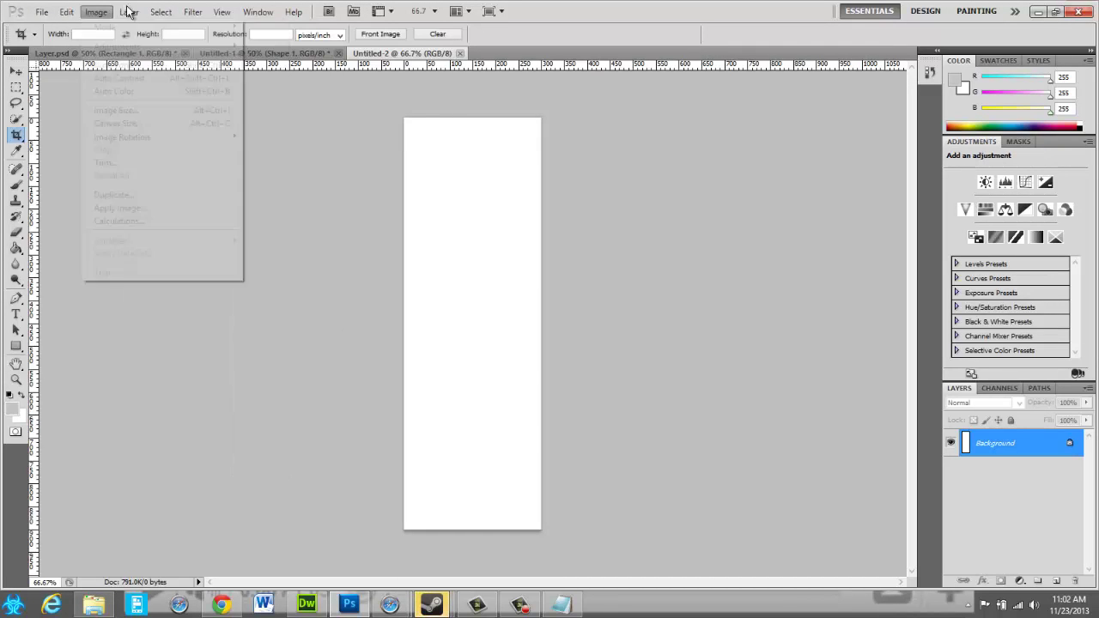
{"action": "key", "text": "Escape"}
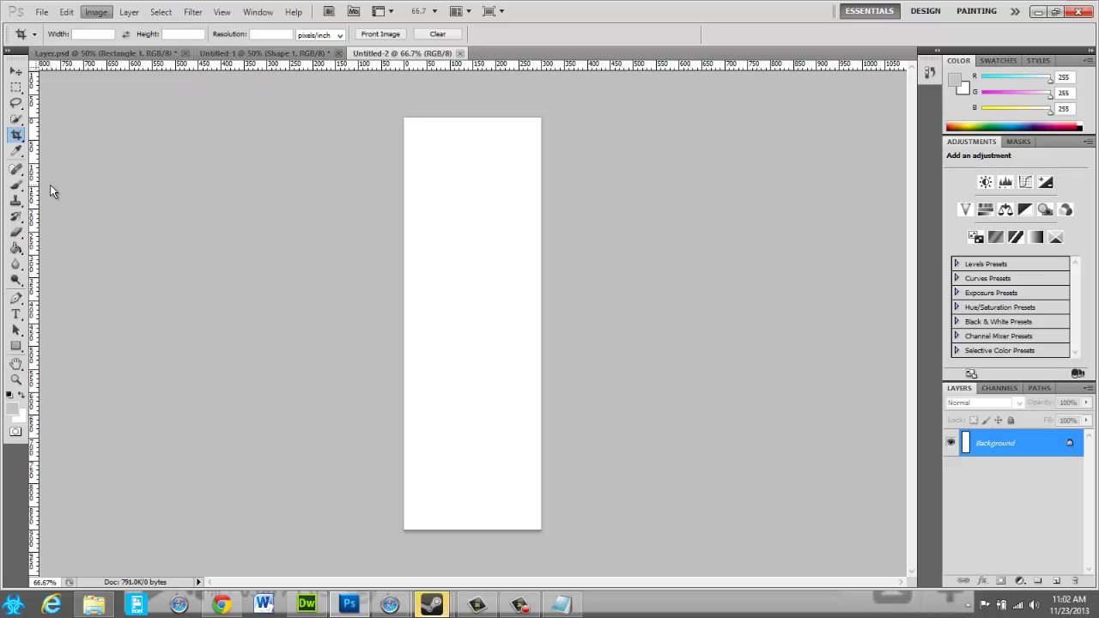
{"action": "left_click", "coordinate": [94, 605]}
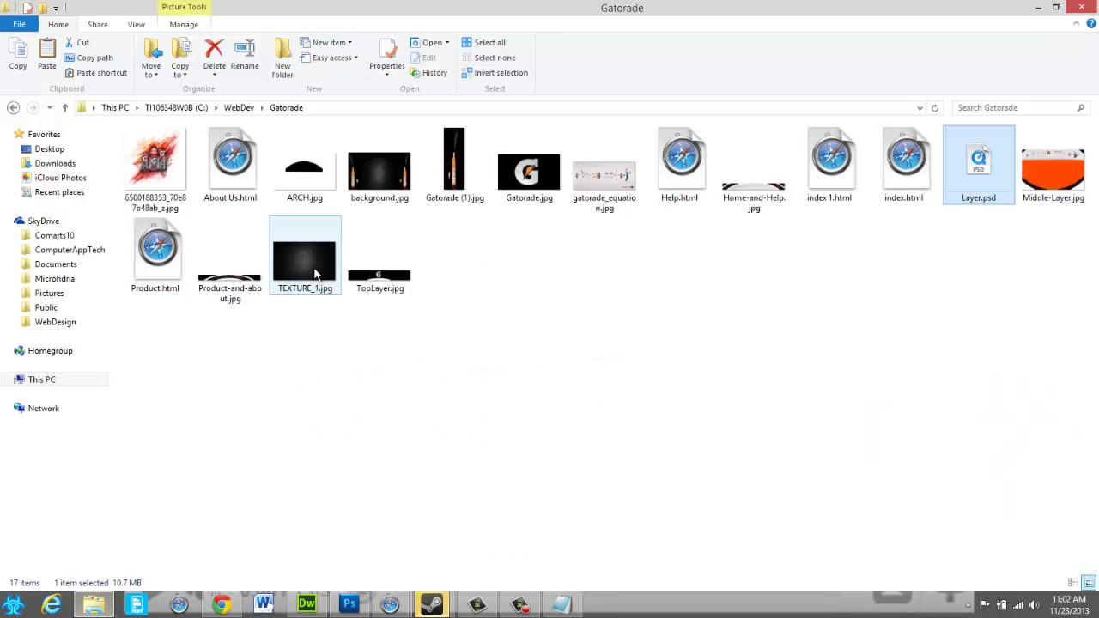
{"action": "left_click", "coordinate": [238, 107]}
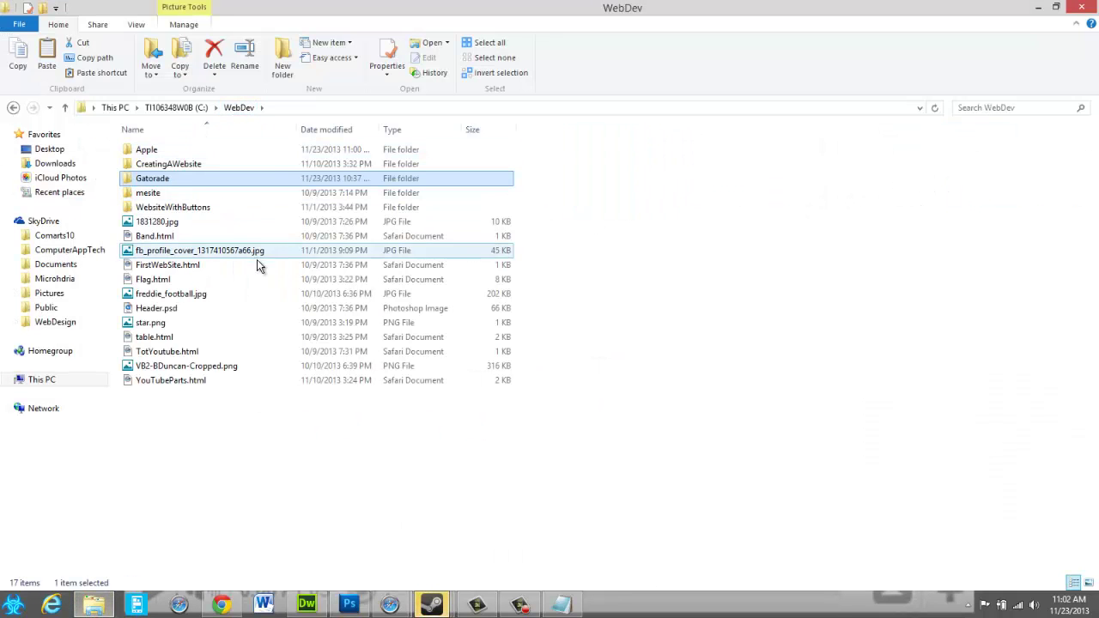
{"action": "double_click", "coordinate": [204, 149]}
- Drag the Apple wallpaper onto Untitled-2, cancel the placement, and close Untitled-2
{"action": "key", "text": "super+Down"}
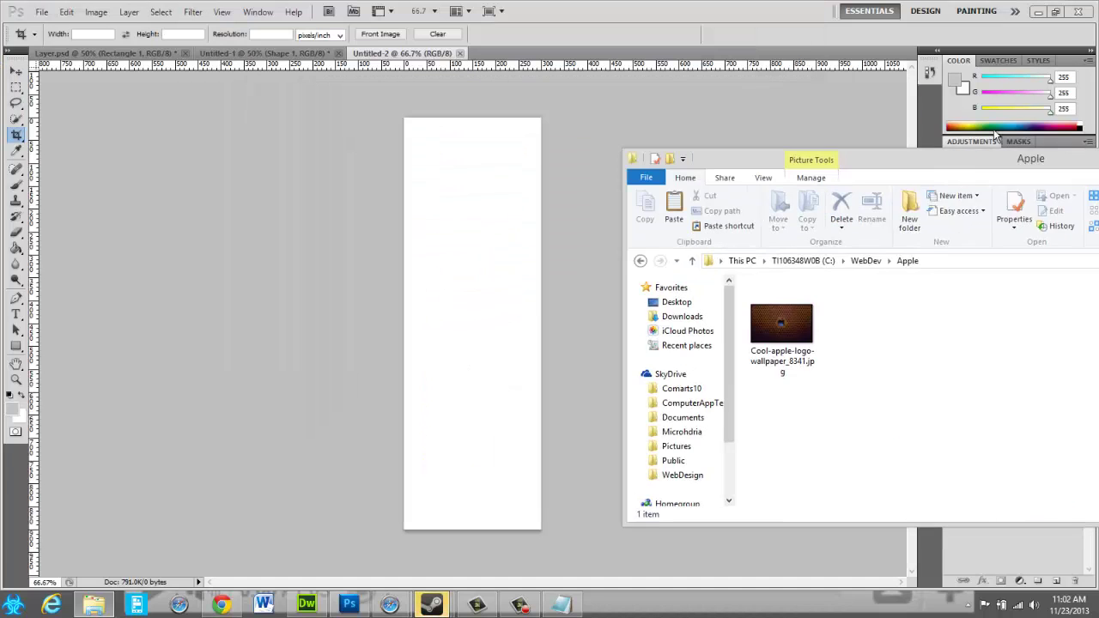
{"action": "left_click_drag", "start_coordinate": [743, 275], "coordinate": [500, 342]}
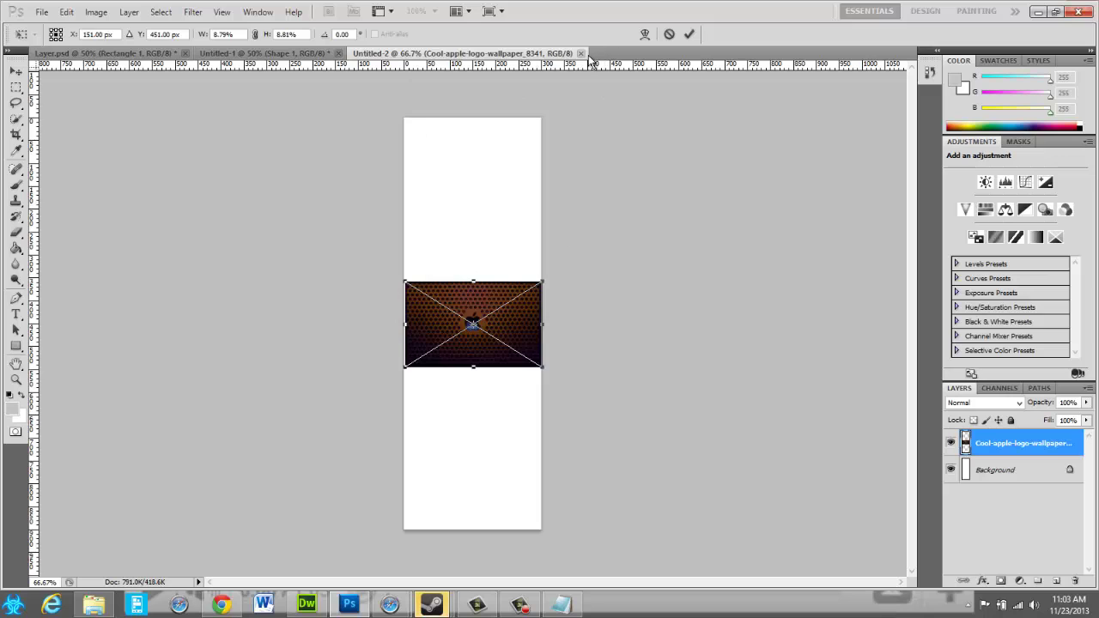
{"action": "left_click", "coordinate": [669, 36]}
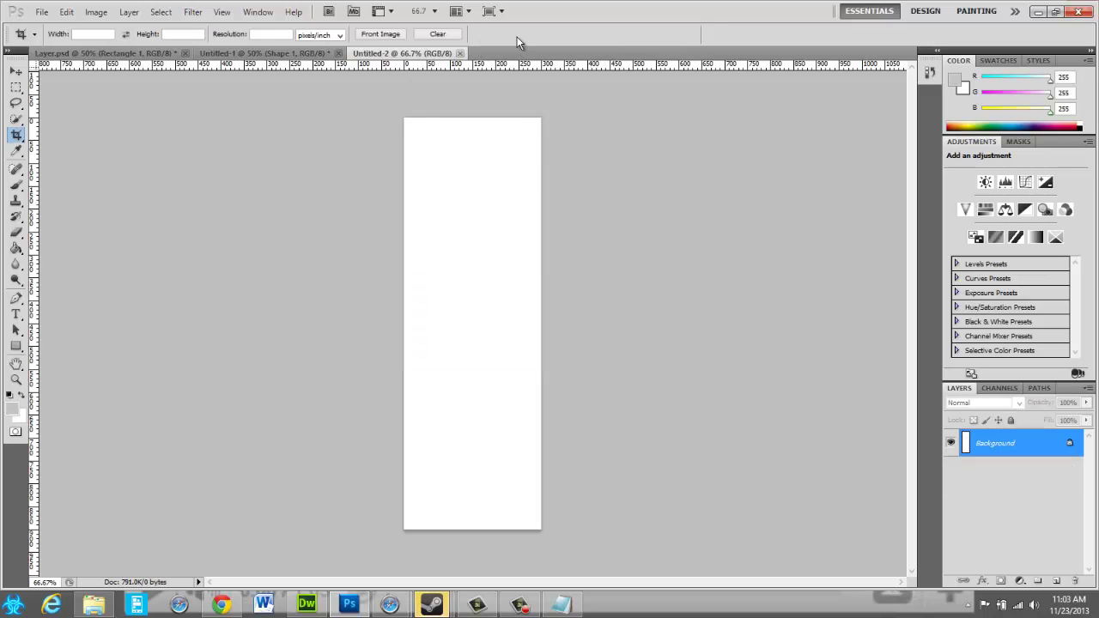
{"action": "left_click", "coordinate": [458, 53]}
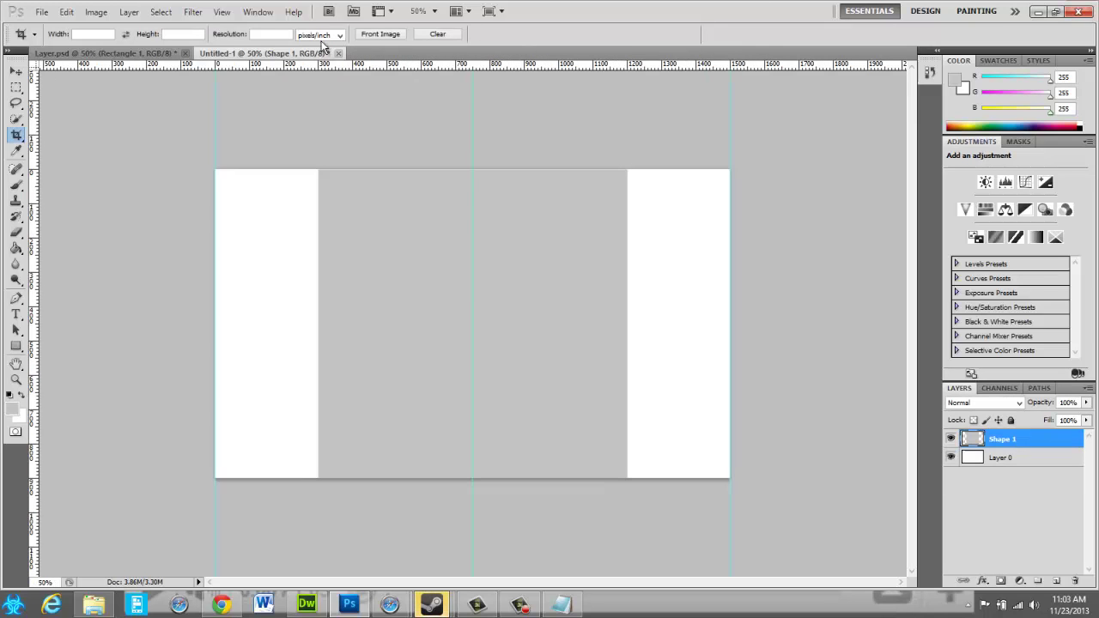
- Create a new blank document with width 1500 and height 900 pixels
{"action": "left_click", "coordinate": [42, 12]}
{"action": "left_click", "coordinate": [83, 29]}
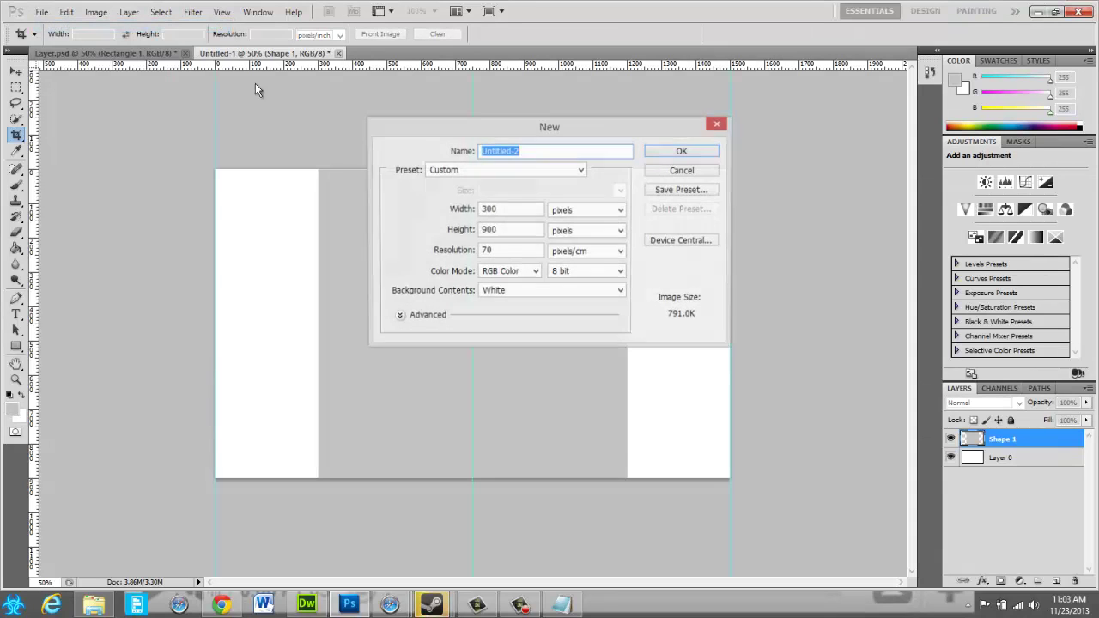
{"action": "left_click", "coordinate": [514, 210]}
{"action": "key", "text": "BackSpace"}
{"action": "type", "text": "15"}
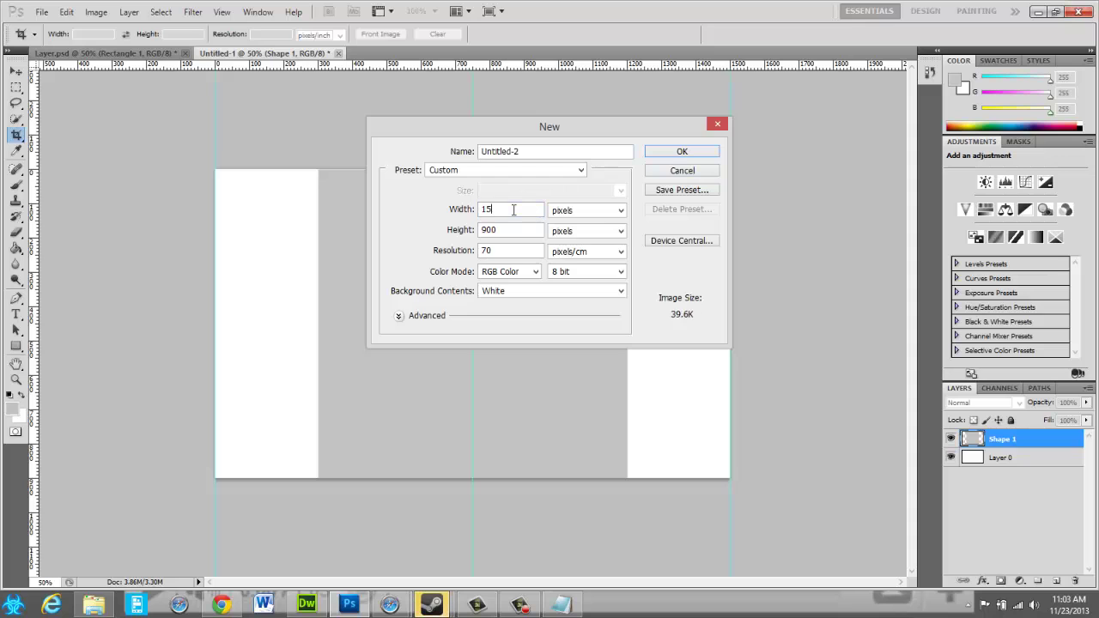
{"action": "type", "text": "00"}
{"action": "key", "text": "Return"}
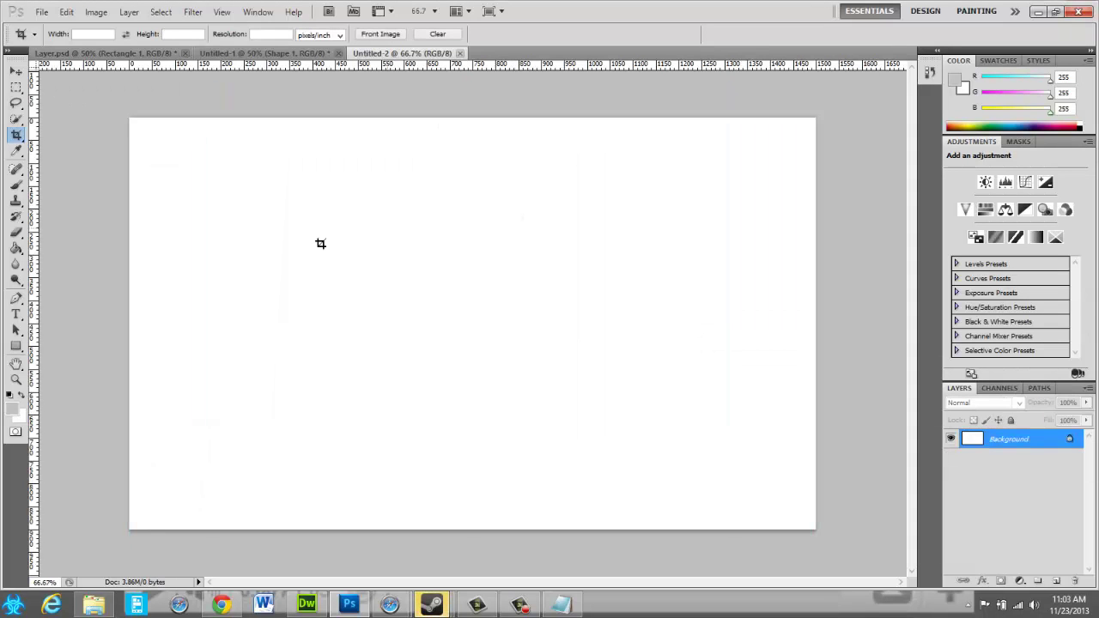
- Drag the Apple perforated-metal wallpaper from the folder into the new document and commit it
{"action": "left_click", "coordinate": [94, 604]}
{"action": "left_click_drag", "start_coordinate": [810, 296], "coordinate": [492, 301]}
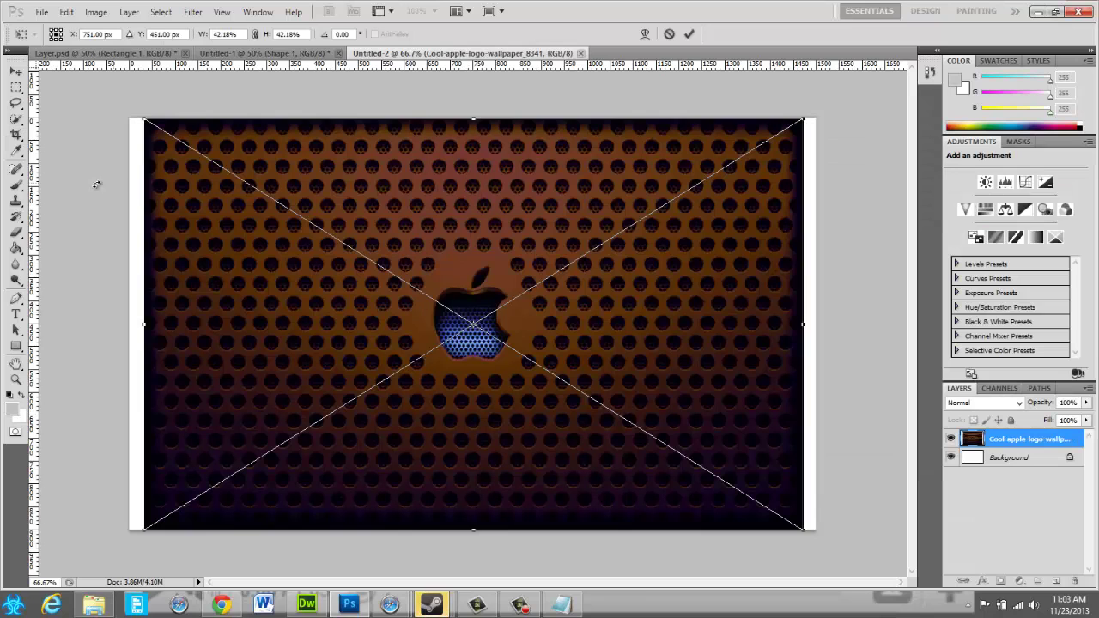
{"action": "left_click", "coordinate": [96, 12]}
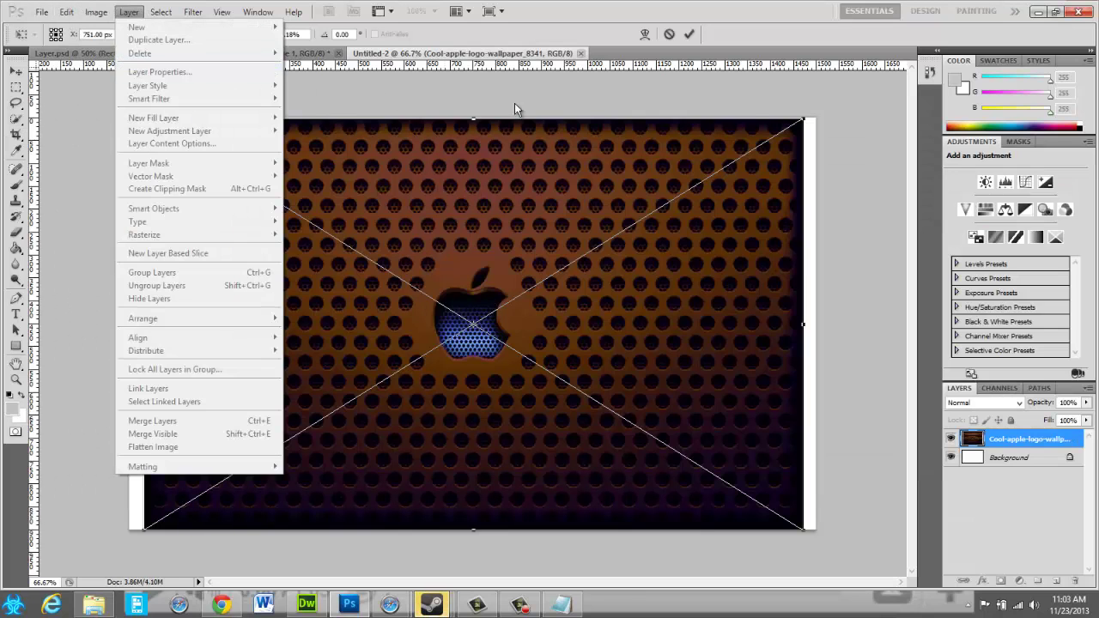
{"action": "left_click", "coordinate": [696, 31]}
{"action": "left_click", "coordinate": [688, 34]}
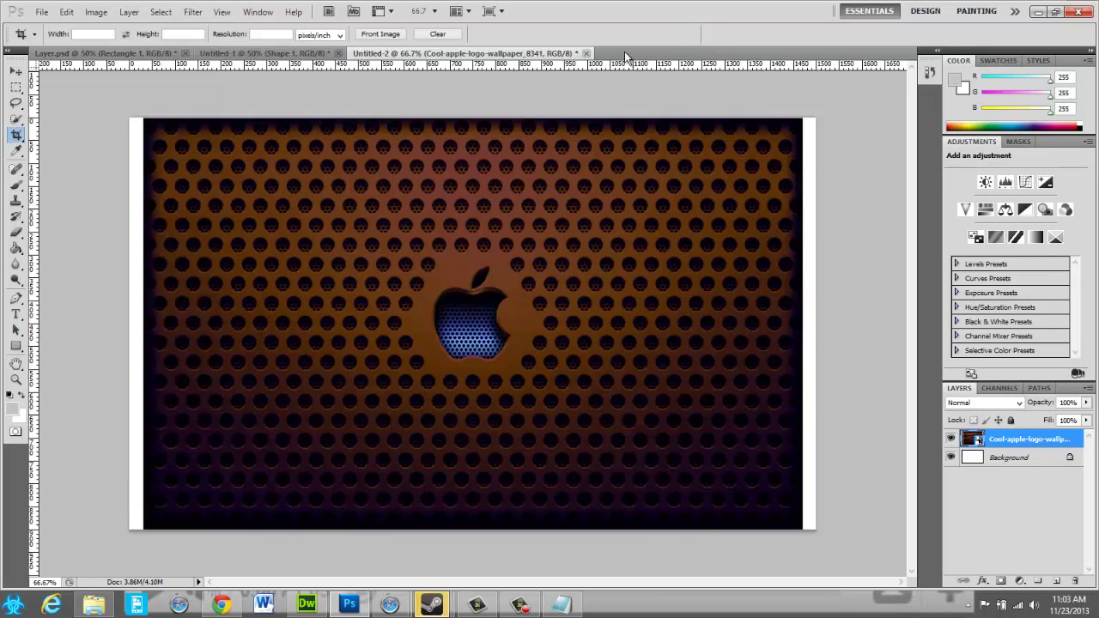
- Apply an Image Size change of 240, then check the noted 300 × 900 target size
{"action": "left_click", "coordinate": [100, 12]}
{"action": "left_click", "coordinate": [126, 109]}
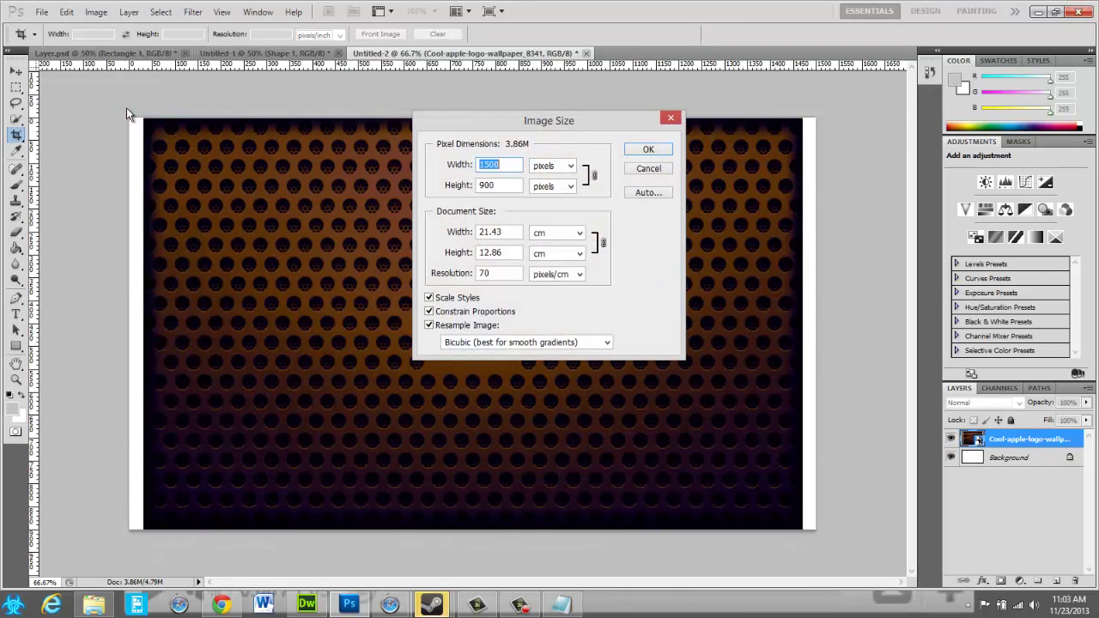
{"action": "type", "text": "240"}
{"action": "key", "text": "Return"}
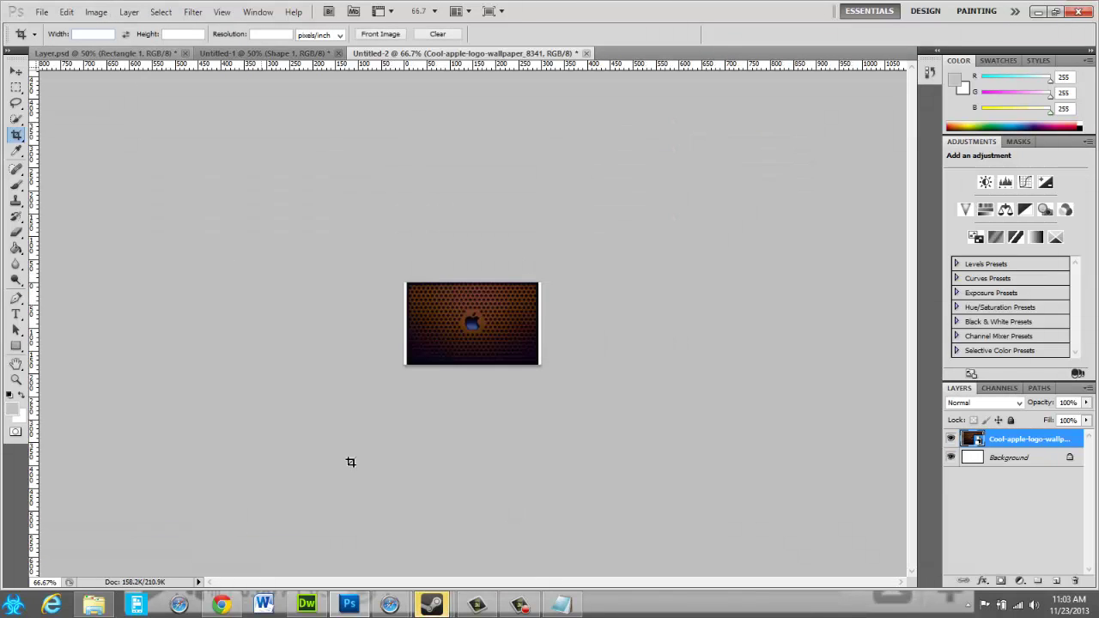
{"action": "left_click", "coordinate": [560, 604]}
{"action": "left_click", "coordinate": [565, 606]}
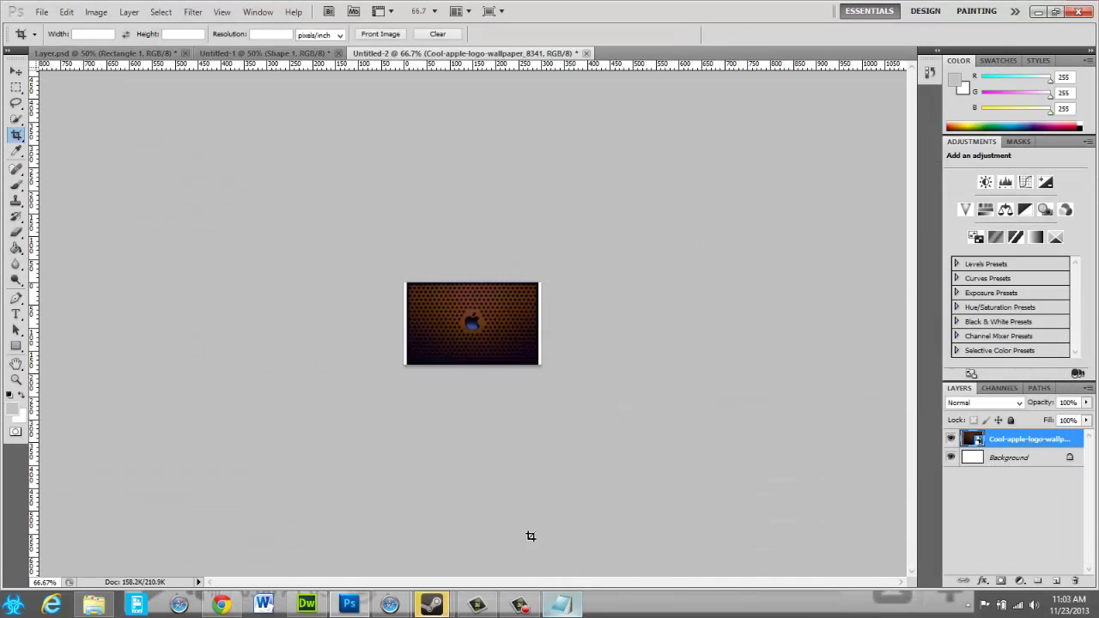
- Resize the image through Image Size back to 1500 × 900 pixels
{"action": "left_click", "coordinate": [95, 12]}
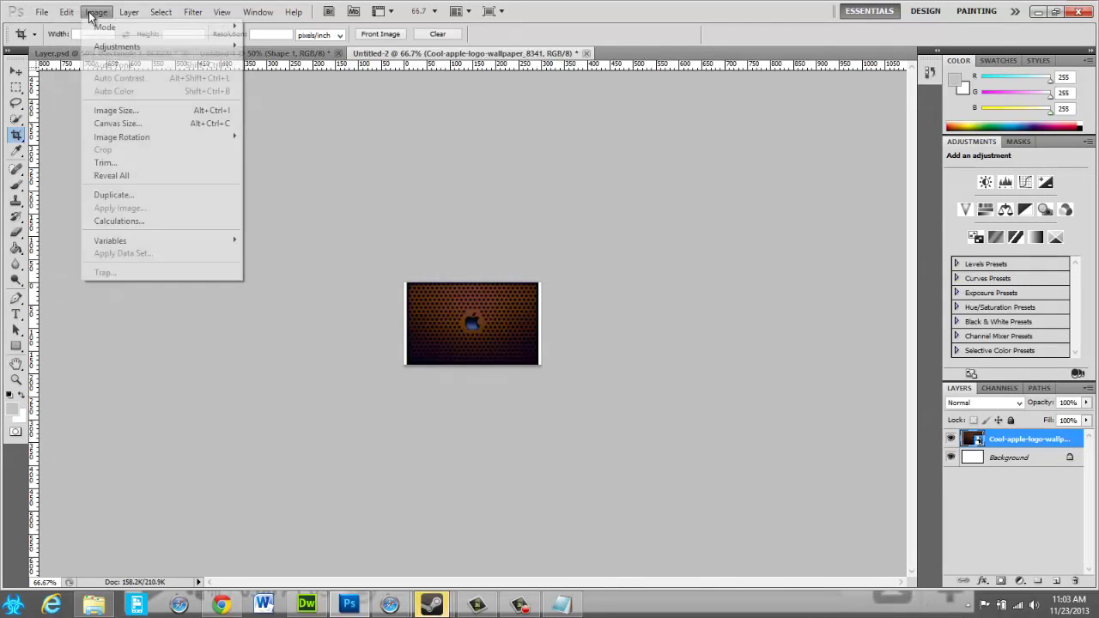
{"action": "left_click", "coordinate": [134, 112]}
{"action": "double_click", "coordinate": [517, 184]}
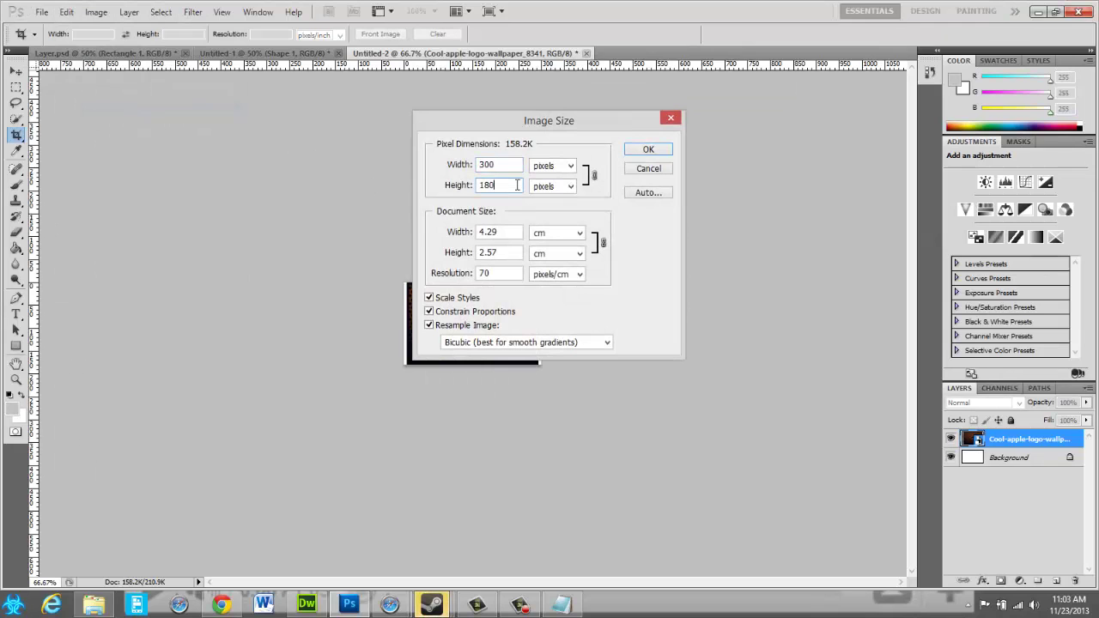
{"action": "type", "text": "1"}
{"action": "key", "text": "BackSpace"}
{"action": "type", "text": "900"}
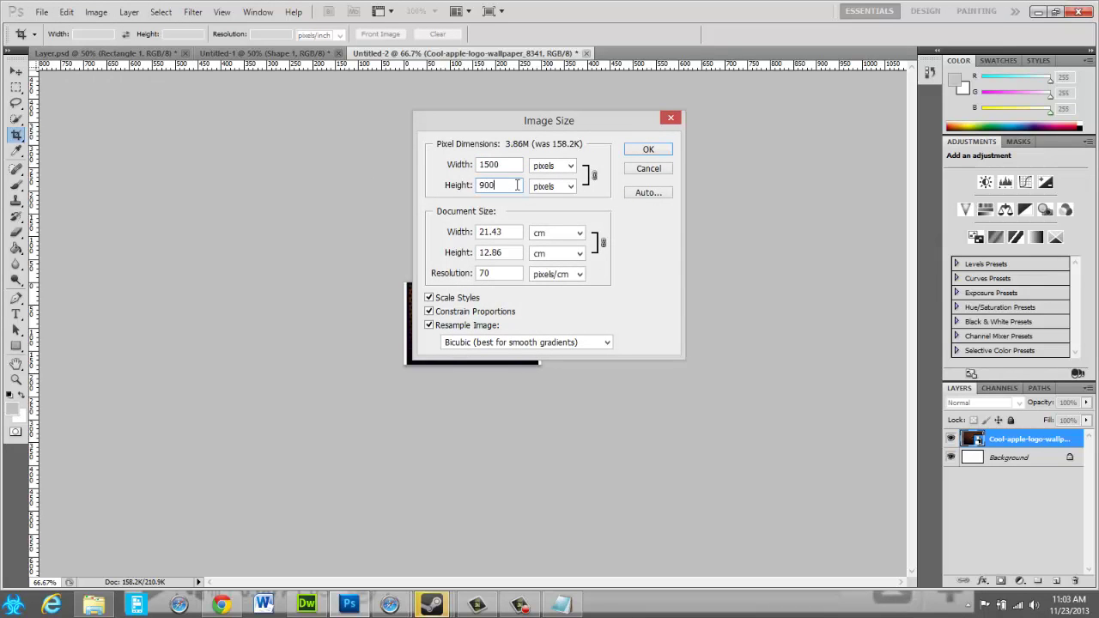
{"action": "key", "text": "Return"}
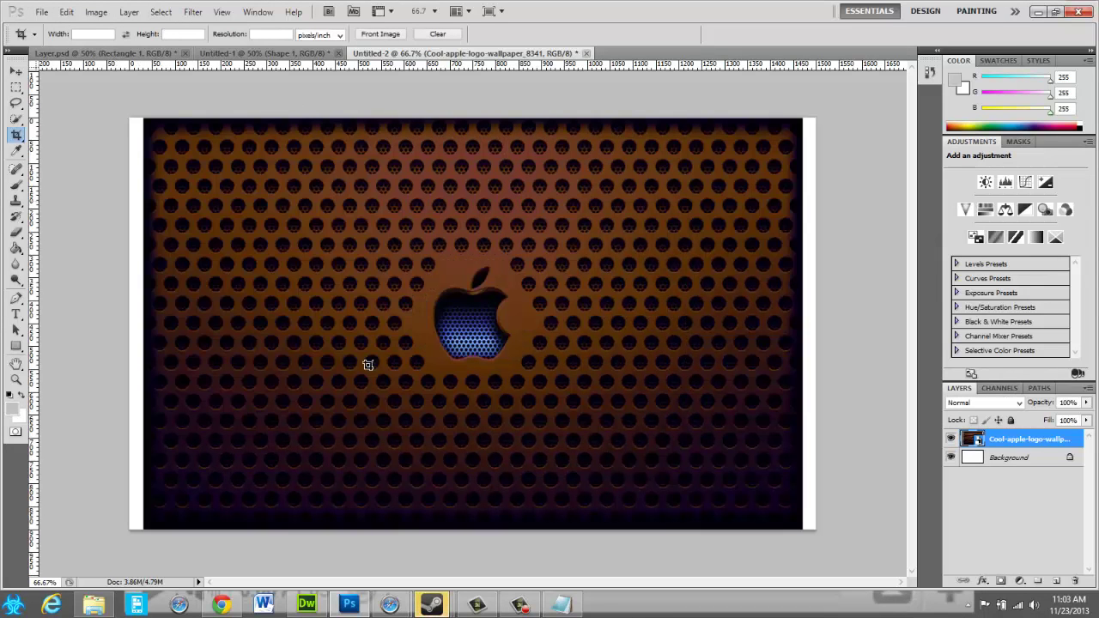
- Resize the image to 300 × 900 pixels with Constrain Proportions turned off
{"action": "left_click", "coordinate": [96, 12]}
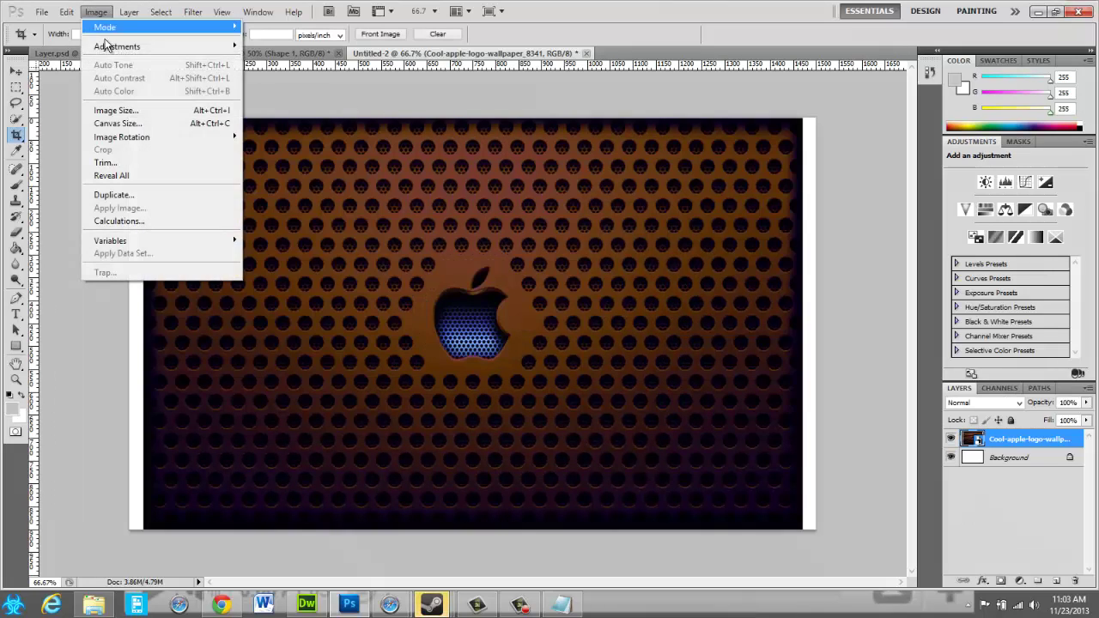
{"action": "left_click", "coordinate": [115, 110]}
{"action": "left_click", "coordinate": [429, 311]}
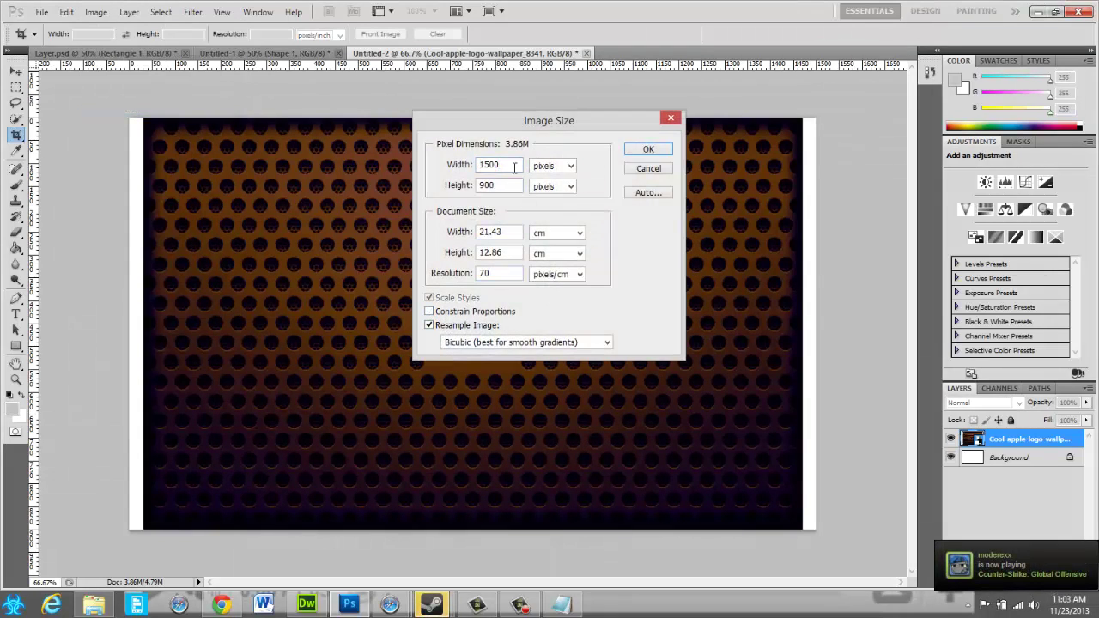
{"action": "key", "text": "BackSpace"}
{"action": "key", "text": "BackSpace"}
{"action": "key", "text": "BackSpace"}
{"action": "key", "text": "BackSpace"}
{"action": "type", "text": "300"}
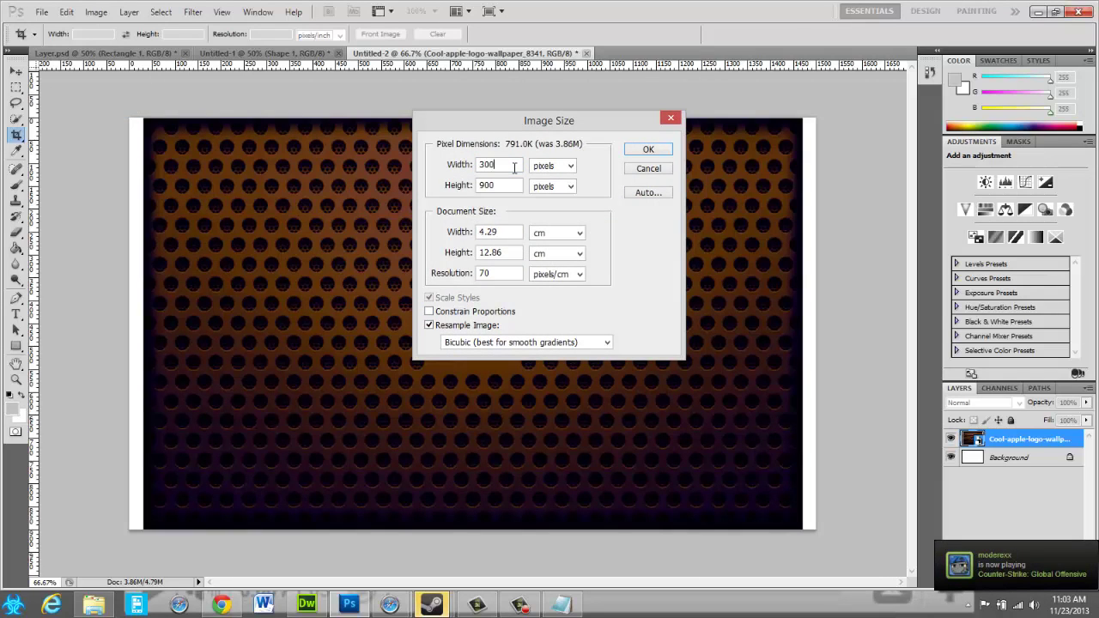
{"action": "key", "text": "Return"}
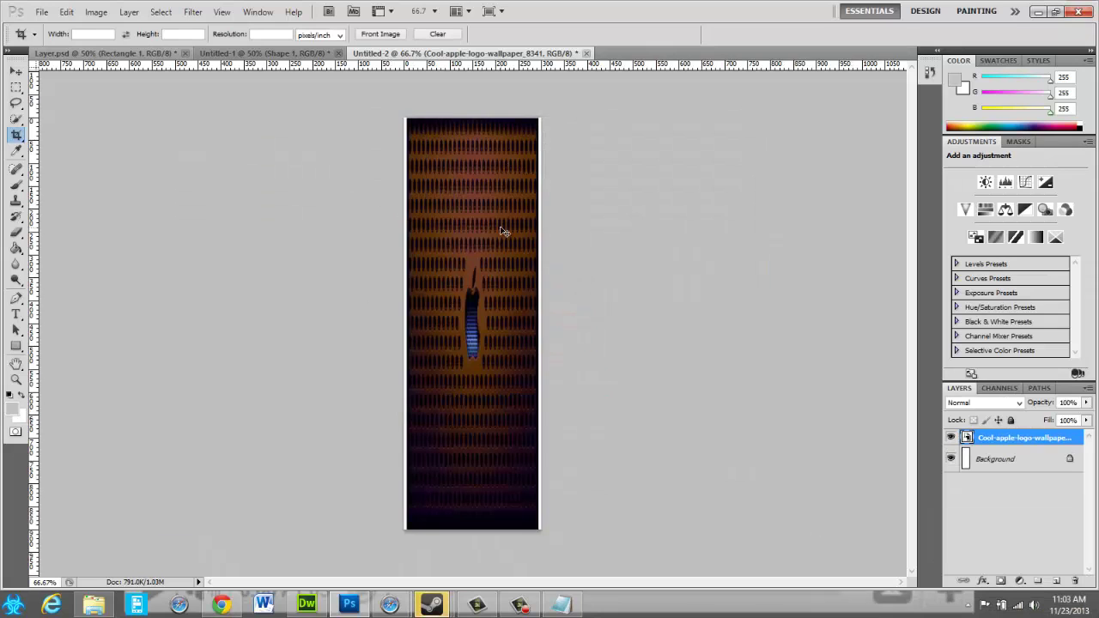
{"action": "key", "text": "ctrl+t"}
- Free-transform the wallpaper layer wider on both sides so it overflows the strip
{"action": "mouse_move", "coordinate": [405, 324]}
{"action": "left_mouse_down"}
{"action": "mouse_move", "coordinate": [97, 324]}
{"action": "mouse_move", "coordinate": [134, 324]}
{"action": "left_mouse_up"}
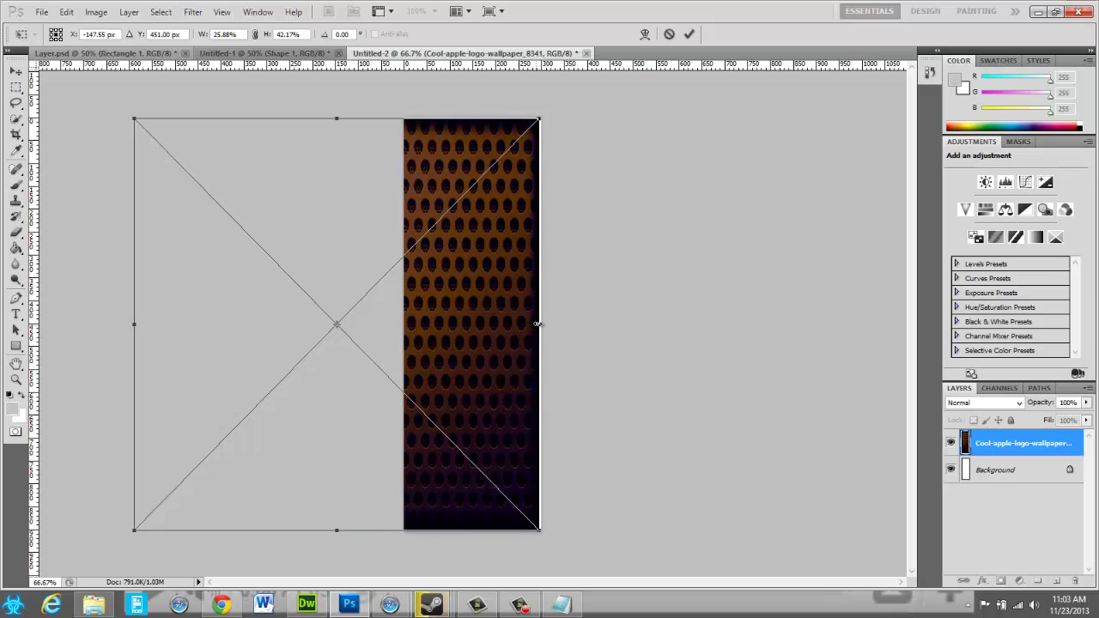
{"action": "left_click_drag", "start_coordinate": [539, 323], "coordinate": [574, 324]}
{"action": "mouse_move", "coordinate": [648, 319]}
{"action": "left_mouse_down"}
{"action": "mouse_move", "coordinate": [831, 323]}
{"action": "mouse_move", "coordinate": [820, 300]}
{"action": "left_mouse_up"}
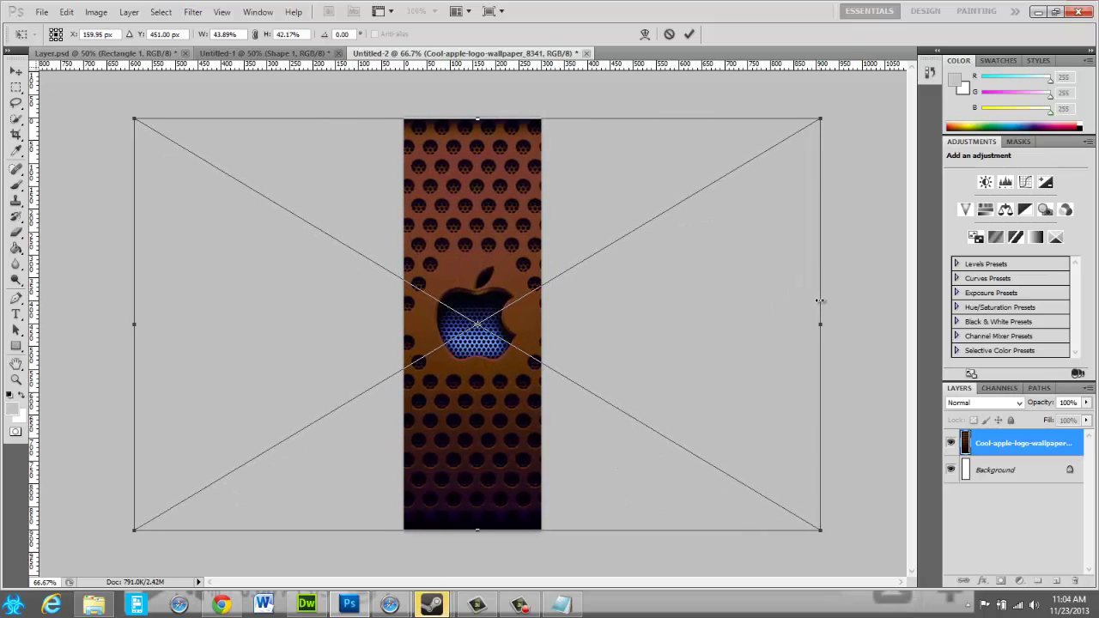
{"action": "left_click", "coordinate": [688, 34]}
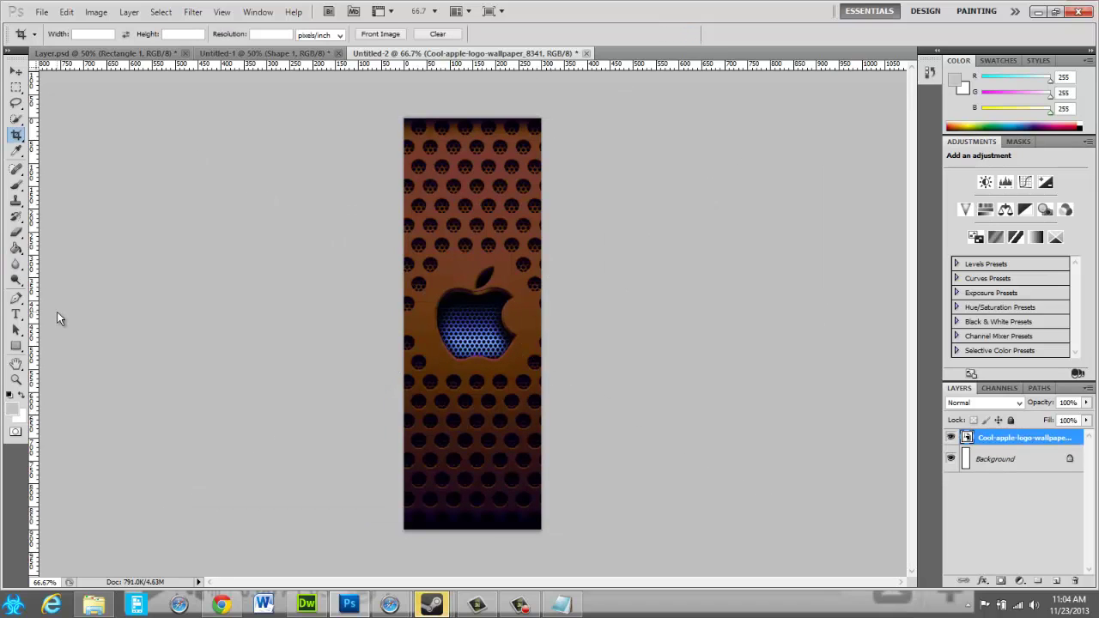
- Transform again and nudge the wallpaper left so the apple logo is centred
{"action": "key", "text": "ctrl+t"}
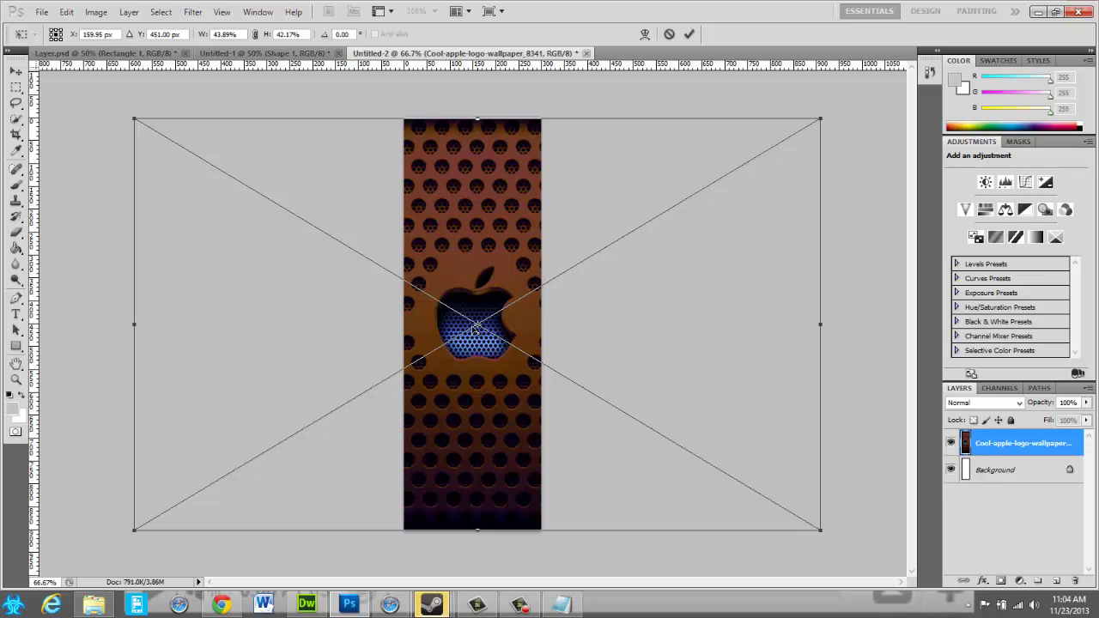
{"action": "left_click_drag", "start_coordinate": [463, 327], "coordinate": [456, 324]}
{"action": "left_click_drag", "start_coordinate": [490, 243], "coordinate": [485, 240]}
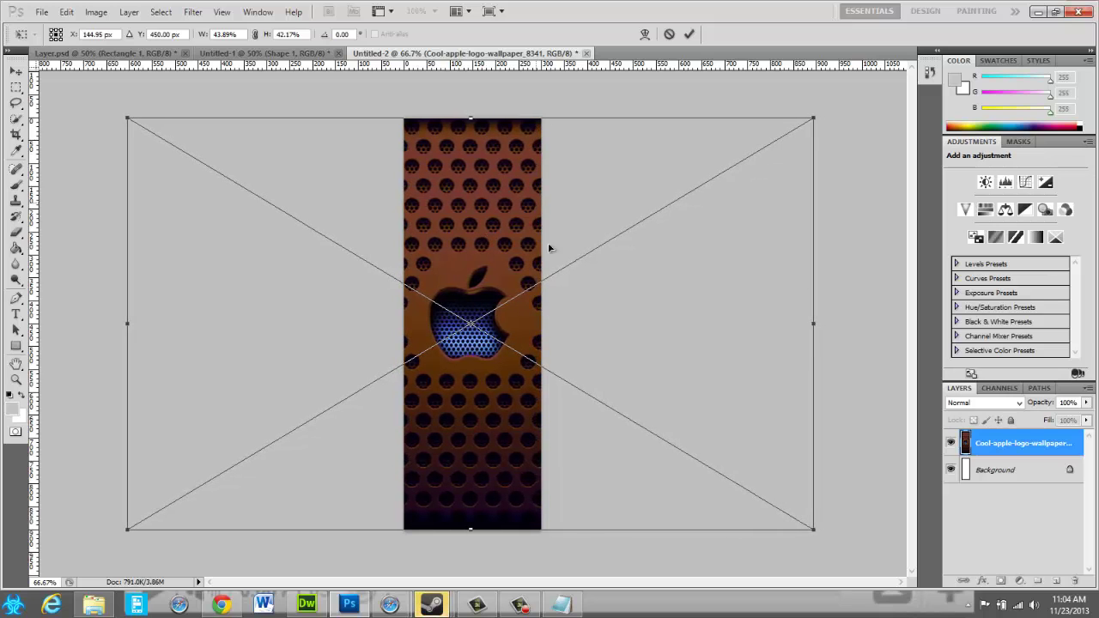
{"action": "left_click", "coordinate": [687, 34]}
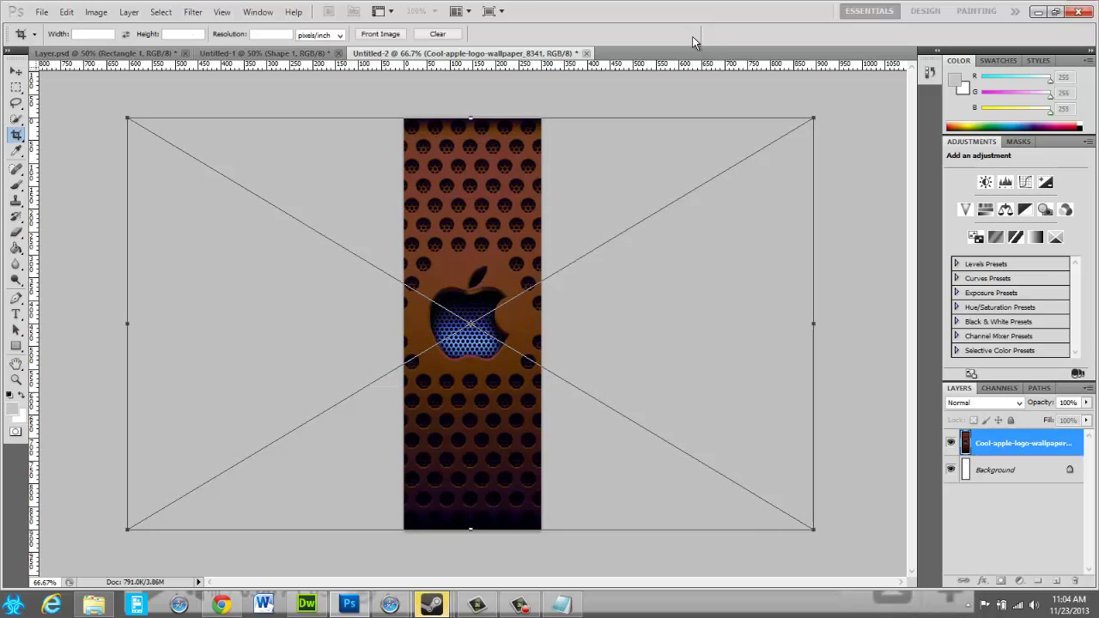
- Try Save for Web, cancel the first save, and check the Apple folder window
{"action": "left_click", "coordinate": [41, 12]}
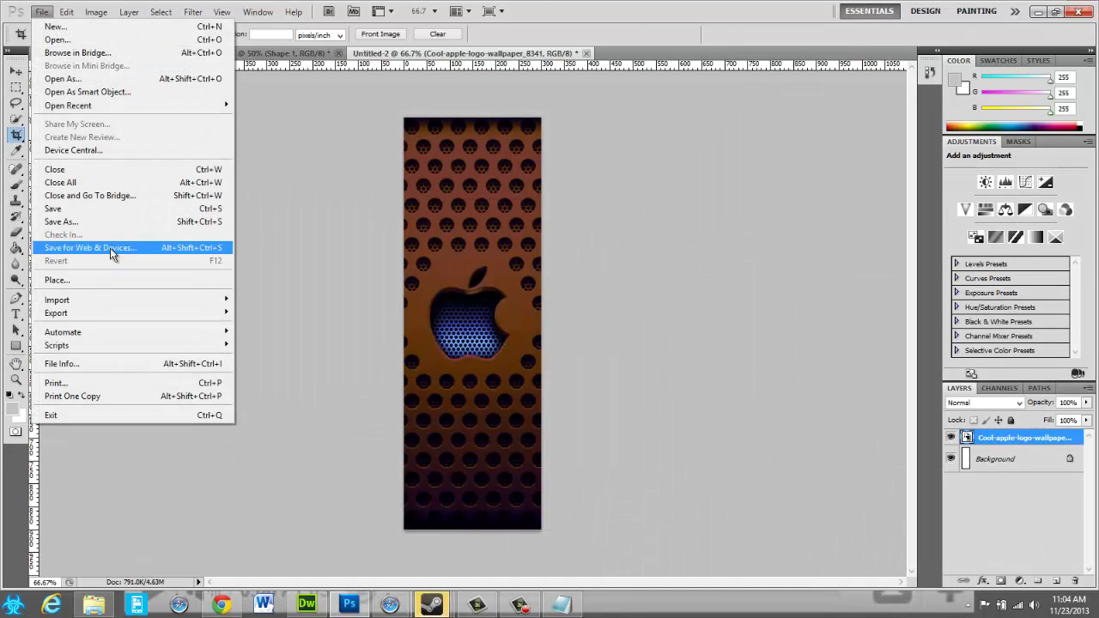
{"action": "left_click", "coordinate": [110, 247]}
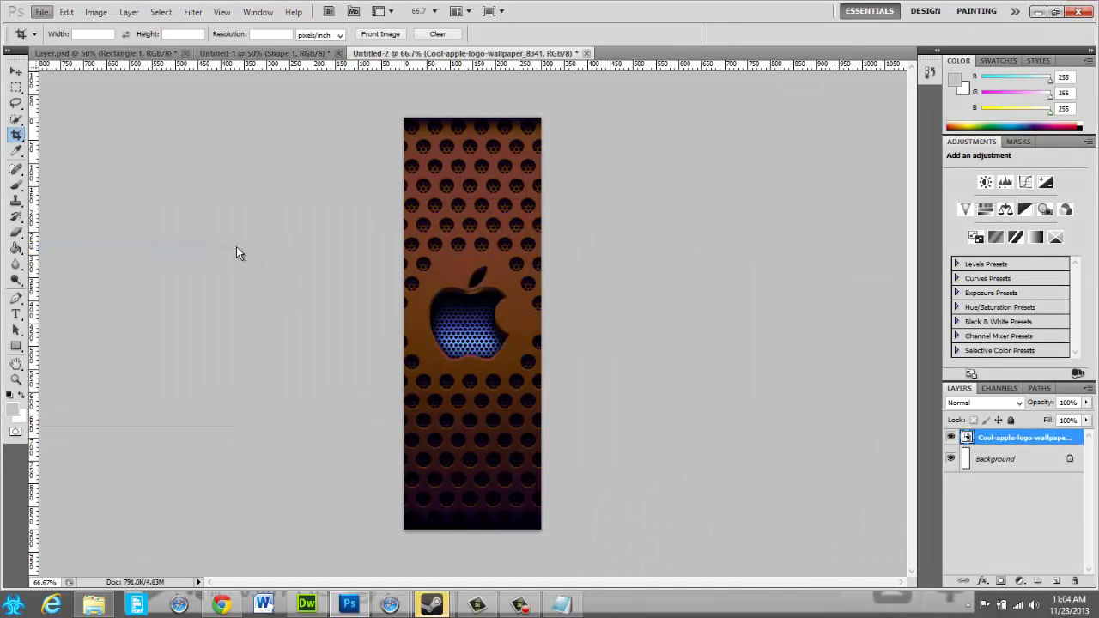
{"action": "scroll", "coordinate": [470, 255], "scroll_direction": "down", "scroll_amount": 5}
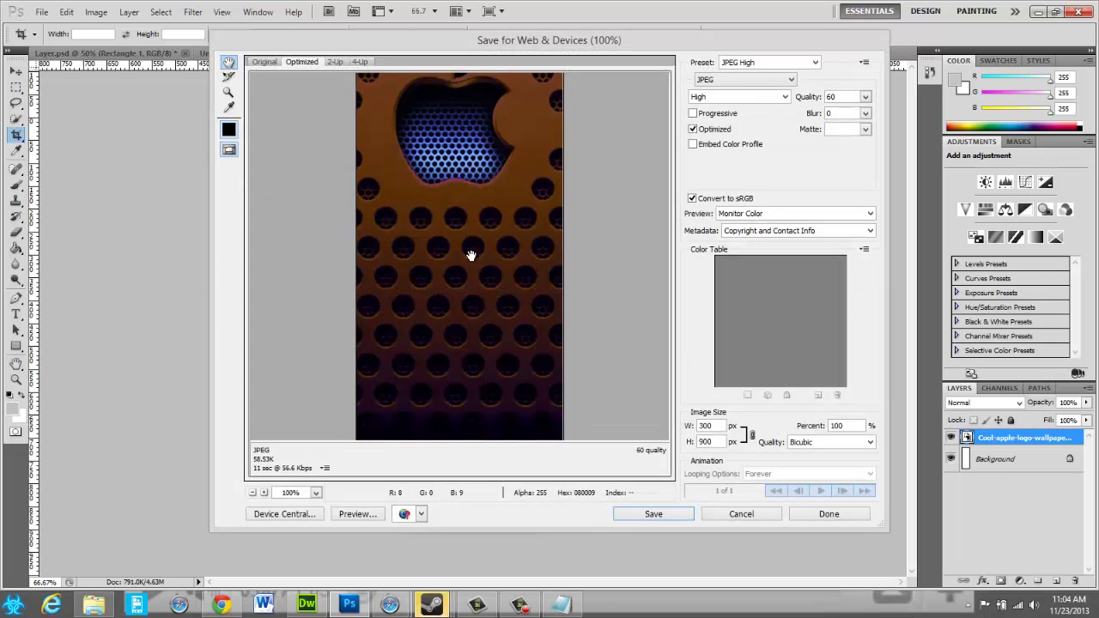
{"action": "scroll", "coordinate": [470, 255], "scroll_direction": "up", "scroll_amount": 5}
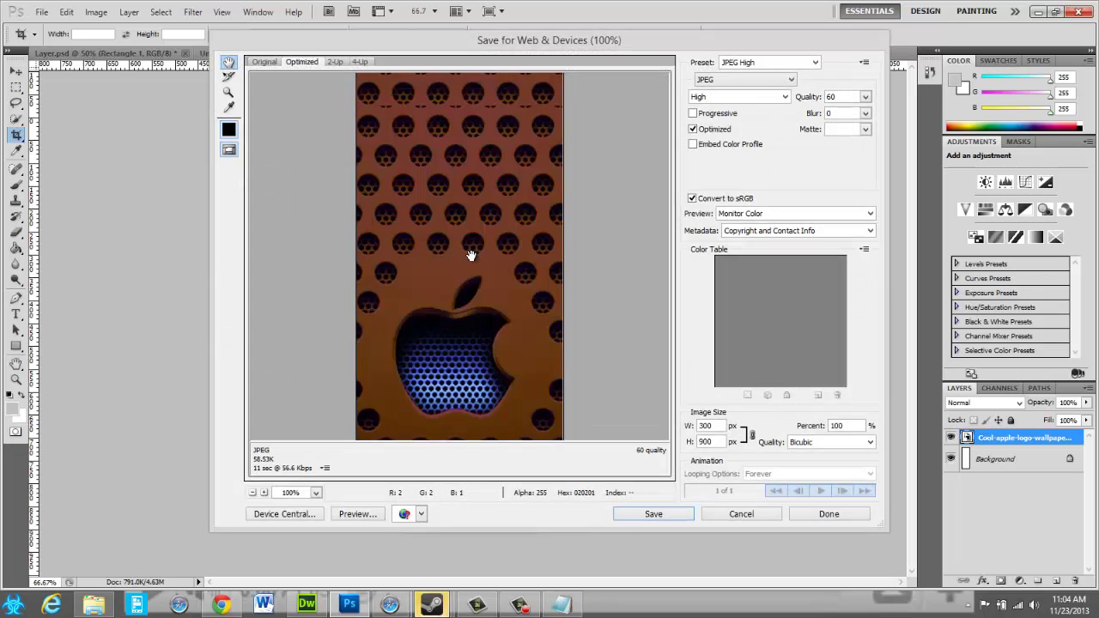
{"action": "left_click", "coordinate": [631, 513]}
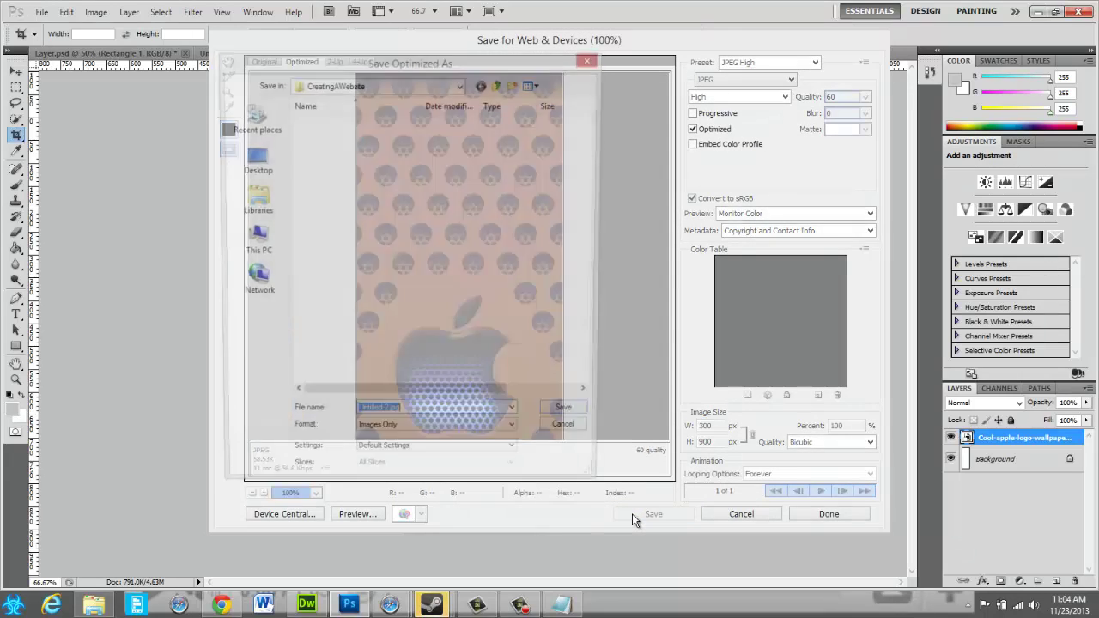
{"action": "left_click", "coordinate": [584, 420]}
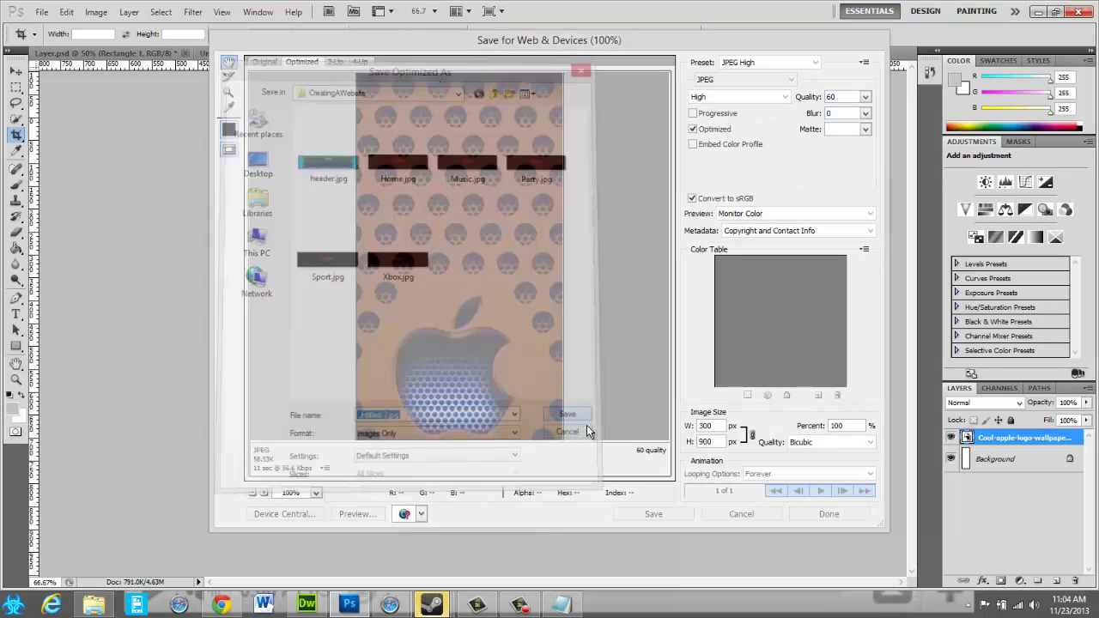
{"action": "left_click", "coordinate": [114, 592]}
{"action": "mouse_move", "coordinate": [721, 360]}
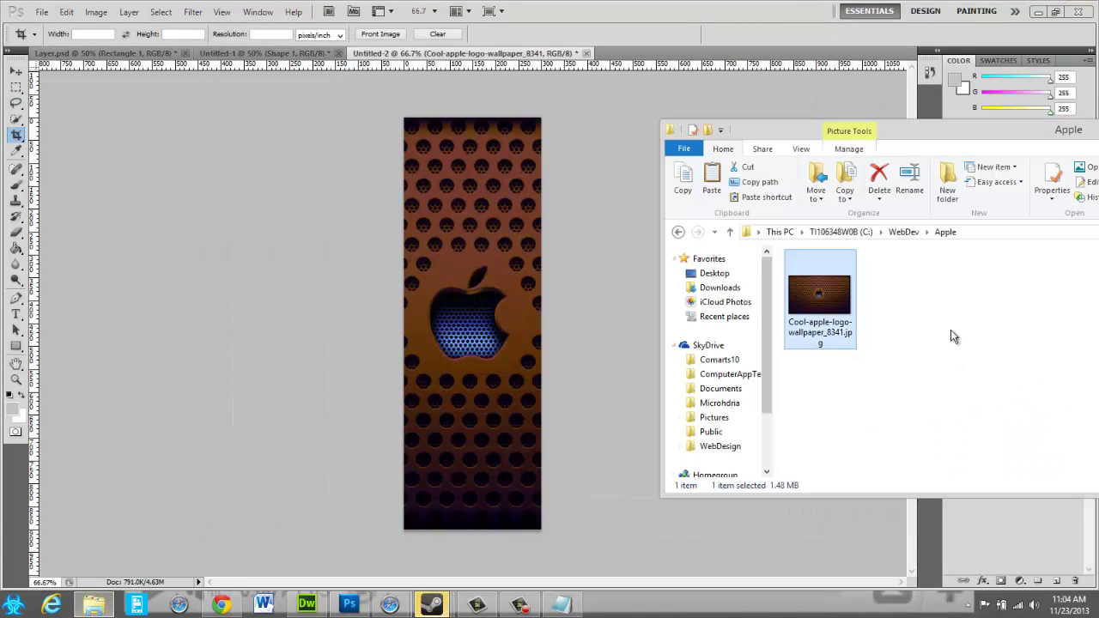
{"action": "left_click", "coordinate": [954, 312]}
{"action": "left_click", "coordinate": [677, 233]}
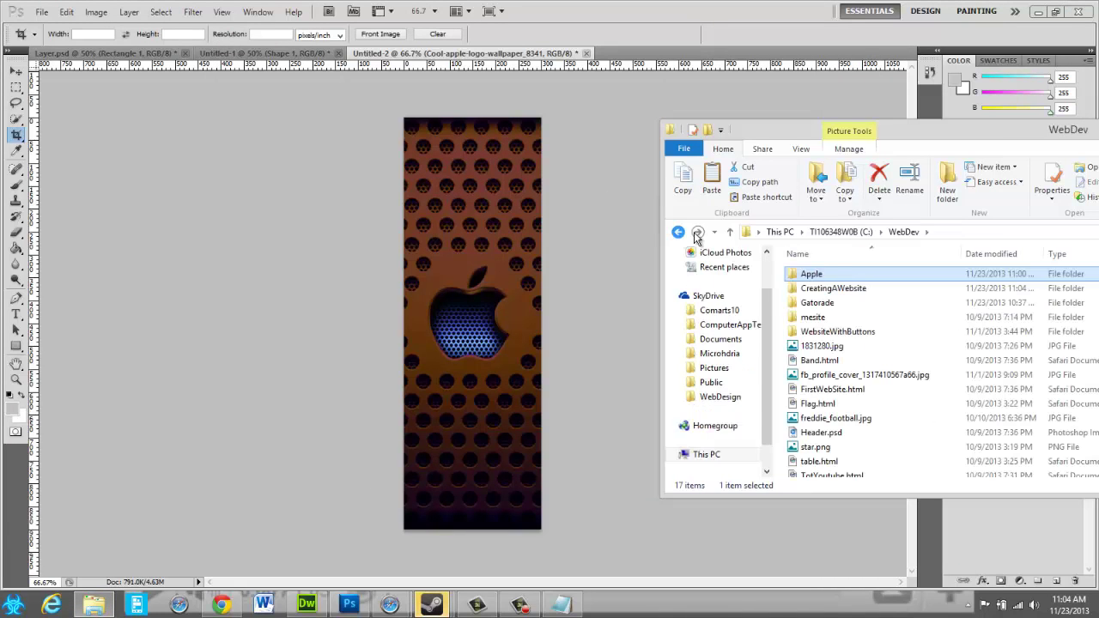
{"action": "left_click", "coordinate": [697, 231]}
- Reopen Save for Web & Devices and set JPEG output to Very High quality
{"action": "left_click", "coordinate": [40, 12]}
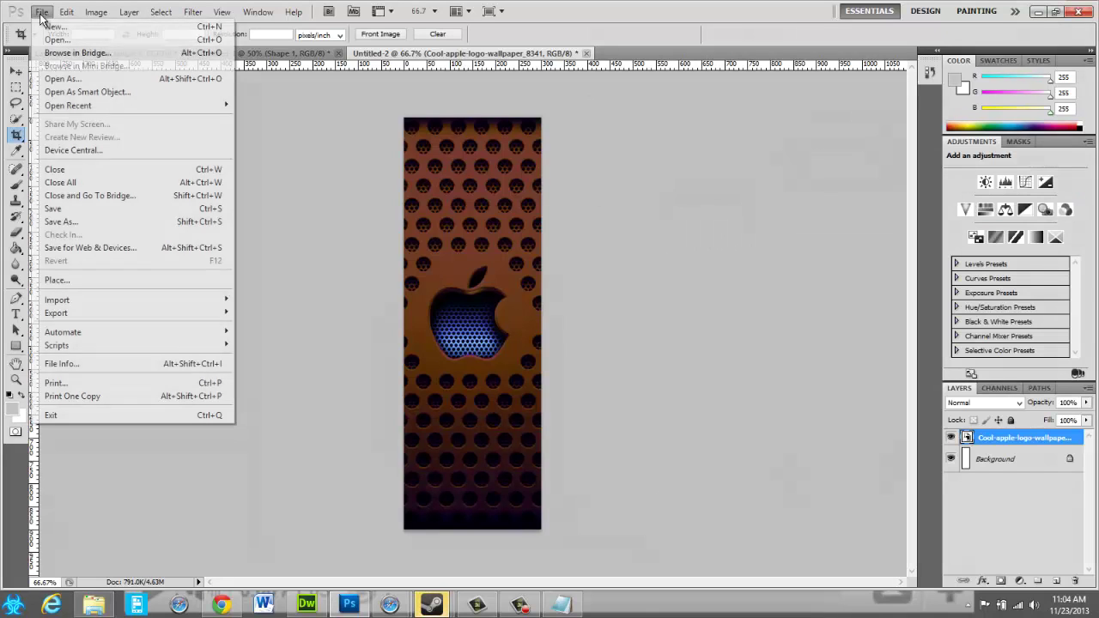
{"action": "left_click", "coordinate": [98, 247]}
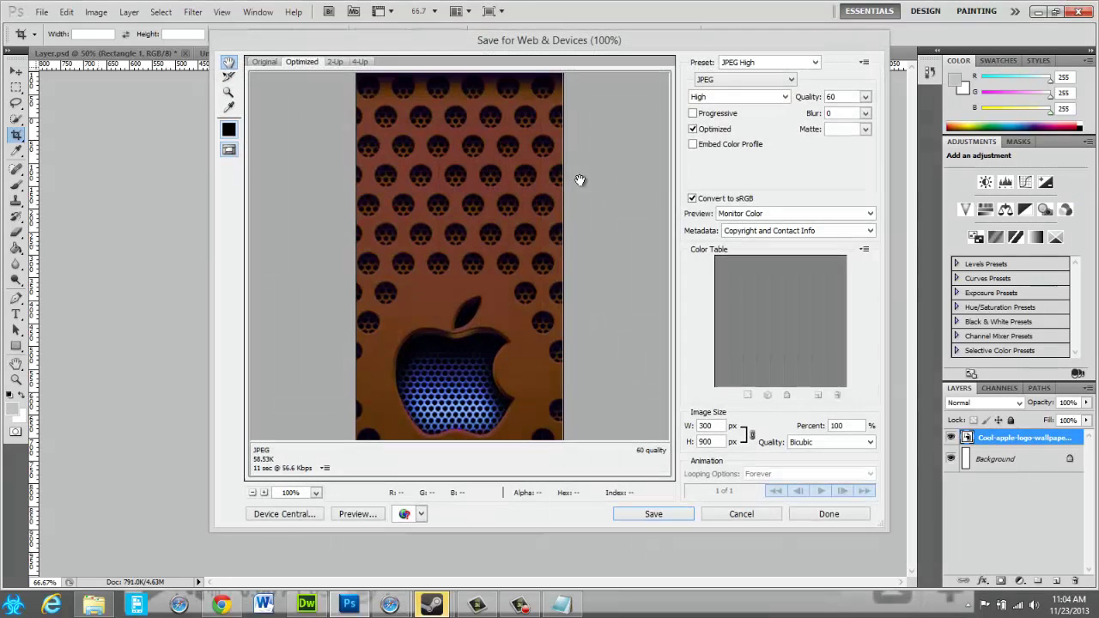
{"action": "left_click", "coordinate": [752, 85]}
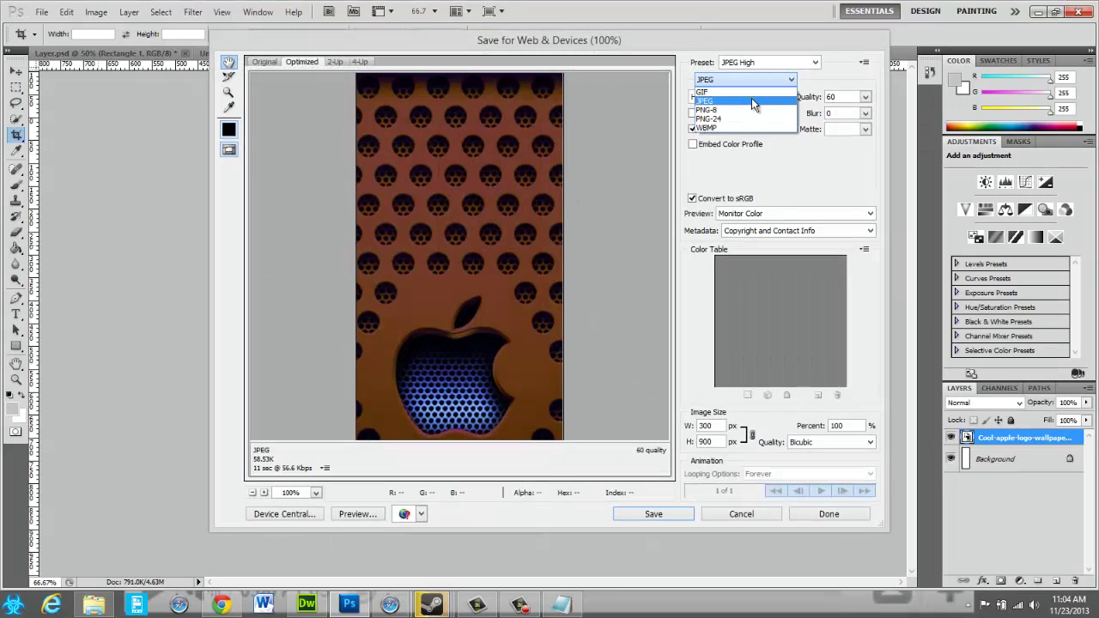
{"action": "left_click", "coordinate": [752, 98]}
{"action": "left_click", "coordinate": [721, 96]}
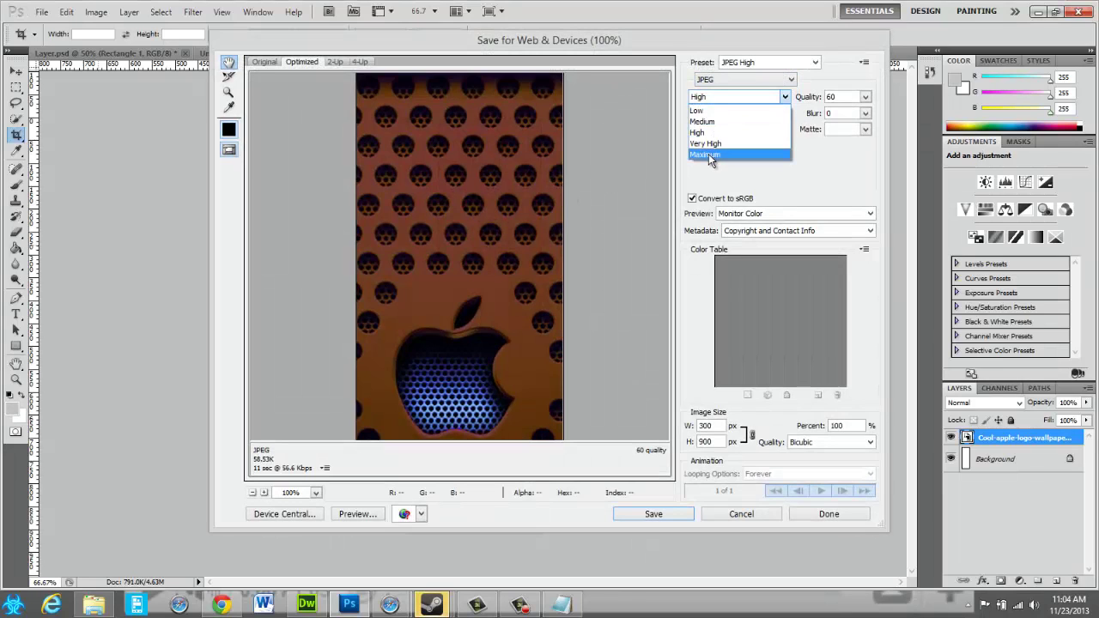
{"action": "left_click", "coordinate": [705, 144]}
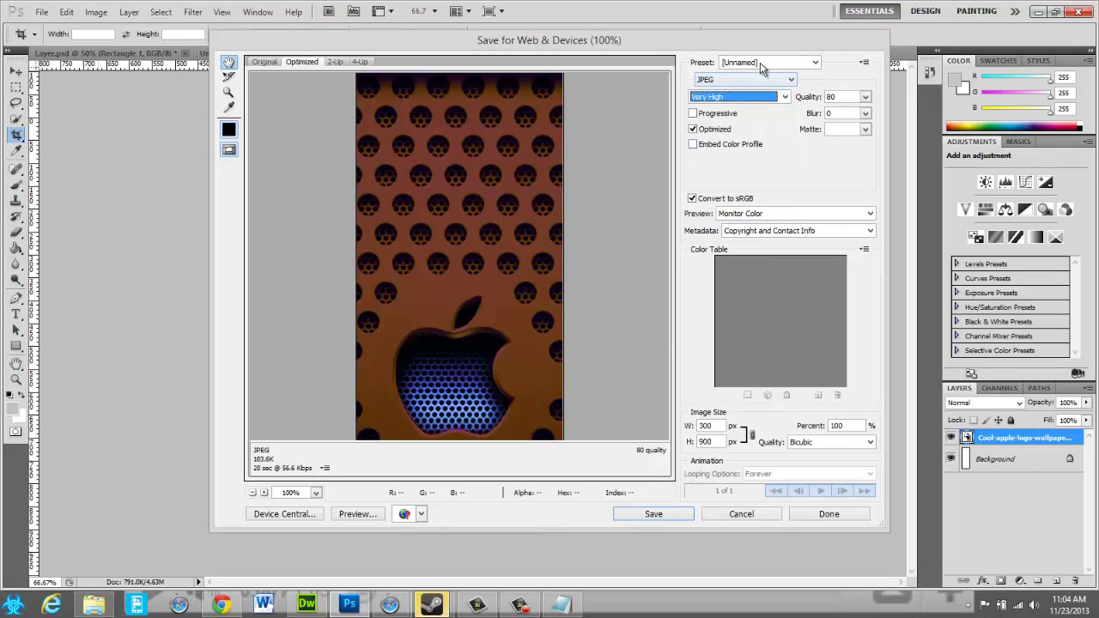
- Save the optimized JPEG as Sidebar in the WebDev\Apple folder
{"action": "left_click", "coordinate": [634, 515]}
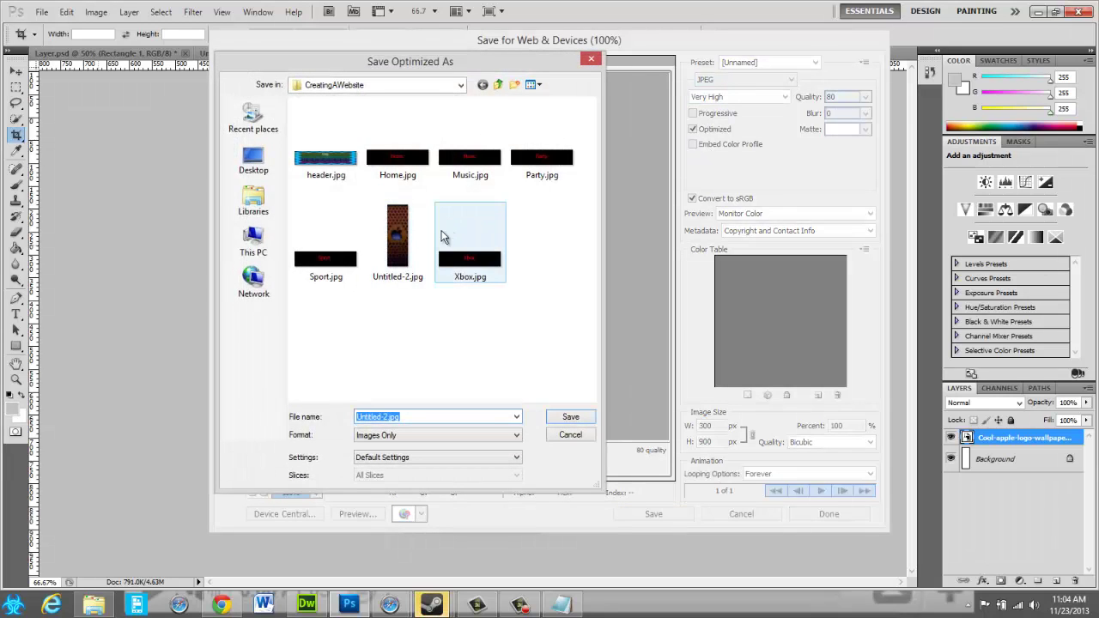
{"action": "left_click", "coordinate": [397, 86]}
{"action": "left_click", "coordinate": [353, 188]}
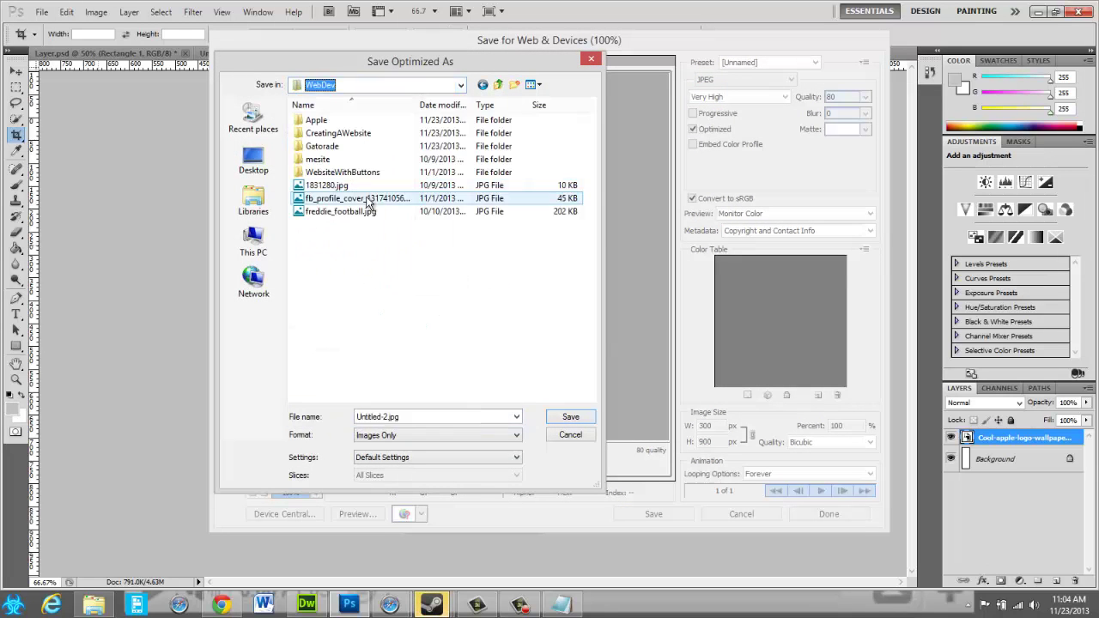
{"action": "double_click", "coordinate": [333, 127]}
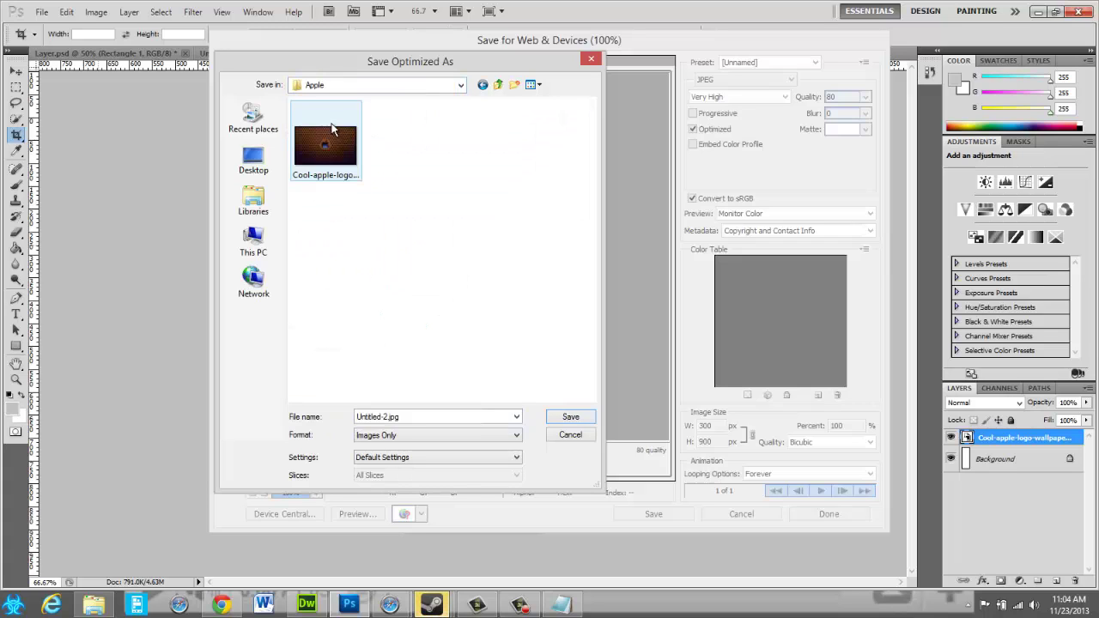
{"action": "double_click", "coordinate": [412, 413]}
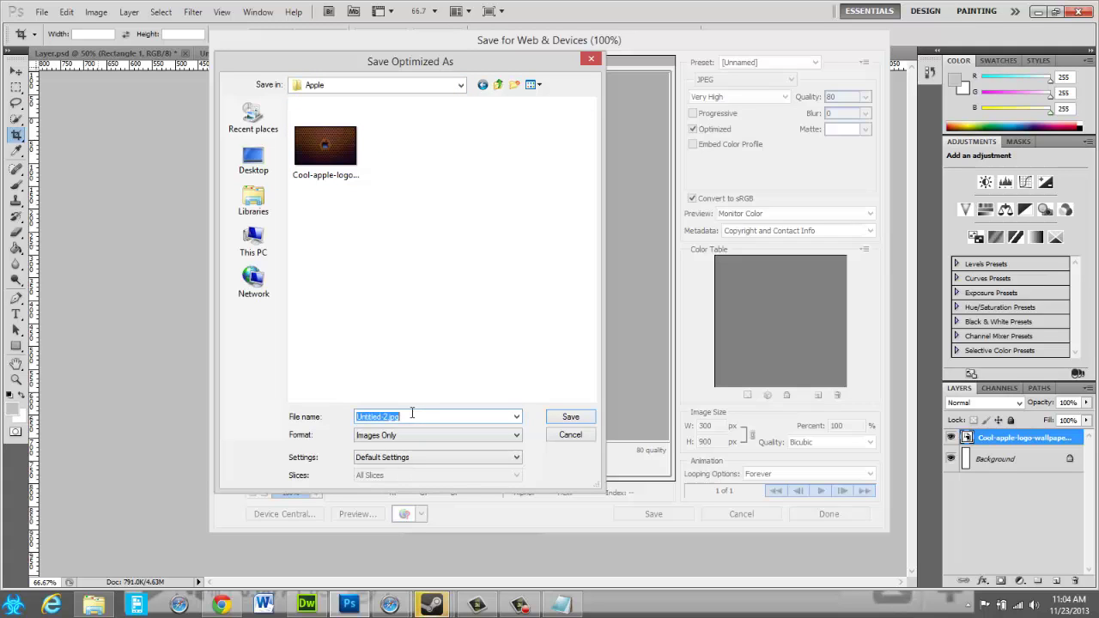
{"action": "type", "text": "Sidebar"}
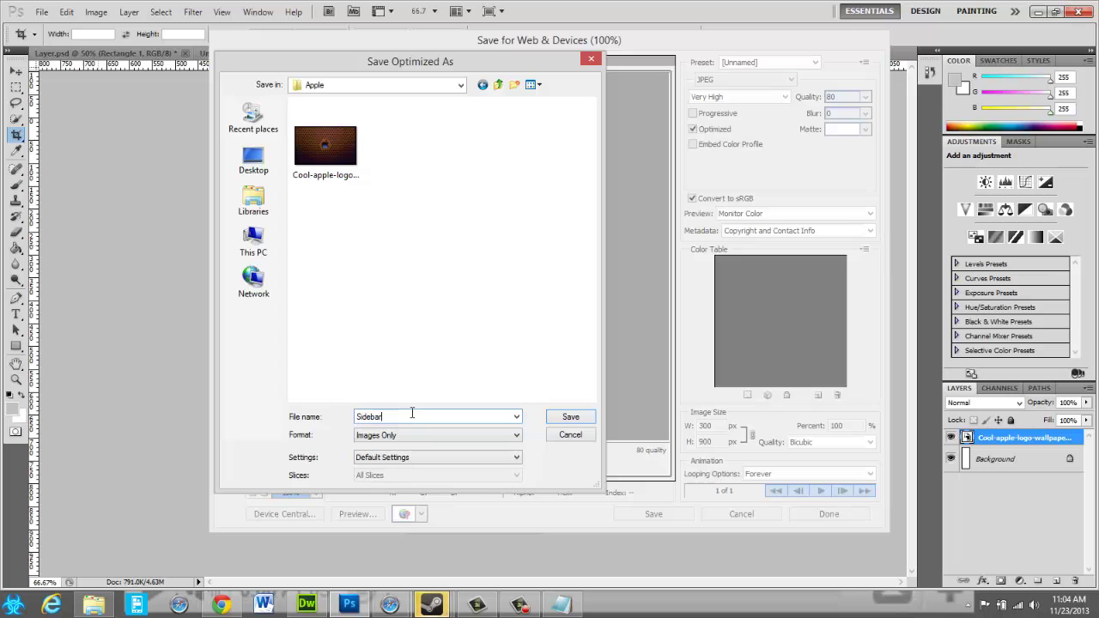
{"action": "key", "text": "Return"}
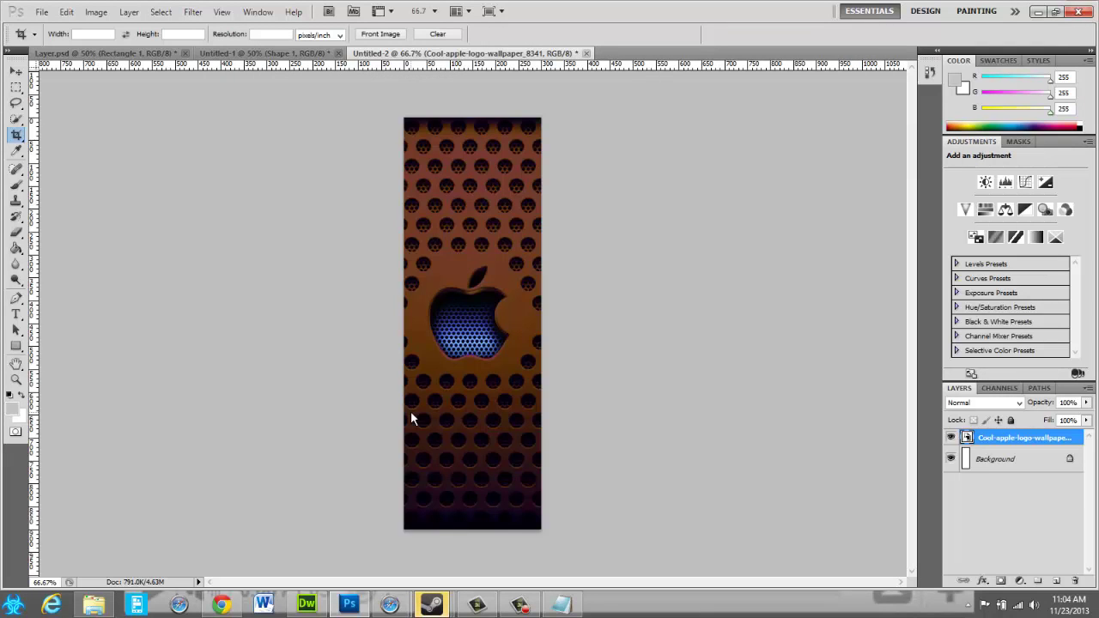
- Close the sidebar document without saving and locate Sidebar.jpg in the Apple folder
{"action": "left_click", "coordinate": [586, 54]}
{"action": "left_click", "coordinate": [521, 228]}
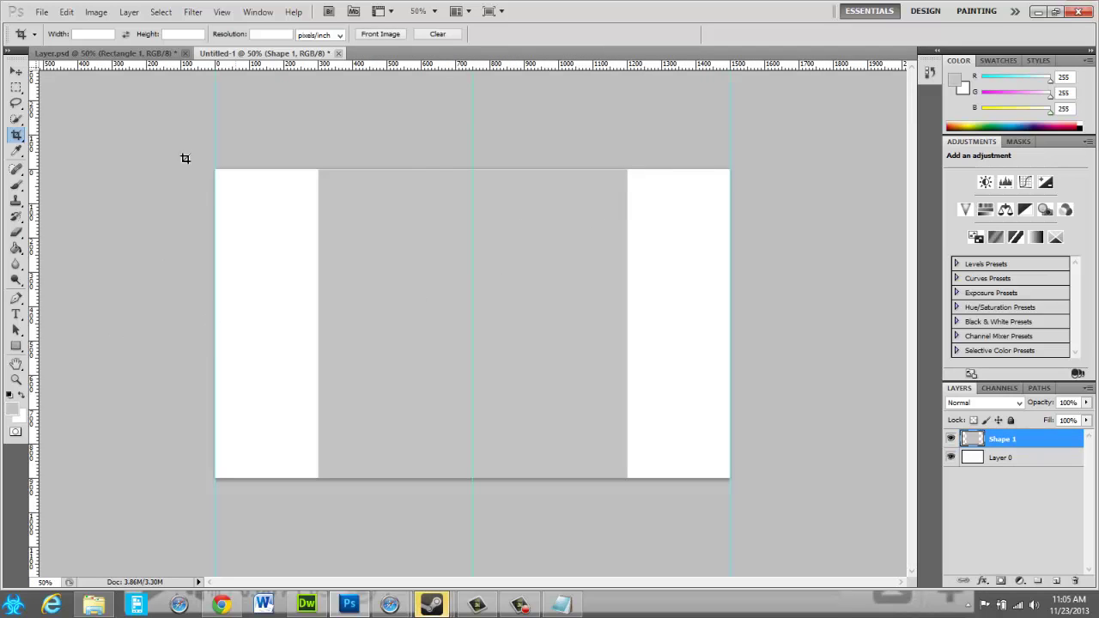
{"action": "left_click", "coordinate": [93, 604]}
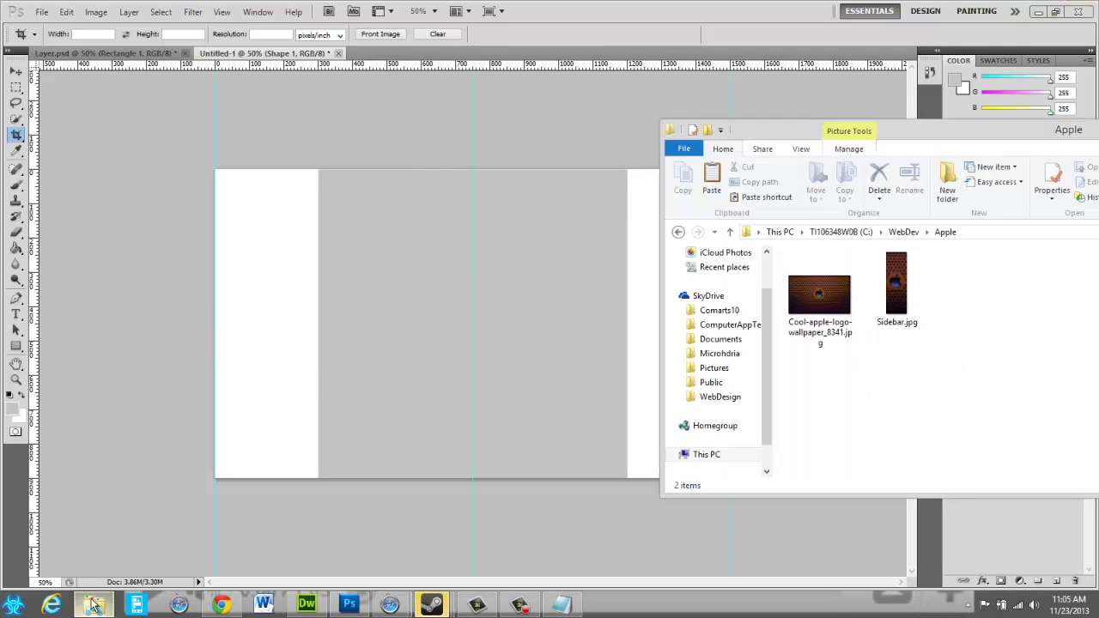
{"action": "left_click", "coordinate": [923, 292]}
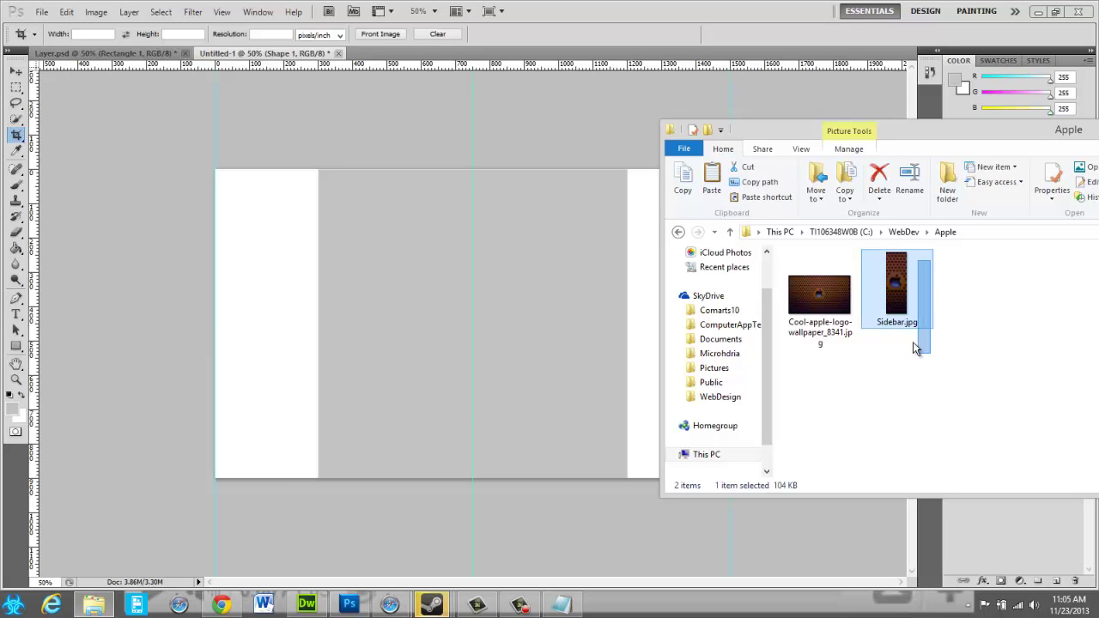
{"action": "left_click", "coordinate": [288, 226]}
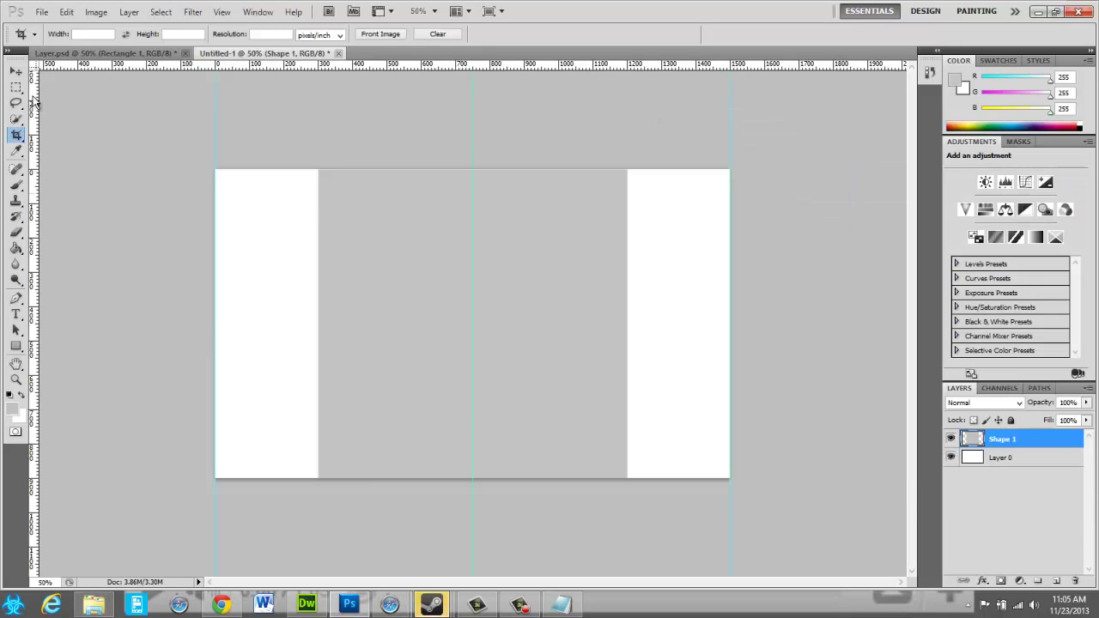
- Marquee-select the entire left white column of the three-column layout
{"action": "left_click", "coordinate": [15, 87]}
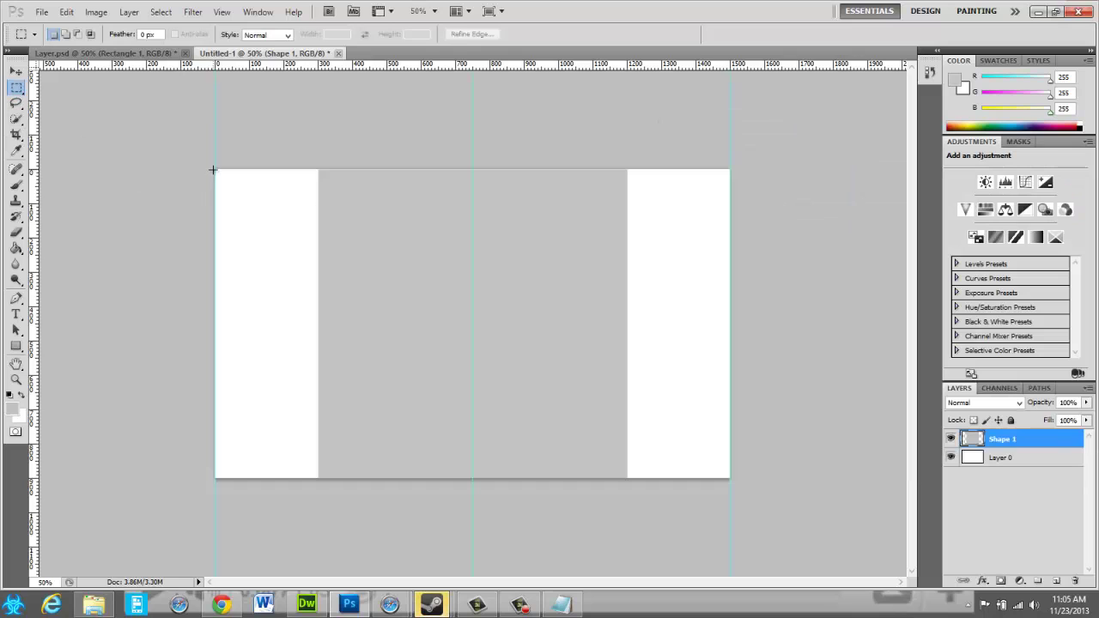
{"action": "left_click_drag", "start_coordinate": [283, 222], "coordinate": [300, 243]}
{"action": "key", "text": "ctrl+d"}
{"action": "left_click_drag", "start_coordinate": [216, 169], "coordinate": [318, 502]}
- Drag Sidebar.jpg into the left and right columns, then briefly select and deselect the grey centre
{"action": "left_click", "coordinate": [94, 603]}
{"action": "left_click_drag", "start_coordinate": [927, 307], "coordinate": [292, 280]}
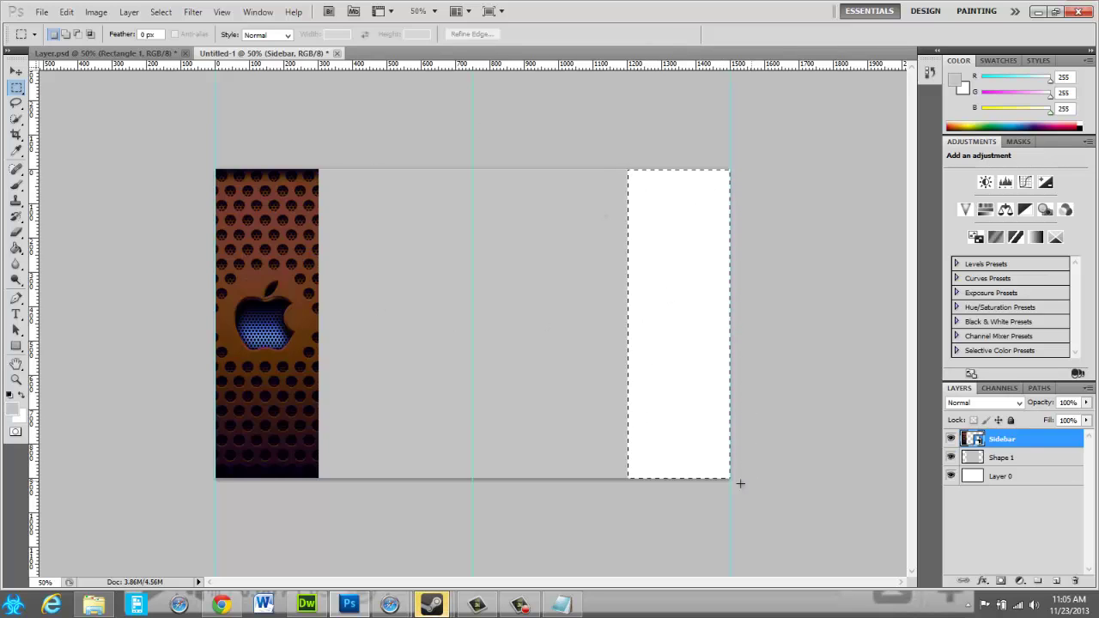
{"action": "left_click_drag", "start_coordinate": [710, 241], "coordinate": [737, 482]}
{"action": "left_click", "coordinate": [94, 604]}
{"action": "mouse_move", "coordinate": [903, 301]}
{"action": "left_mouse_down"}
{"action": "mouse_move", "coordinate": [656, 302]}
{"action": "mouse_move", "coordinate": [644, 292]}
{"action": "left_mouse_up"}
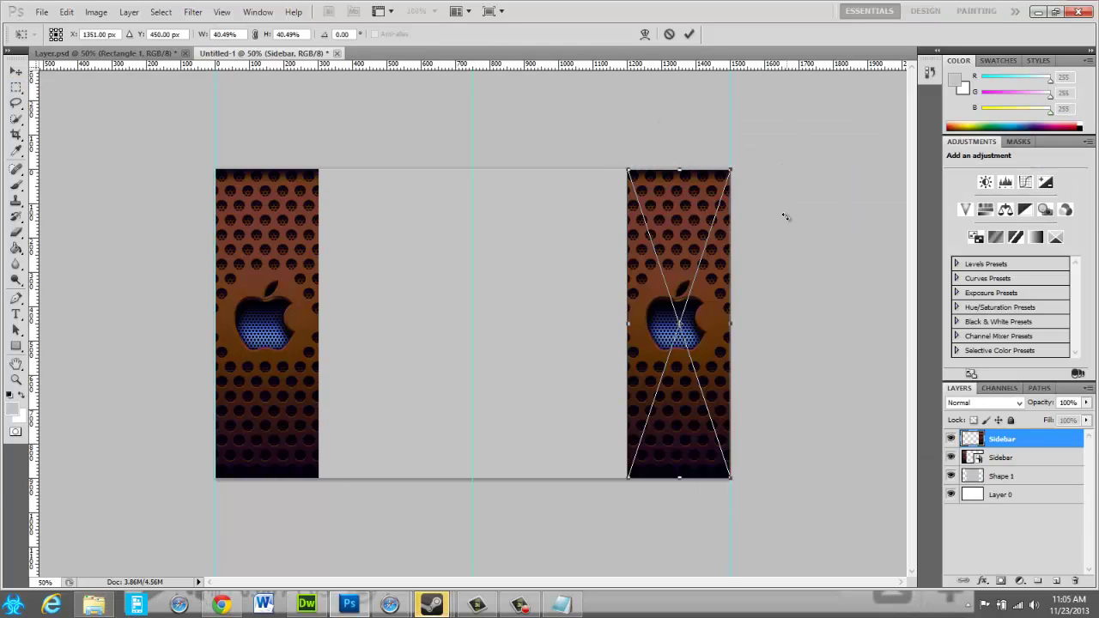
{"action": "left_click", "coordinate": [691, 35]}
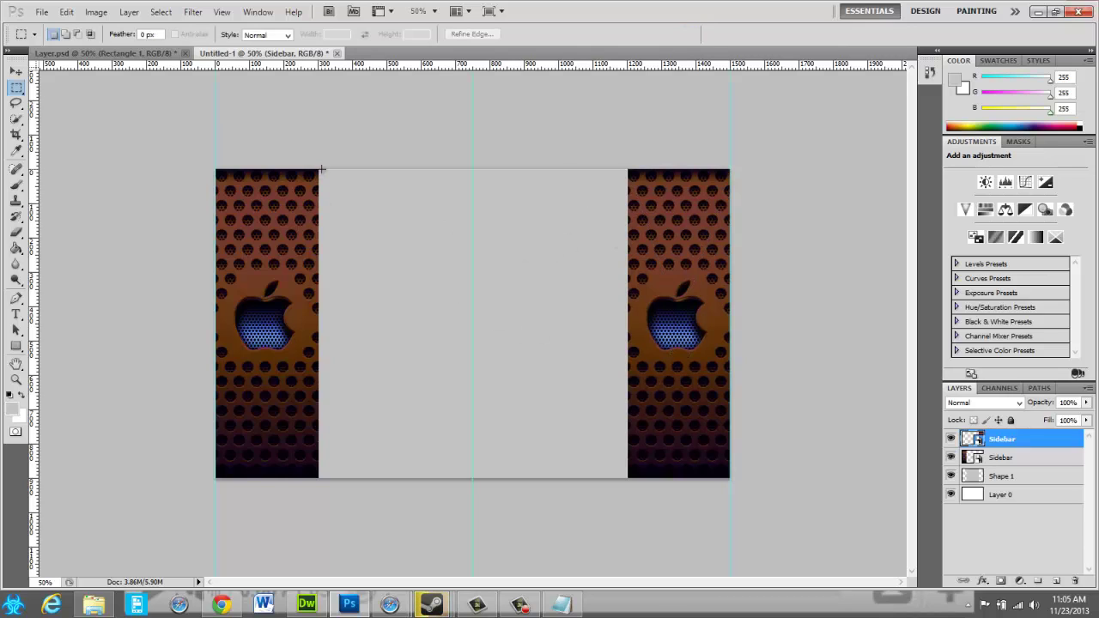
{"action": "left_click_drag", "start_coordinate": [319, 169], "coordinate": [620, 479]}
{"action": "left_click", "coordinate": [540, 319]}
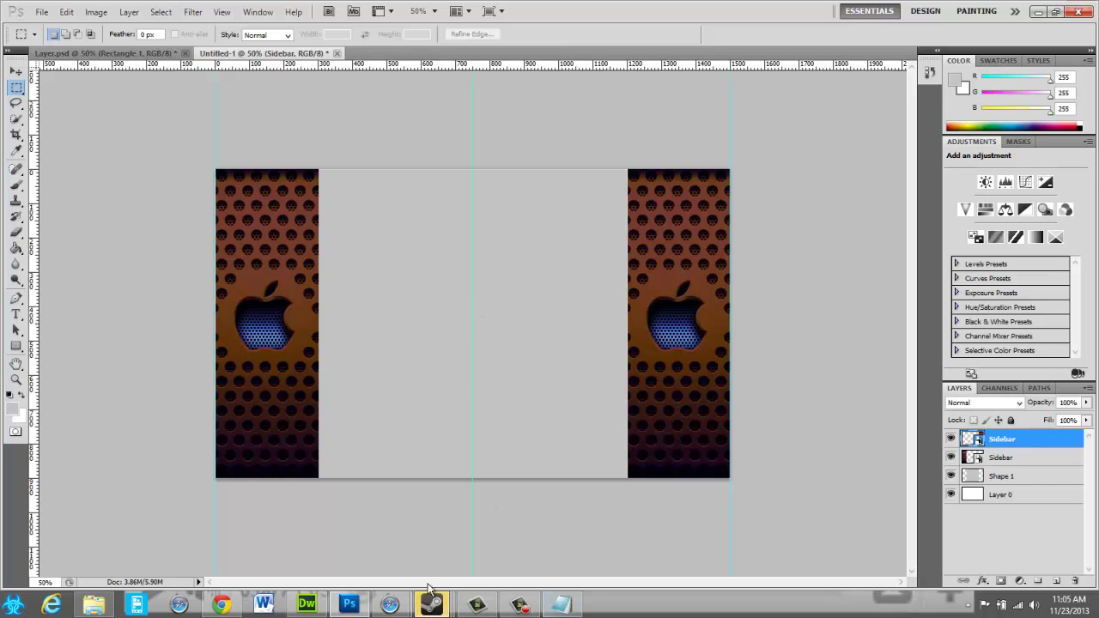
{"action": "left_click", "coordinate": [227, 605]}
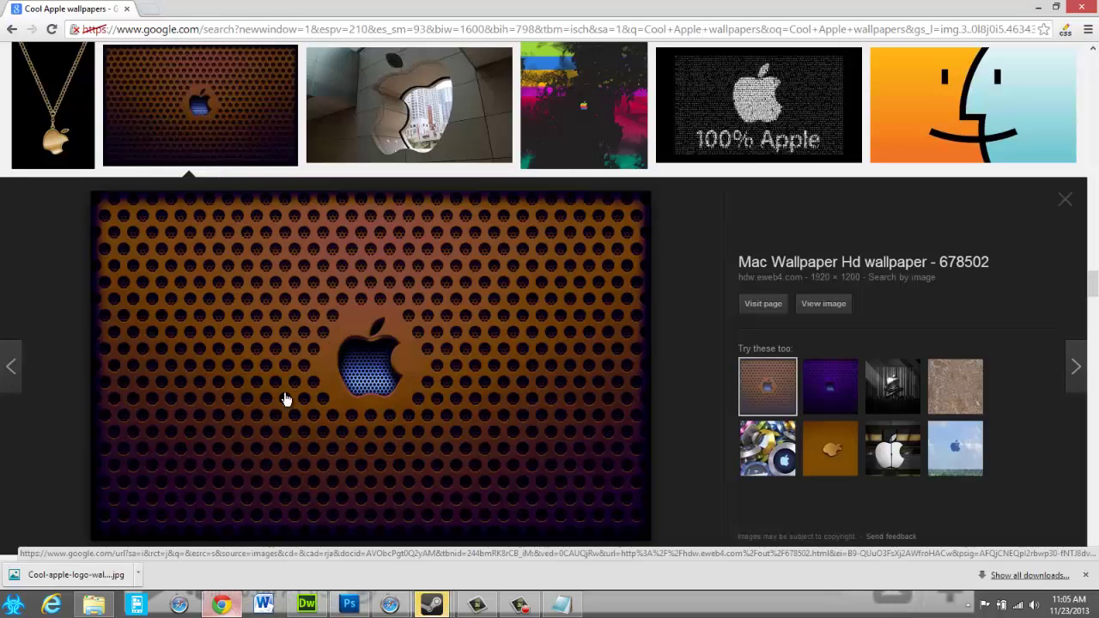
{"action": "scroll", "coordinate": [446, 313], "scroll_direction": "down", "scroll_amount": 4}
{"action": "scroll", "coordinate": [451, 309], "scroll_direction": "down", "scroll_amount": 1}
{"action": "scroll", "coordinate": [451, 307], "scroll_direction": "down", "scroll_amount": 2}
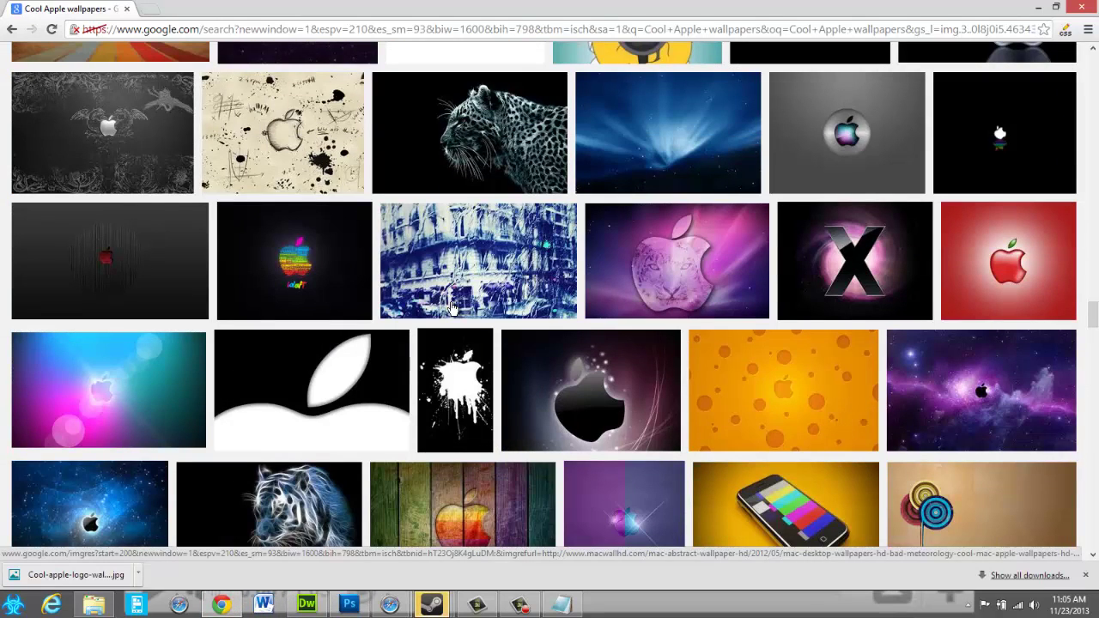
{"action": "left_click", "coordinate": [143, 247]}
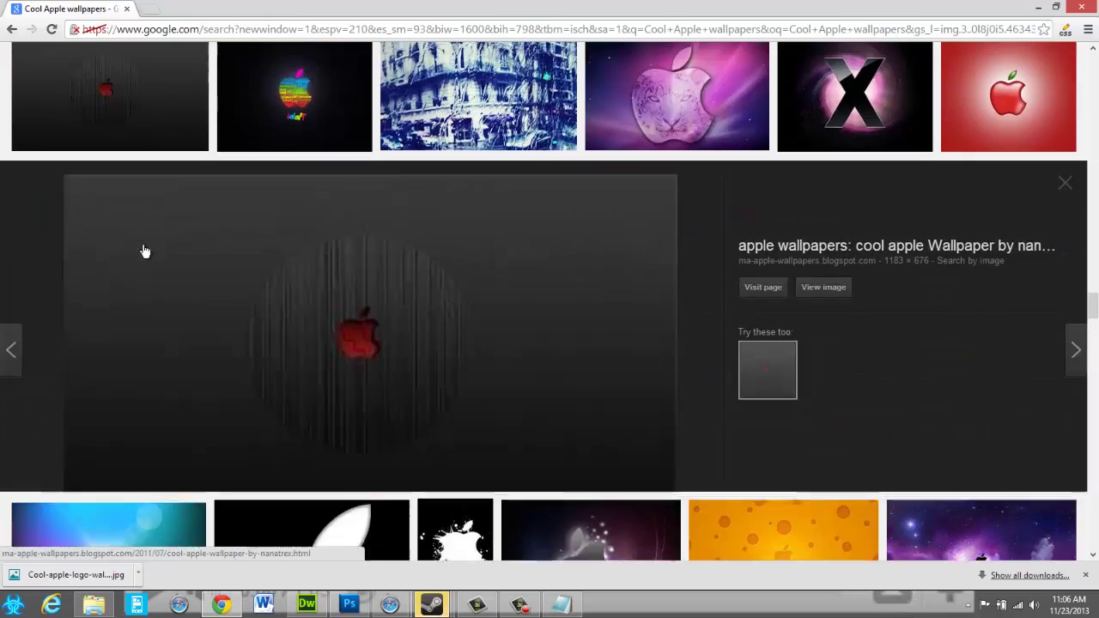
{"action": "left_click_drag", "start_coordinate": [489, 10], "coordinate": [712, 19]}
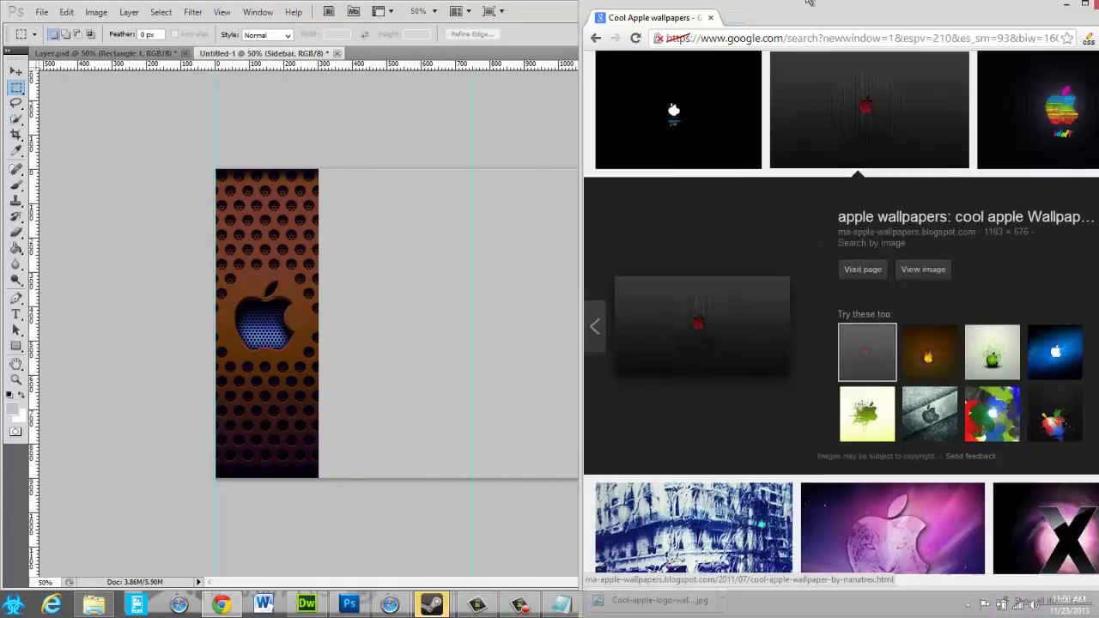
{"action": "left_click_drag", "start_coordinate": [712, 19], "coordinate": [850, 2]}
{"action": "scroll", "coordinate": [711, 312], "scroll_direction": "down", "scroll_amount": 5}
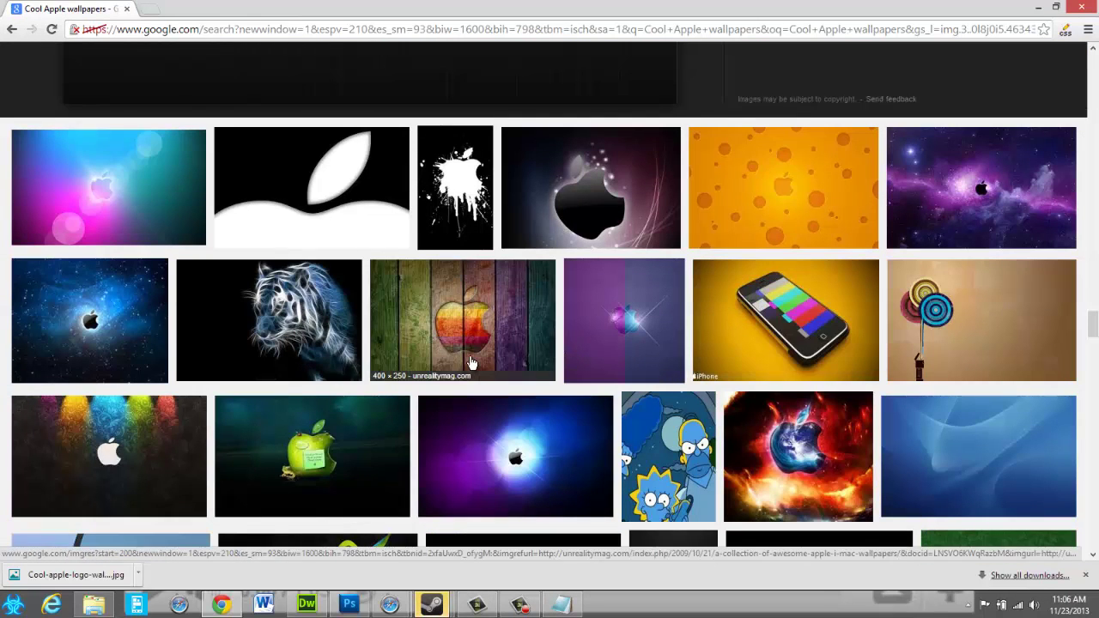
{"action": "scroll", "coordinate": [470, 363], "scroll_direction": "up", "scroll_amount": 3}
{"action": "scroll", "coordinate": [458, 369], "scroll_direction": "up", "scroll_amount": 2}
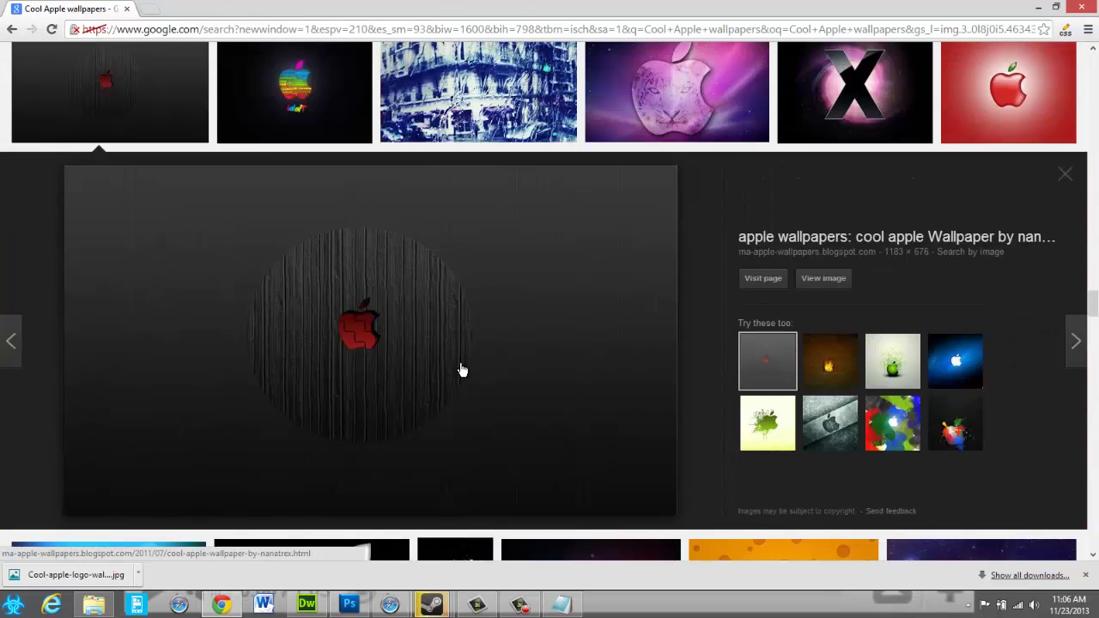
{"action": "left_click", "coordinate": [461, 370]}
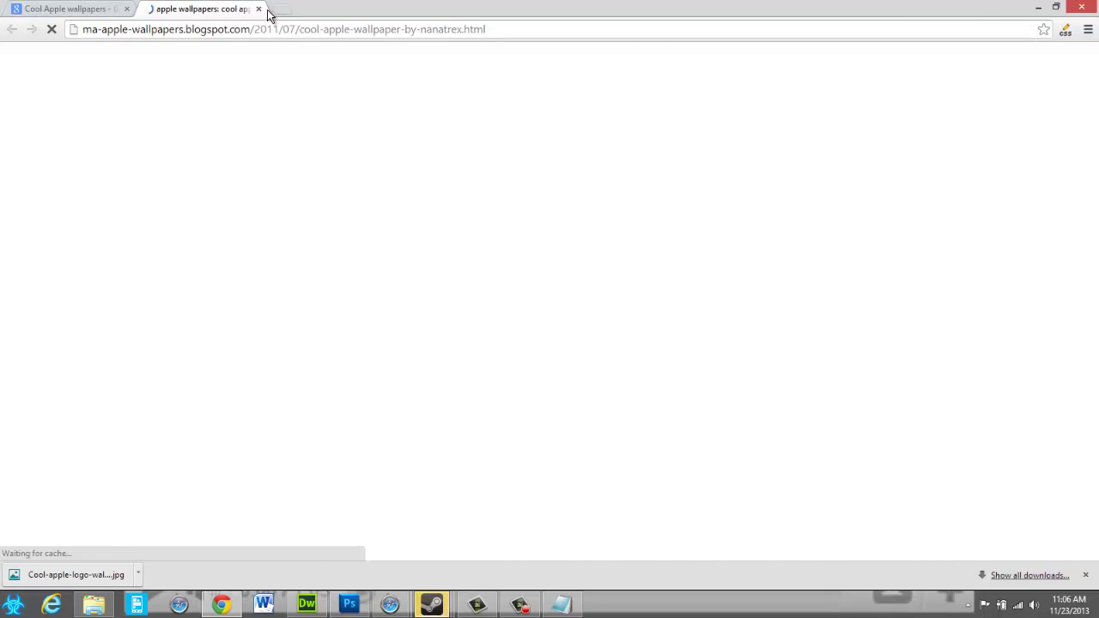
{"action": "left_click", "coordinate": [258, 9]}
{"action": "left_click_drag", "start_coordinate": [266, 14], "coordinate": [841, 146]}
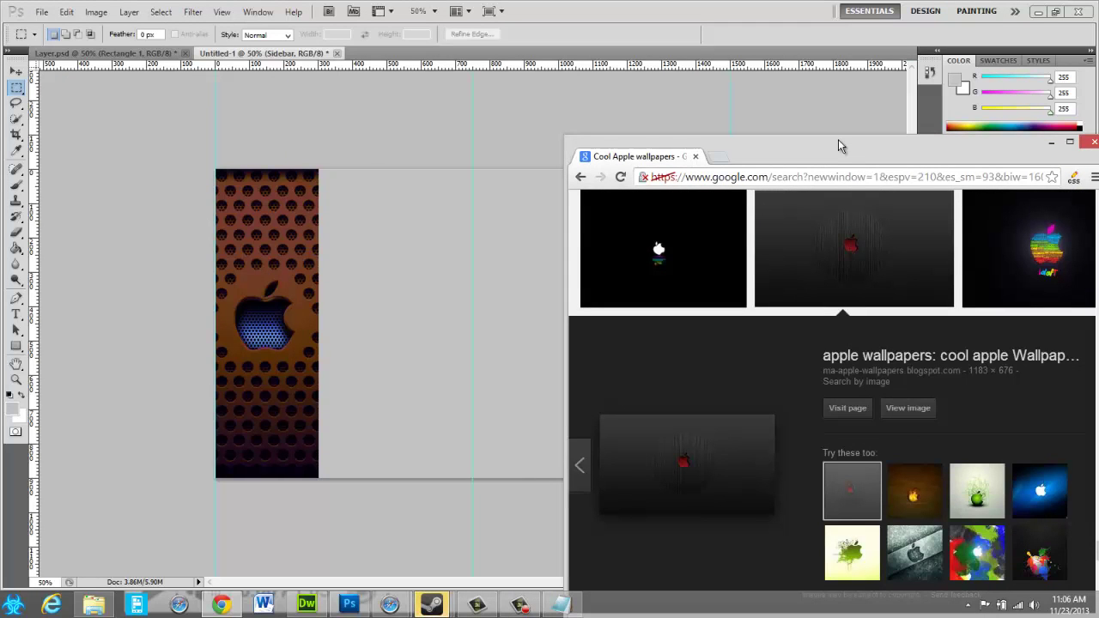
{"action": "left_click_drag", "start_coordinate": [832, 150], "coordinate": [801, 255]}
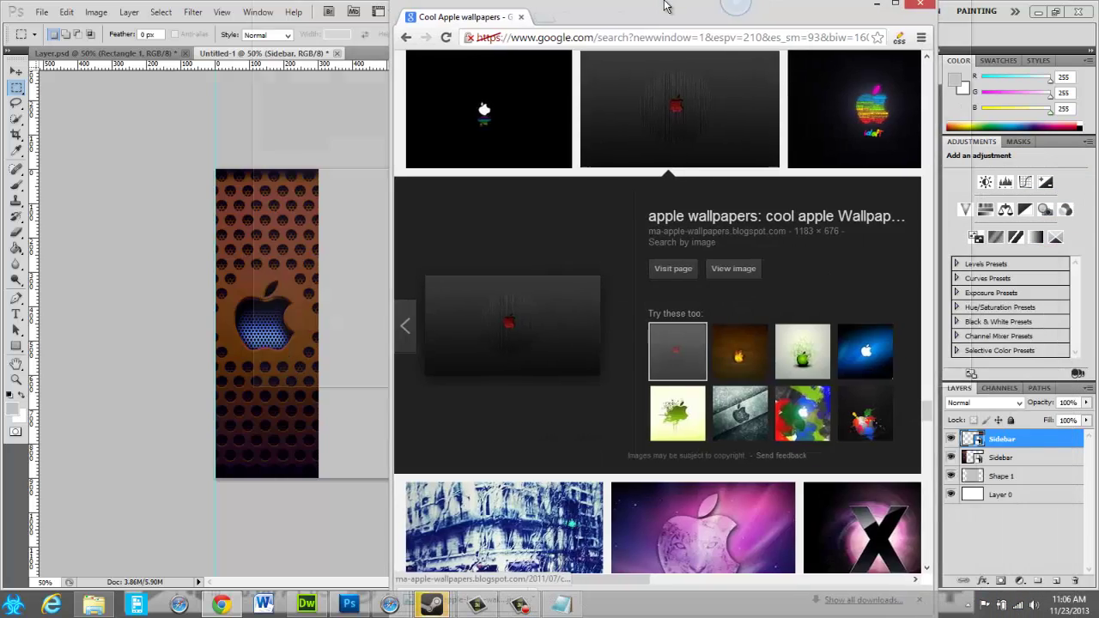
{"action": "left_click_drag", "start_coordinate": [801, 255], "coordinate": [662, 11]}
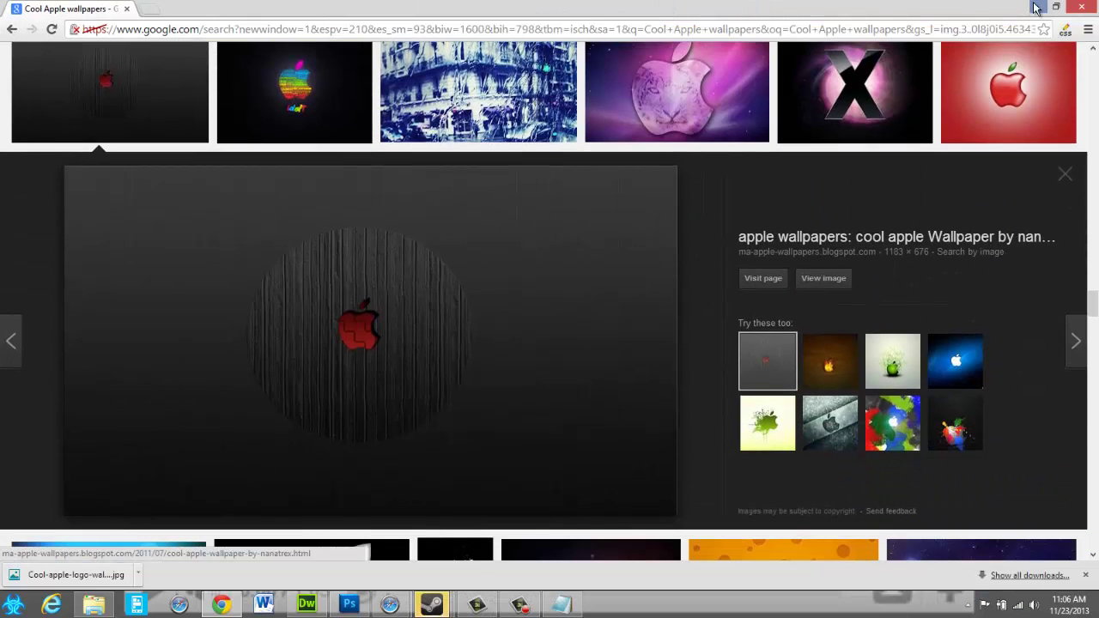
{"action": "left_click", "coordinate": [1033, 4]}
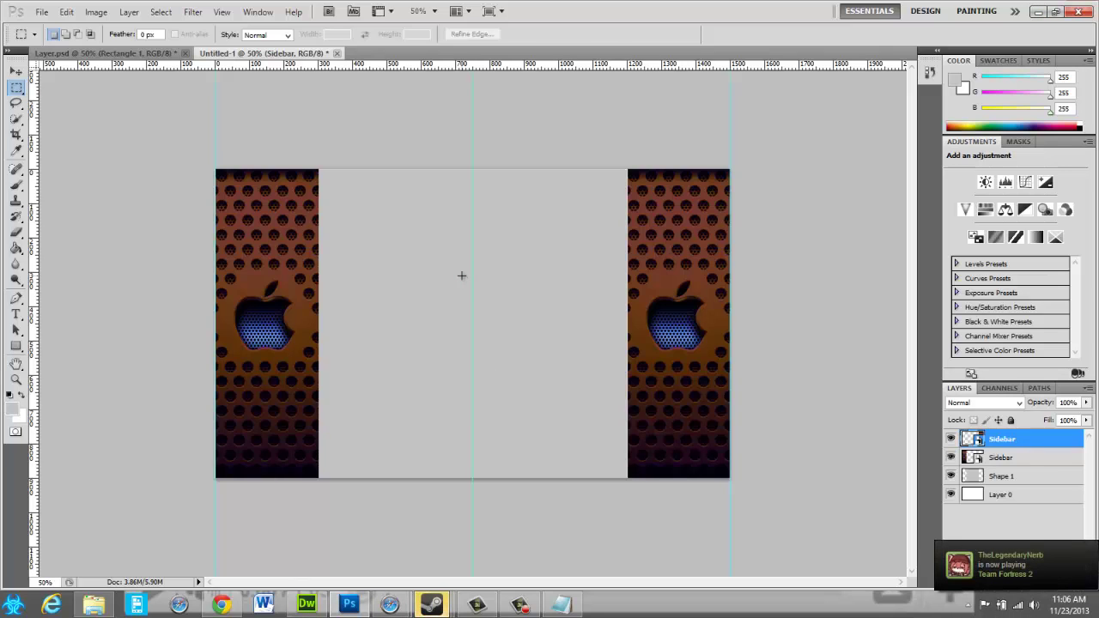
- Export the layout through Save for Web as a Very High JPEG named Layer
{"action": "left_click", "coordinate": [41, 12]}
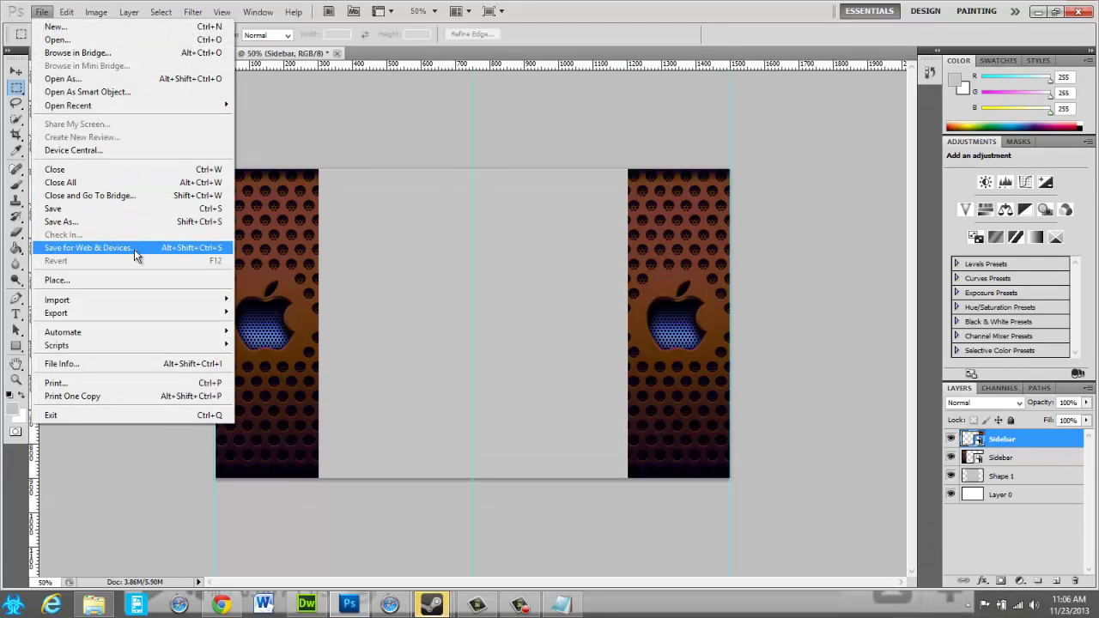
{"action": "left_click", "coordinate": [134, 249]}
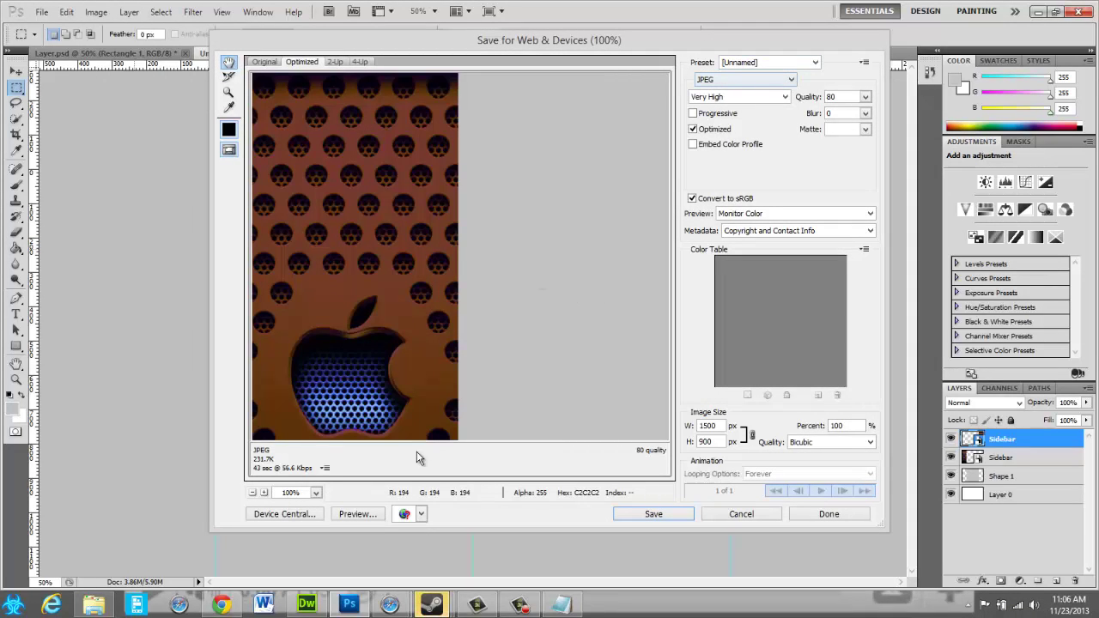
{"action": "left_click", "coordinate": [661, 513]}
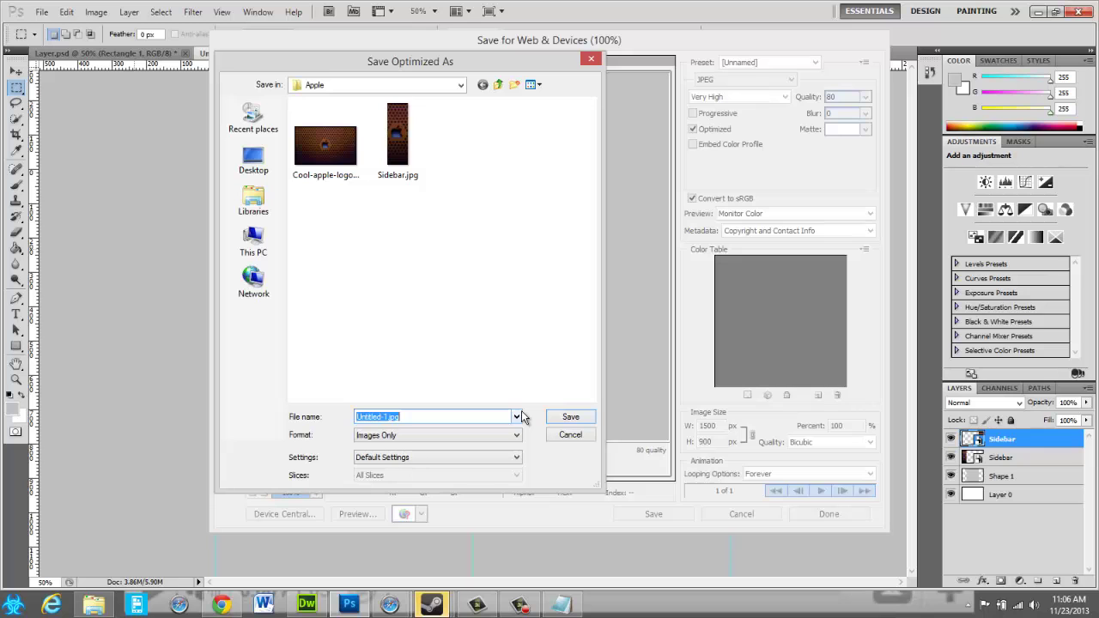
{"action": "type", "text": "Layer"}
{"action": "key", "text": "Return"}
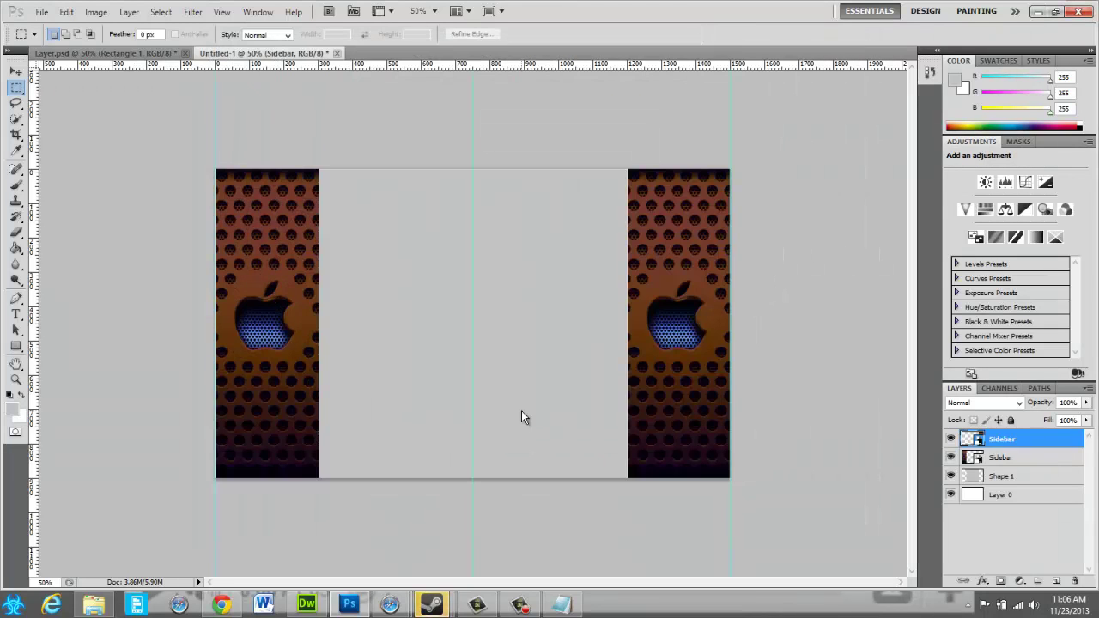
{"action": "left_click", "coordinate": [1014, 507]}
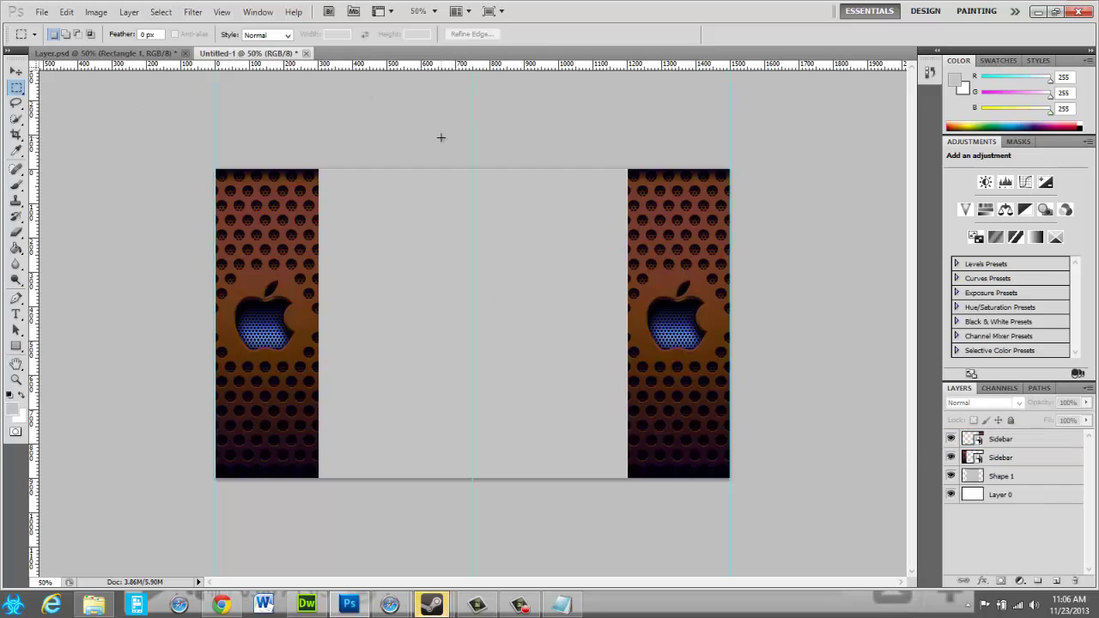
- Save the layered layout as Layer.psd in WebDev\Apple, accepting the format options
{"action": "key", "text": "ctrl+s"}
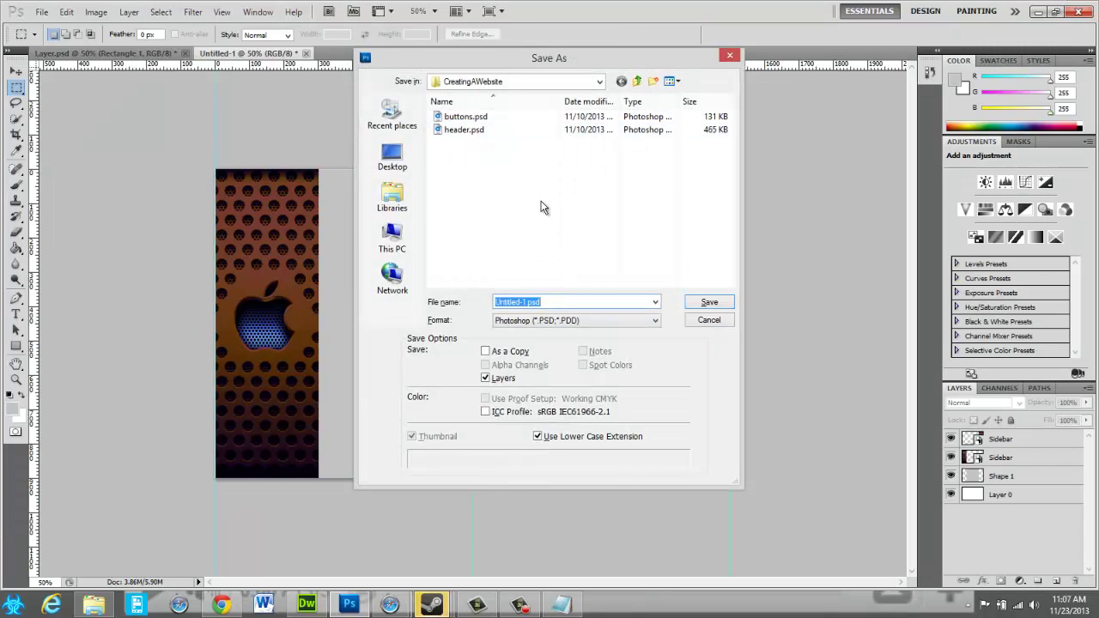
{"action": "left_click", "coordinate": [515, 82]}
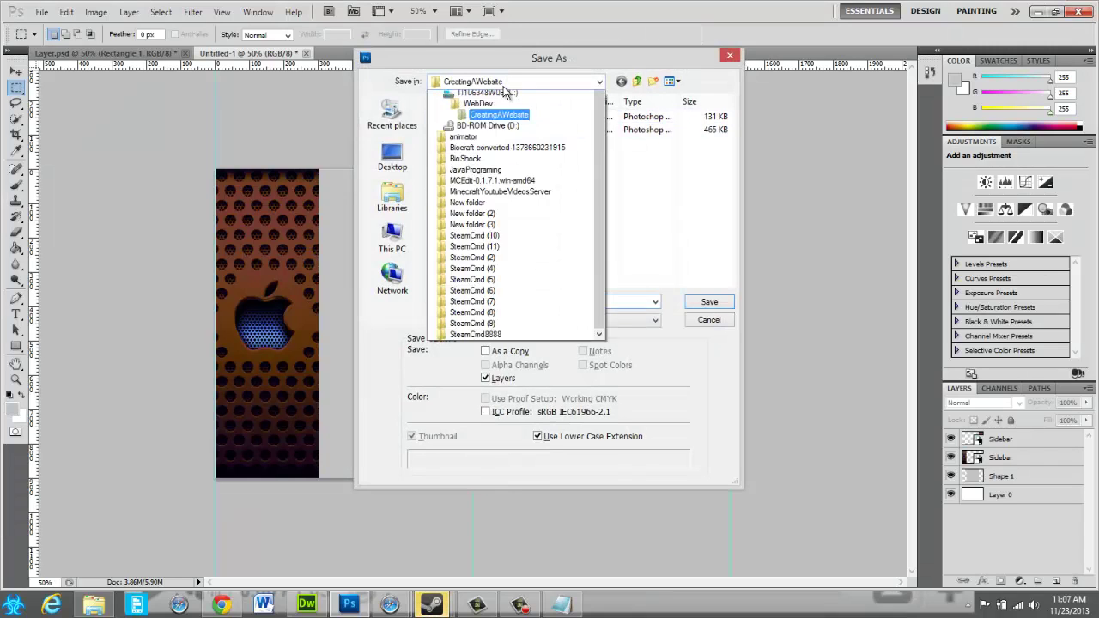
{"action": "left_click", "coordinate": [491, 184]}
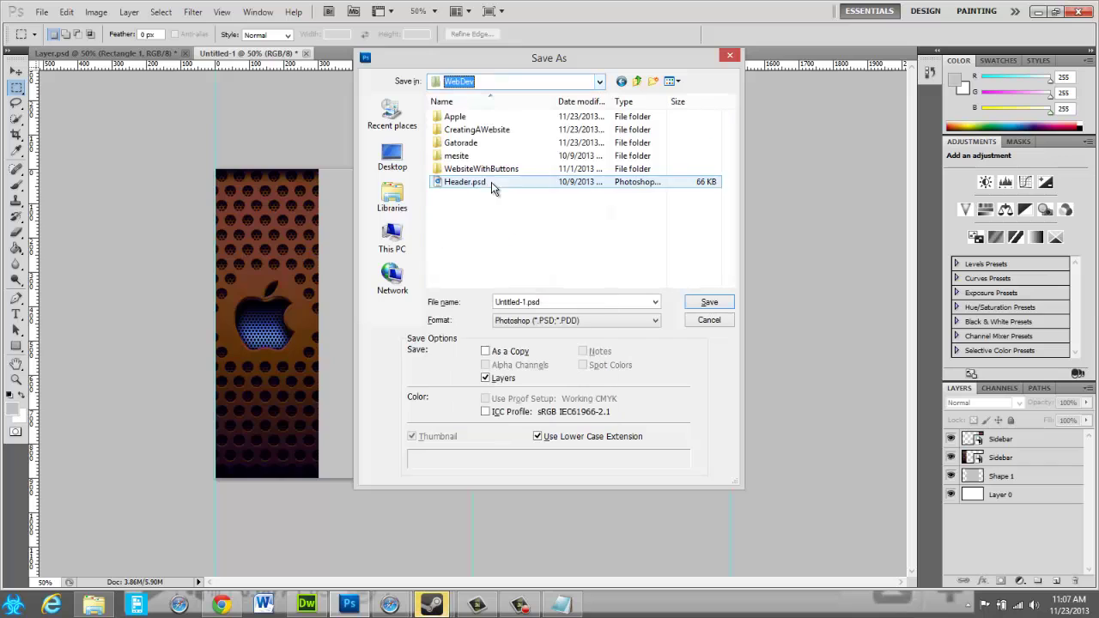
{"action": "double_click", "coordinate": [493, 118]}
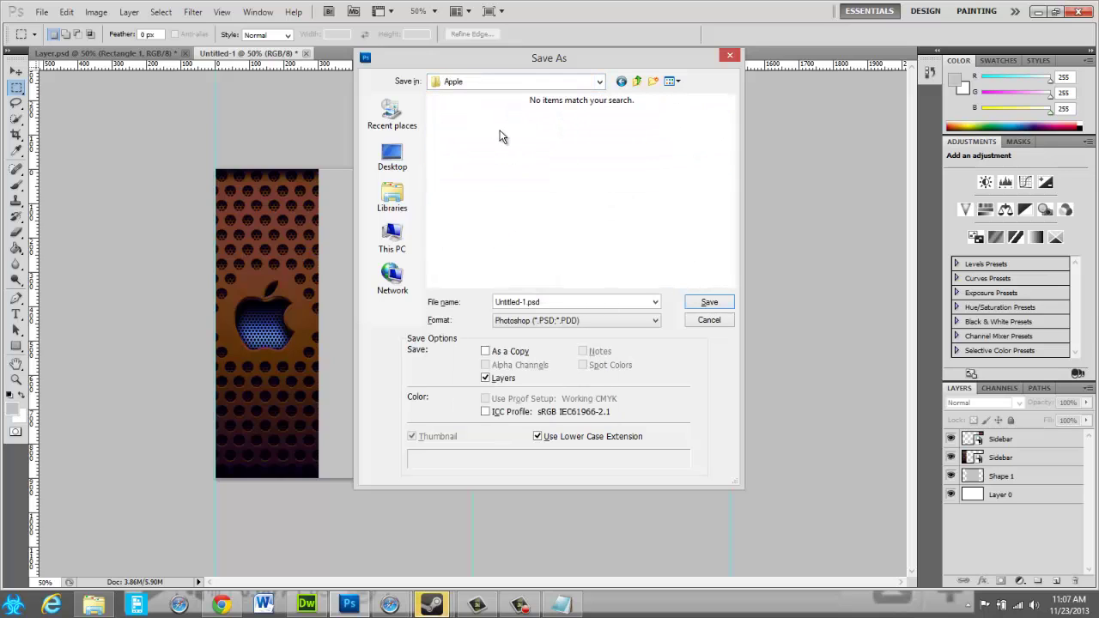
{"action": "double_click", "coordinate": [546, 301]}
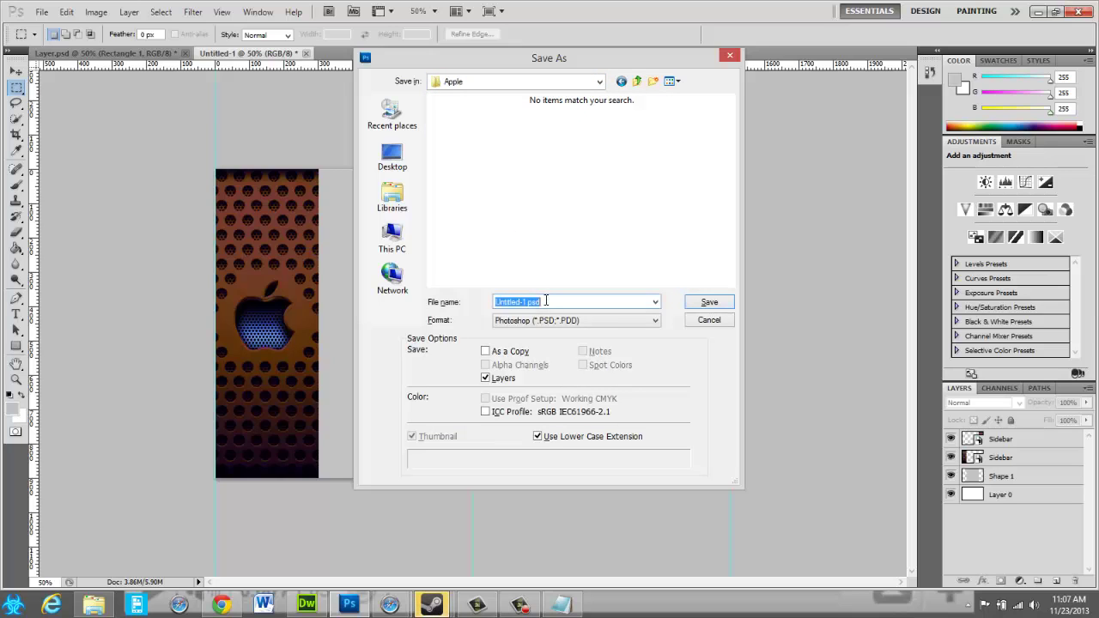
{"action": "type", "text": "sidebar"}
{"action": "key", "text": "Return"}
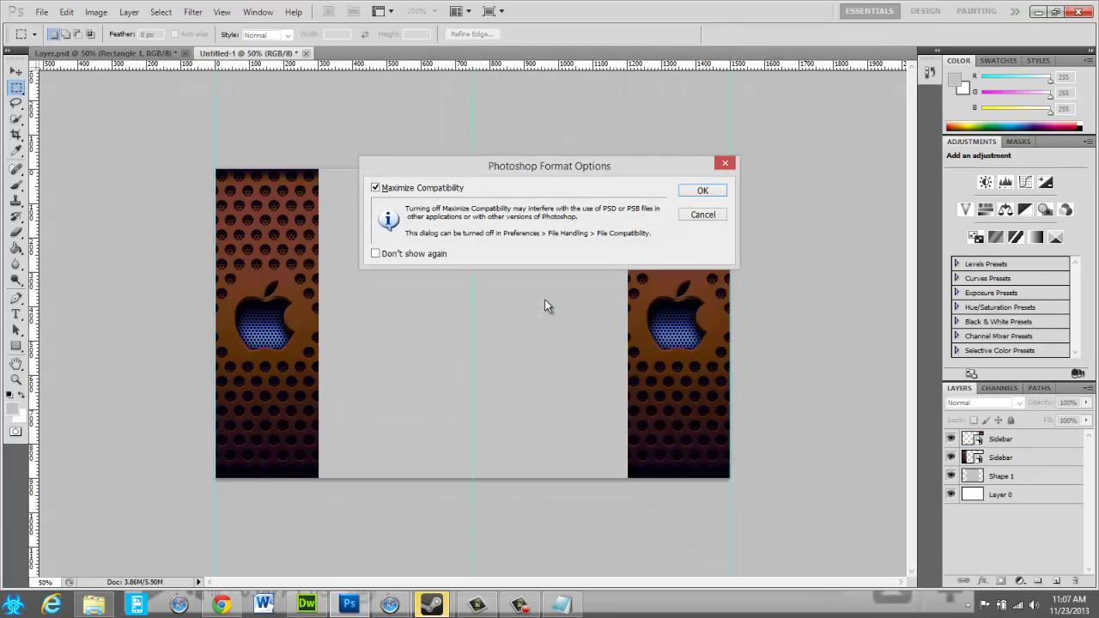
{"action": "key", "text": "Return"}
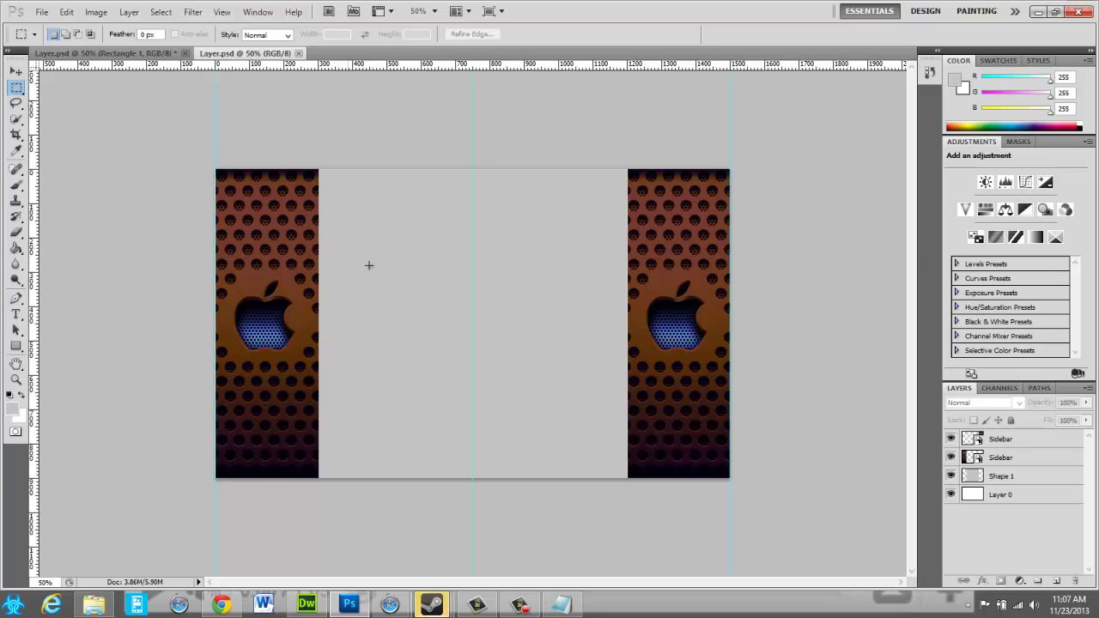
- Draw a header rectangle across the gray center's top and set the foreground colour to white #ffffff
{"action": "left_click", "coordinate": [15, 345]}
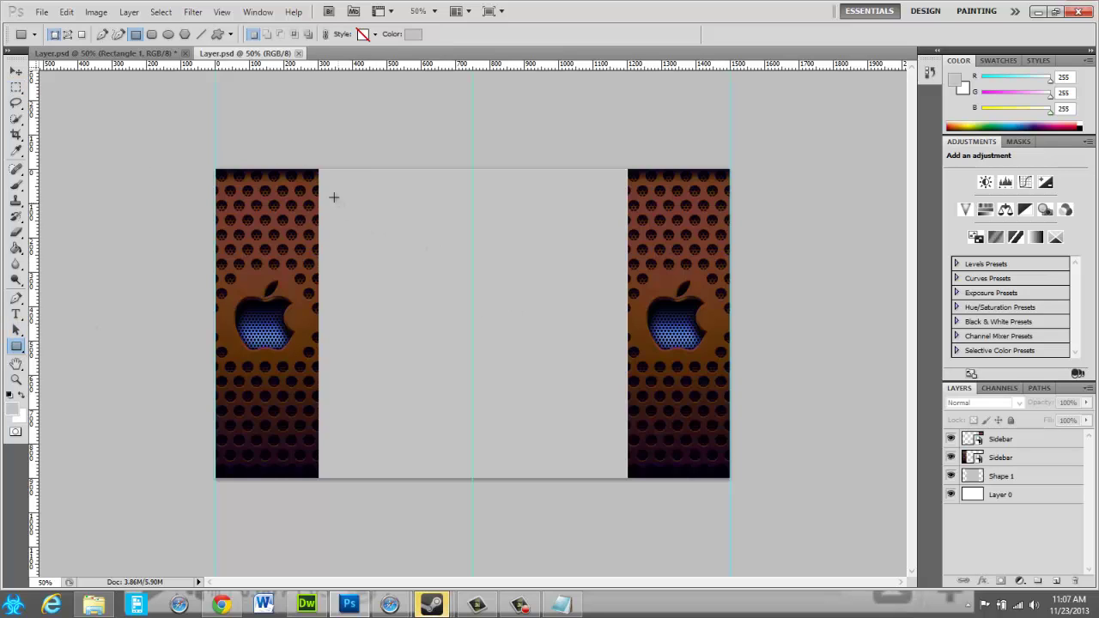
{"action": "left_click_drag", "start_coordinate": [326, 176], "coordinate": [624, 217]}
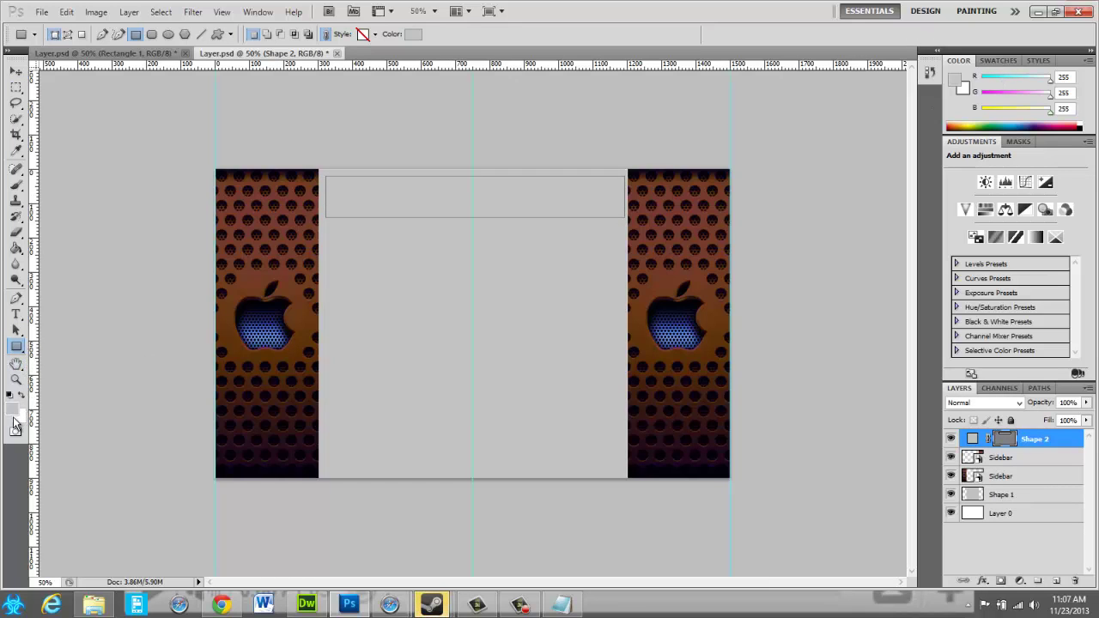
{"action": "left_click", "coordinate": [13, 409]}
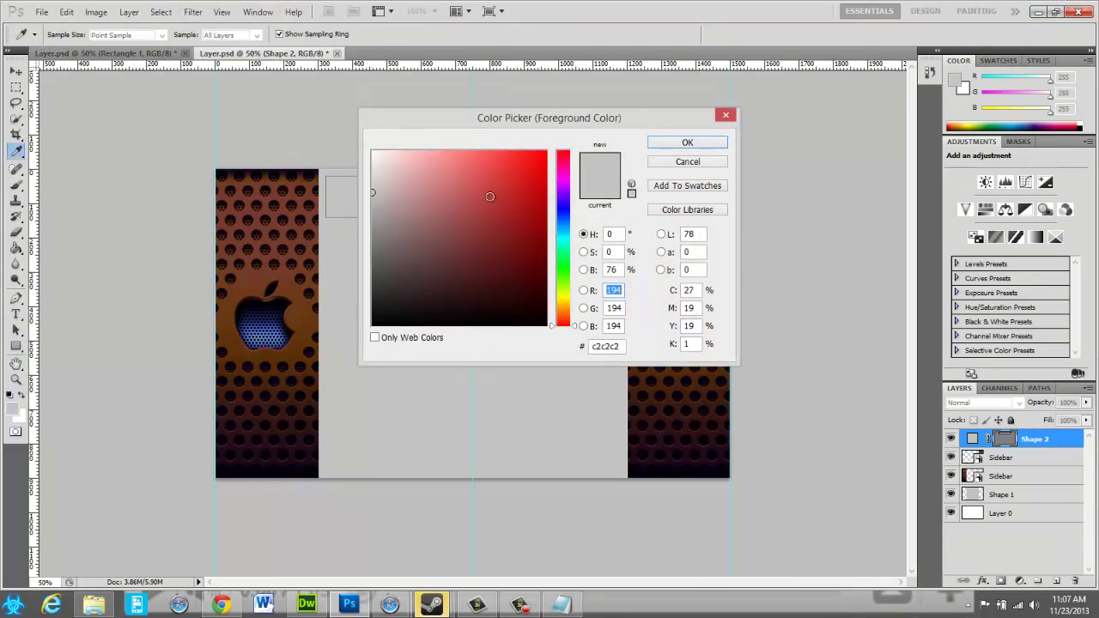
{"action": "left_click_drag", "start_coordinate": [504, 211], "coordinate": [270, 125]}
{"action": "left_click", "coordinate": [678, 142]}
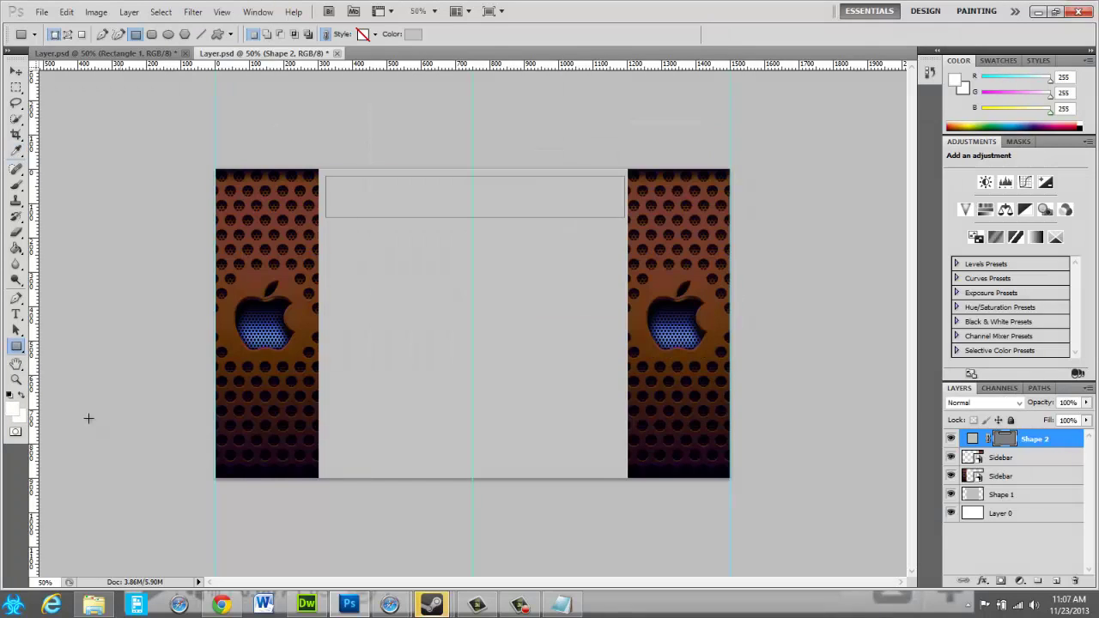
- Fill the Shape 2 rectangle with the Paint Bucket, agreeing to rasterize the layer
{"action": "left_click", "coordinate": [15, 248]}
{"action": "left_click", "coordinate": [377, 197]}
{"action": "left_click", "coordinate": [507, 234]}
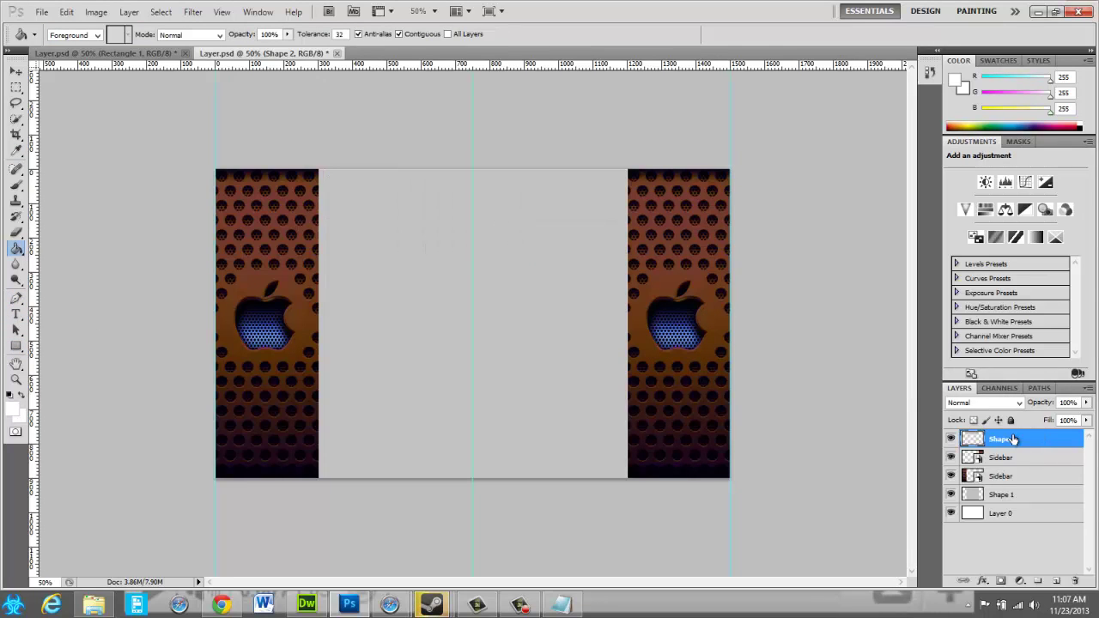
- Free-transform the Shape 2 rectangle slightly lower on the page and commit
{"action": "key", "text": "ctrl+t"}
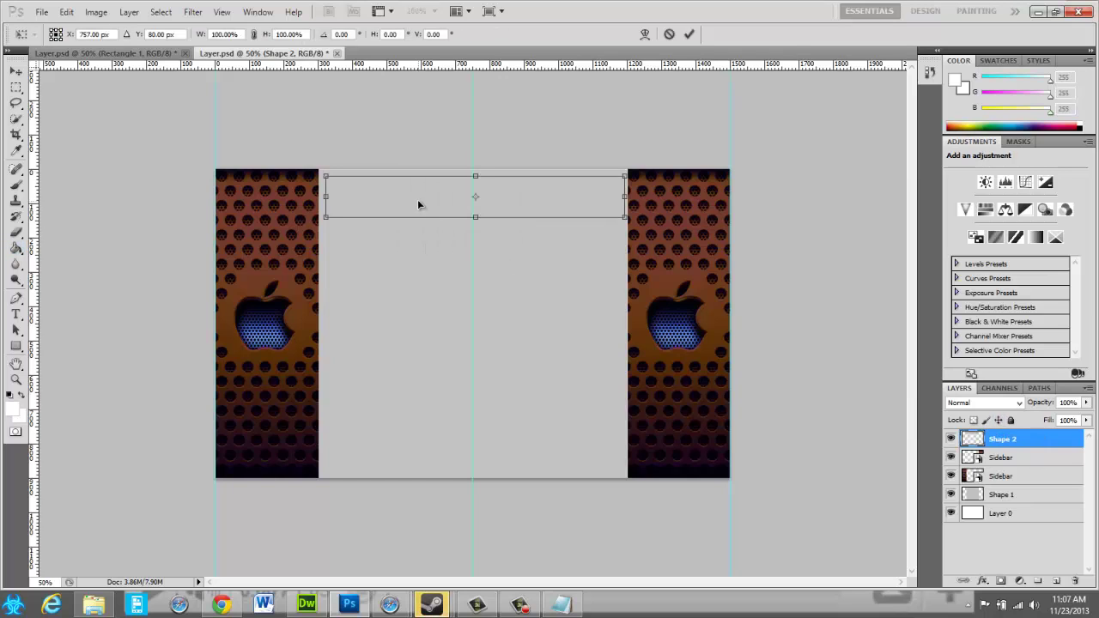
{"action": "left_click_drag", "start_coordinate": [383, 201], "coordinate": [380, 228]}
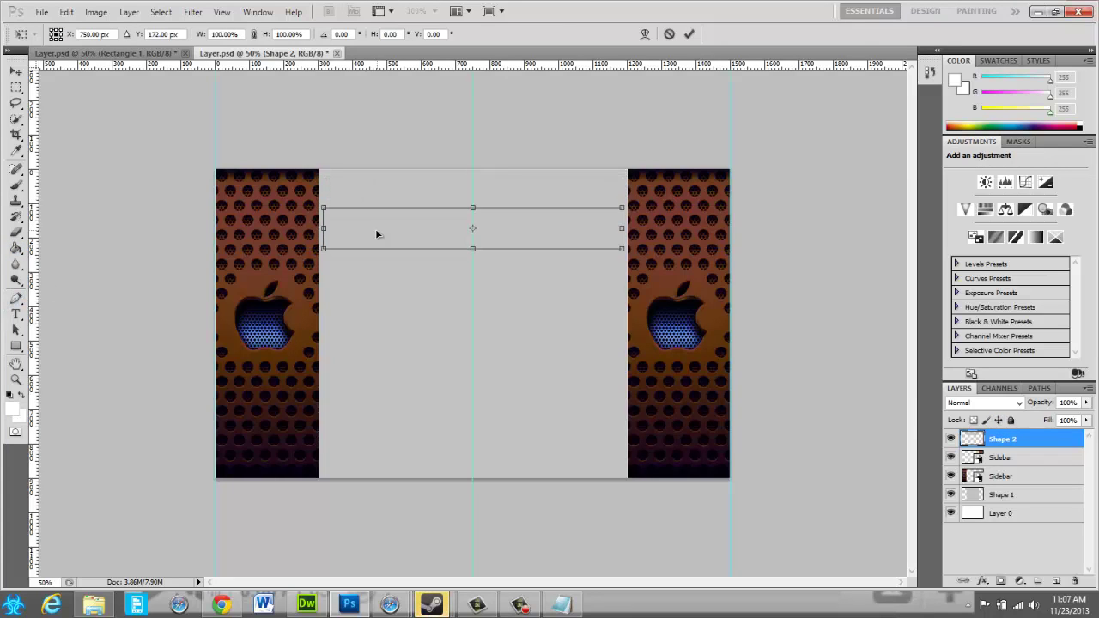
{"action": "left_click", "coordinate": [687, 35]}
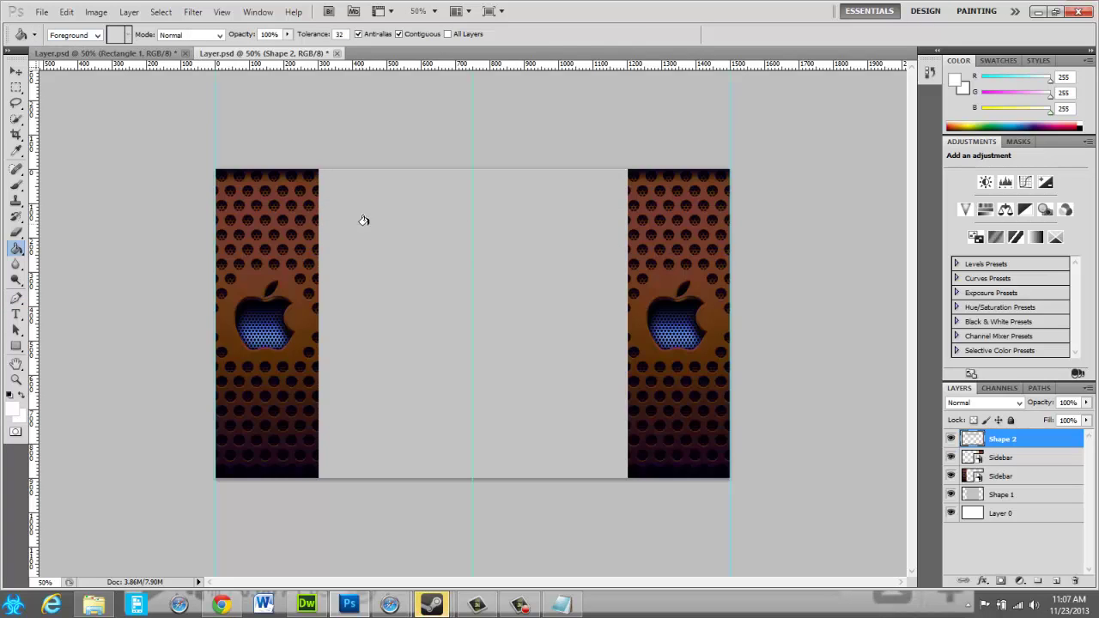
- Fill the rectangle white, undoing the accidental full-canvas fill, and unlock the layer's position
{"action": "left_click", "coordinate": [398, 241]}
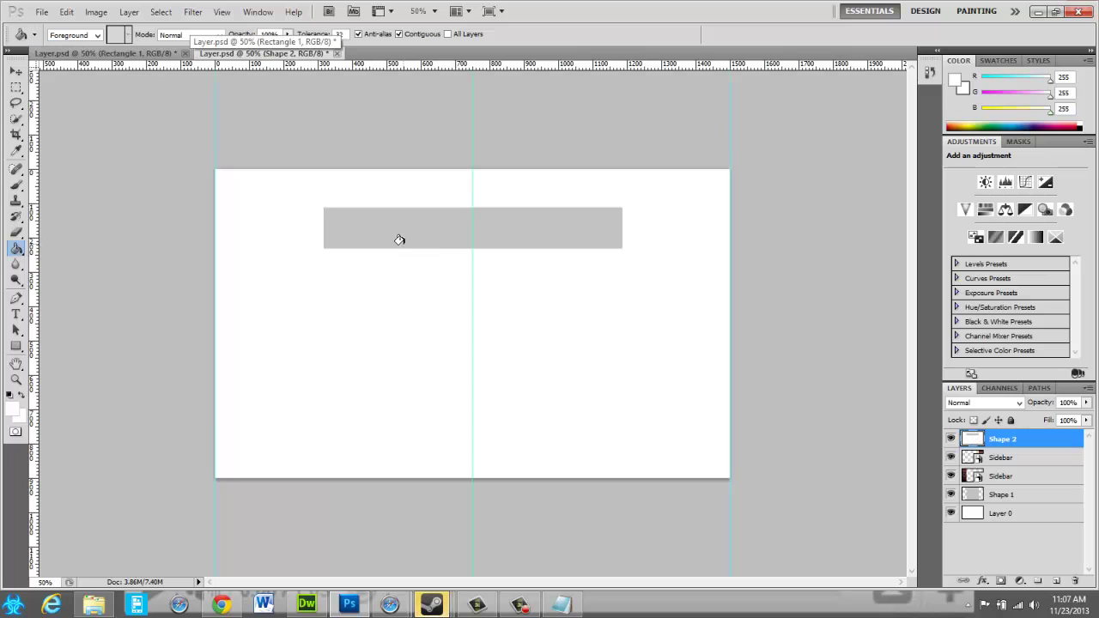
{"action": "key", "text": "ctrl+z"}
{"action": "left_click", "coordinate": [407, 228]}
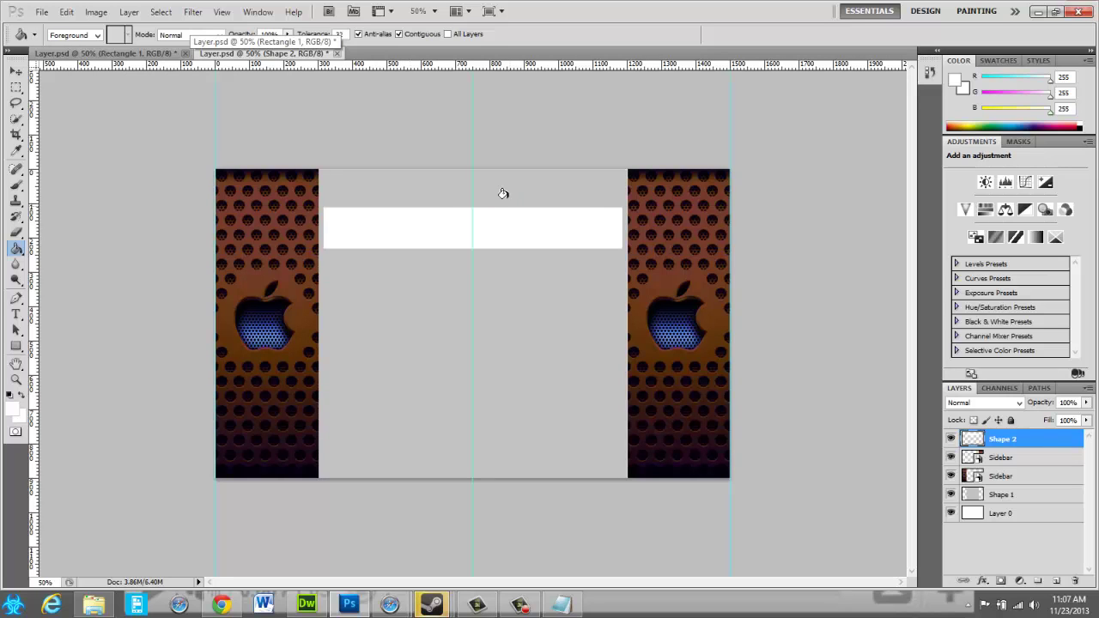
{"action": "left_click", "coordinate": [1004, 418]}
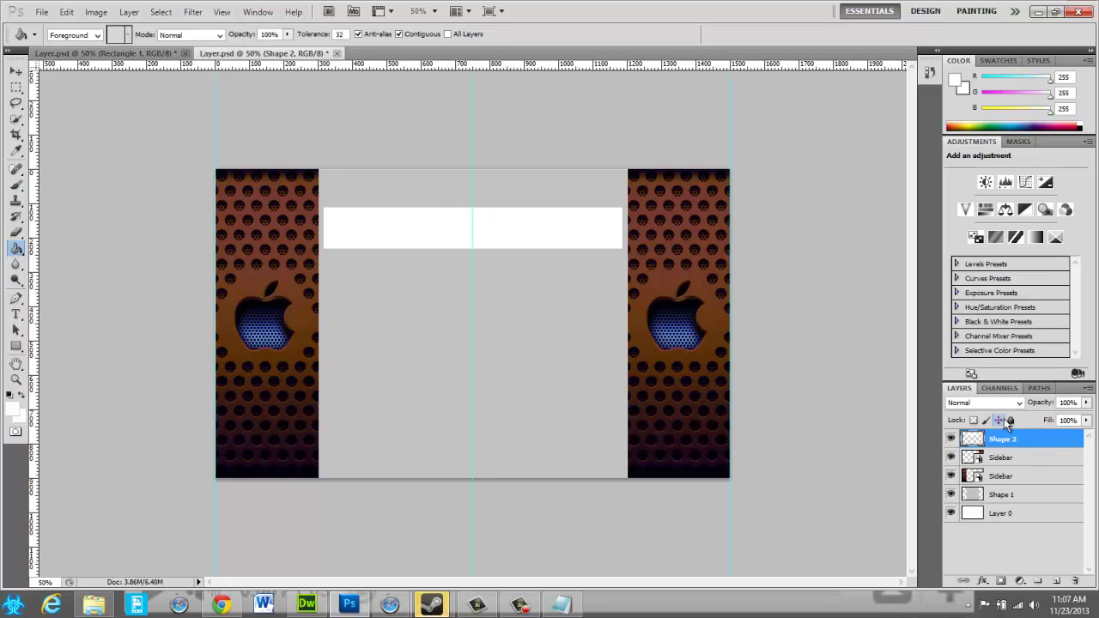
- Put the white bar into Free Transform and dismiss its transform options
{"action": "left_click", "coordinate": [15, 330]}
{"action": "left_click", "coordinate": [16, 346]}
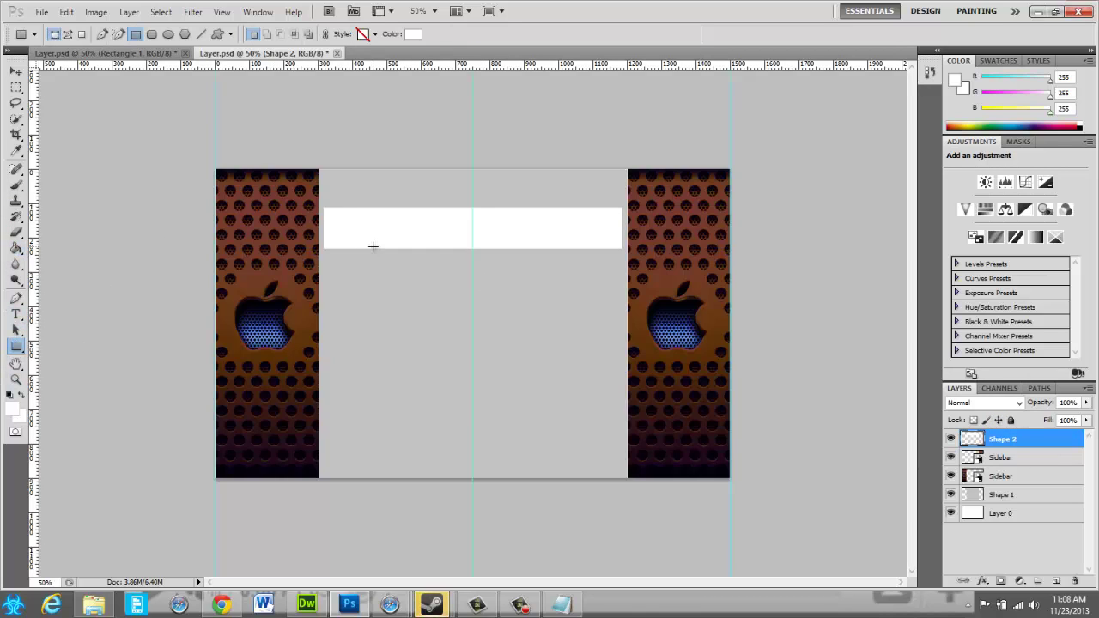
{"action": "right_click", "coordinate": [376, 217]}
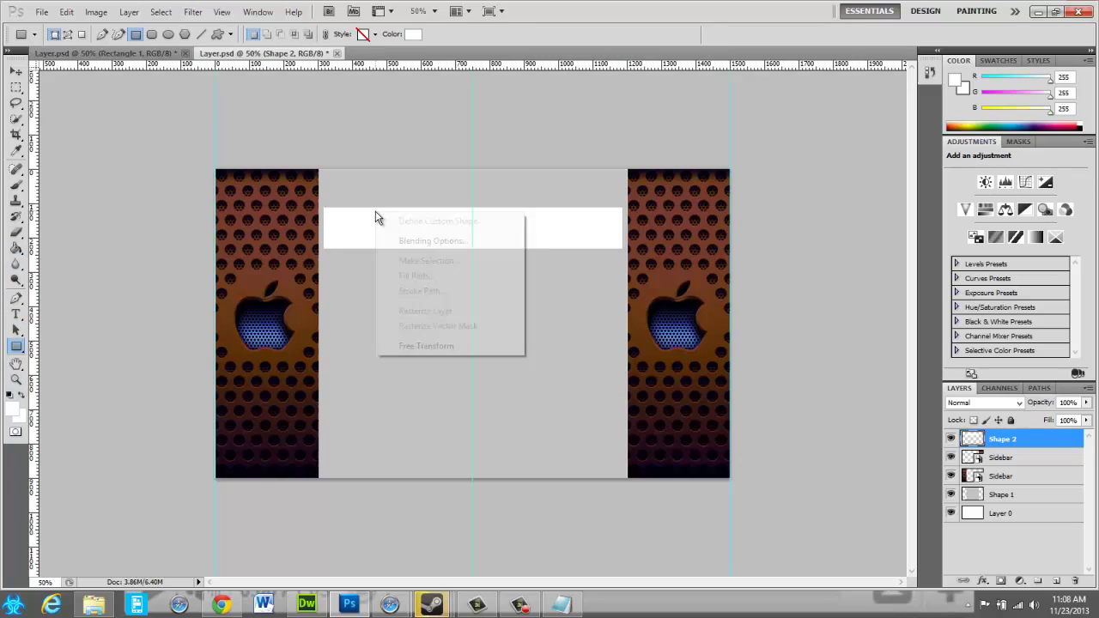
{"action": "left_click", "coordinate": [706, 221]}
{"action": "key", "text": "ctrl+t"}
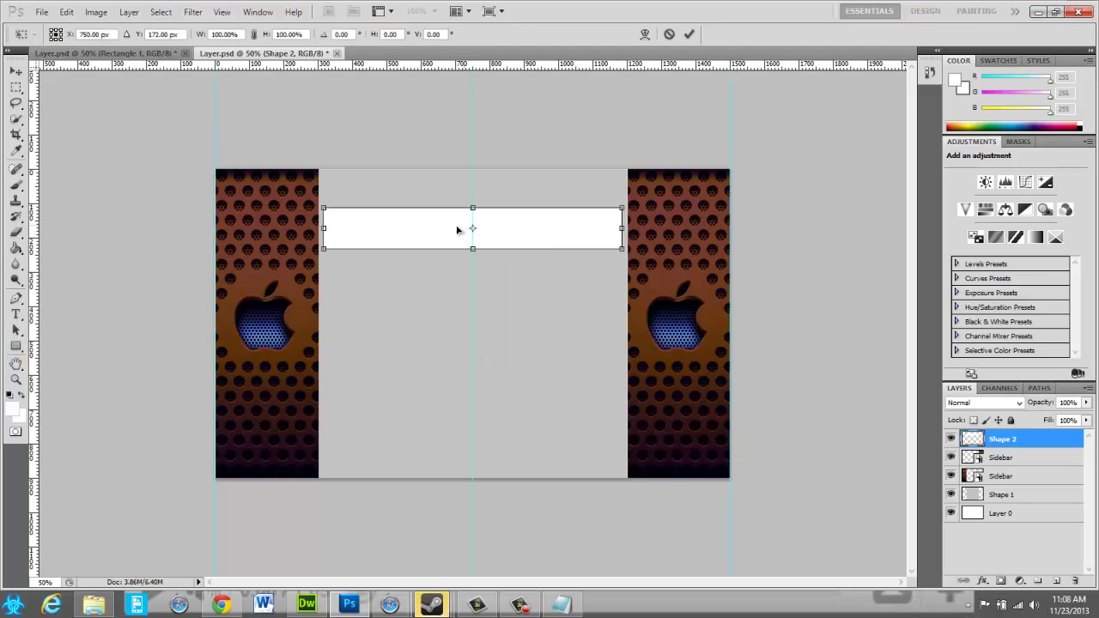
{"action": "right_click", "coordinate": [417, 225]}
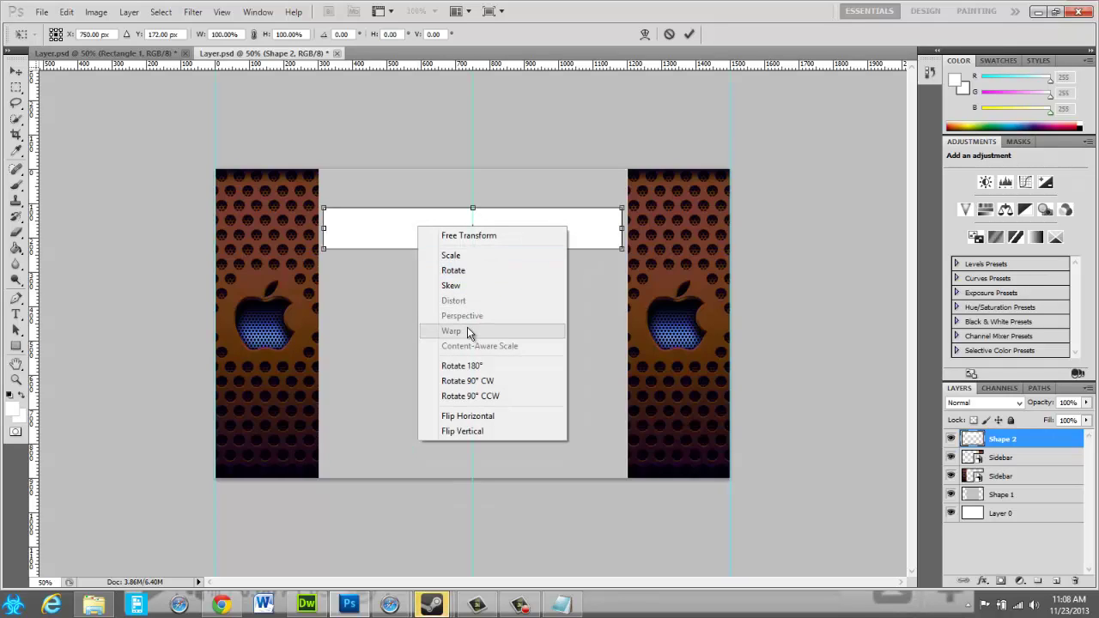
{"action": "left_click", "coordinate": [364, 212]}
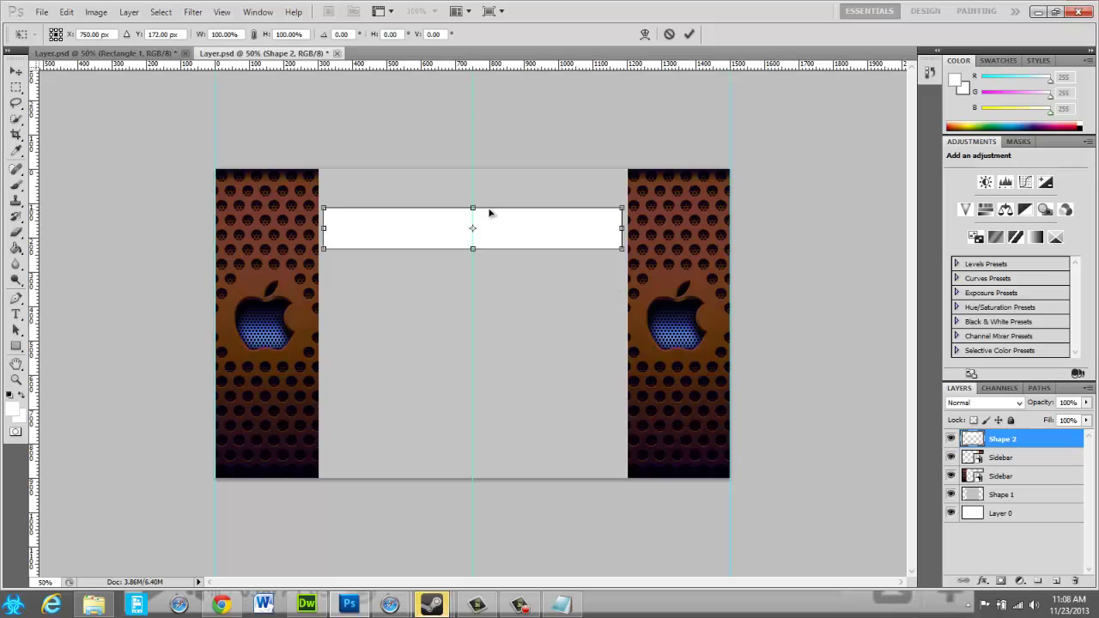
- Drag the white bar further down, then nudge it back up and left
{"action": "mouse_move", "coordinate": [492, 210]}
{"action": "left_mouse_down"}
{"action": "mouse_move", "coordinate": [478, 255]}
{"action": "mouse_move", "coordinate": [470, 237]}
{"action": "left_mouse_up"}
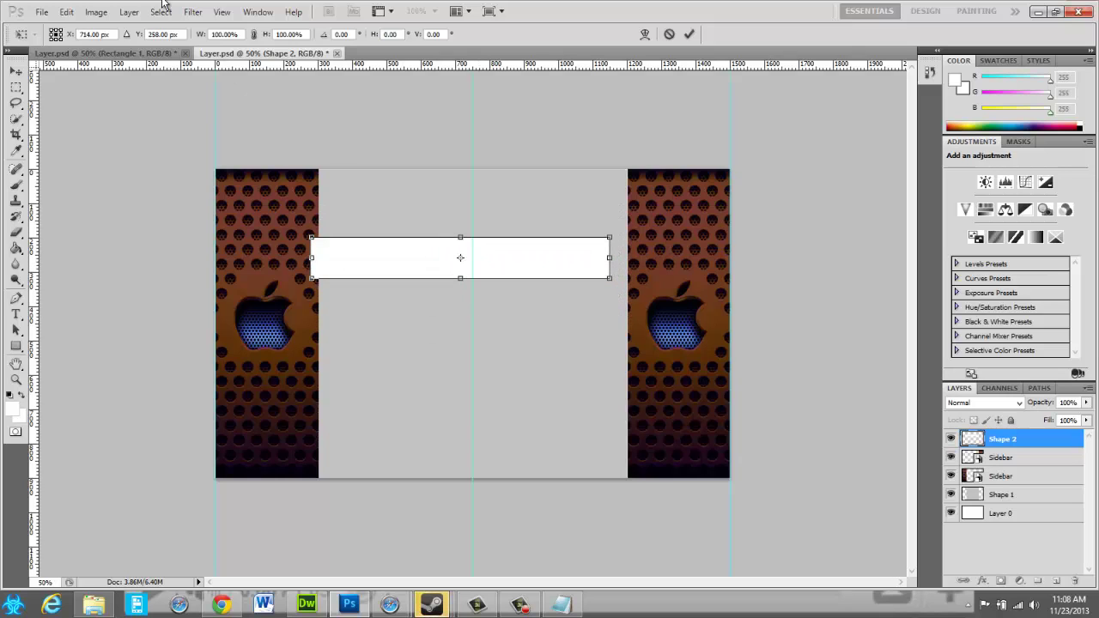
{"action": "left_click", "coordinate": [95, 12]}
{"action": "left_click", "coordinate": [95, 12]}
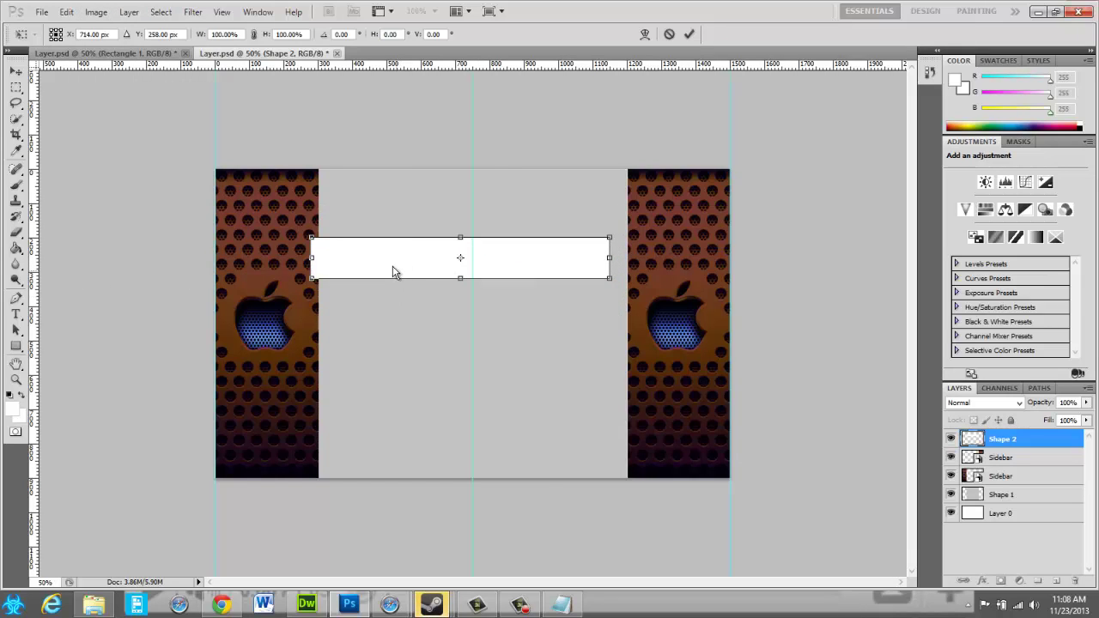
{"action": "right_click", "coordinate": [393, 272]}
{"action": "left_click", "coordinate": [470, 277]}
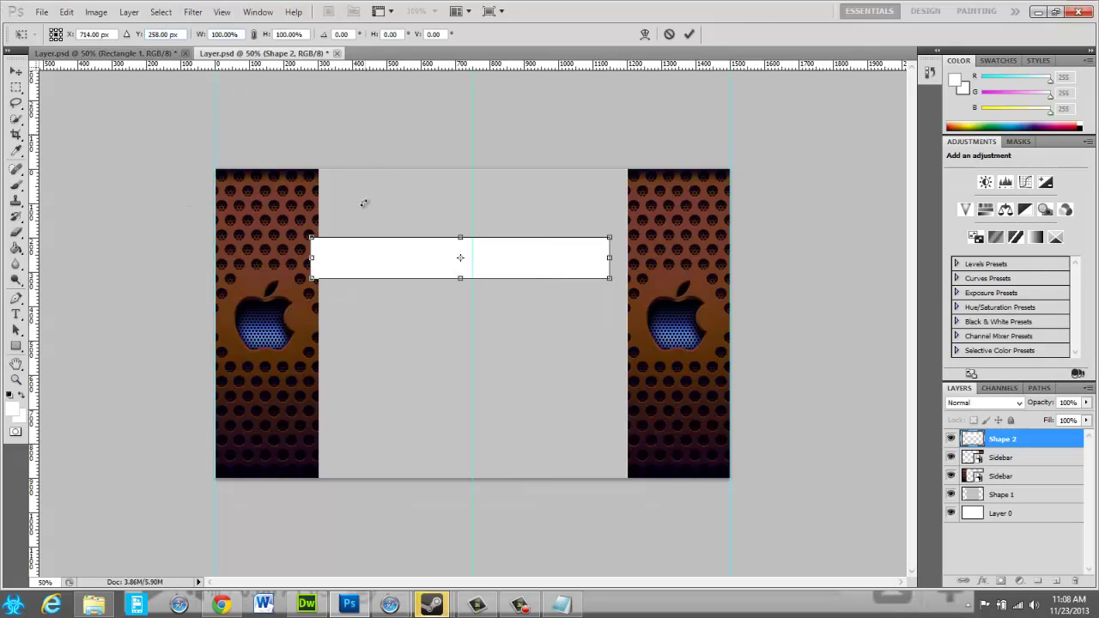
- Try several transform modes on the bar, then end the Free Transform
{"action": "right_click", "coordinate": [383, 247]}
{"action": "left_click", "coordinate": [424, 307]}
{"action": "right_click", "coordinate": [412, 248]}
{"action": "left_click", "coordinate": [441, 289]}
{"action": "right_click", "coordinate": [424, 253]}
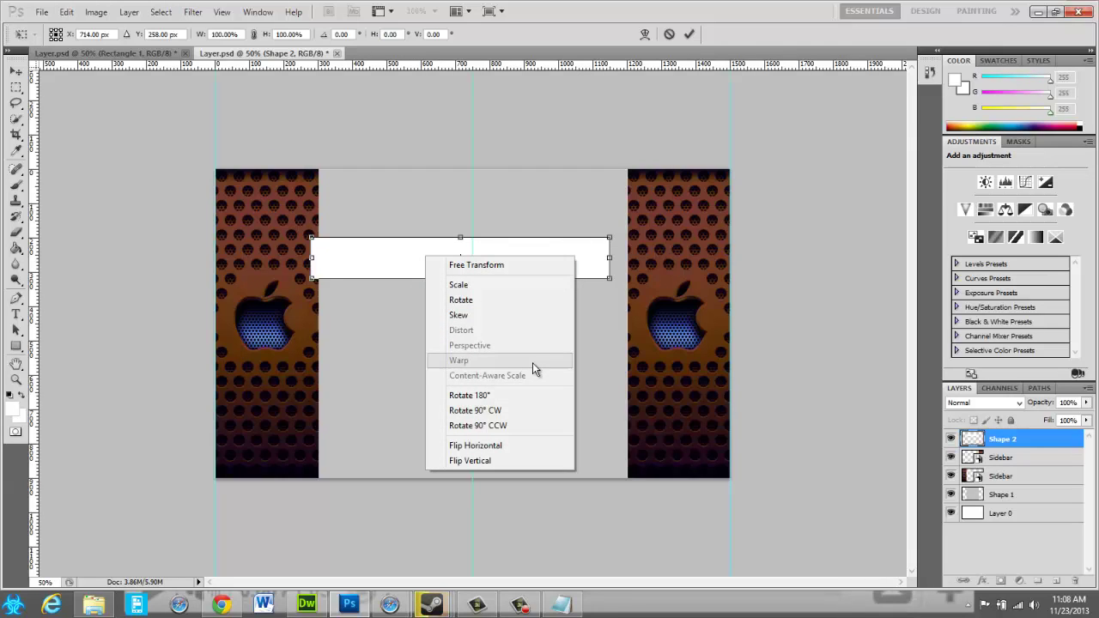
{"action": "left_click", "coordinate": [367, 268]}
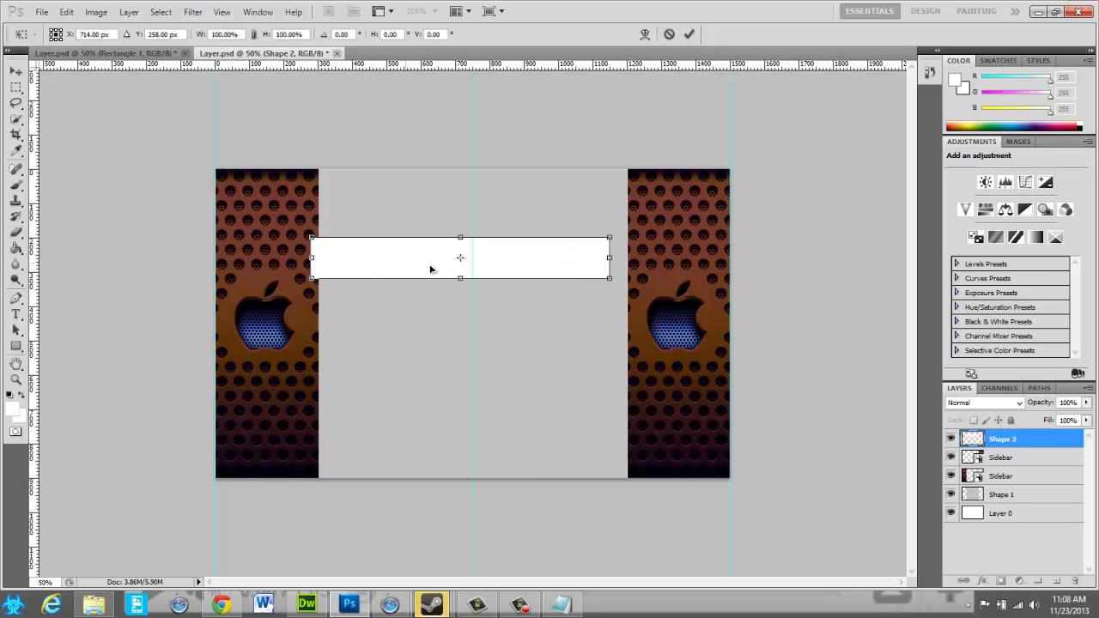
{"action": "left_click", "coordinate": [688, 34]}
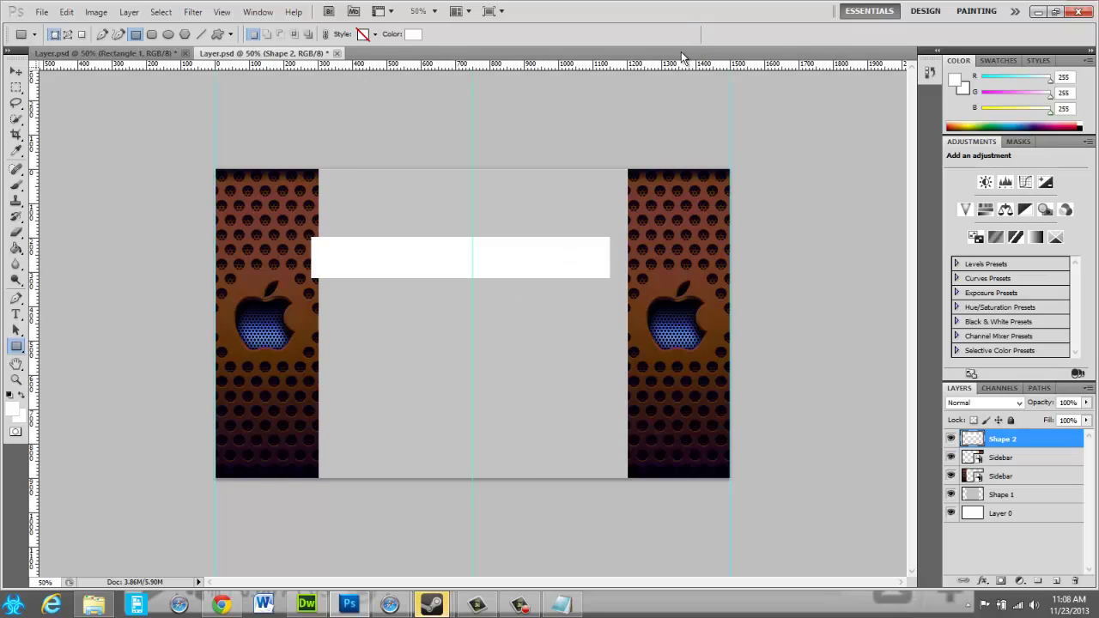
- Open the bar's path options and the Shape 2 layer's menu, closing both without choosing
{"action": "left_click", "coordinate": [15, 330]}
{"action": "right_click", "coordinate": [421, 247]}
{"action": "key", "text": "Escape"}
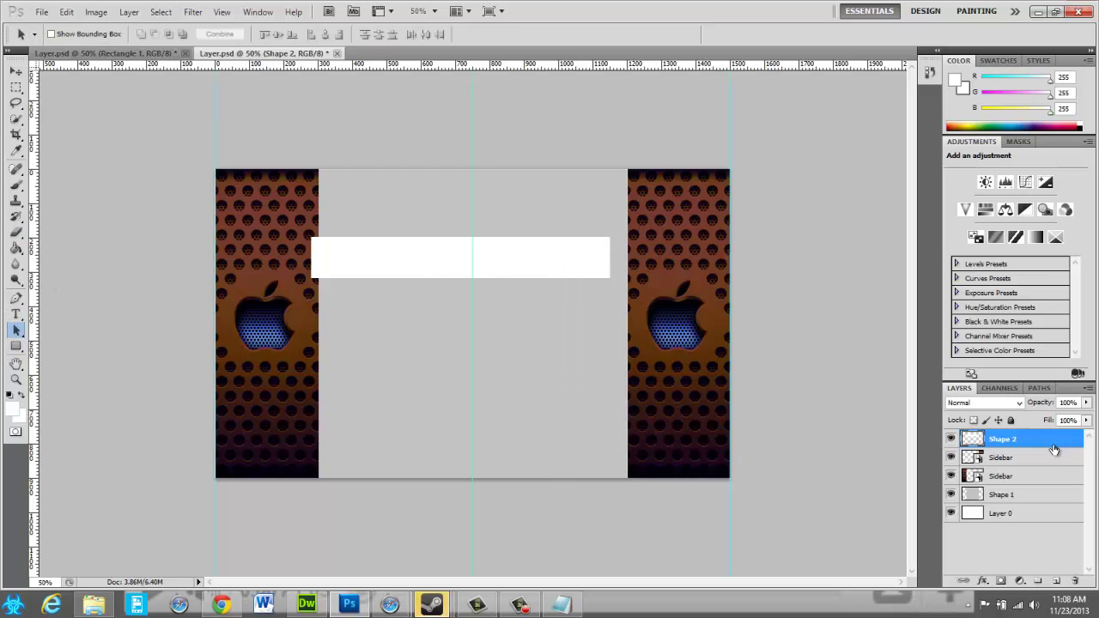
{"action": "right_click", "coordinate": [1042, 439]}
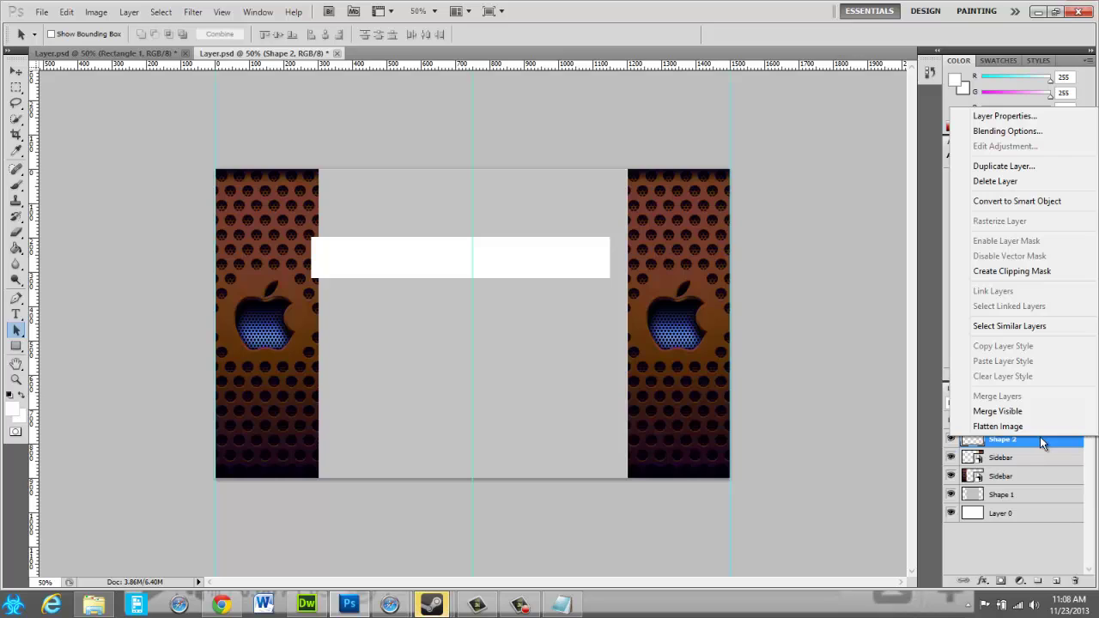
{"action": "key", "text": "Escape"}
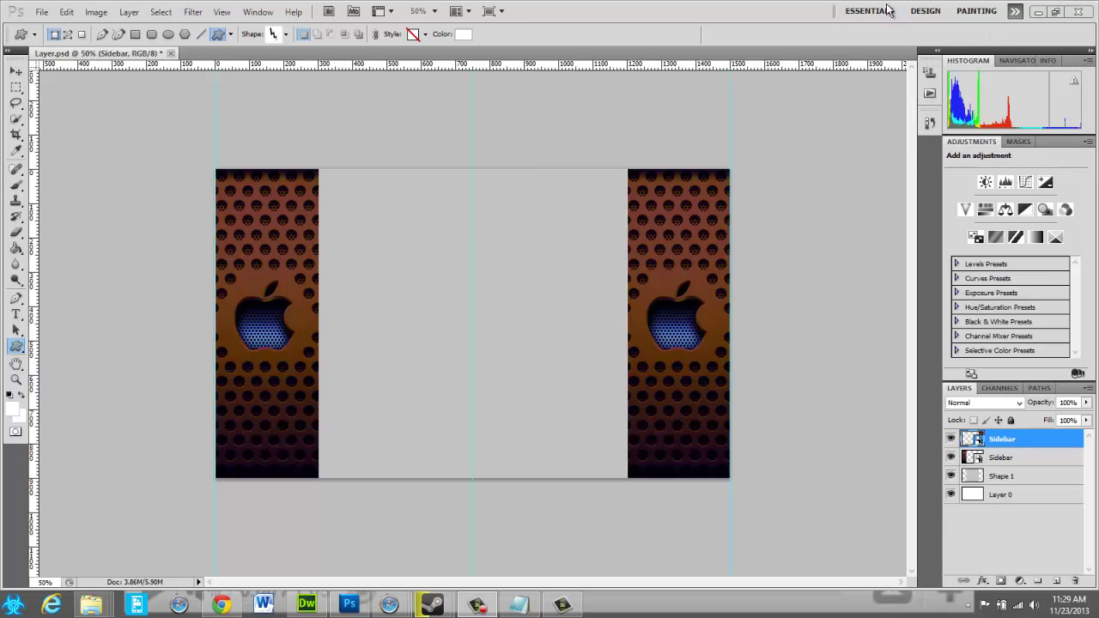
- Restore the Essentials workspace and draw a new rectangle across the gray center
{"action": "left_click", "coordinate": [867, 11]}
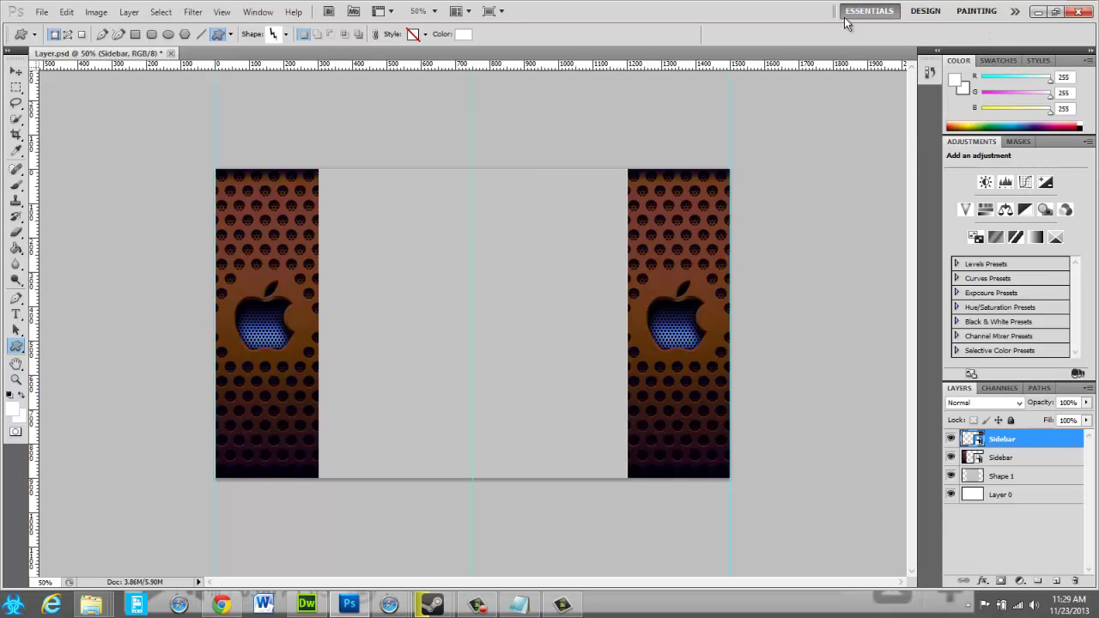
{"action": "right_click", "coordinate": [10, 352]}
{"action": "left_click", "coordinate": [77, 344]}
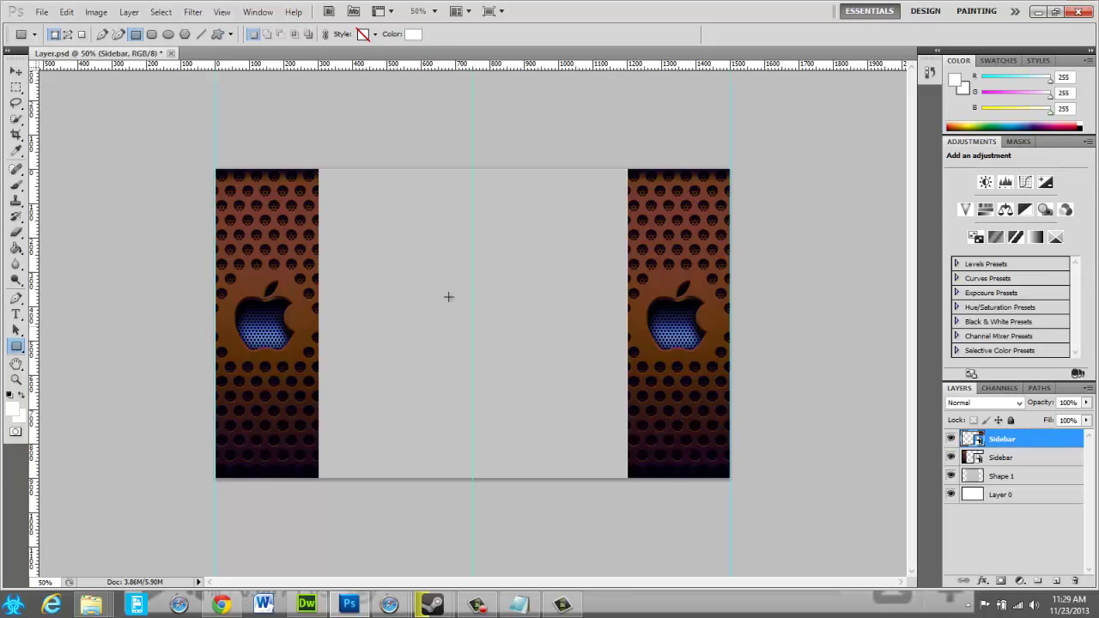
{"action": "left_click_drag", "start_coordinate": [417, 240], "coordinate": [630, 325]}
- Free-transform the new rectangle, dismissing the transform options without applying anything
{"action": "right_click", "coordinate": [591, 286]}
{"action": "key", "text": "Escape"}
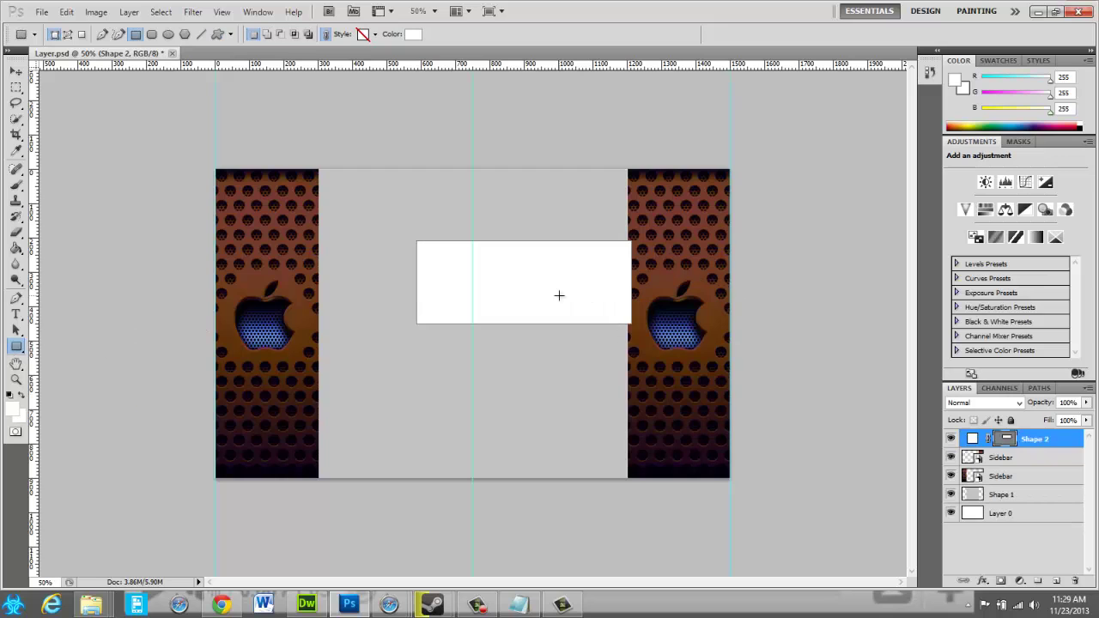
{"action": "key", "text": "ctrl+t"}
{"action": "right_click", "coordinate": [567, 360]}
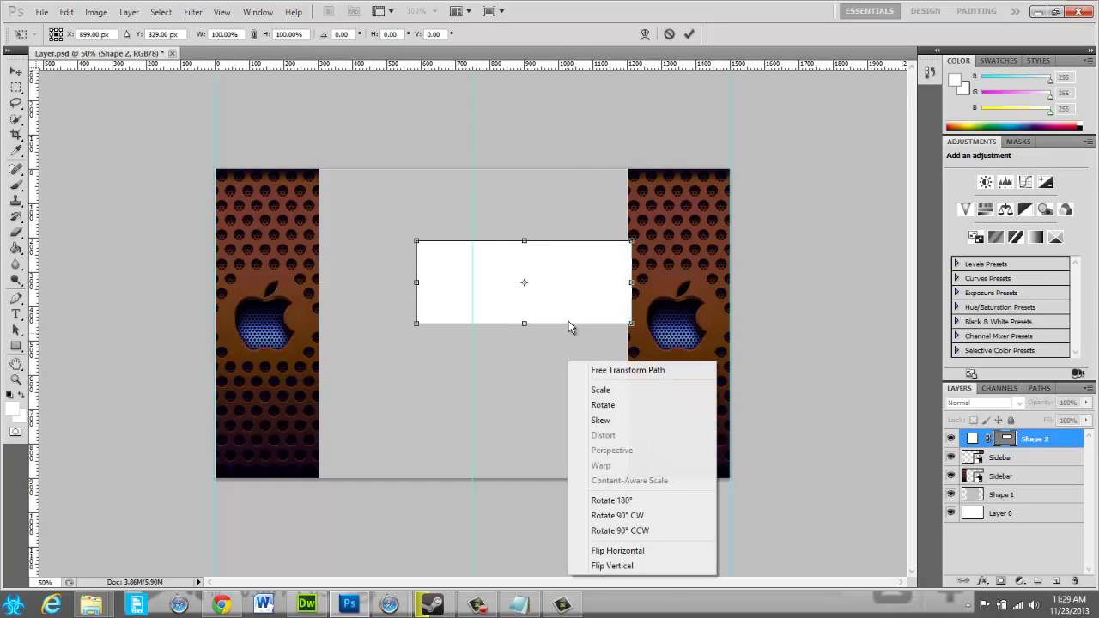
{"action": "right_click", "coordinate": [564, 286]}
{"action": "left_click", "coordinate": [520, 388]}
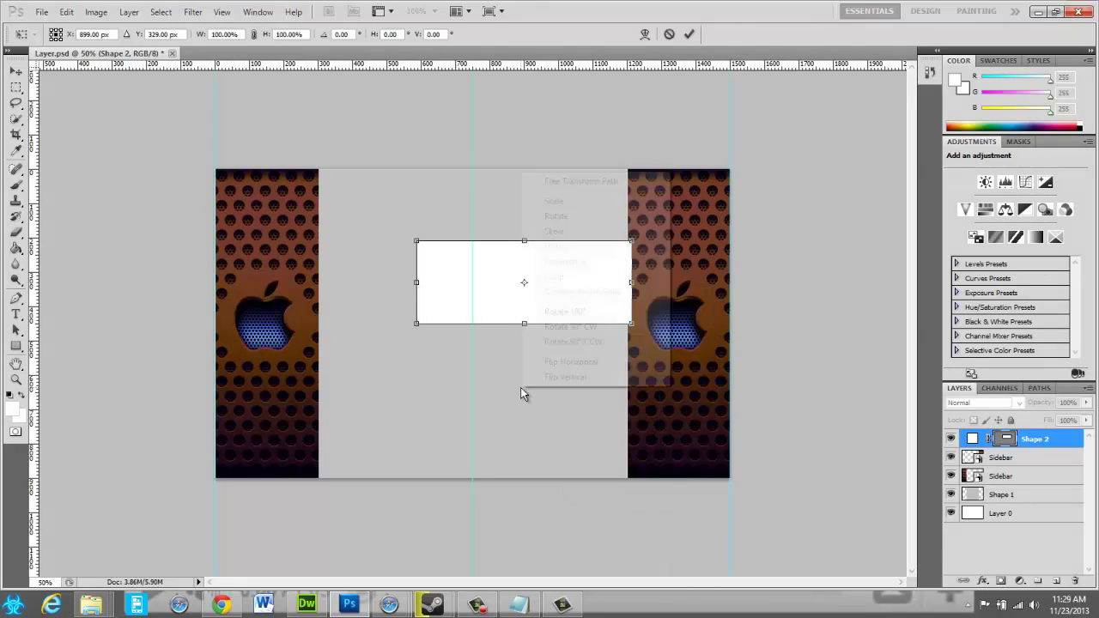
{"action": "right_click", "coordinate": [486, 342]}
{"action": "right_click", "coordinate": [482, 317]}
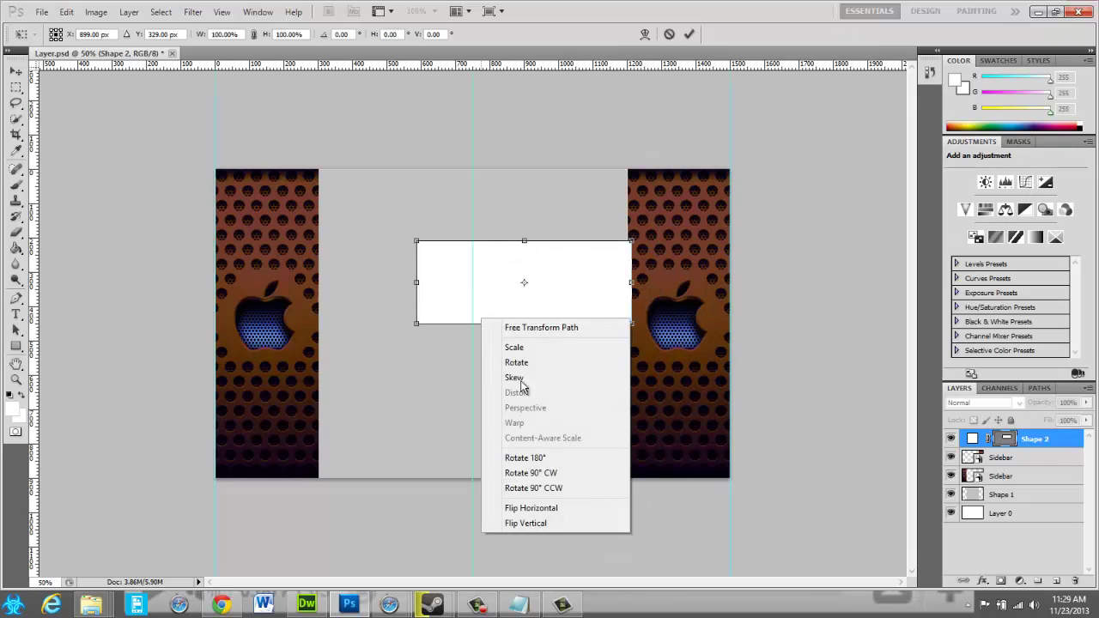
{"action": "left_click", "coordinate": [563, 273]}
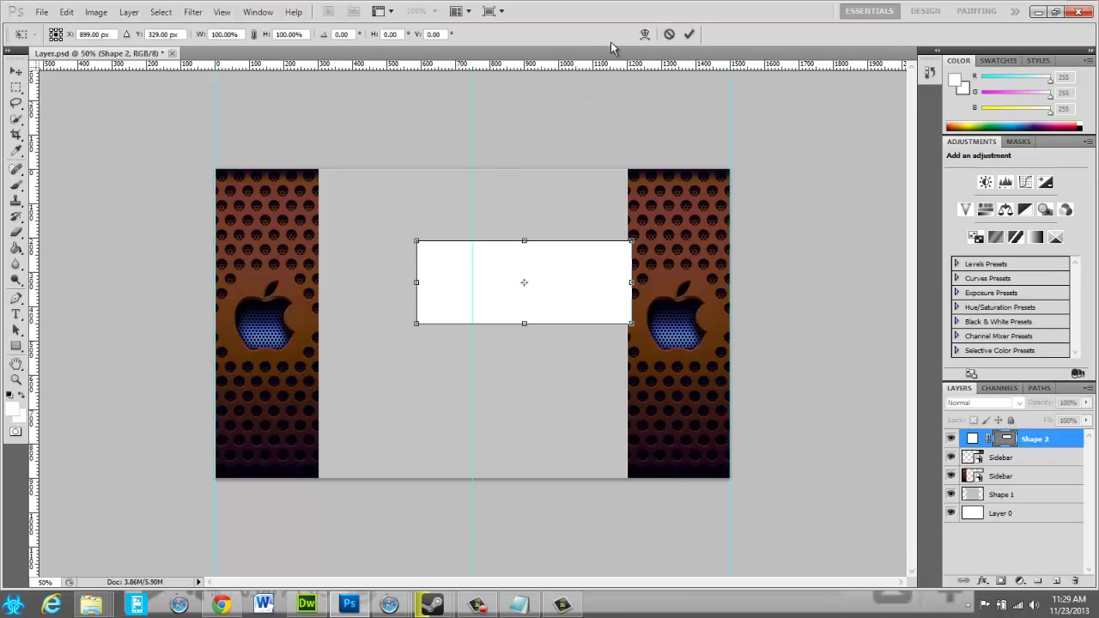
{"action": "left_click", "coordinate": [669, 34]}
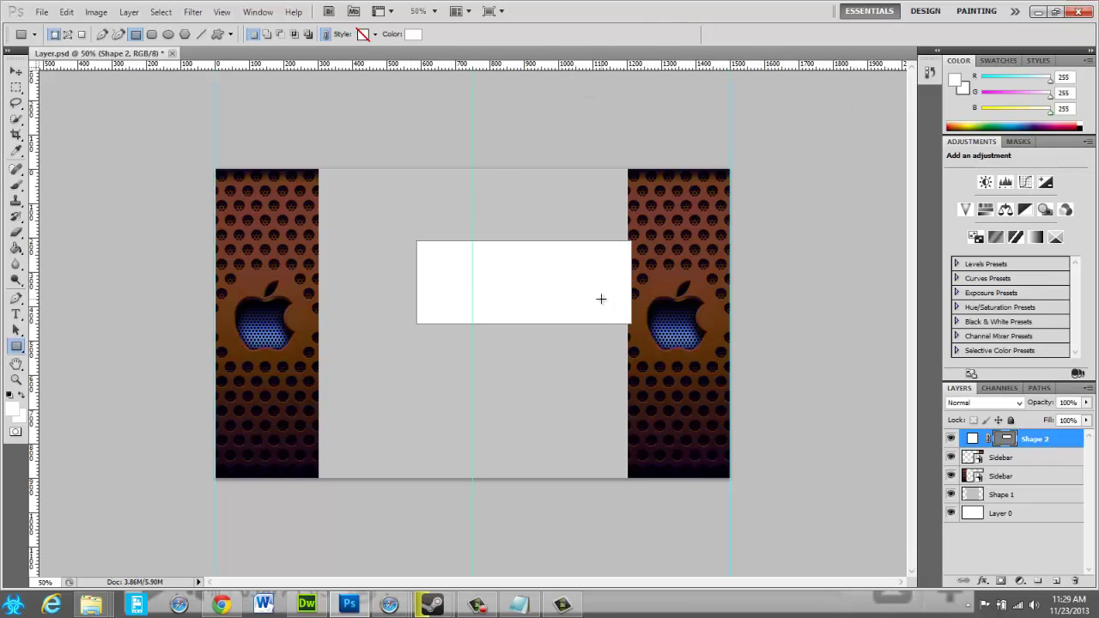
- Delete the Shape 2 layer from the Layers panel and confirm
{"action": "right_click", "coordinate": [1056, 440]}
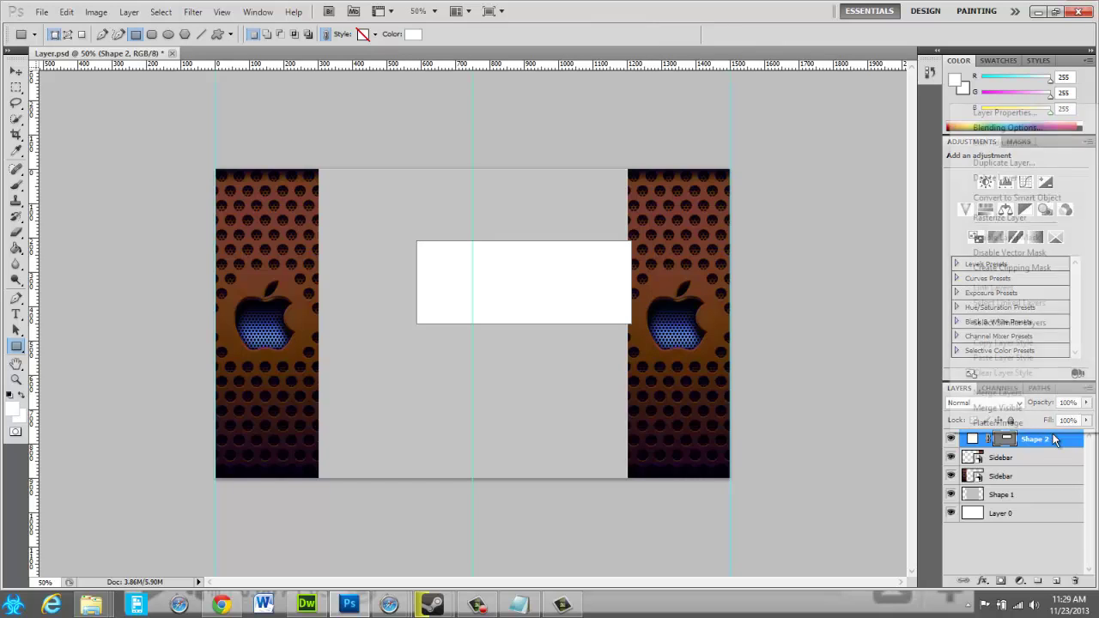
{"action": "left_click", "coordinate": [973, 178]}
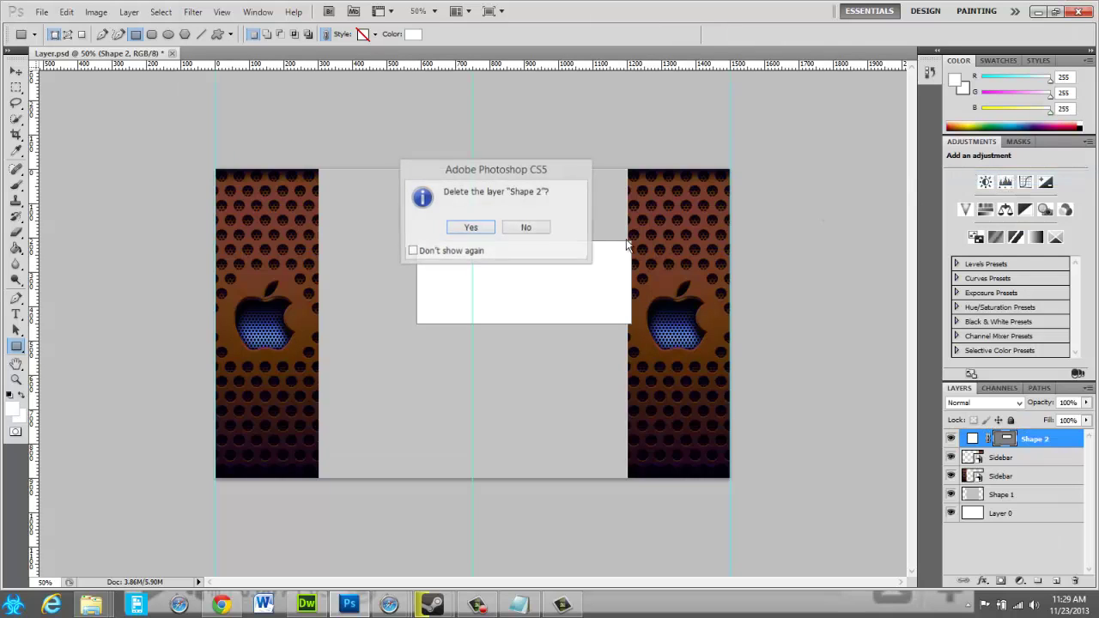
{"action": "left_click", "coordinate": [480, 227]}
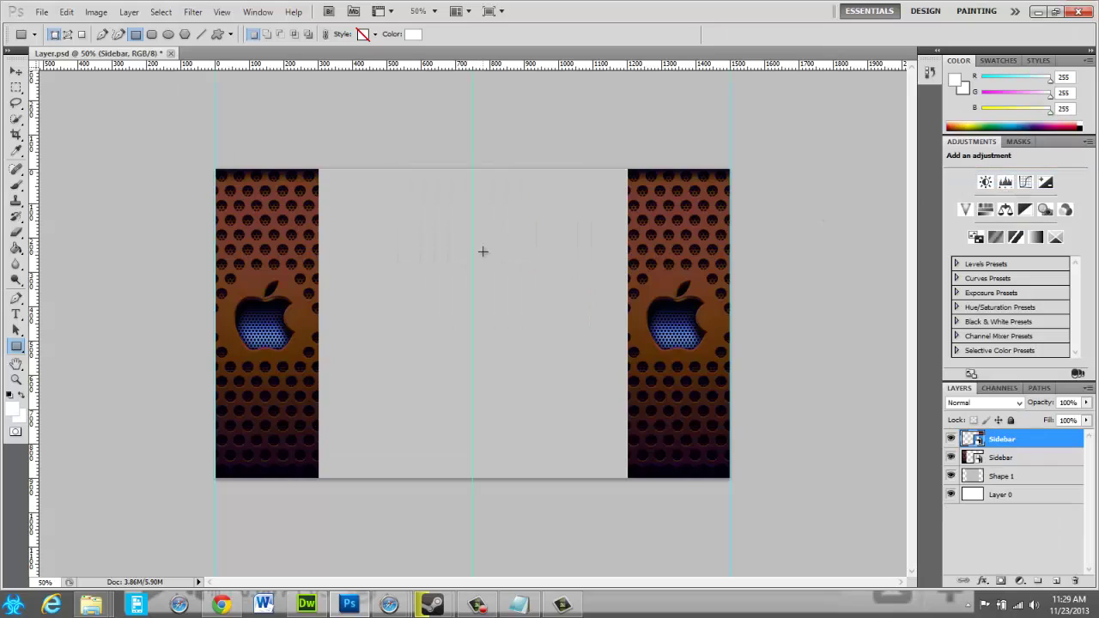